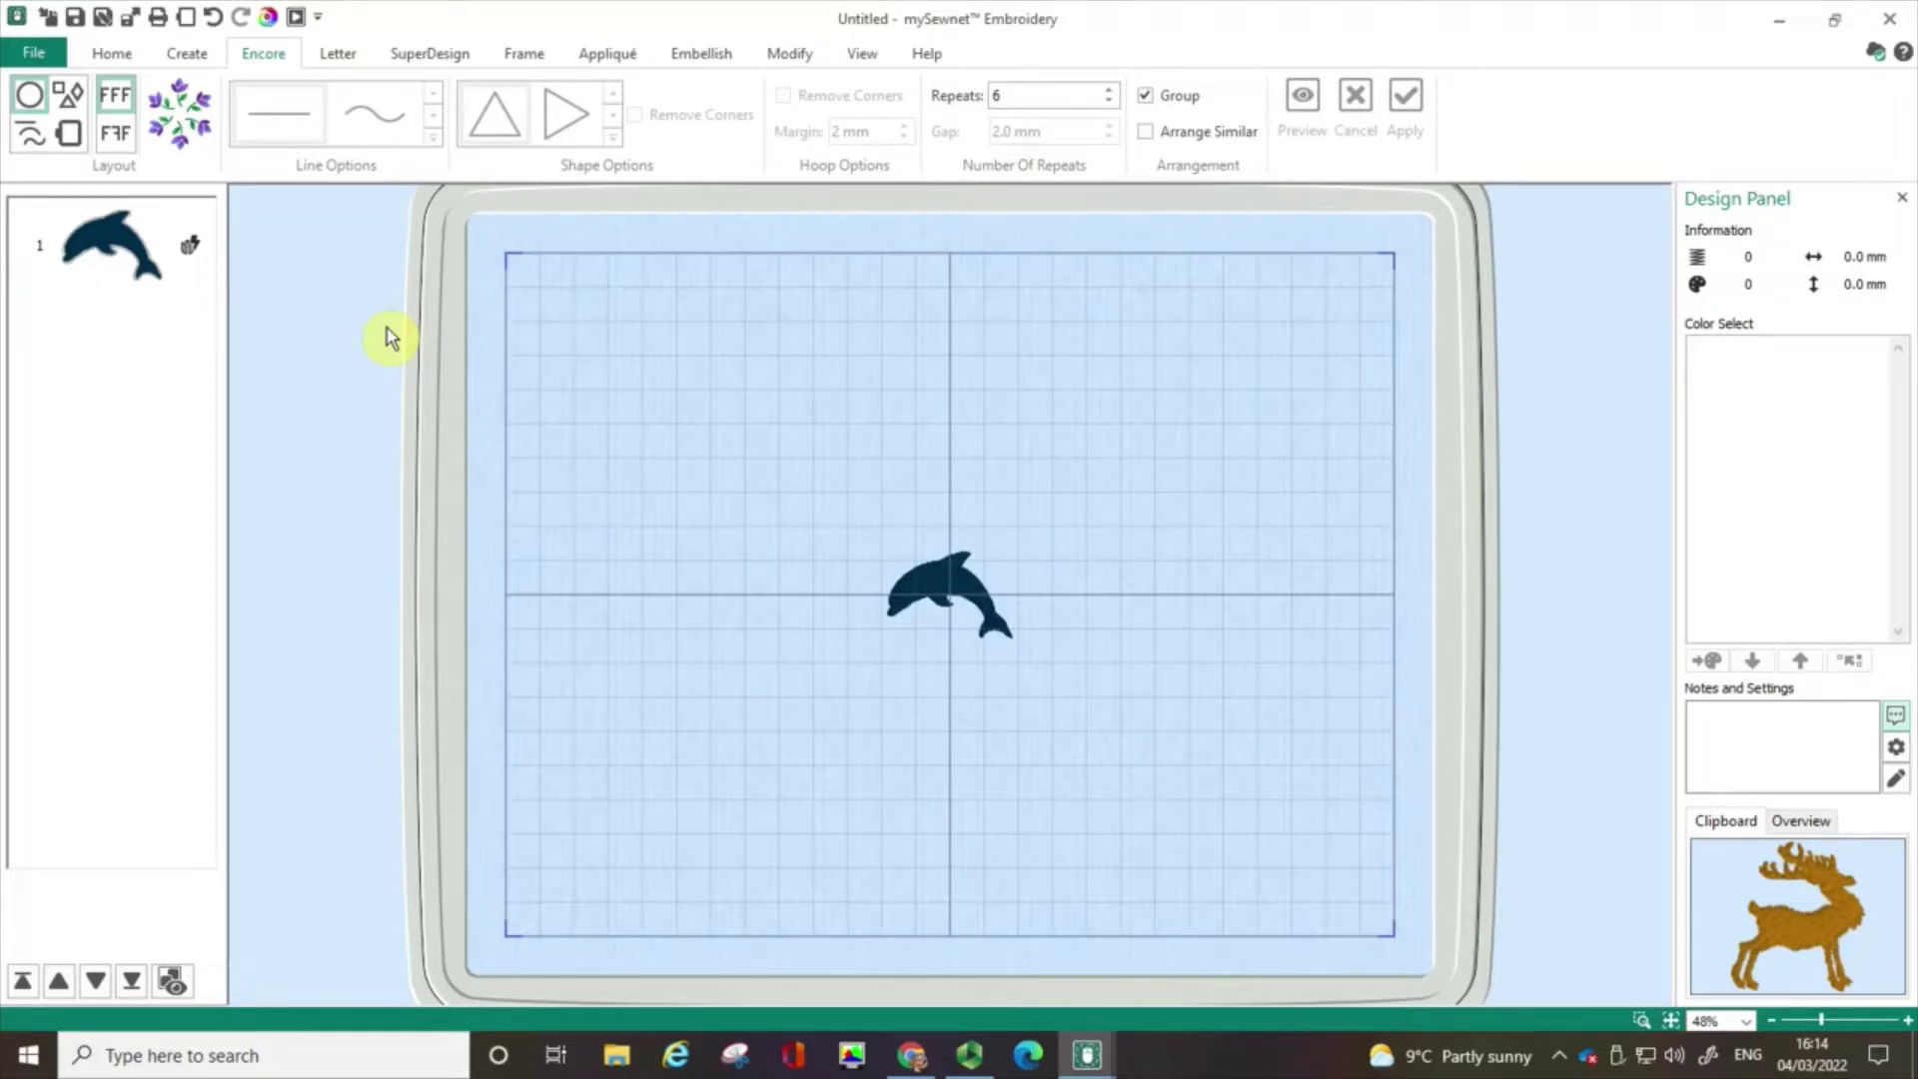
Step: Select the dolphin design and preview it repeated six times around a circle
click(954, 578)
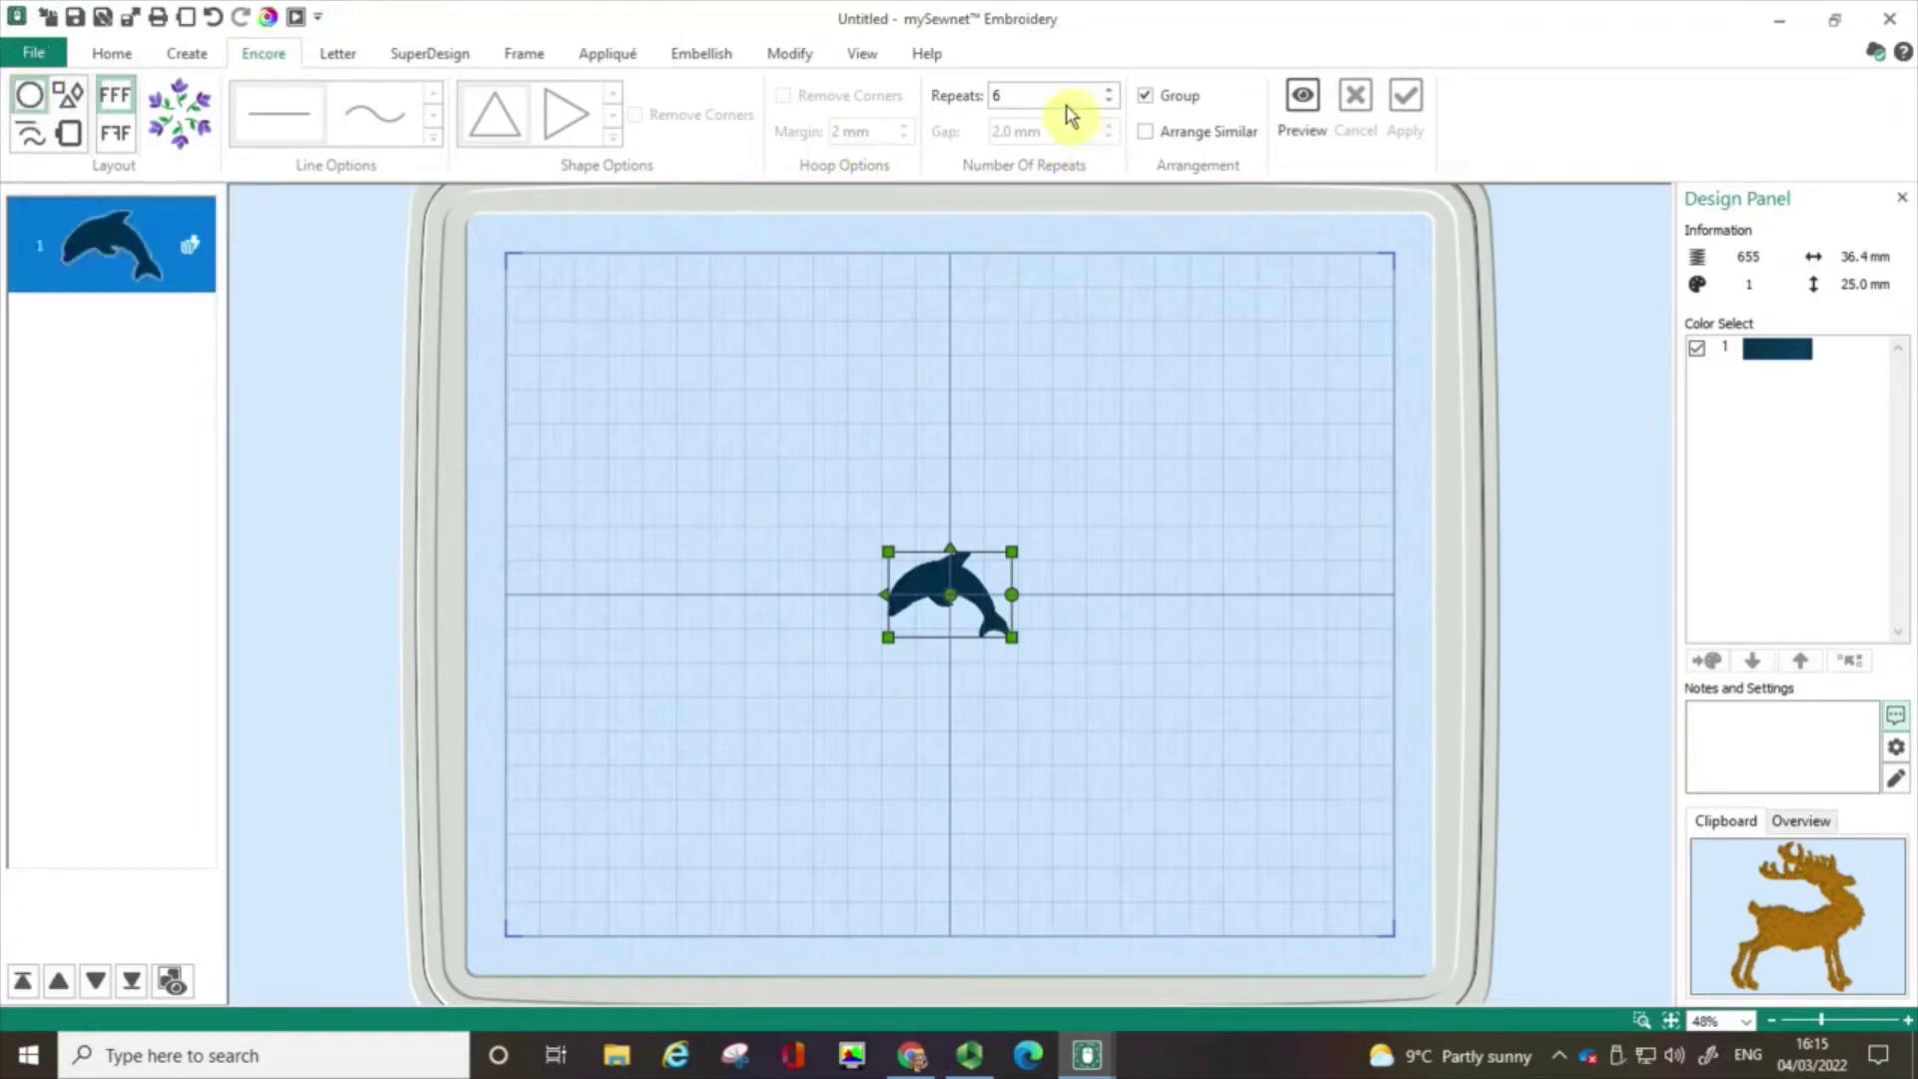
click(1302, 110)
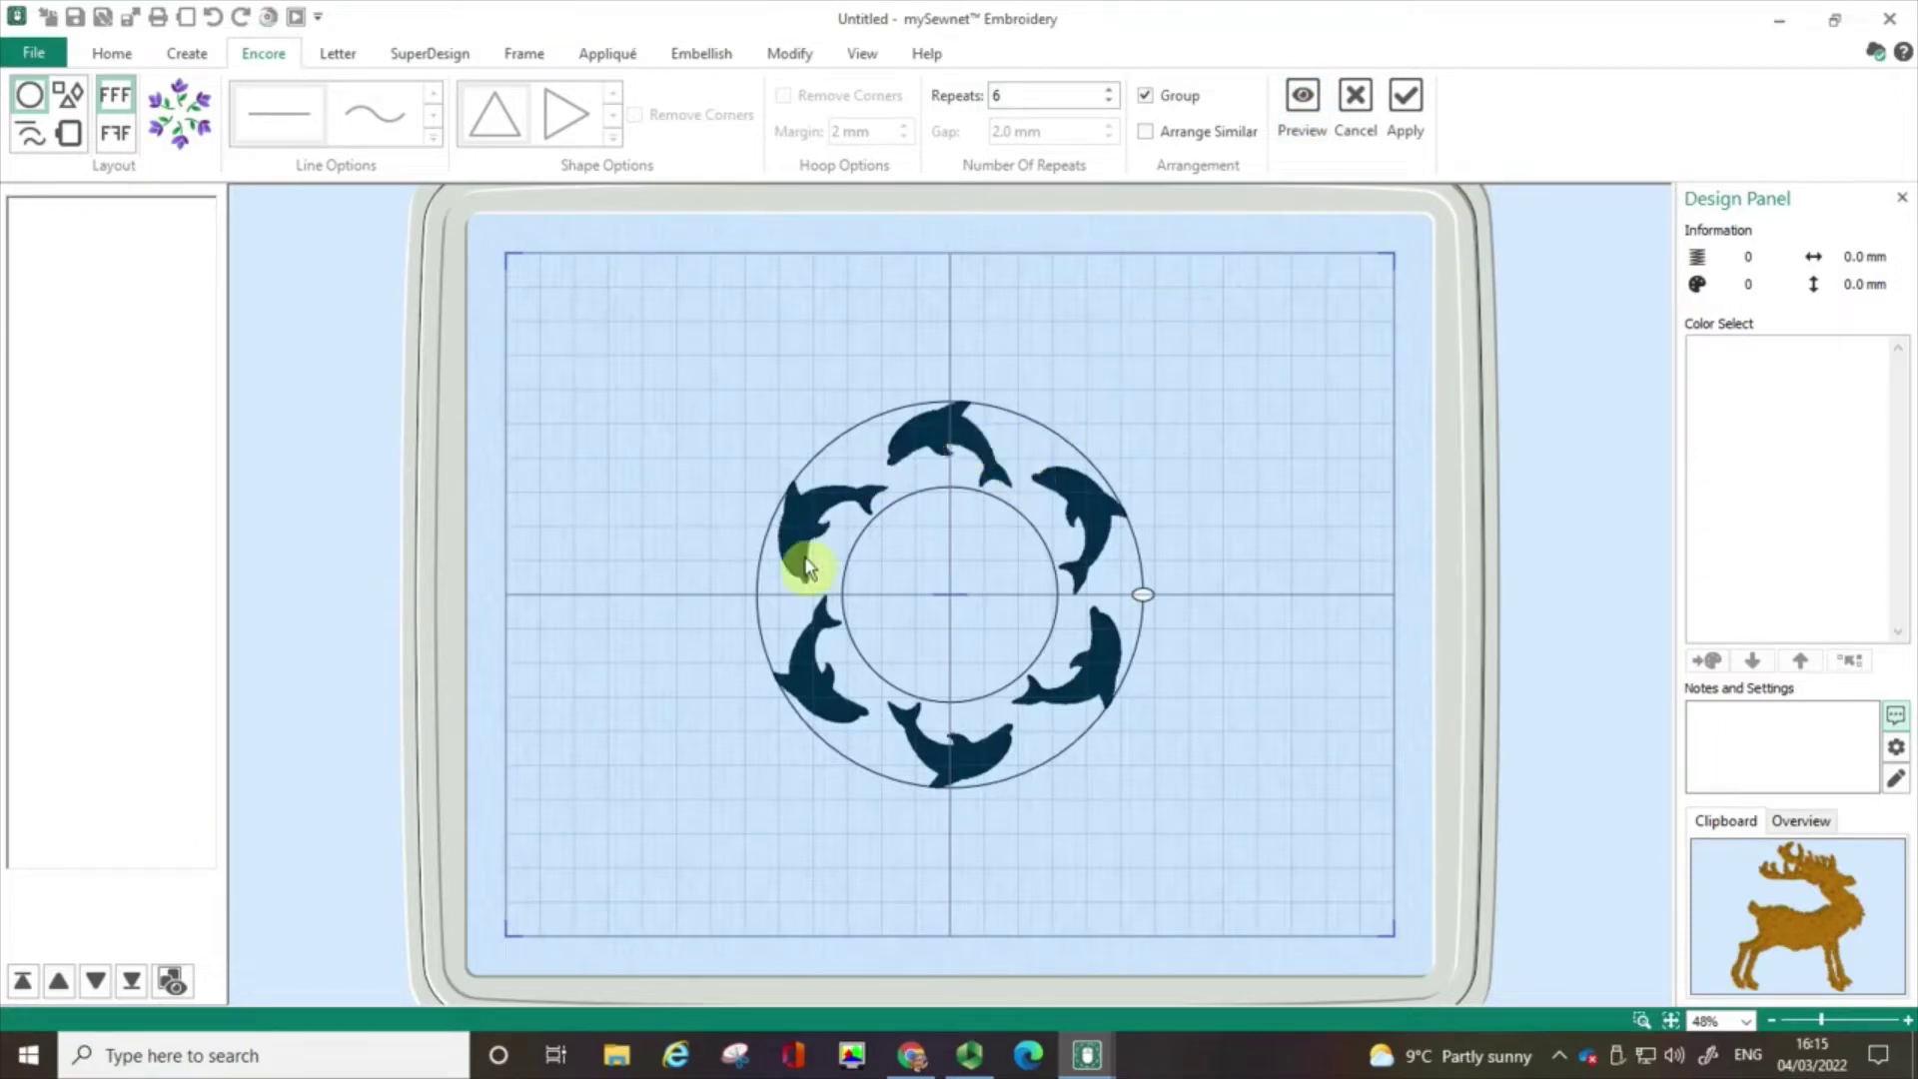
Step: Change the Repeats count to 12 and preview the larger twelve-dolphin ring
double_click(1016, 99)
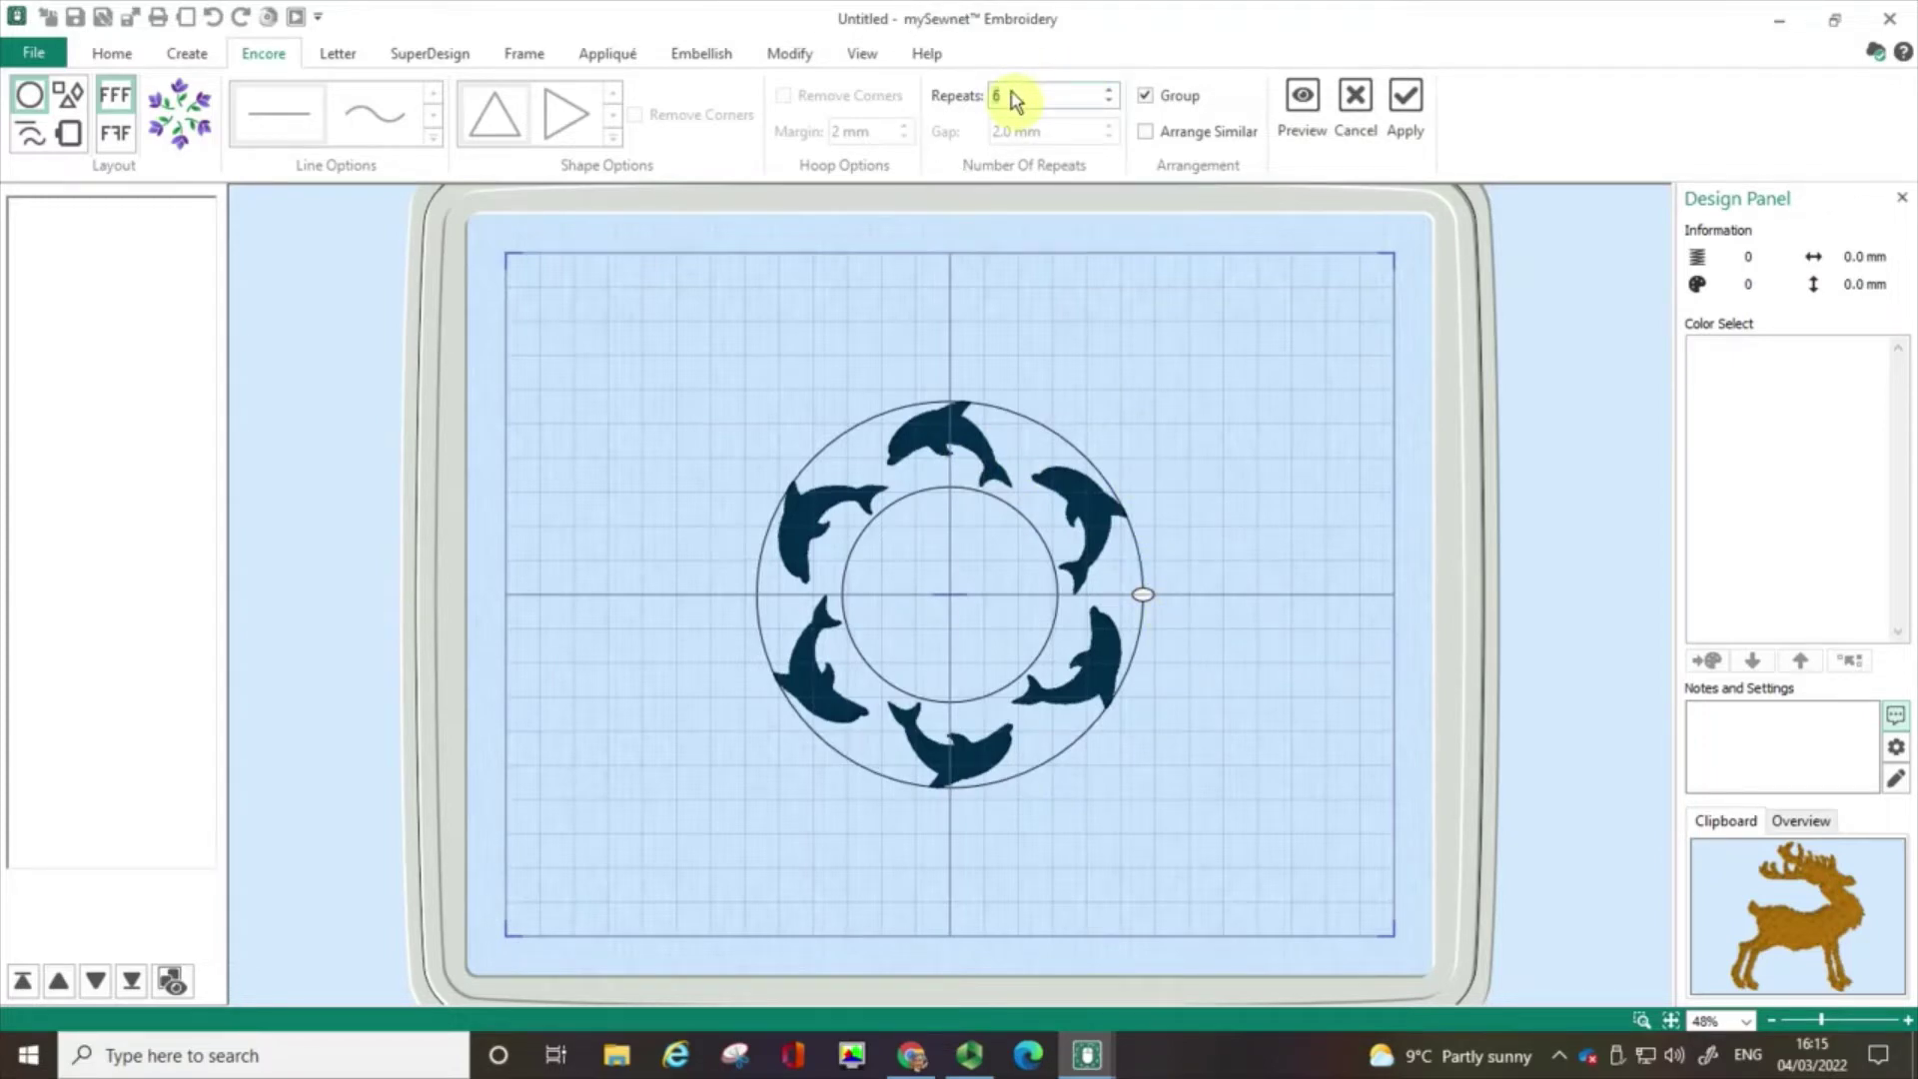
text(22)
key(BackSpace)
key(Home)
text(1)
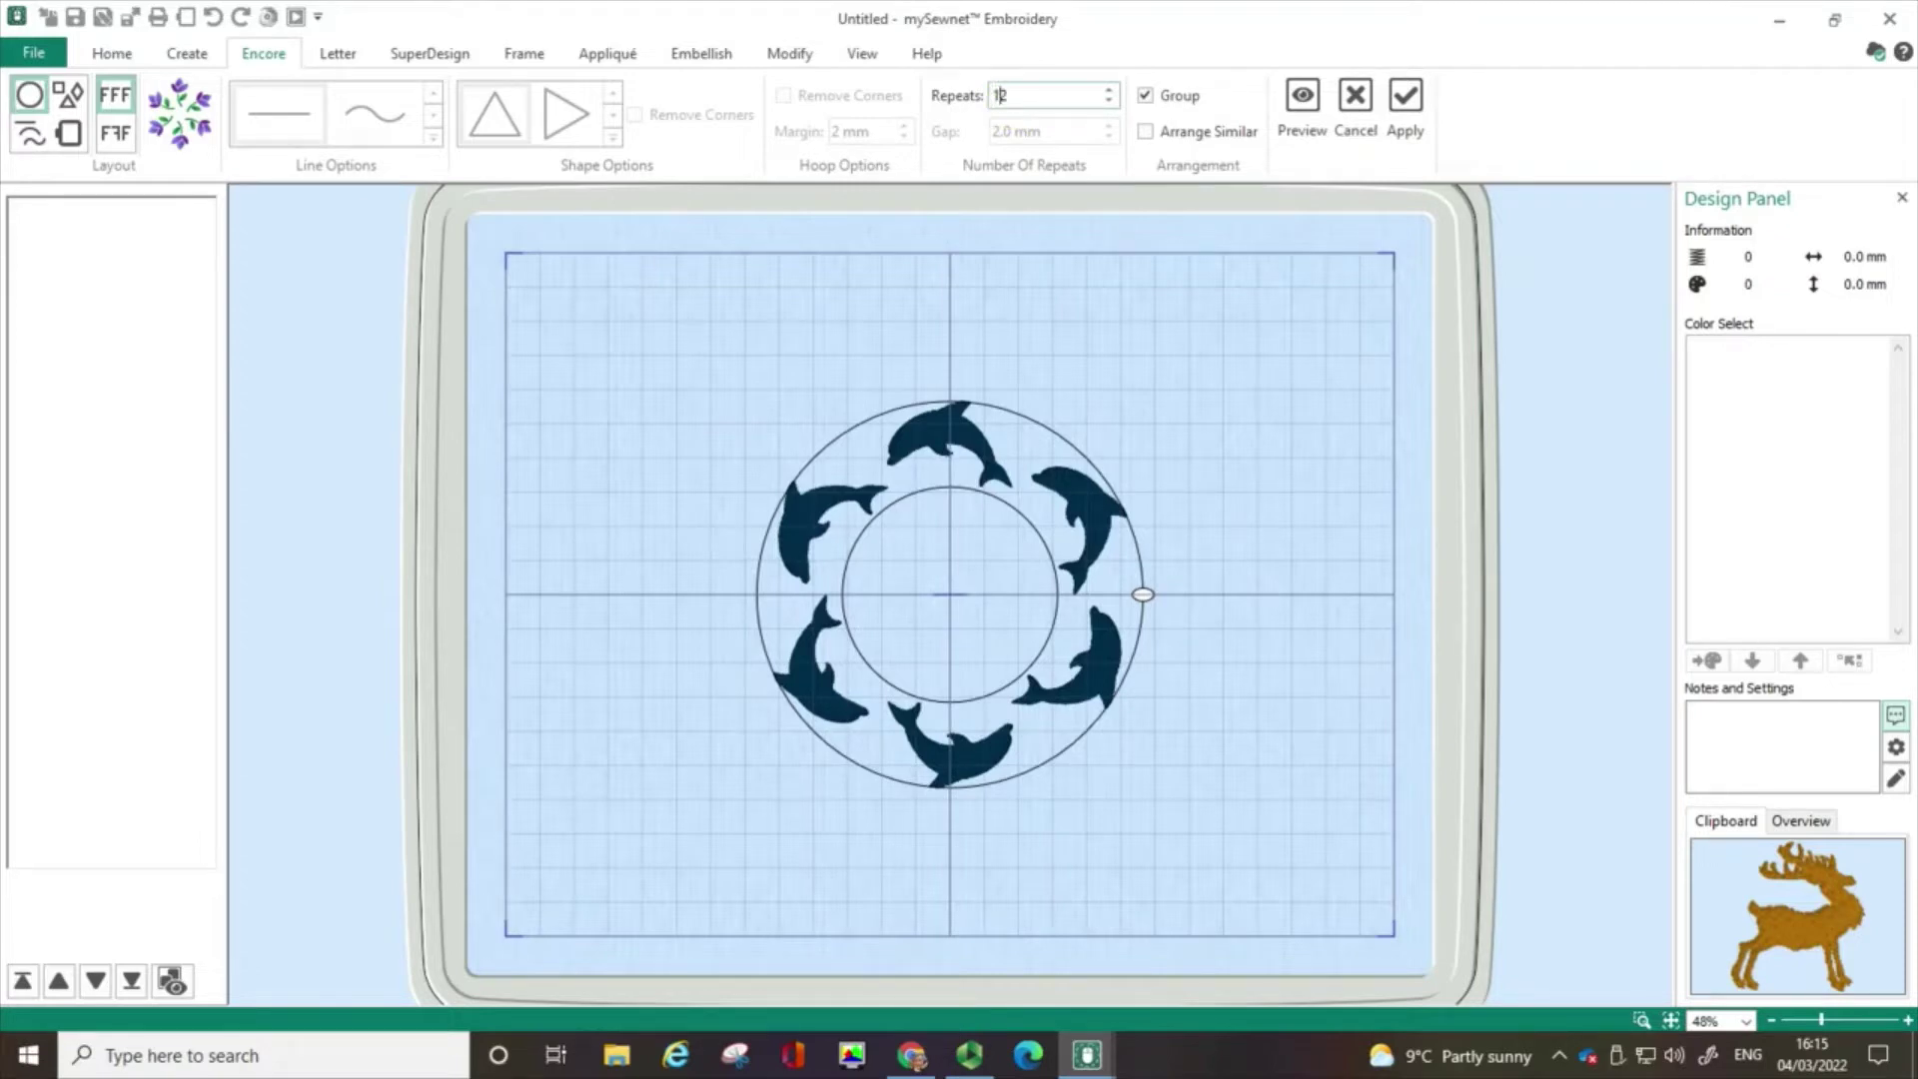
click(1311, 98)
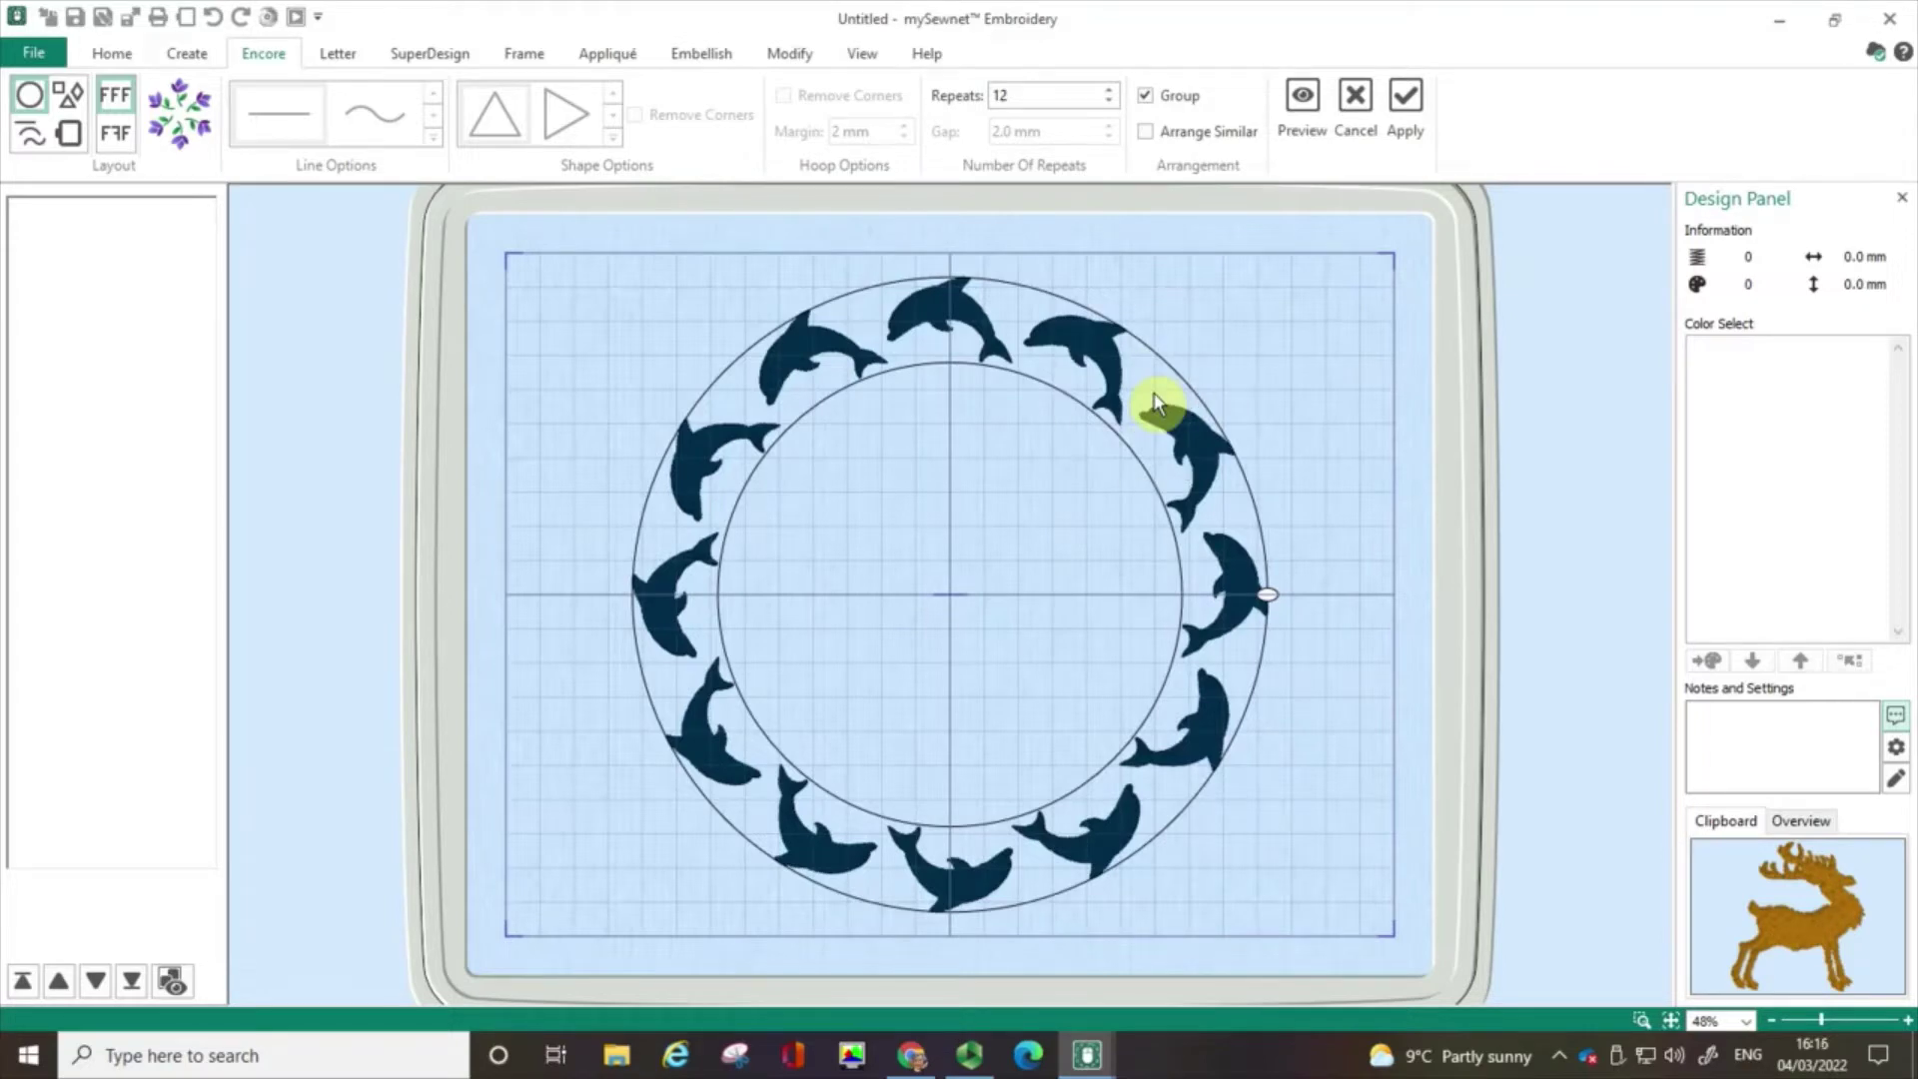
Step: Drag the ring's side handle to stretch the twelve dolphins into a wide oval
mouse_move(1155, 403)
mouse_down()
mouse_move(1119, 423)
mouse_move(1201, 377)
mouse_move(1168, 397)
mouse_up()
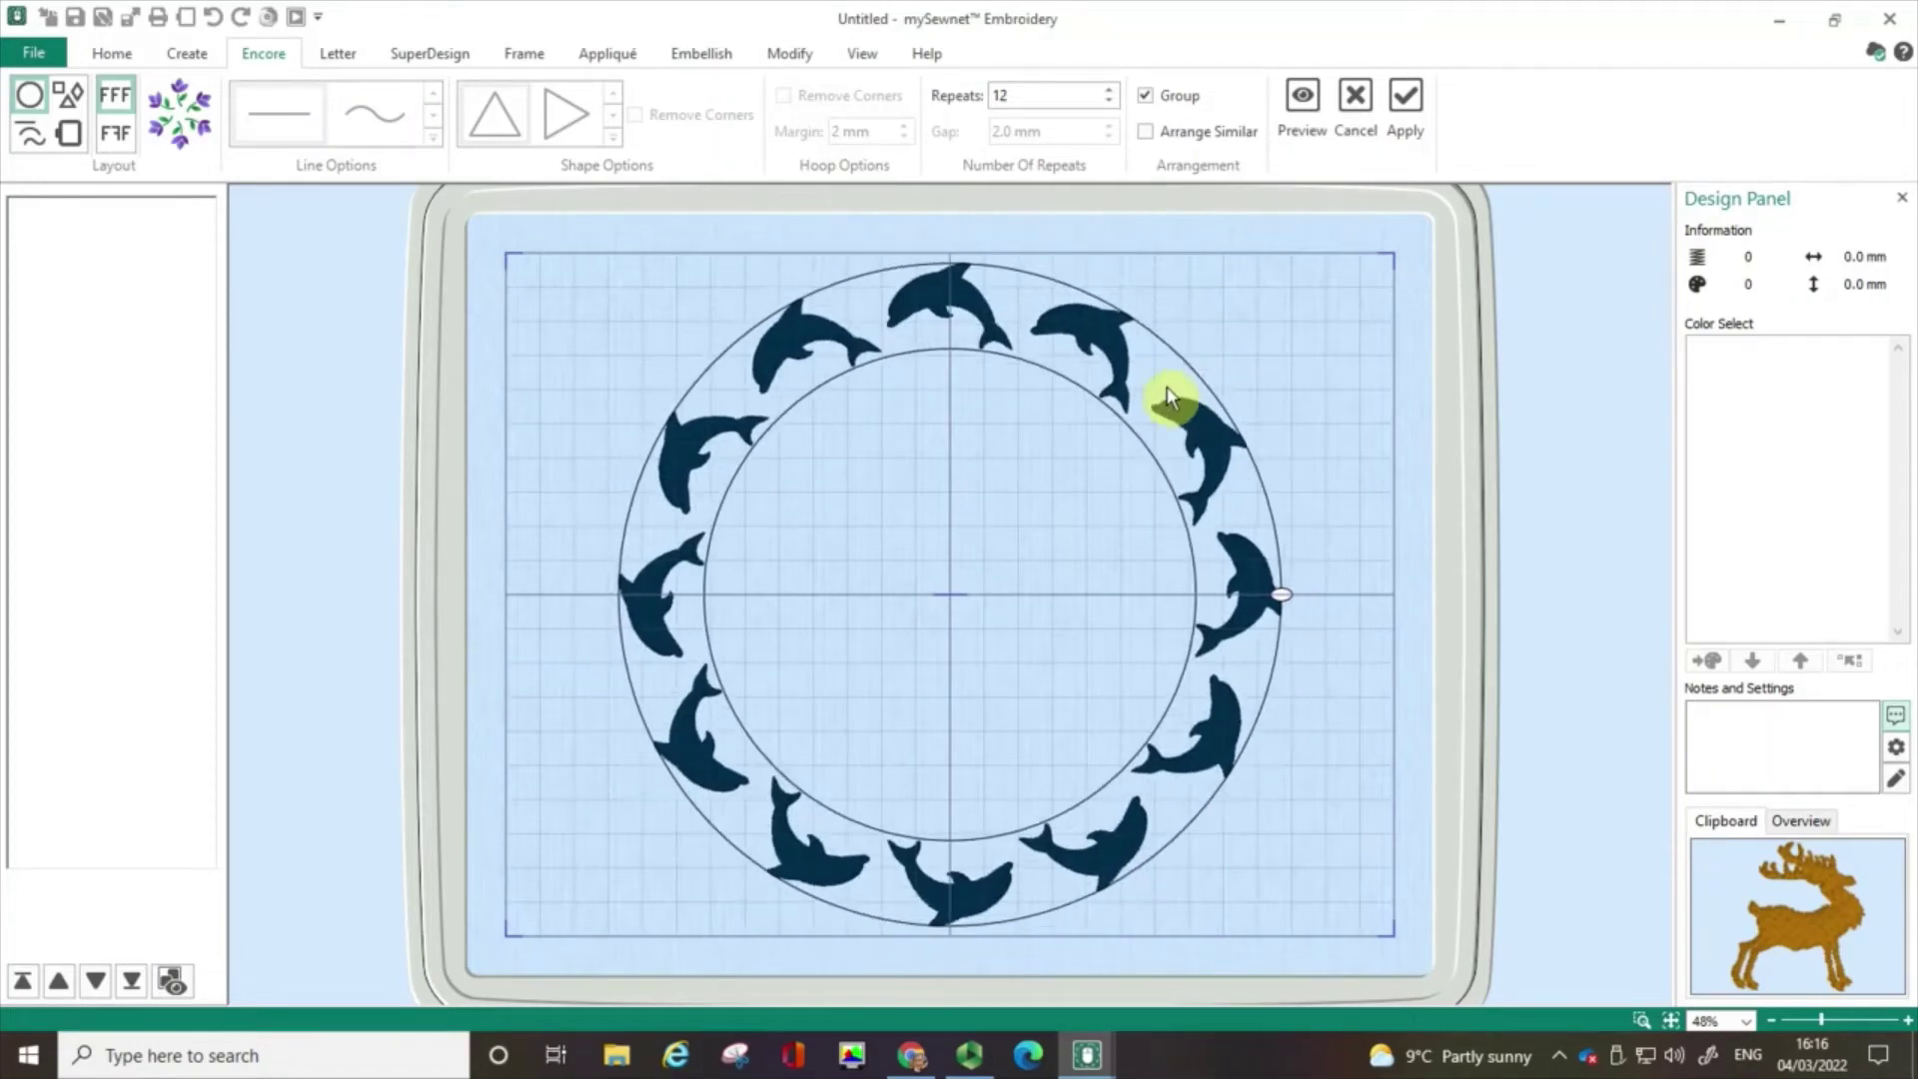
click(1282, 599)
drag(1285, 602, 1197, 605)
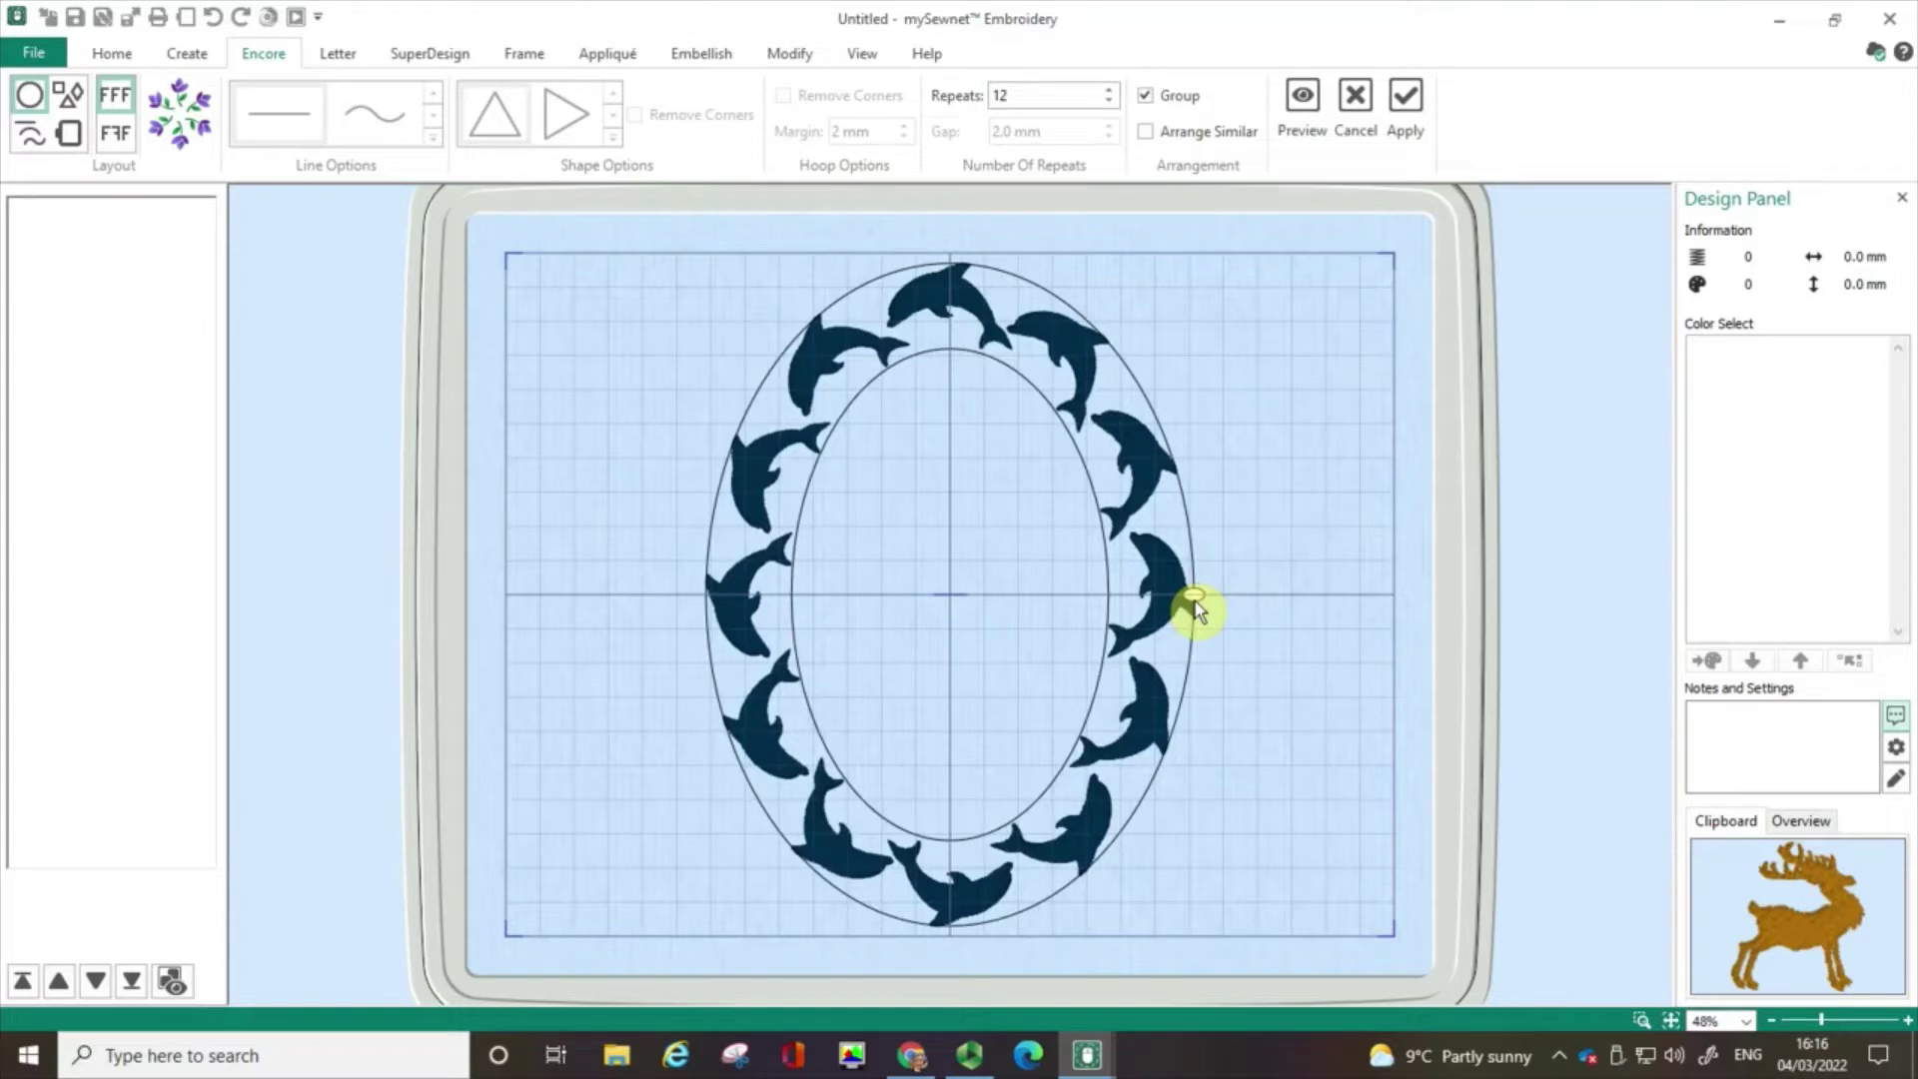
drag(1197, 605, 1379, 610)
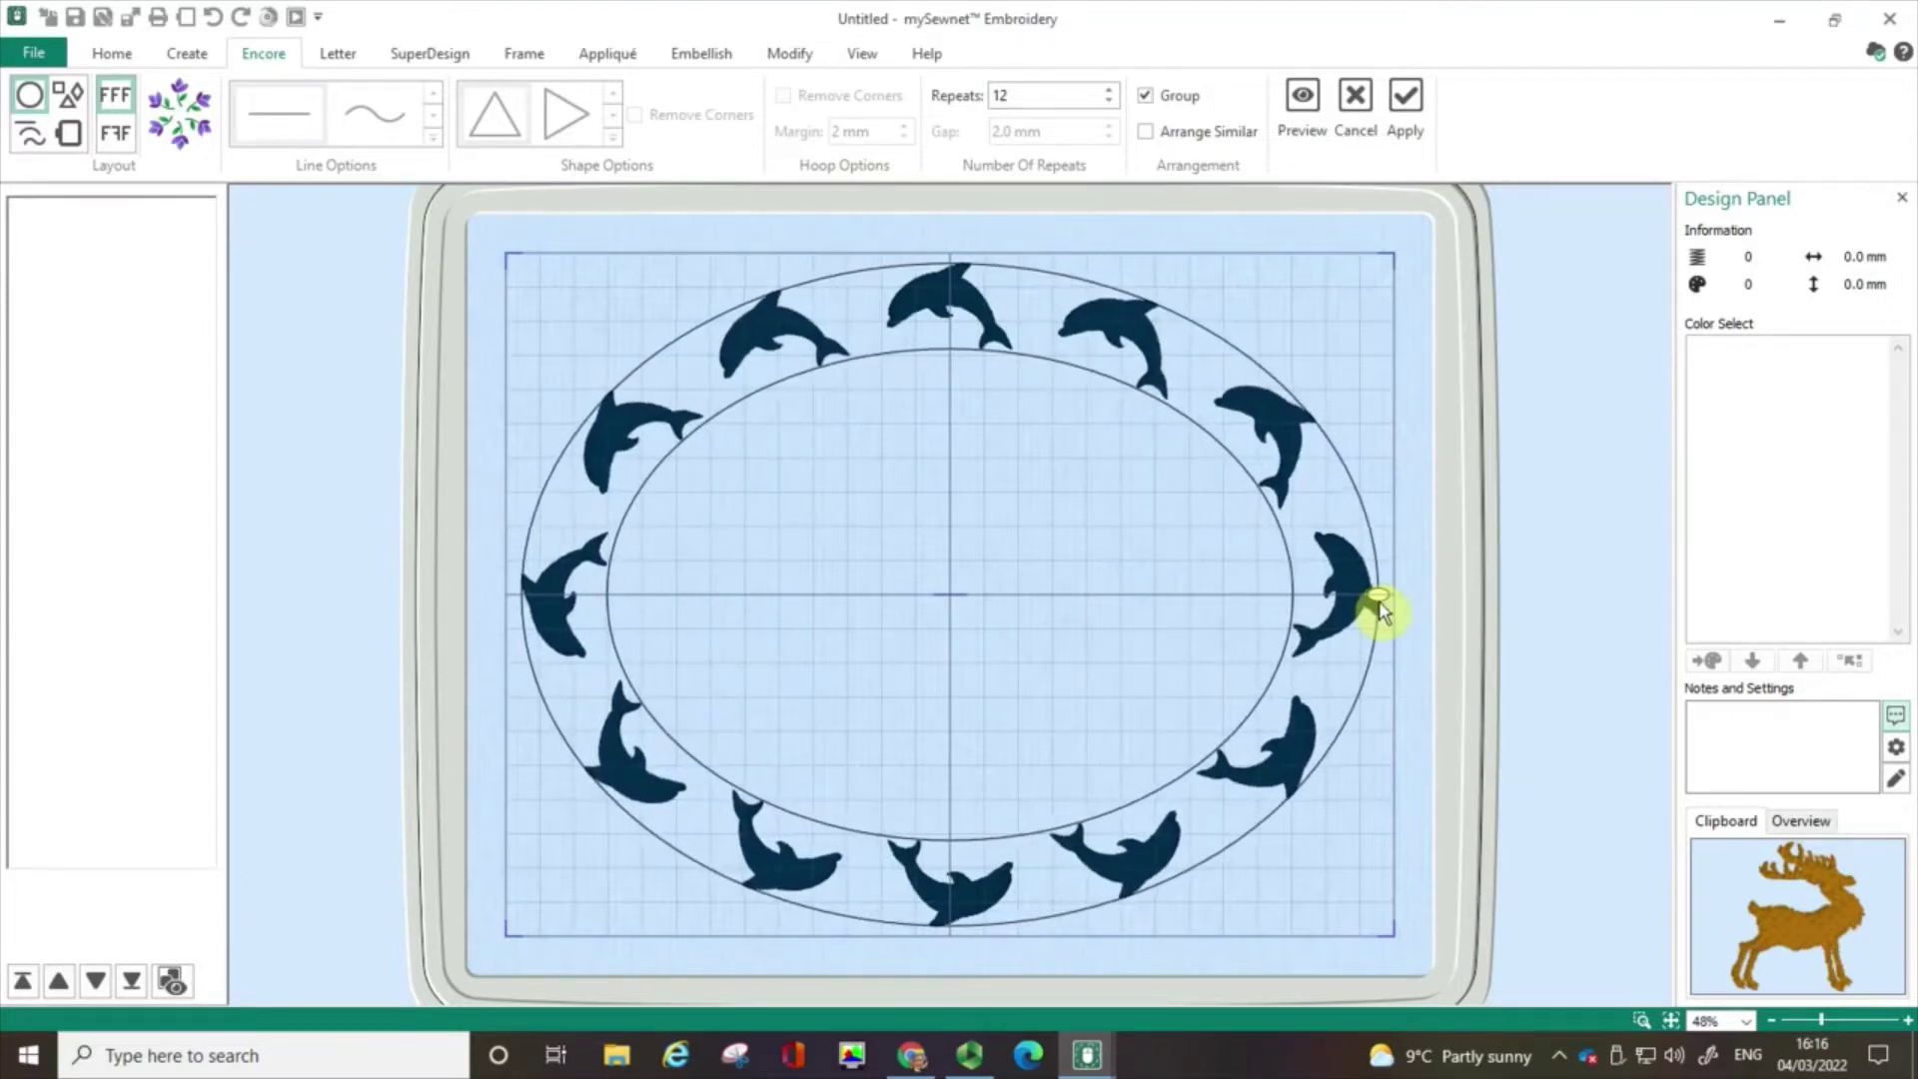
Step: Apply the Mirror layout so alternate dolphins flip, and preview the oval ring
click(115, 103)
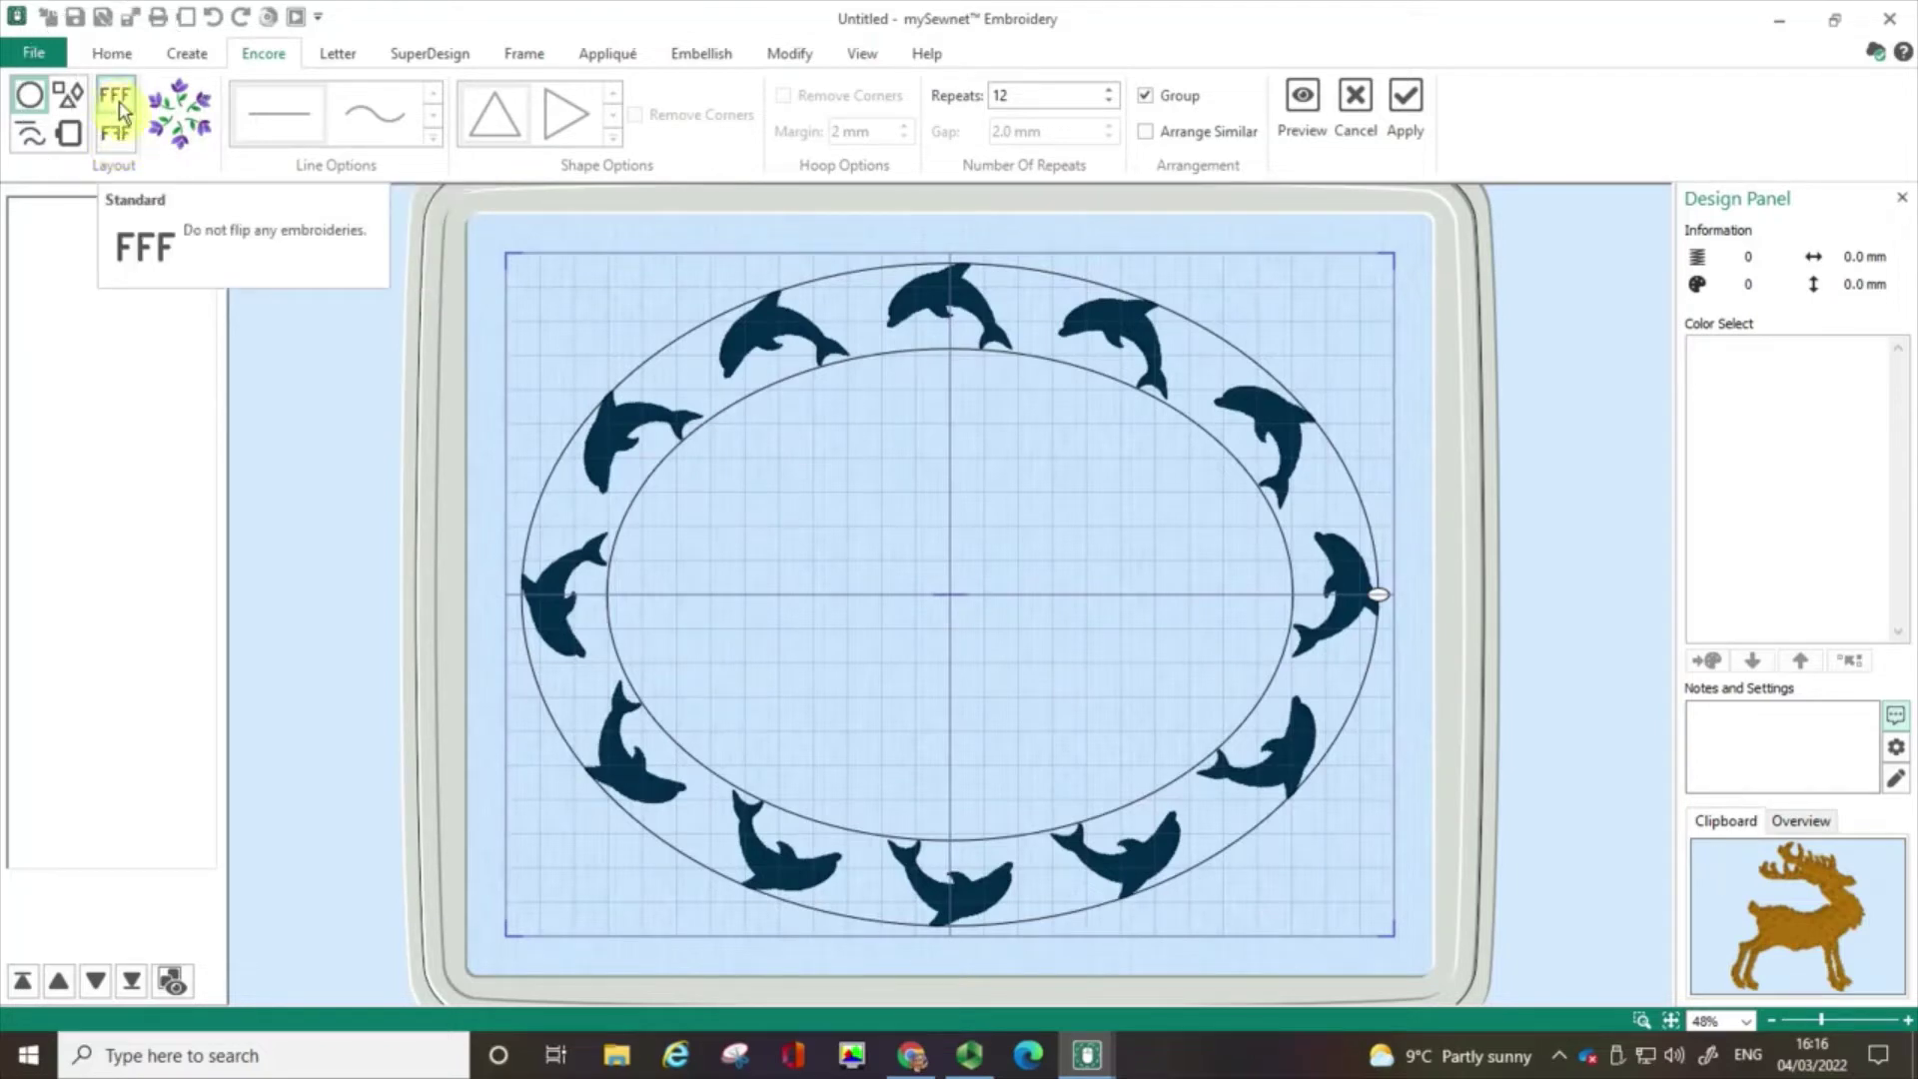
click(117, 137)
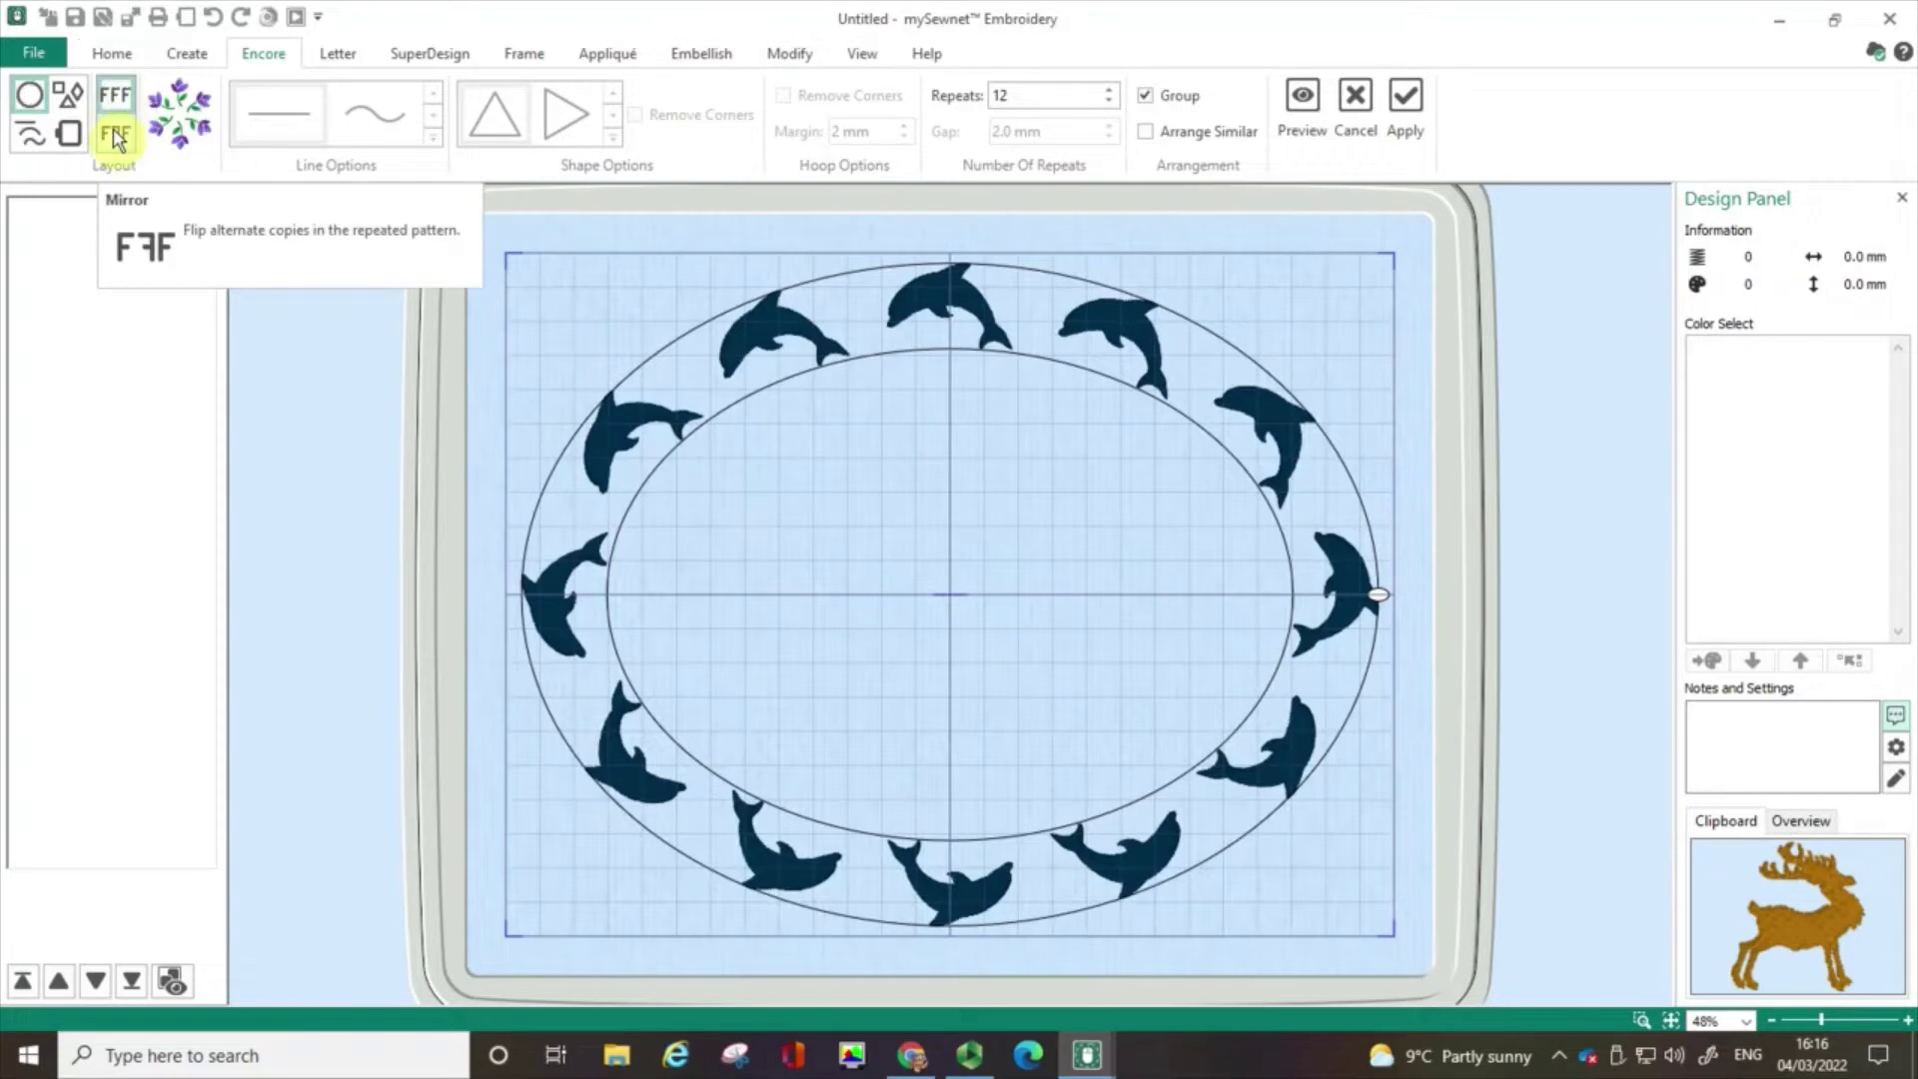
click(116, 137)
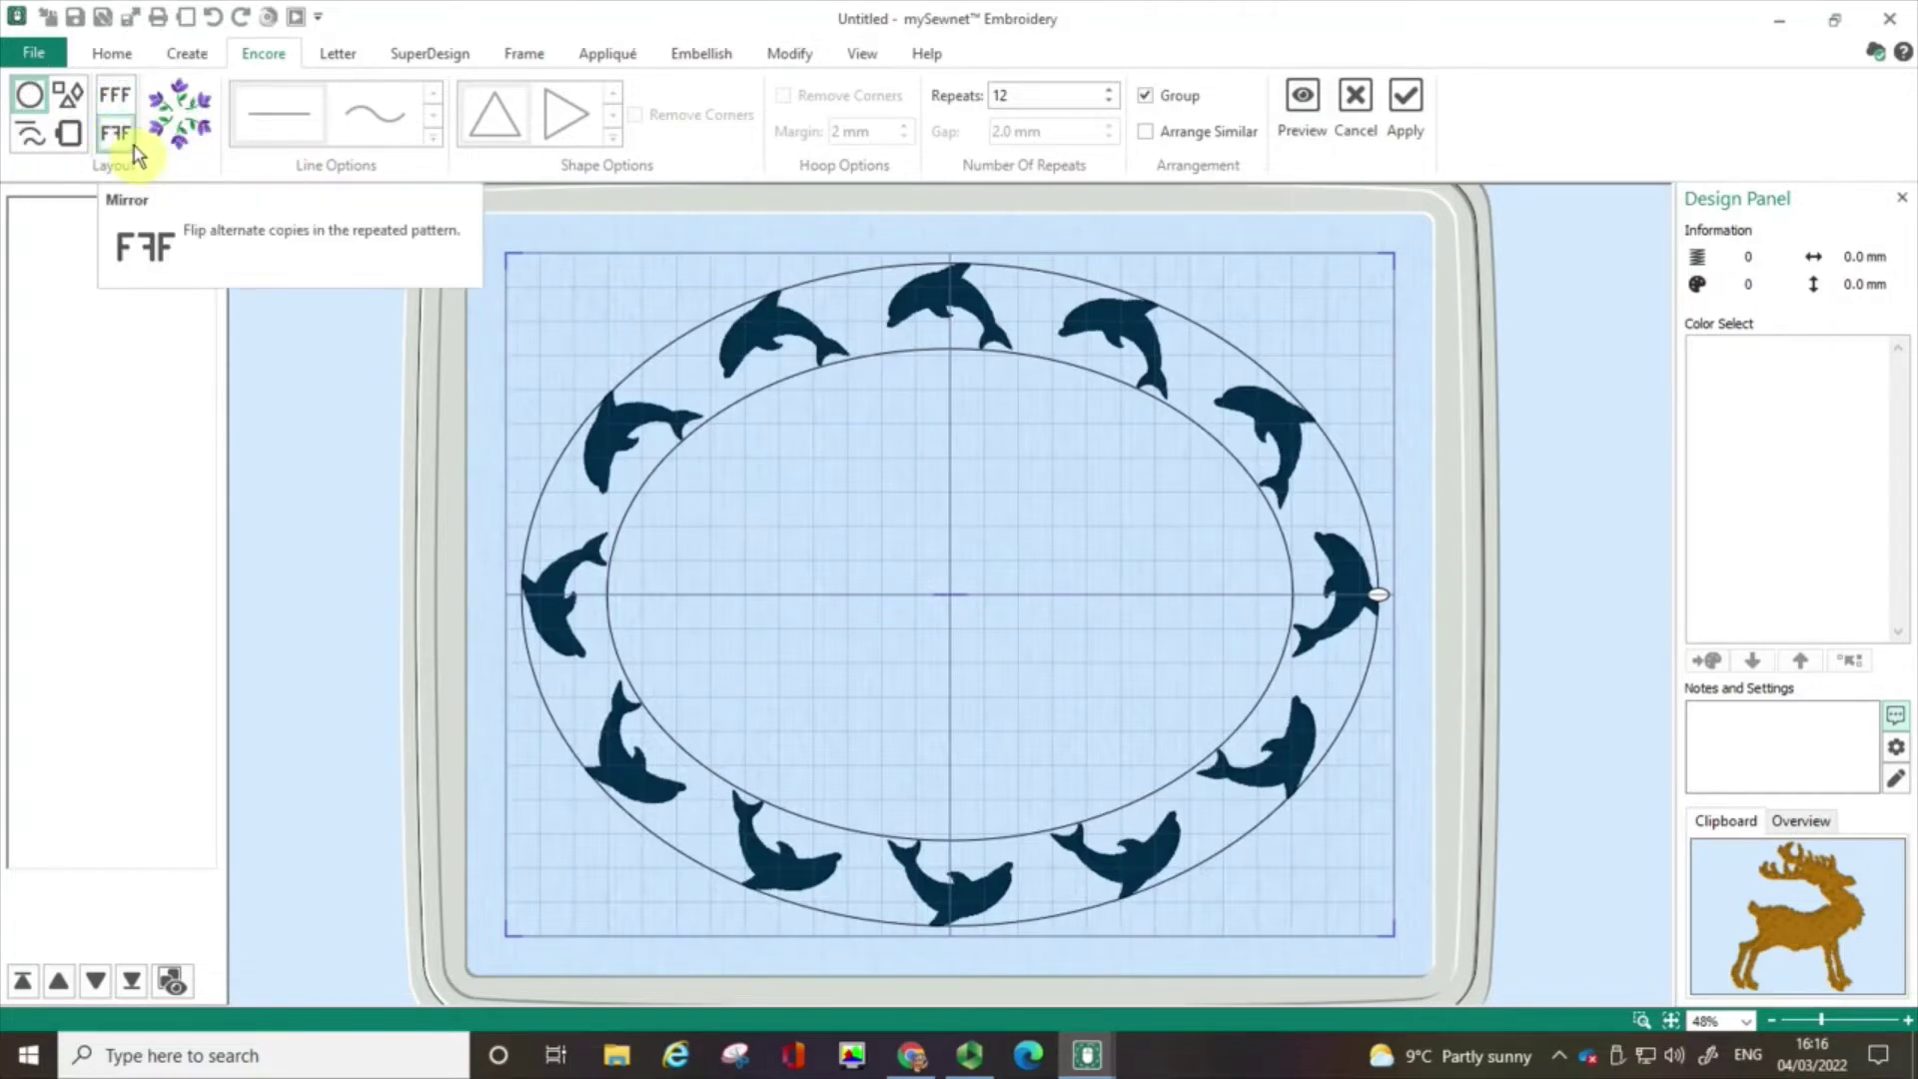
click(1301, 100)
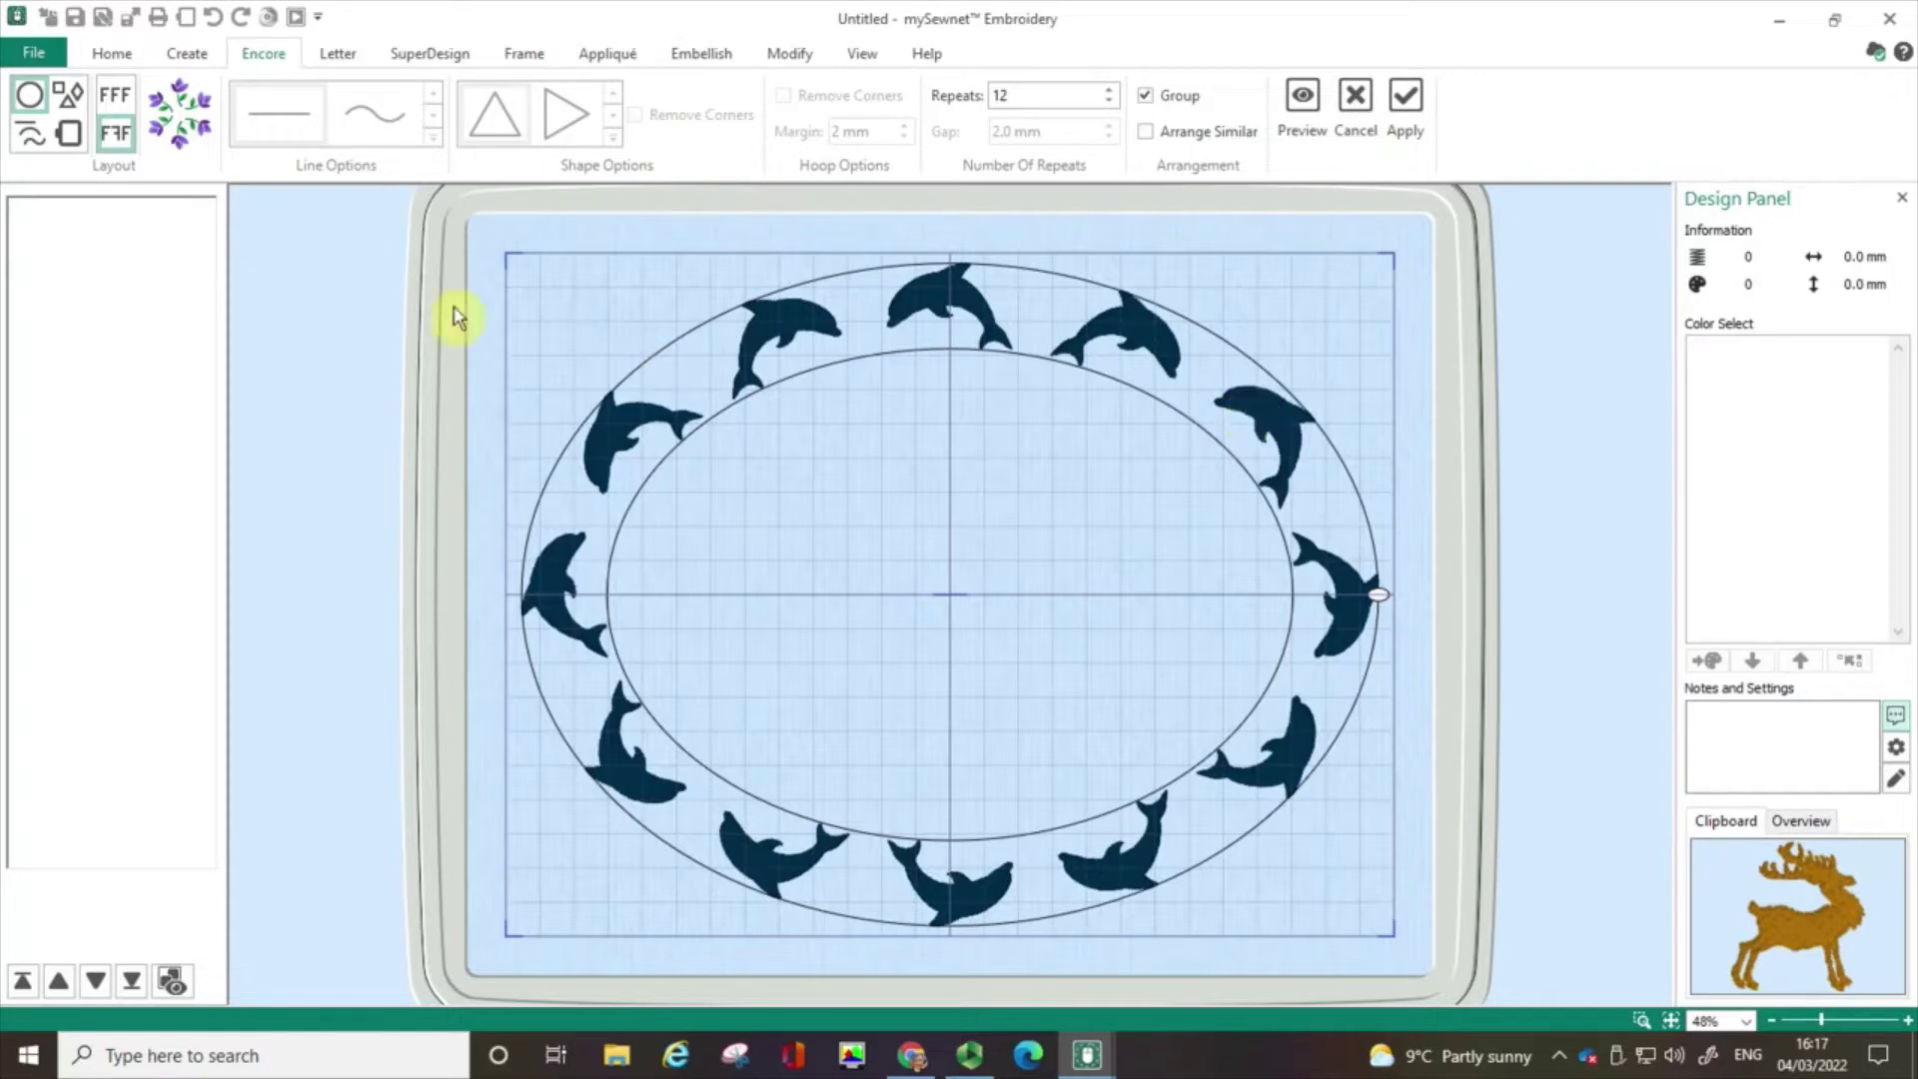
Step: Preview six dolphins on a wave-style Line layout, switched to Standard so all face one way
click(36, 141)
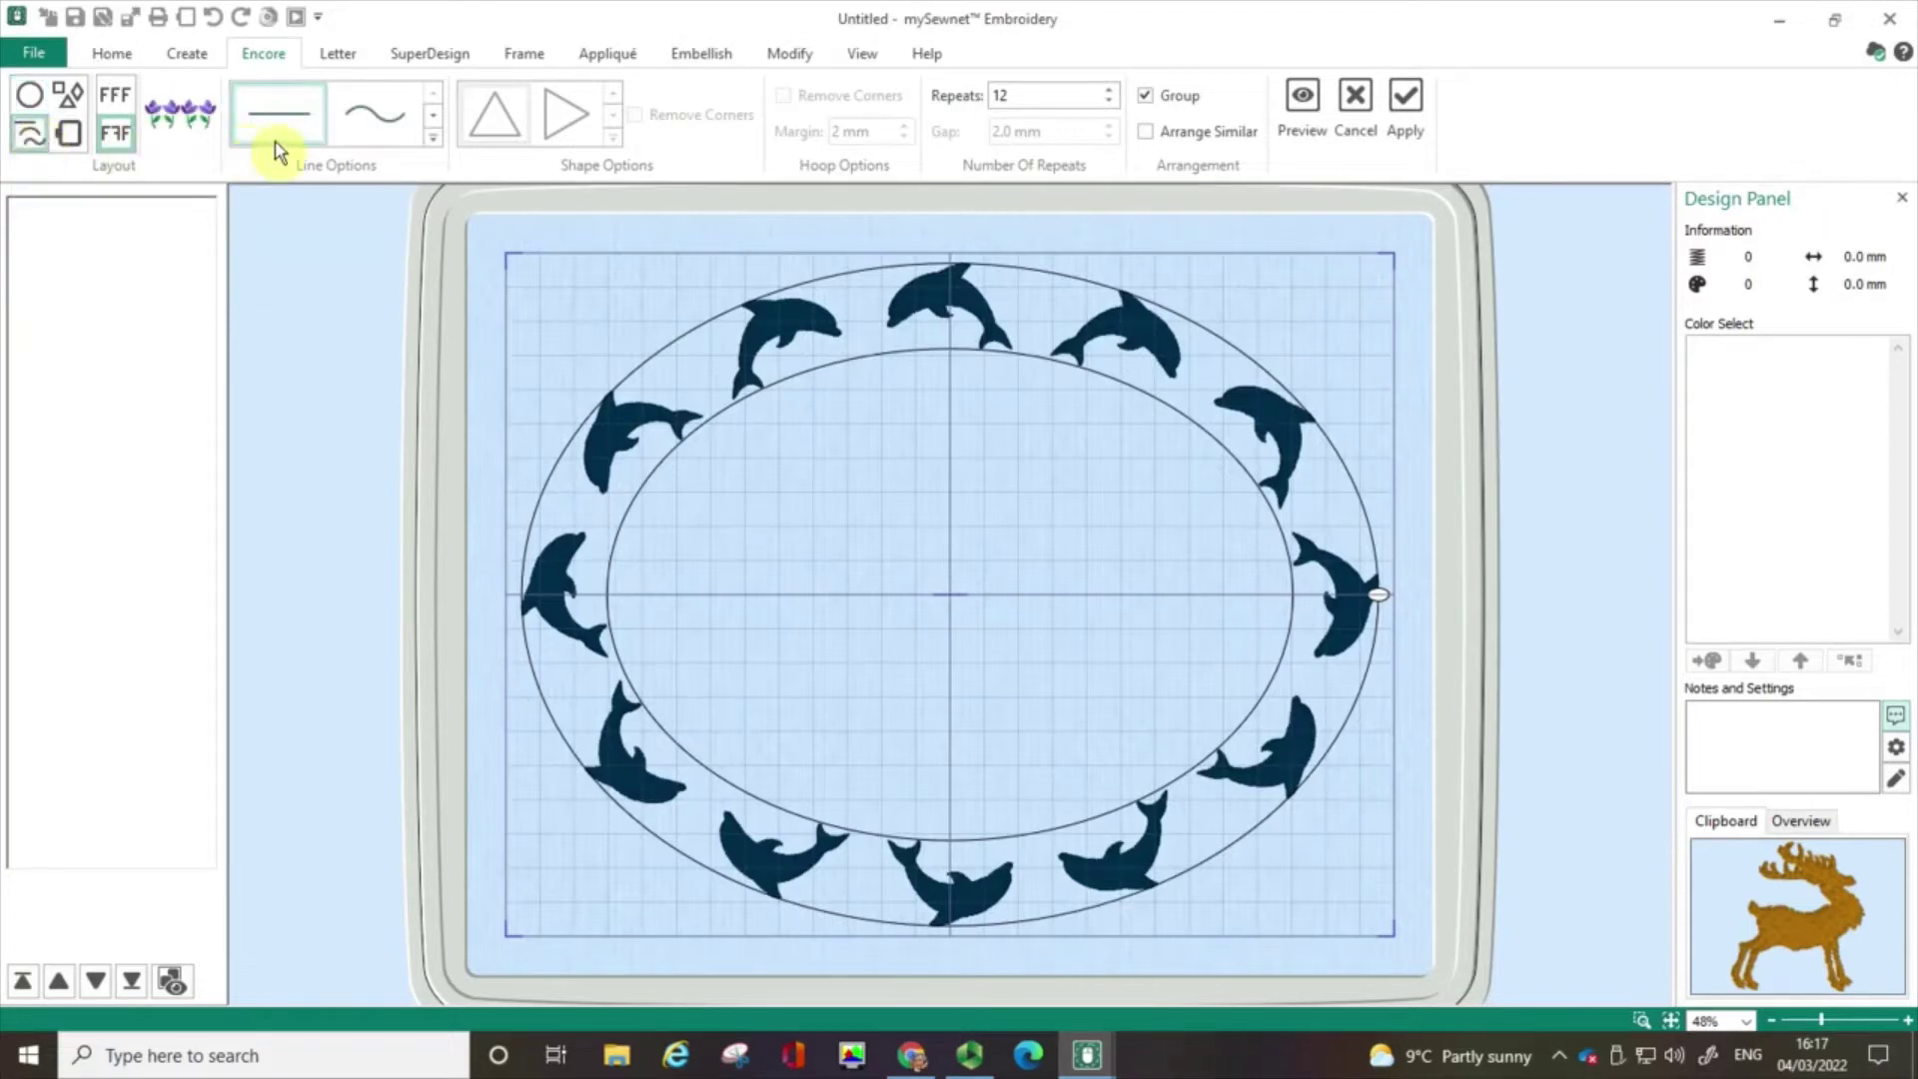
click(435, 140)
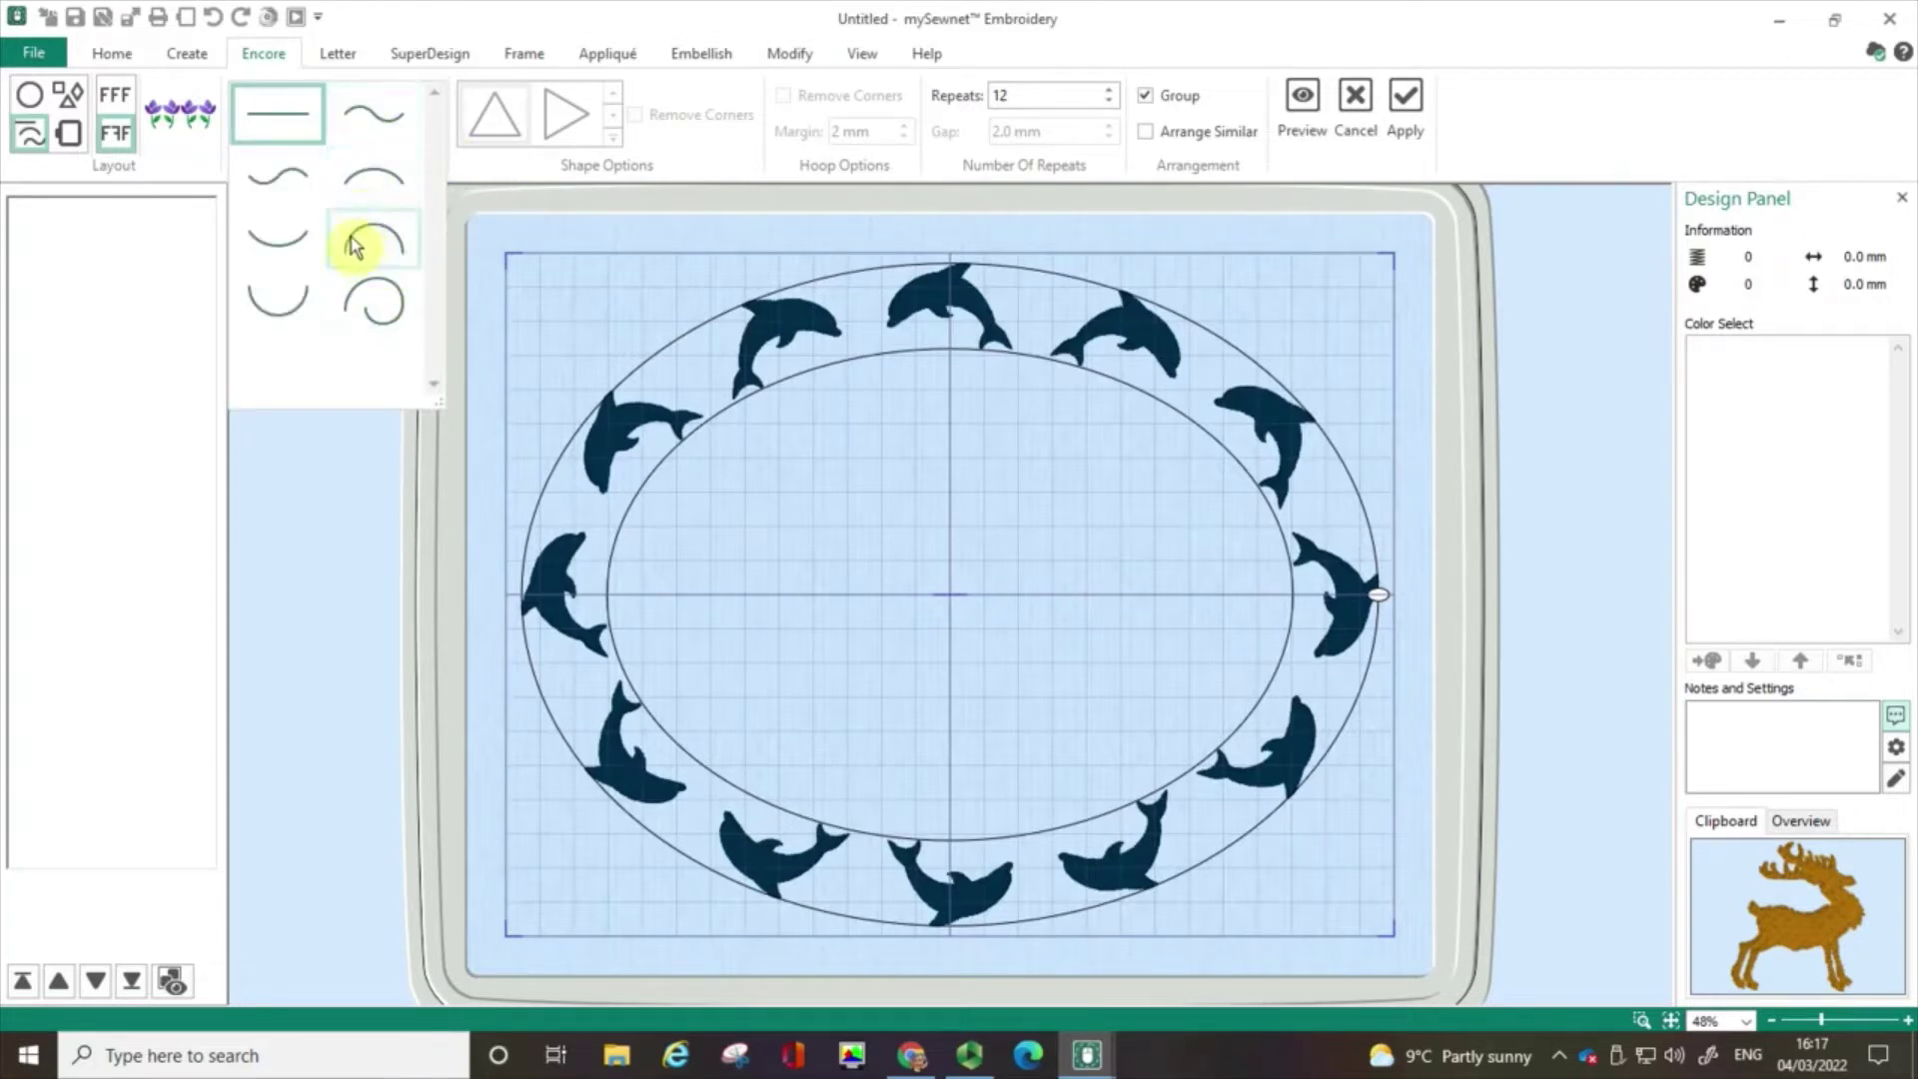
click(367, 118)
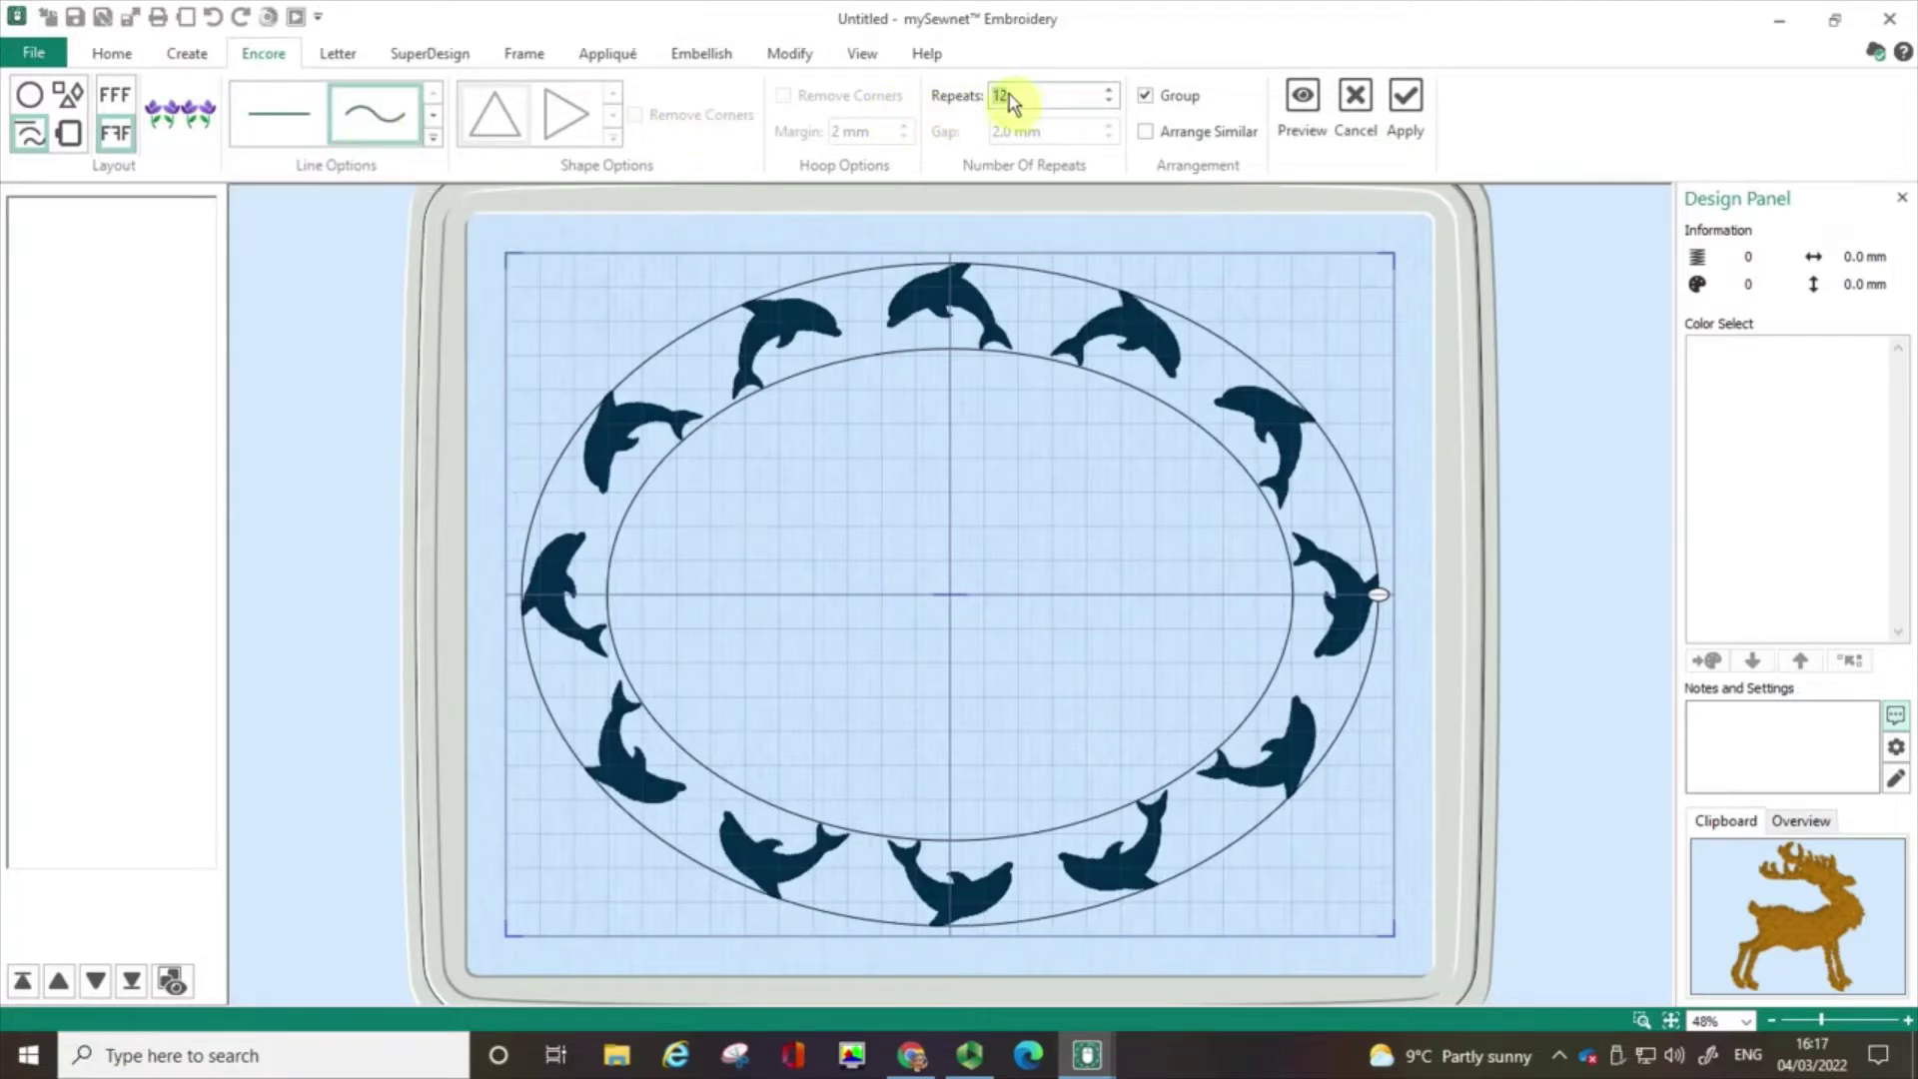
text(6)
click(1304, 100)
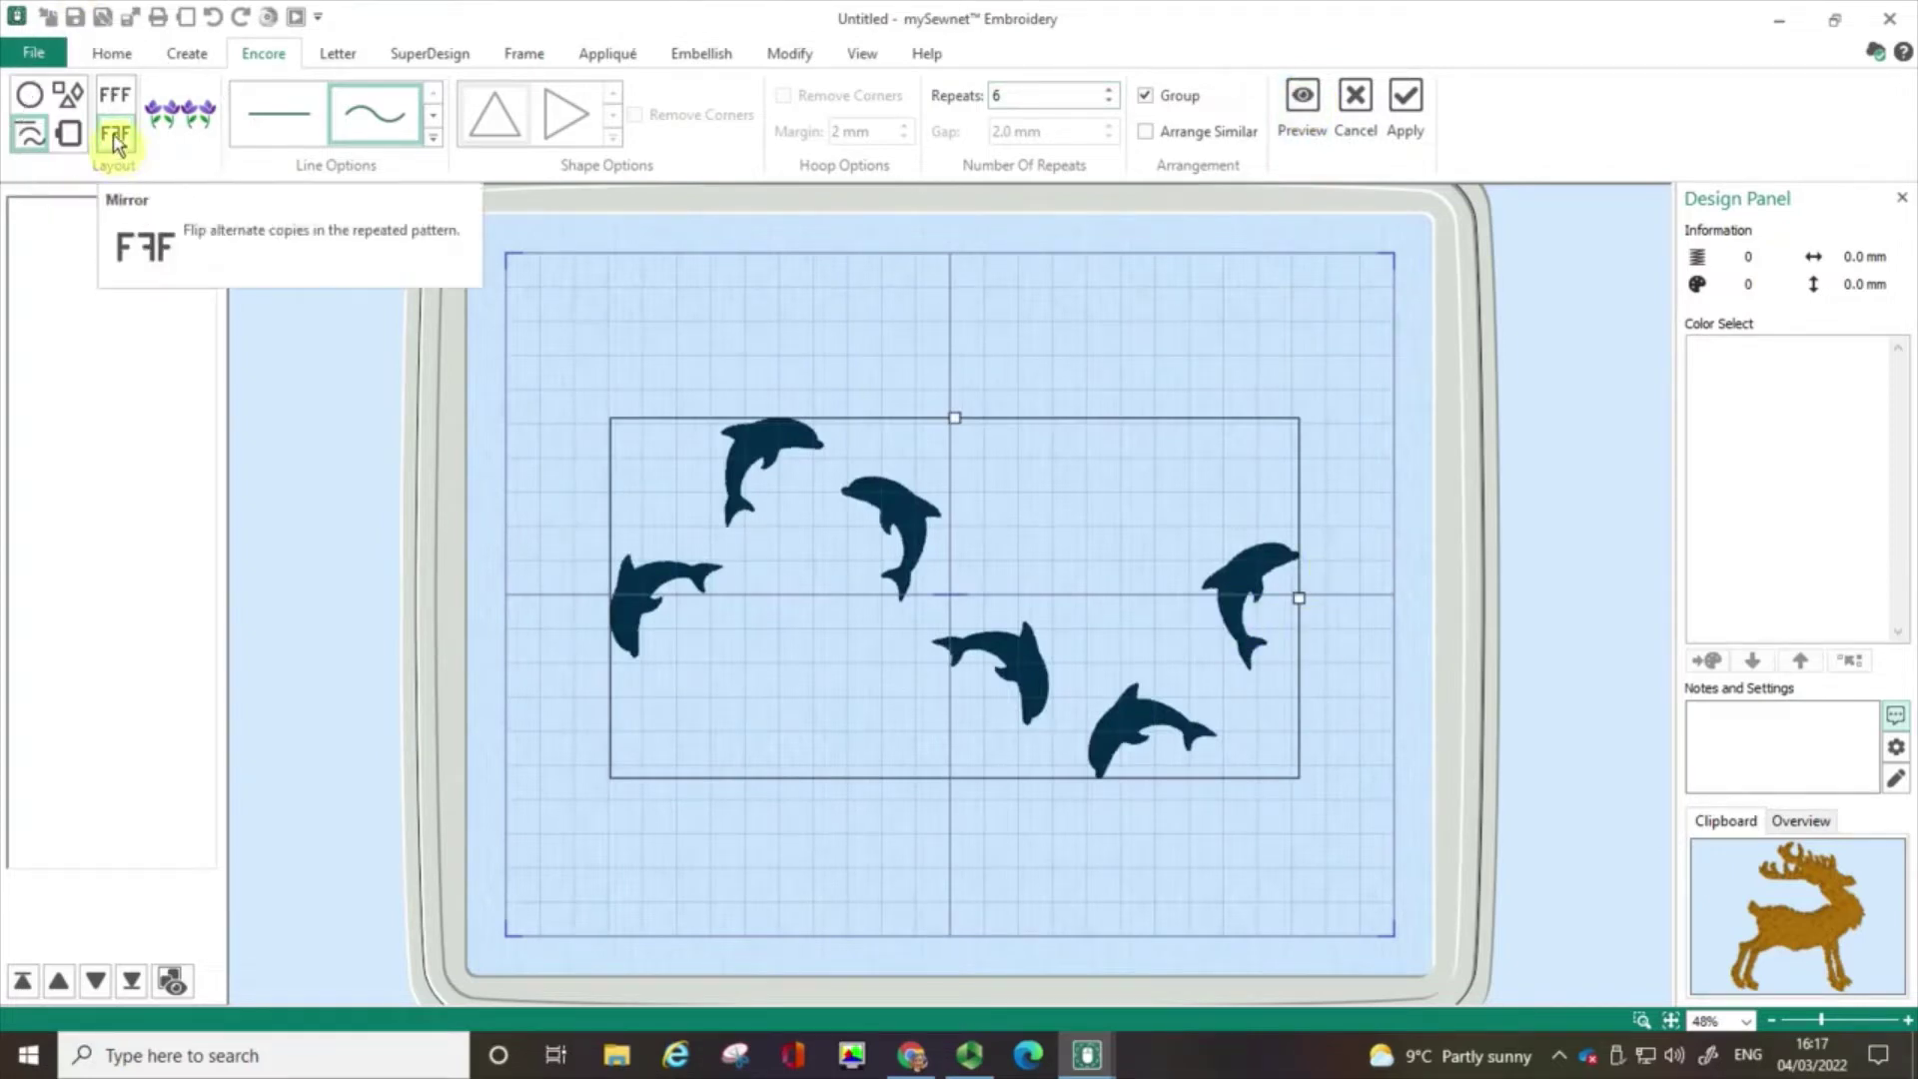
click(117, 107)
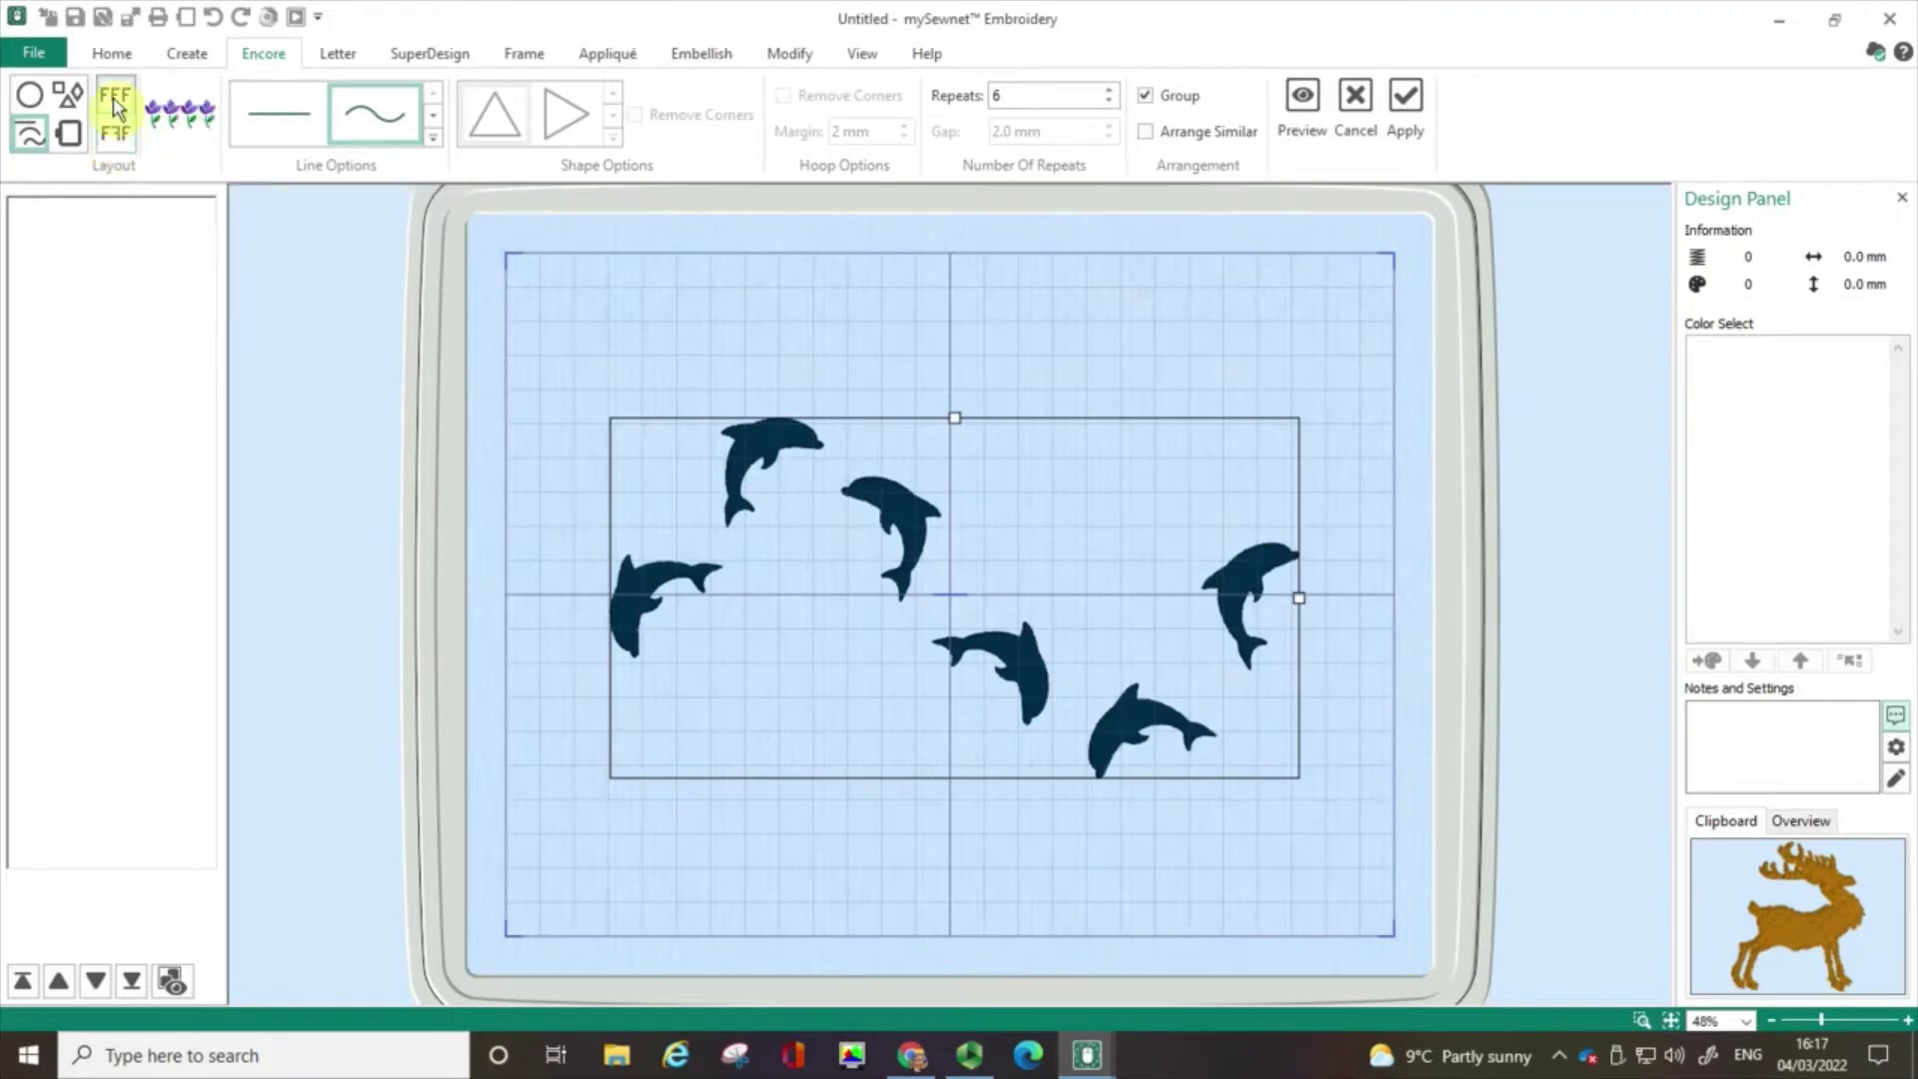
click(1286, 108)
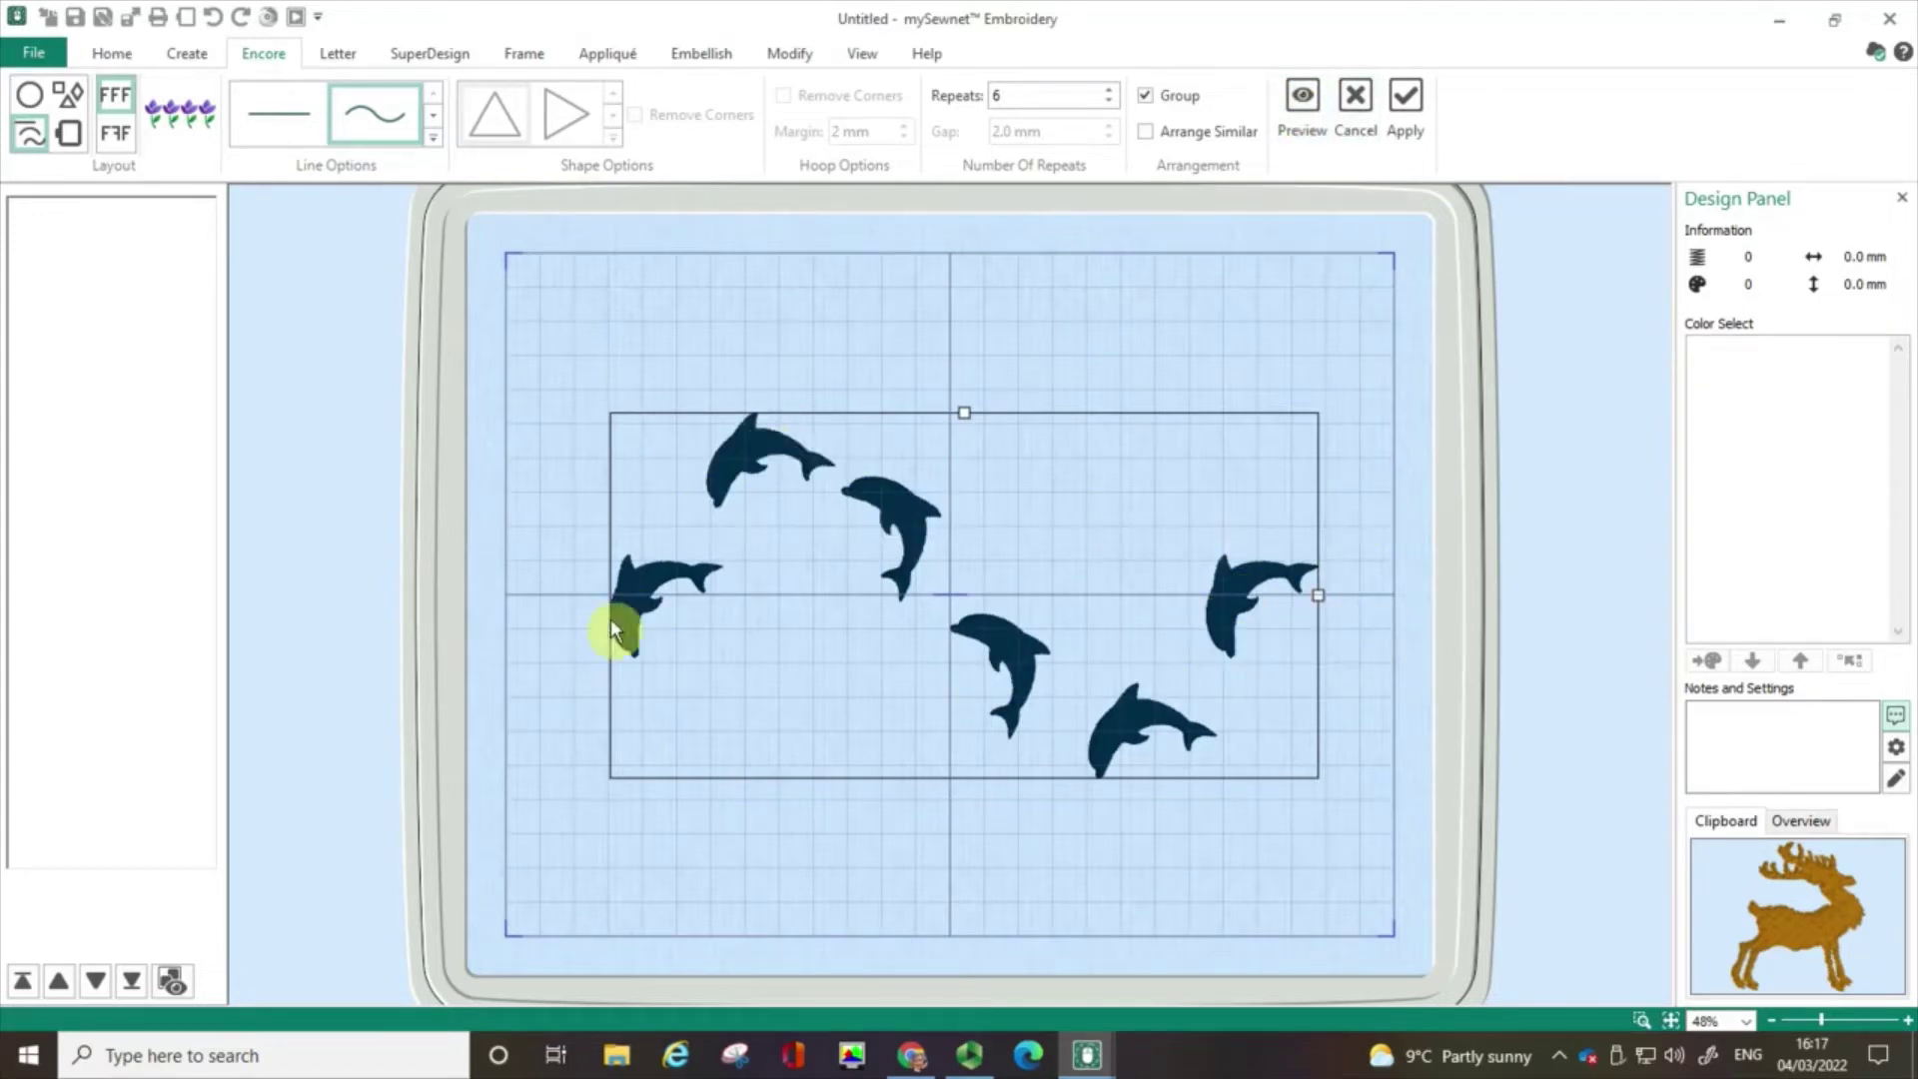
Step: Widen the wavy dolphin line to the right and lower its top to flatten it
click(964, 419)
drag(1317, 598, 1386, 595)
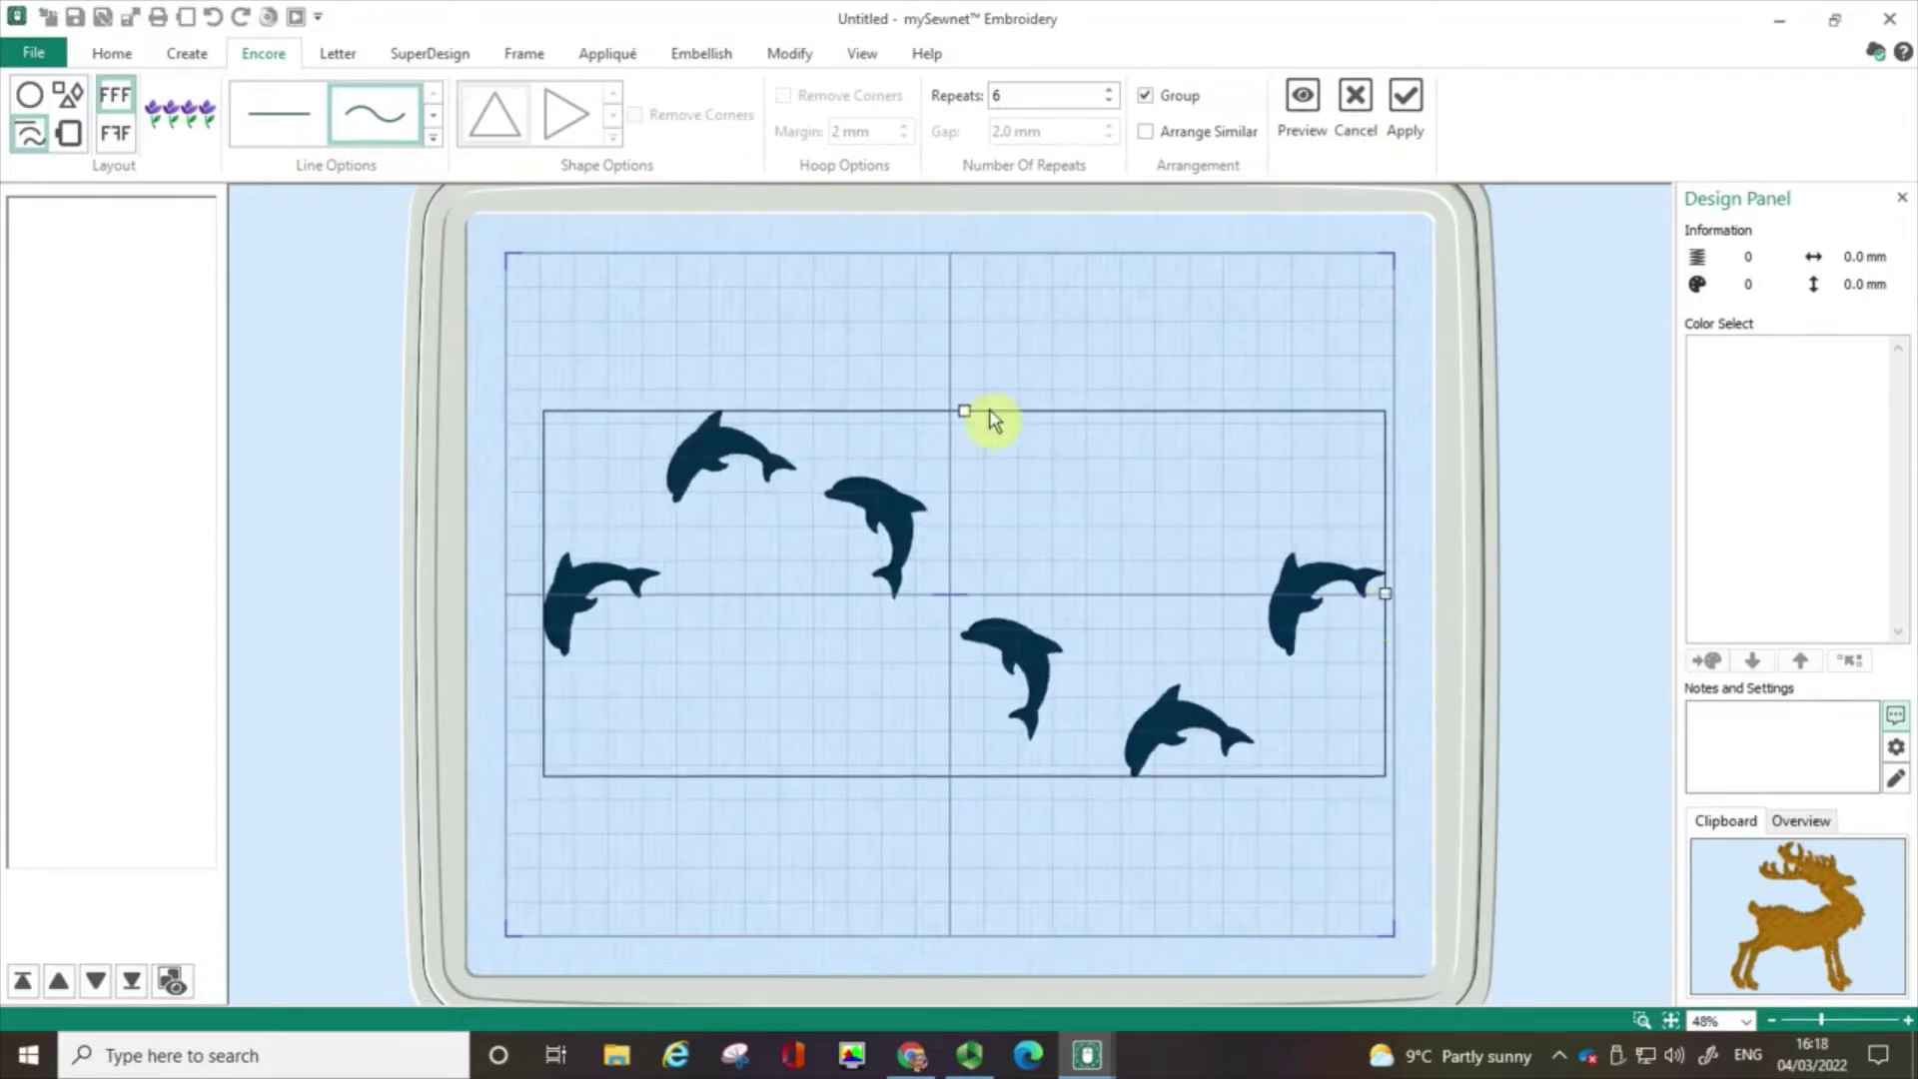
drag(966, 409, 961, 484)
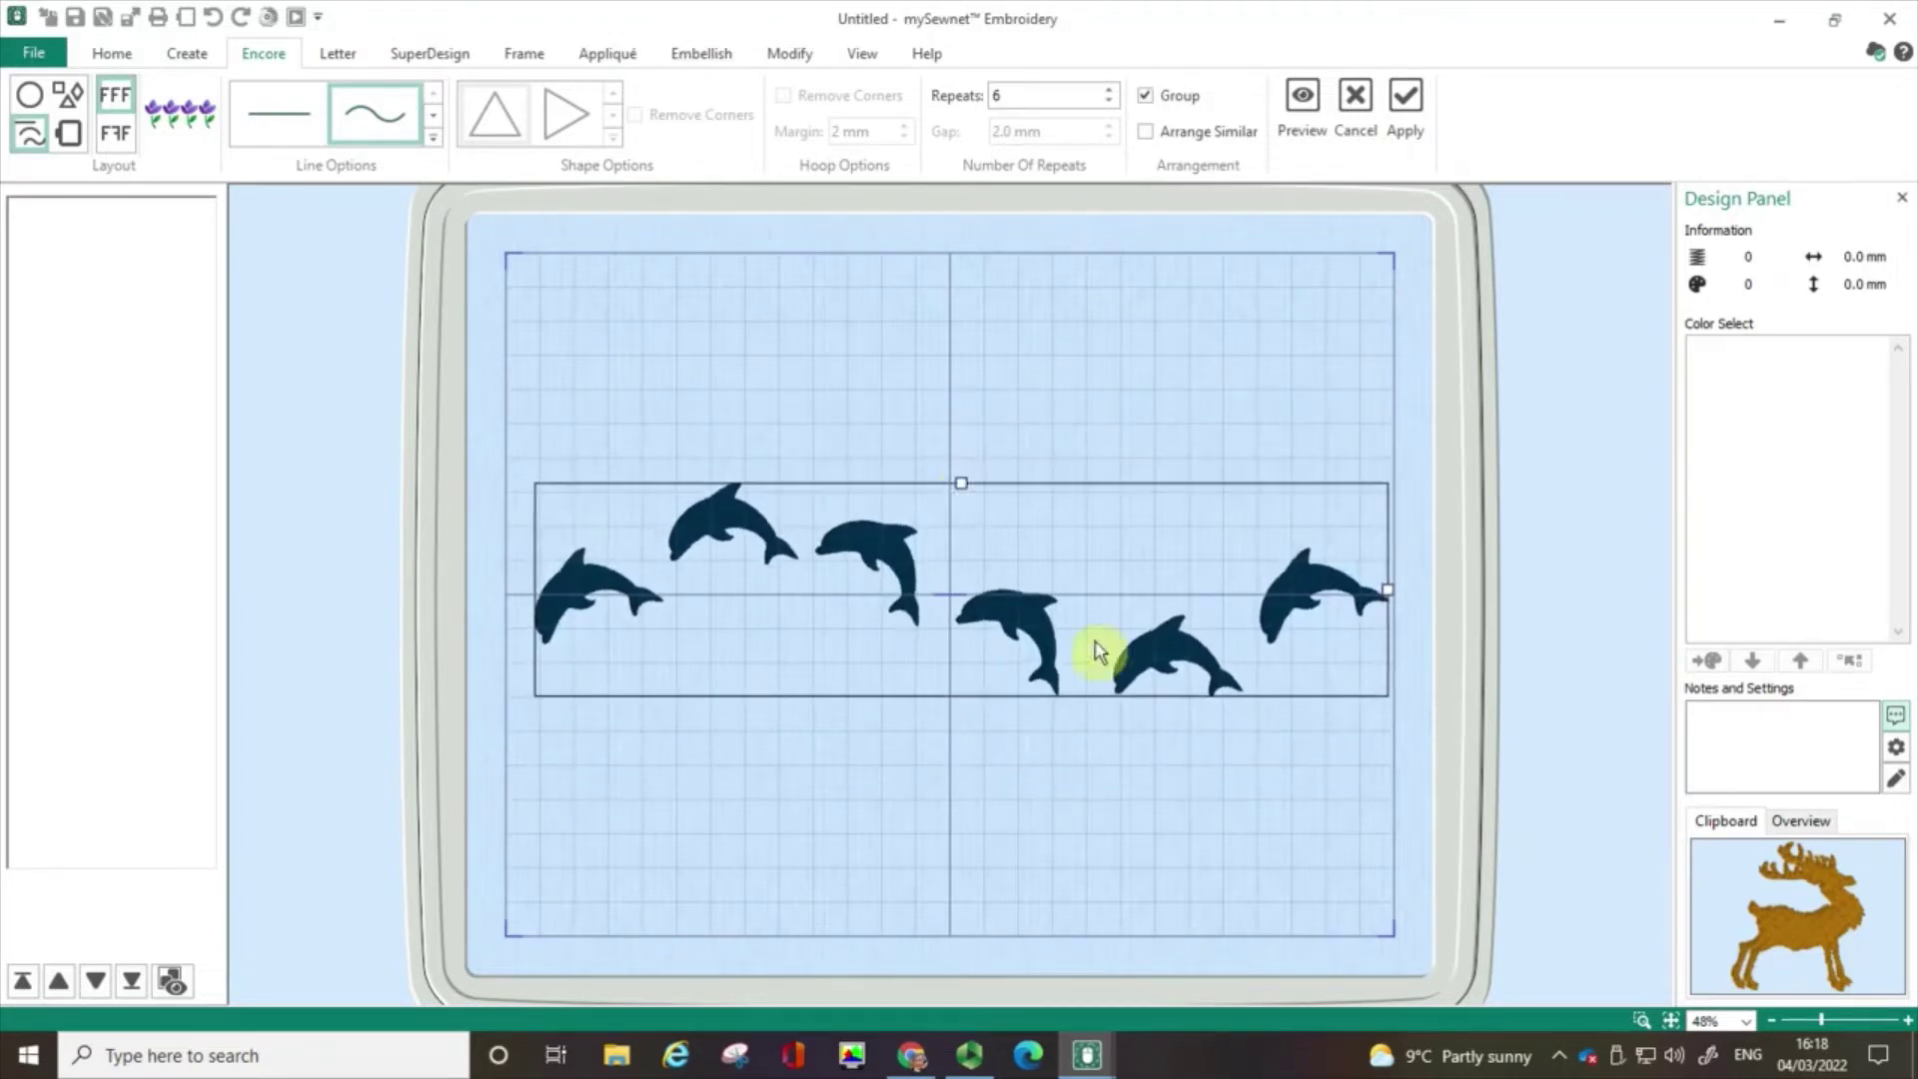
Step: Preview the Hoop layout: eighteen dolphins bordering the hoop edge at a 2 mm margin
click(69, 135)
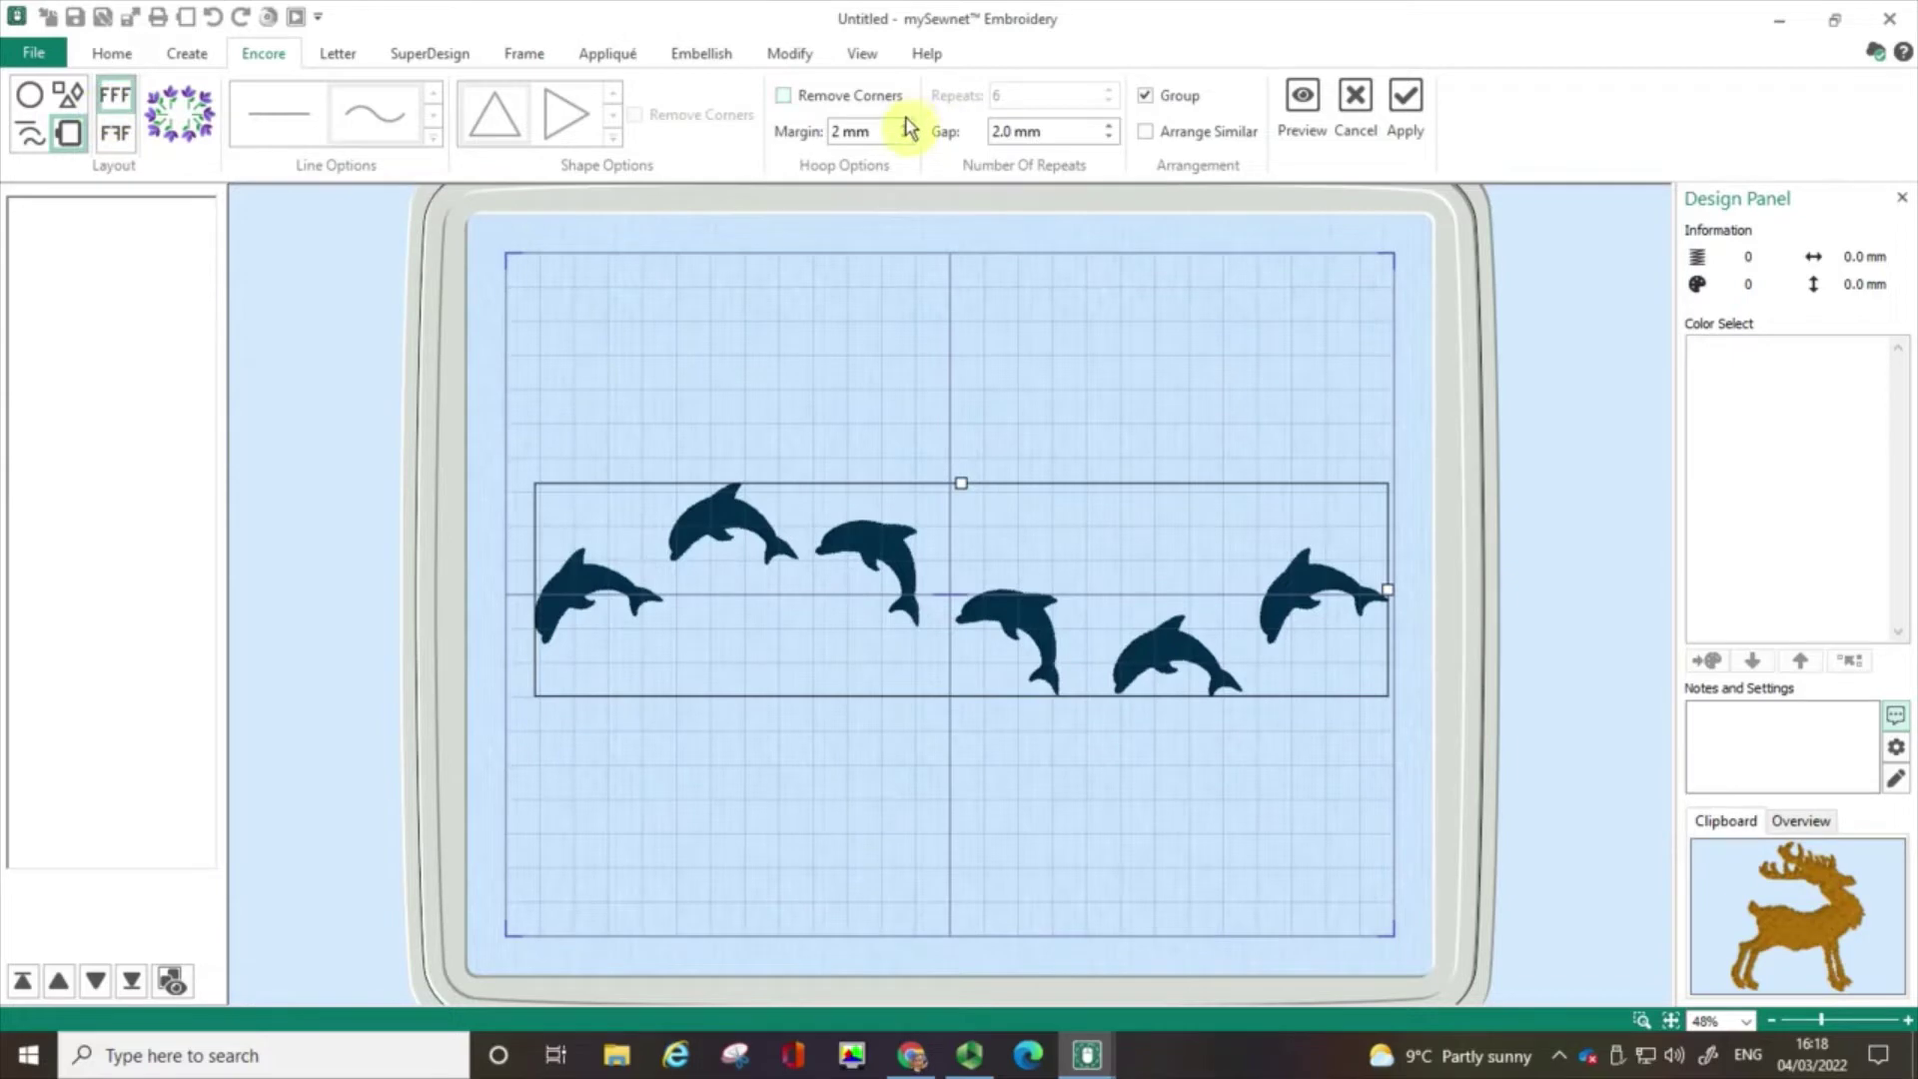
click(1304, 108)
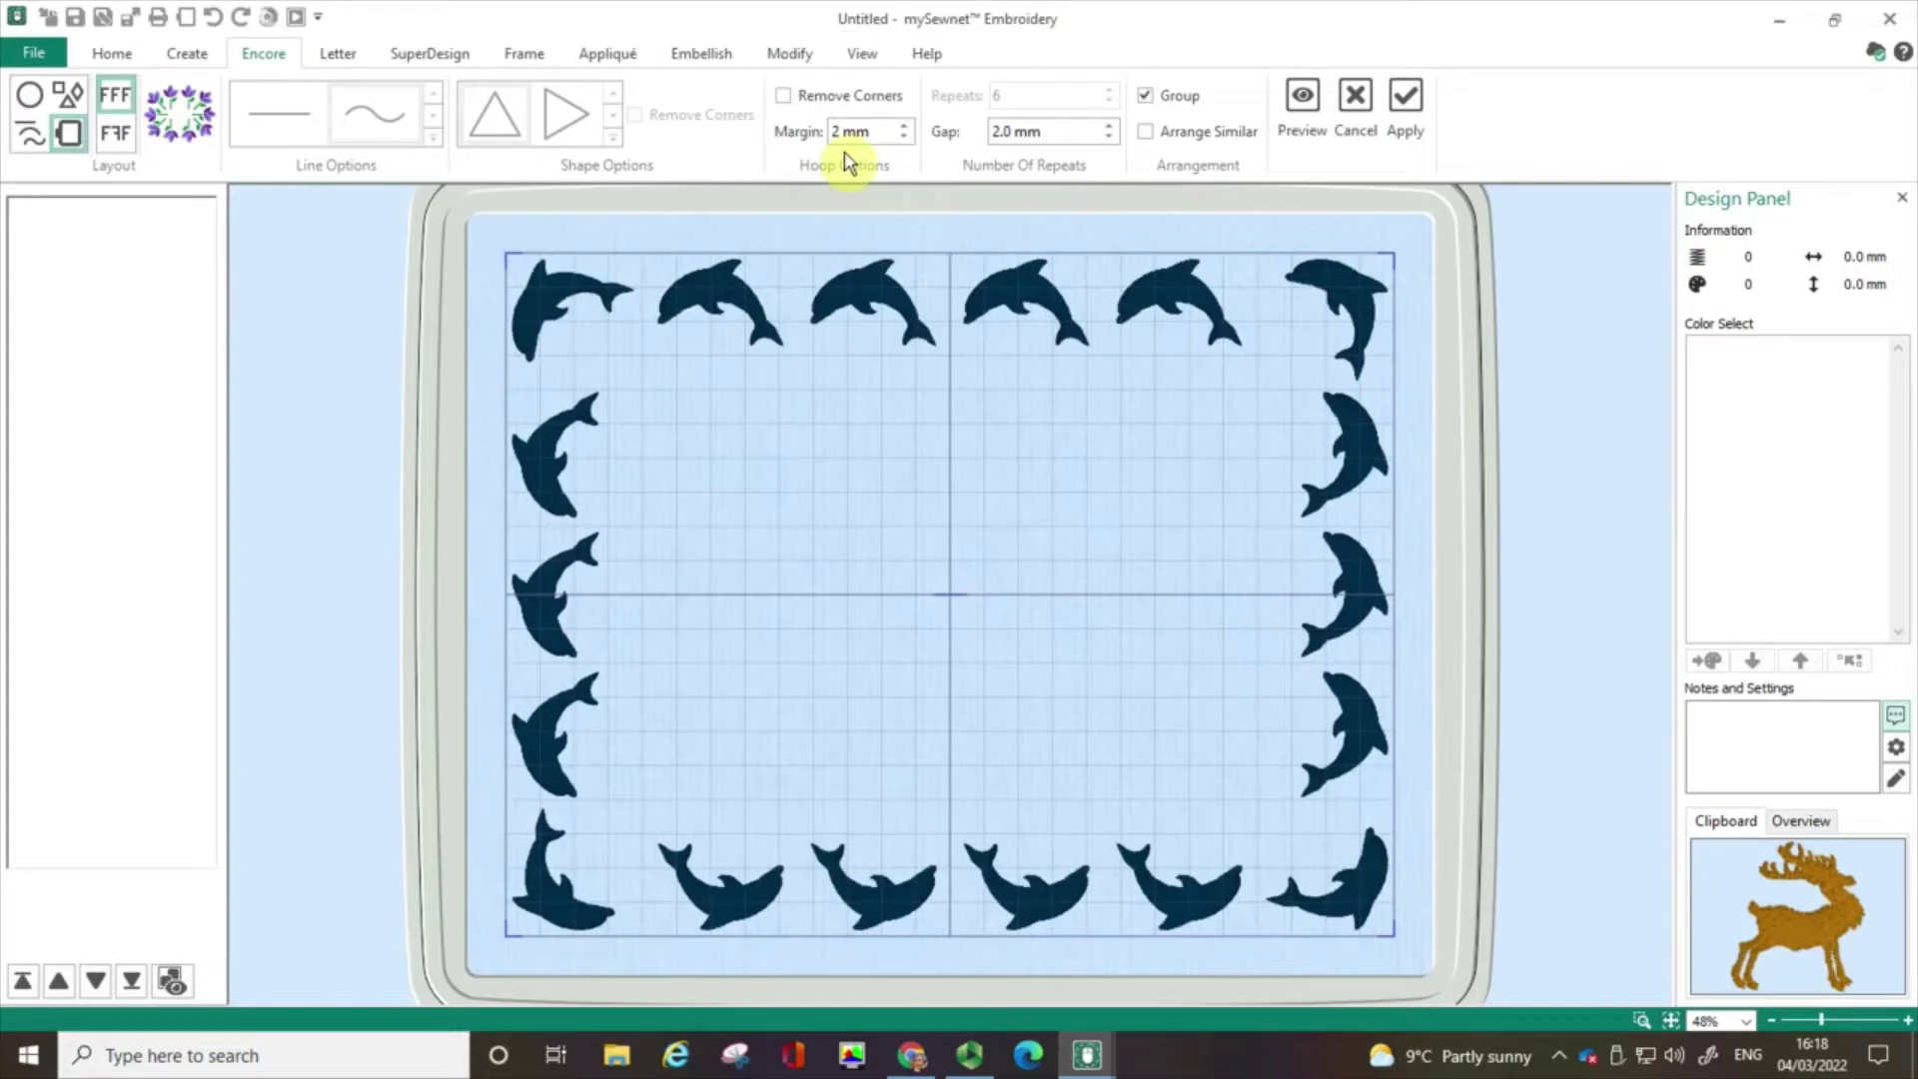
Step: Raise the Hoop Options margin to 10 mm and preview the pulled-in border
click(880, 270)
click(905, 127)
click(905, 127)
click(905, 127)
click(905, 127)
click(905, 127)
click(905, 127)
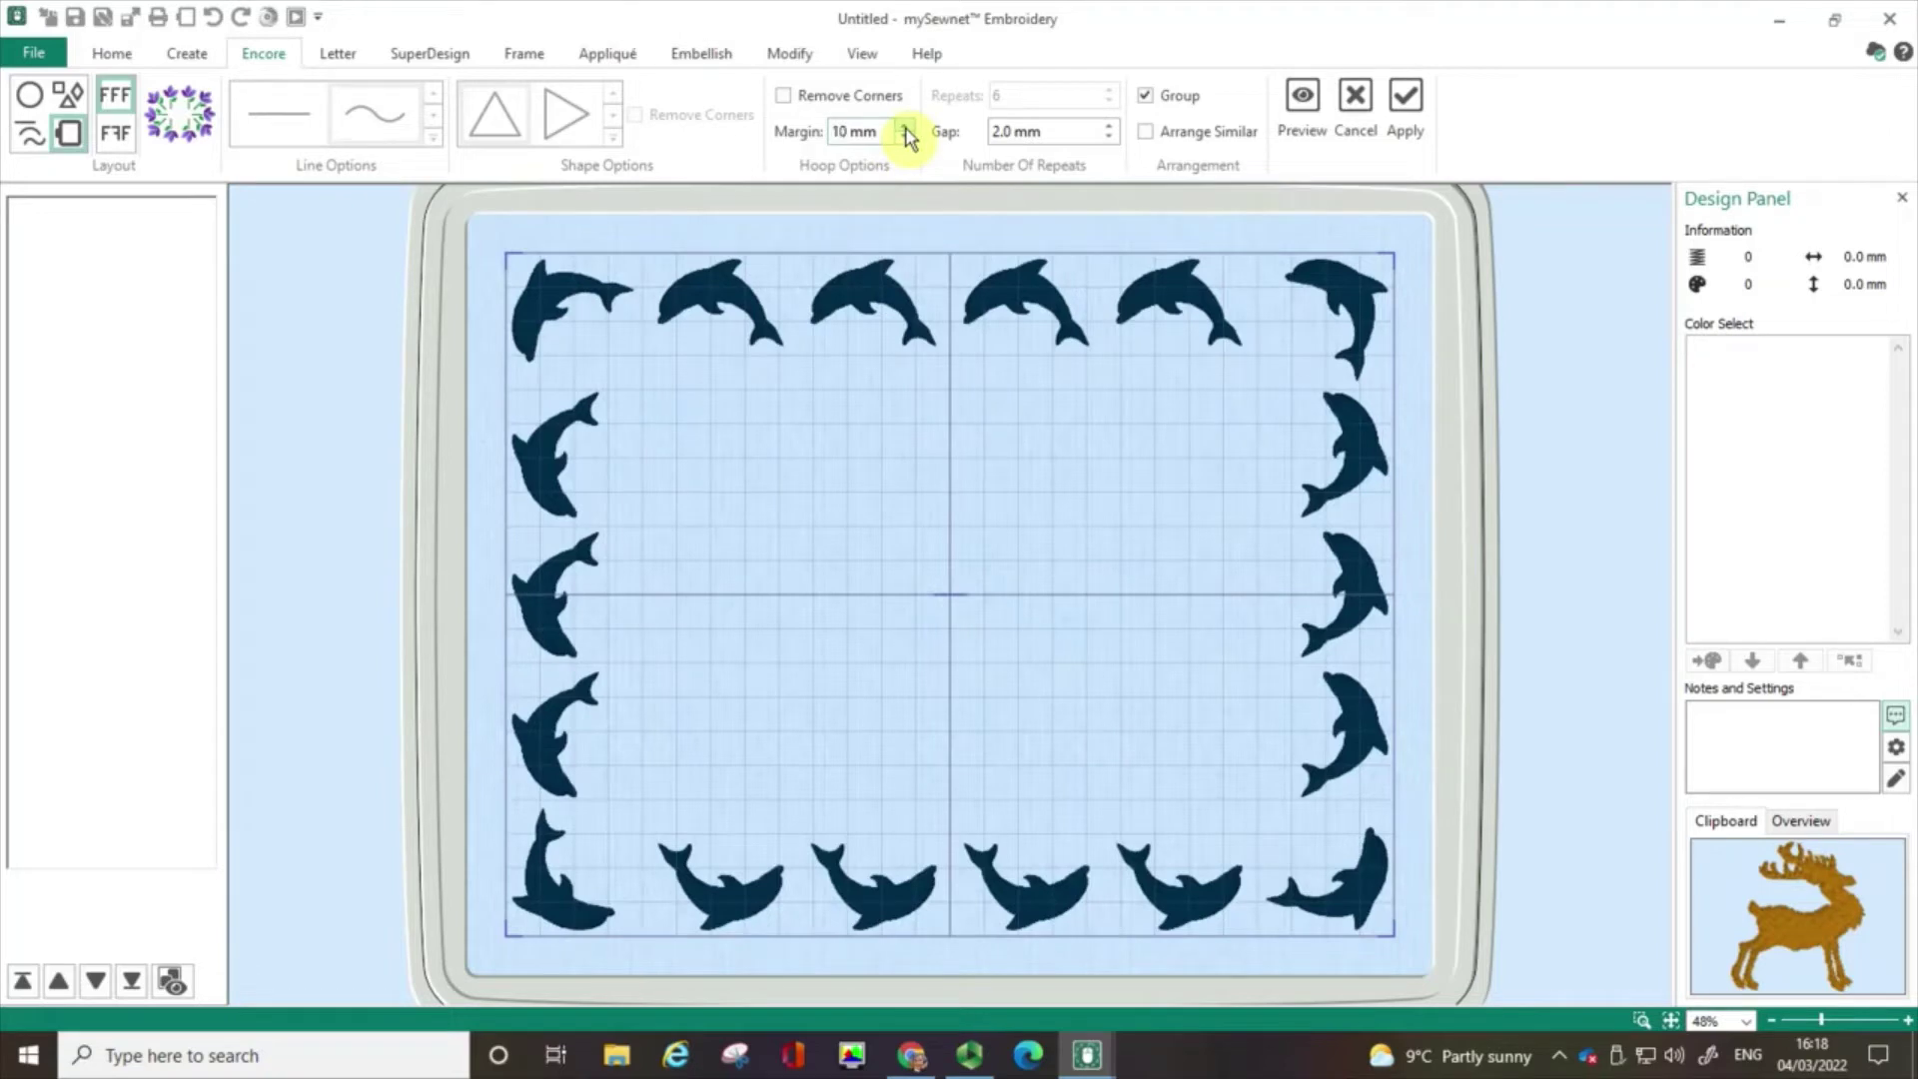
click(1301, 104)
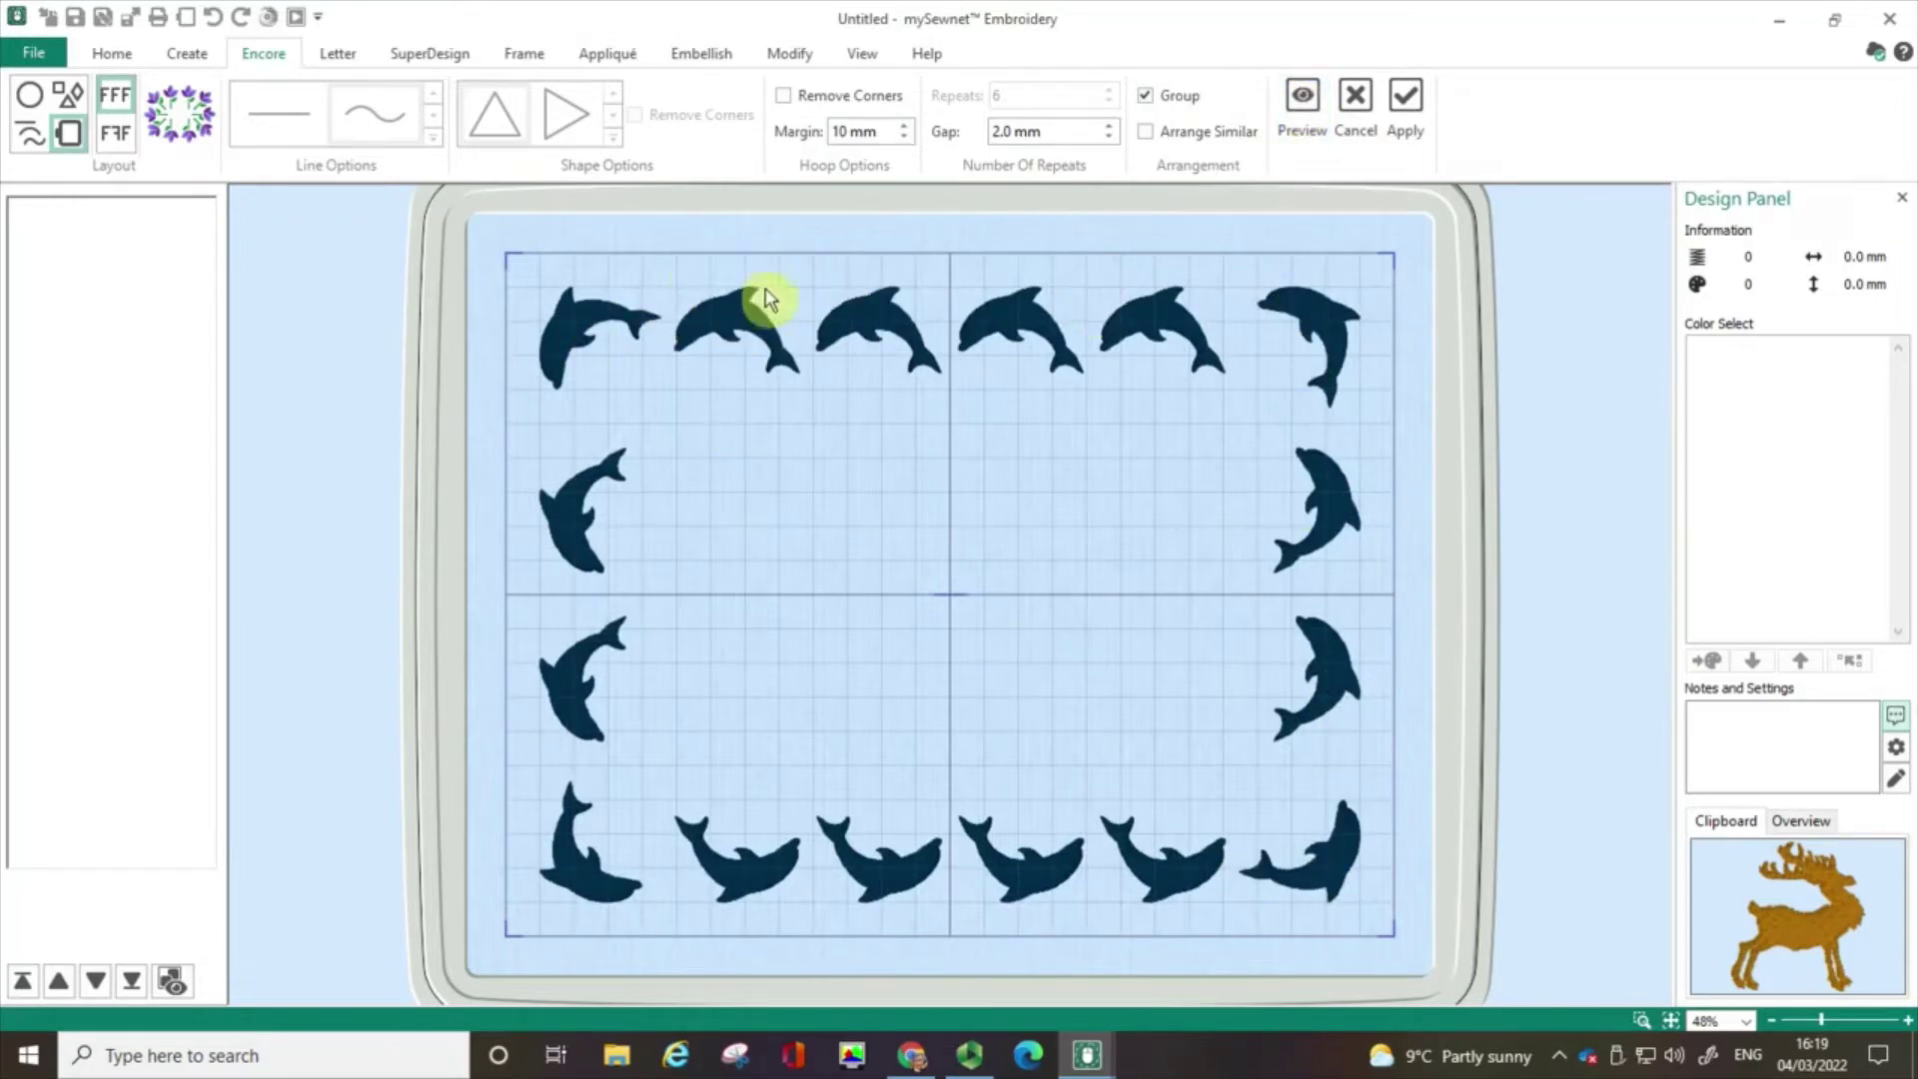
Step: Enable Remove Corners and preview the fourteen-dolphin border with empty corners
click(785, 97)
click(602, 340)
click(1314, 318)
click(1305, 95)
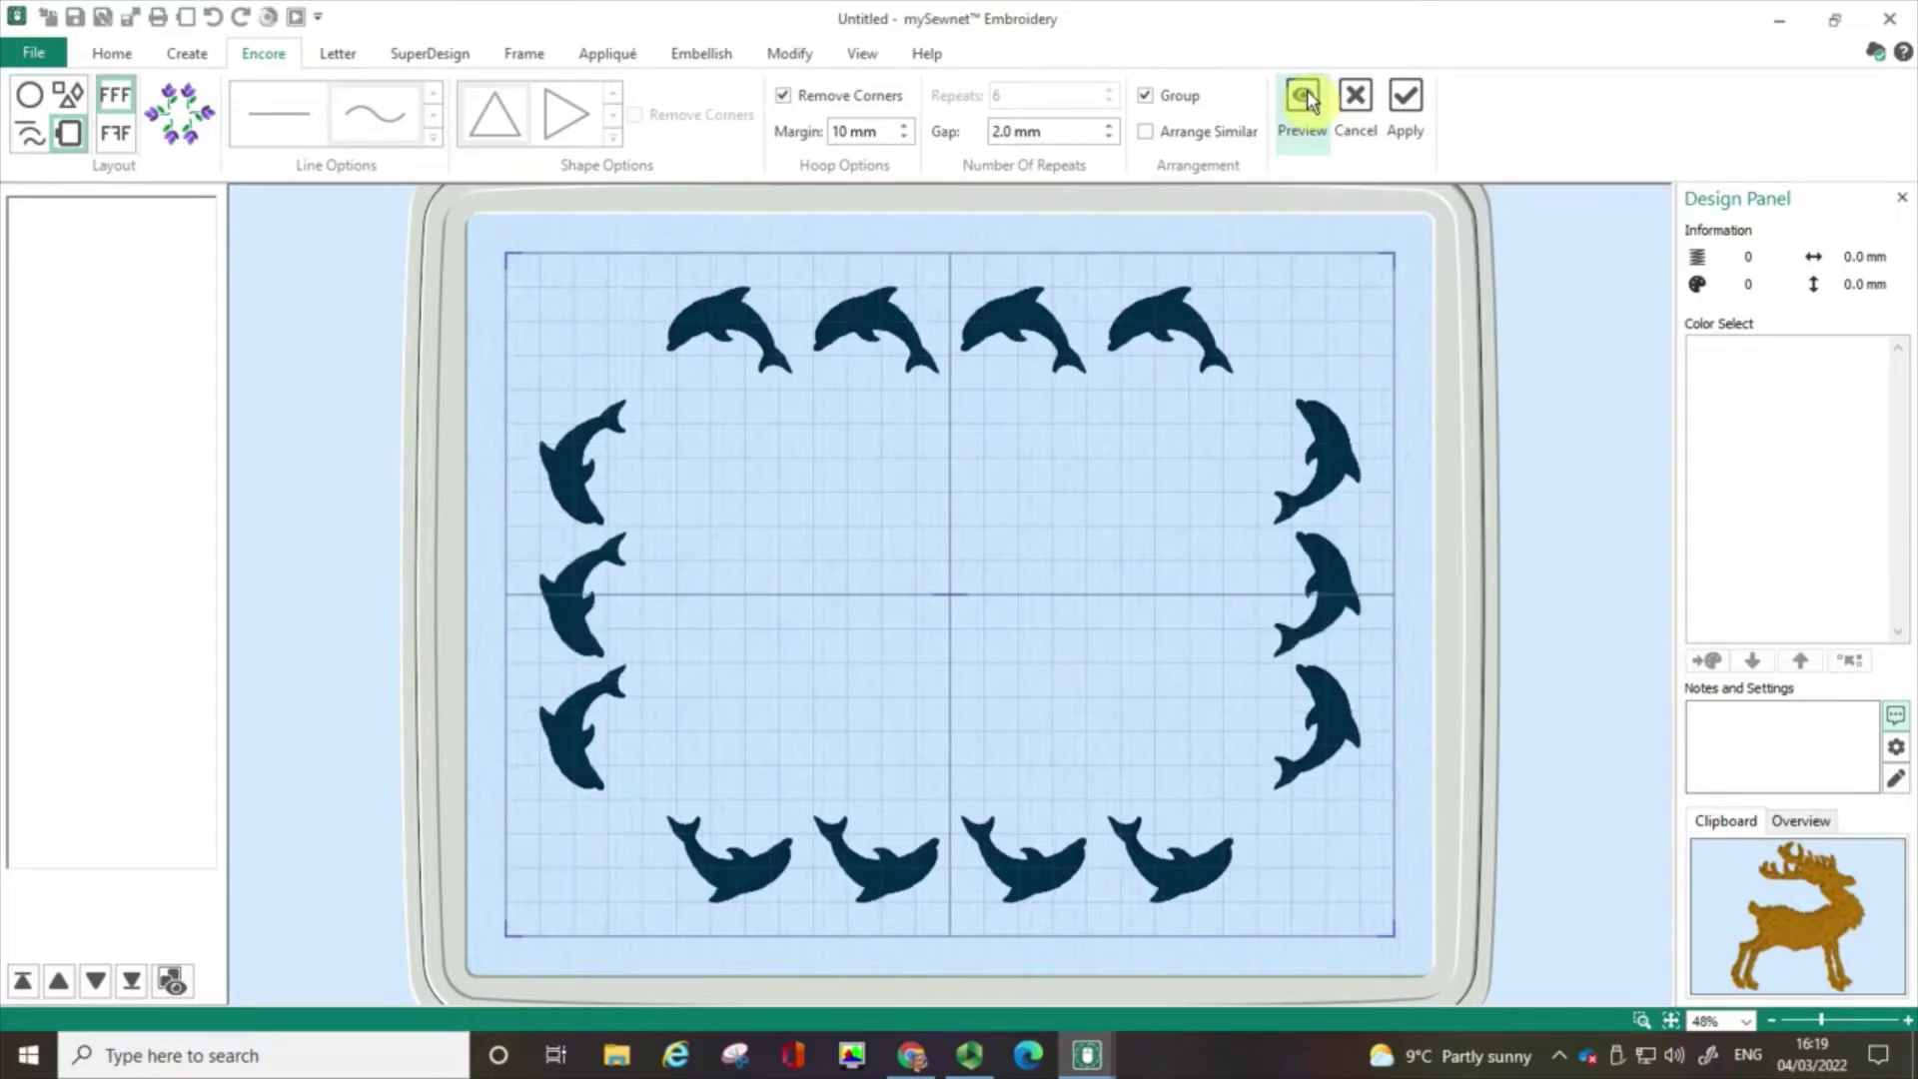
Step: Choose the Shape layout and select the triangle outline in Shape Options
click(72, 103)
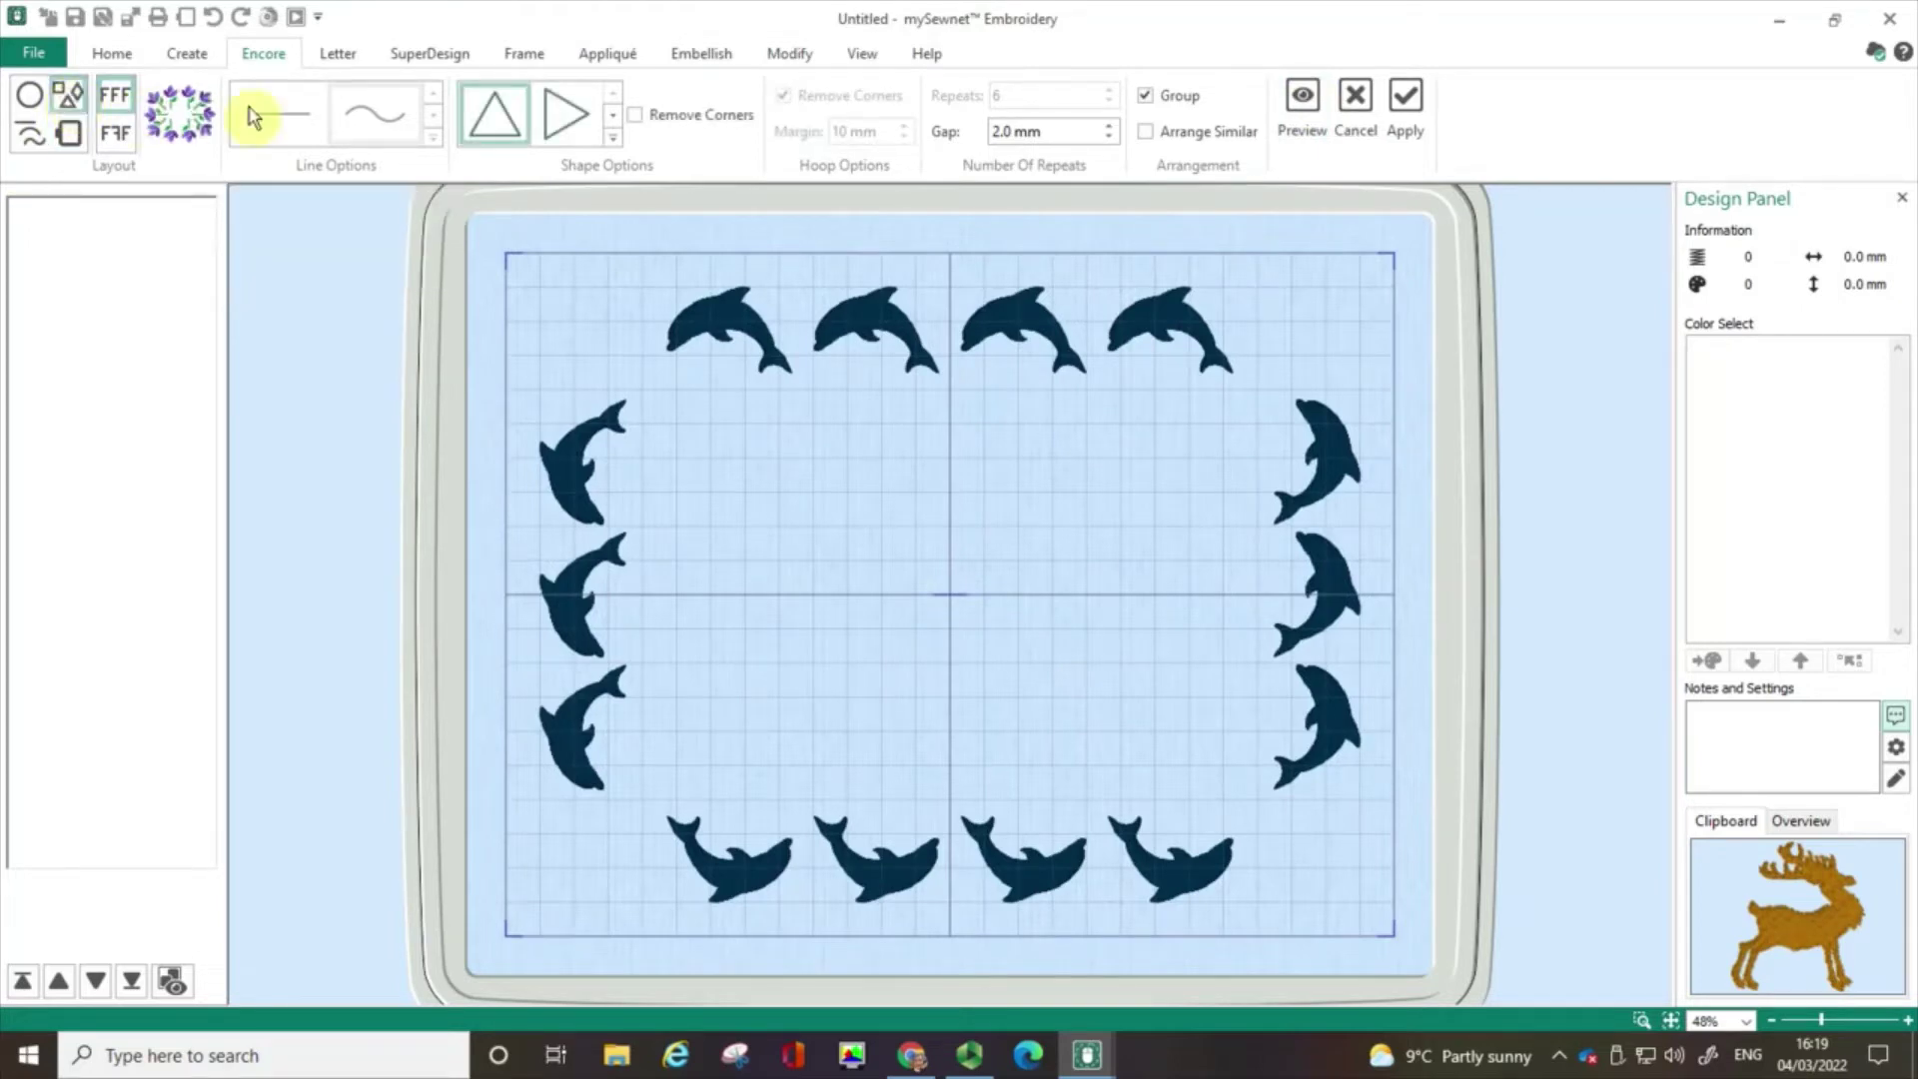
click(504, 167)
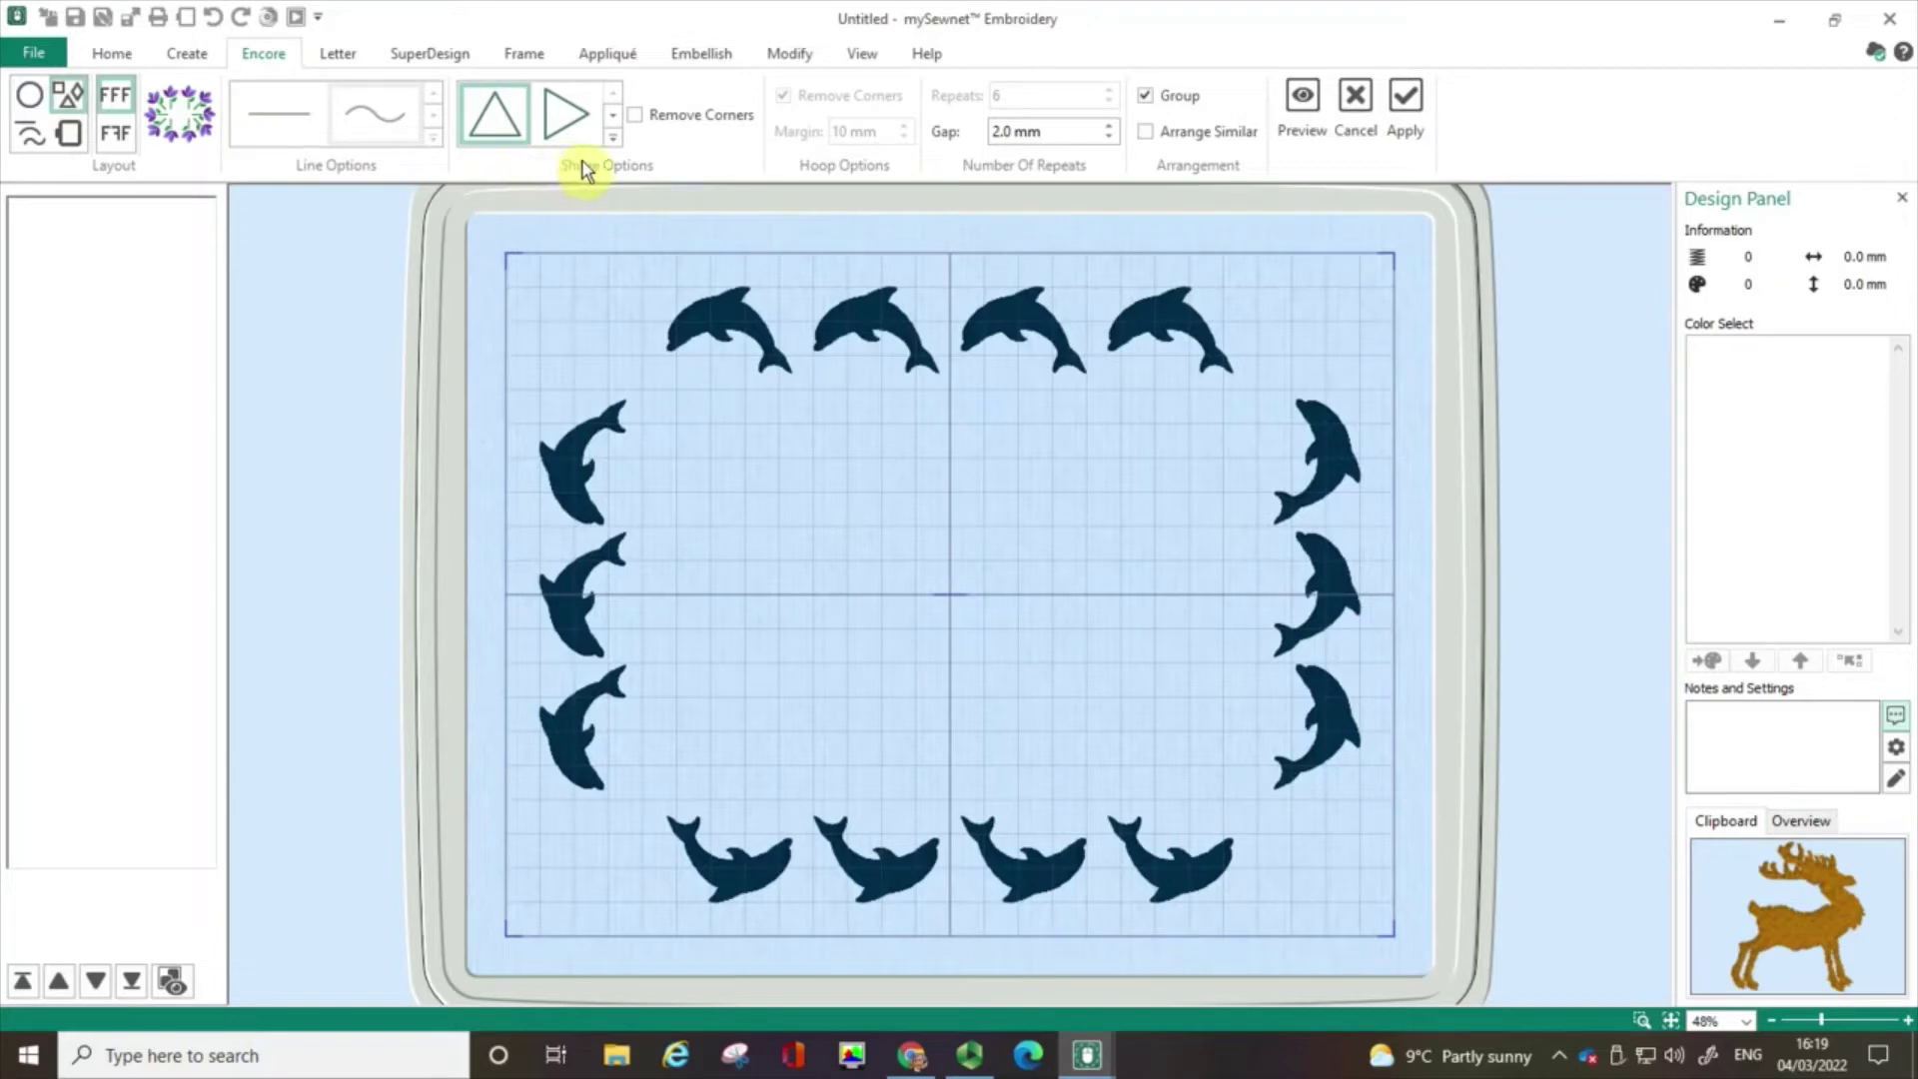
click(613, 138)
drag(626, 140, 627, 293)
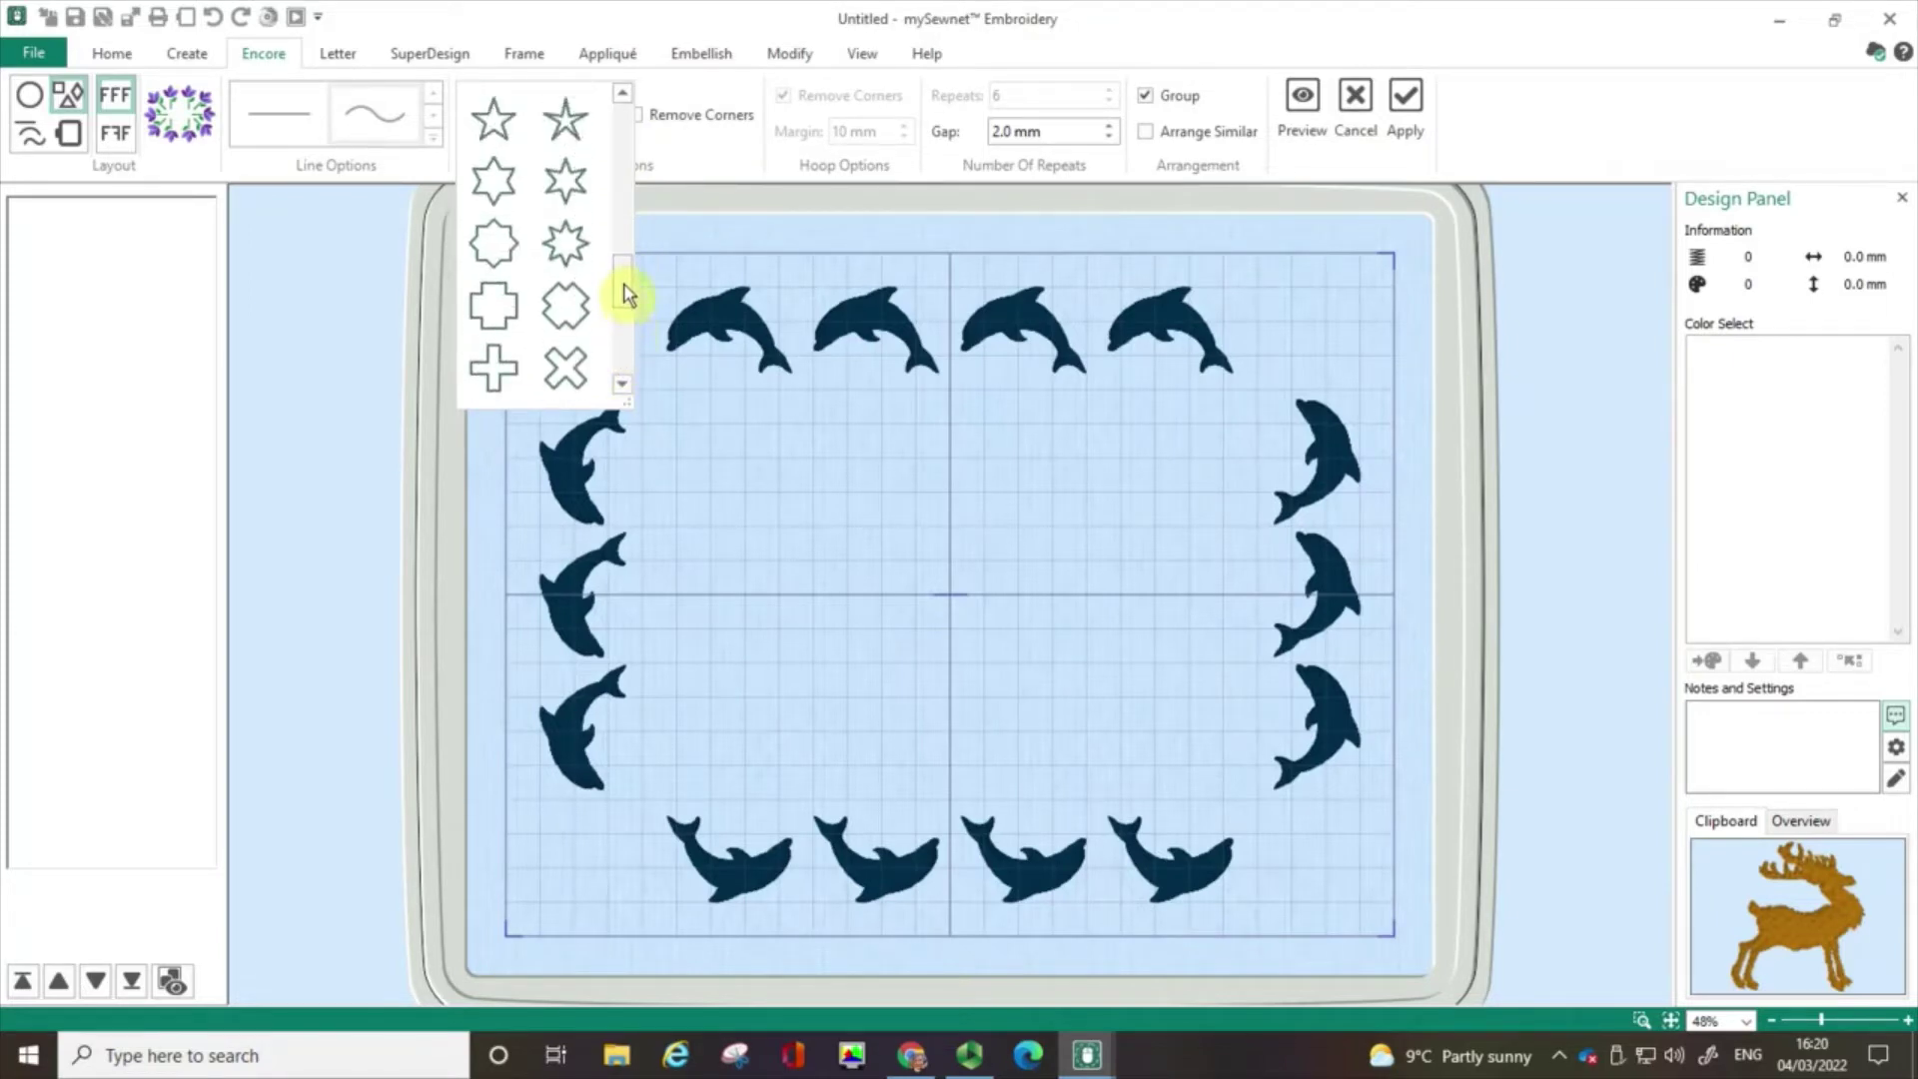
click(578, 255)
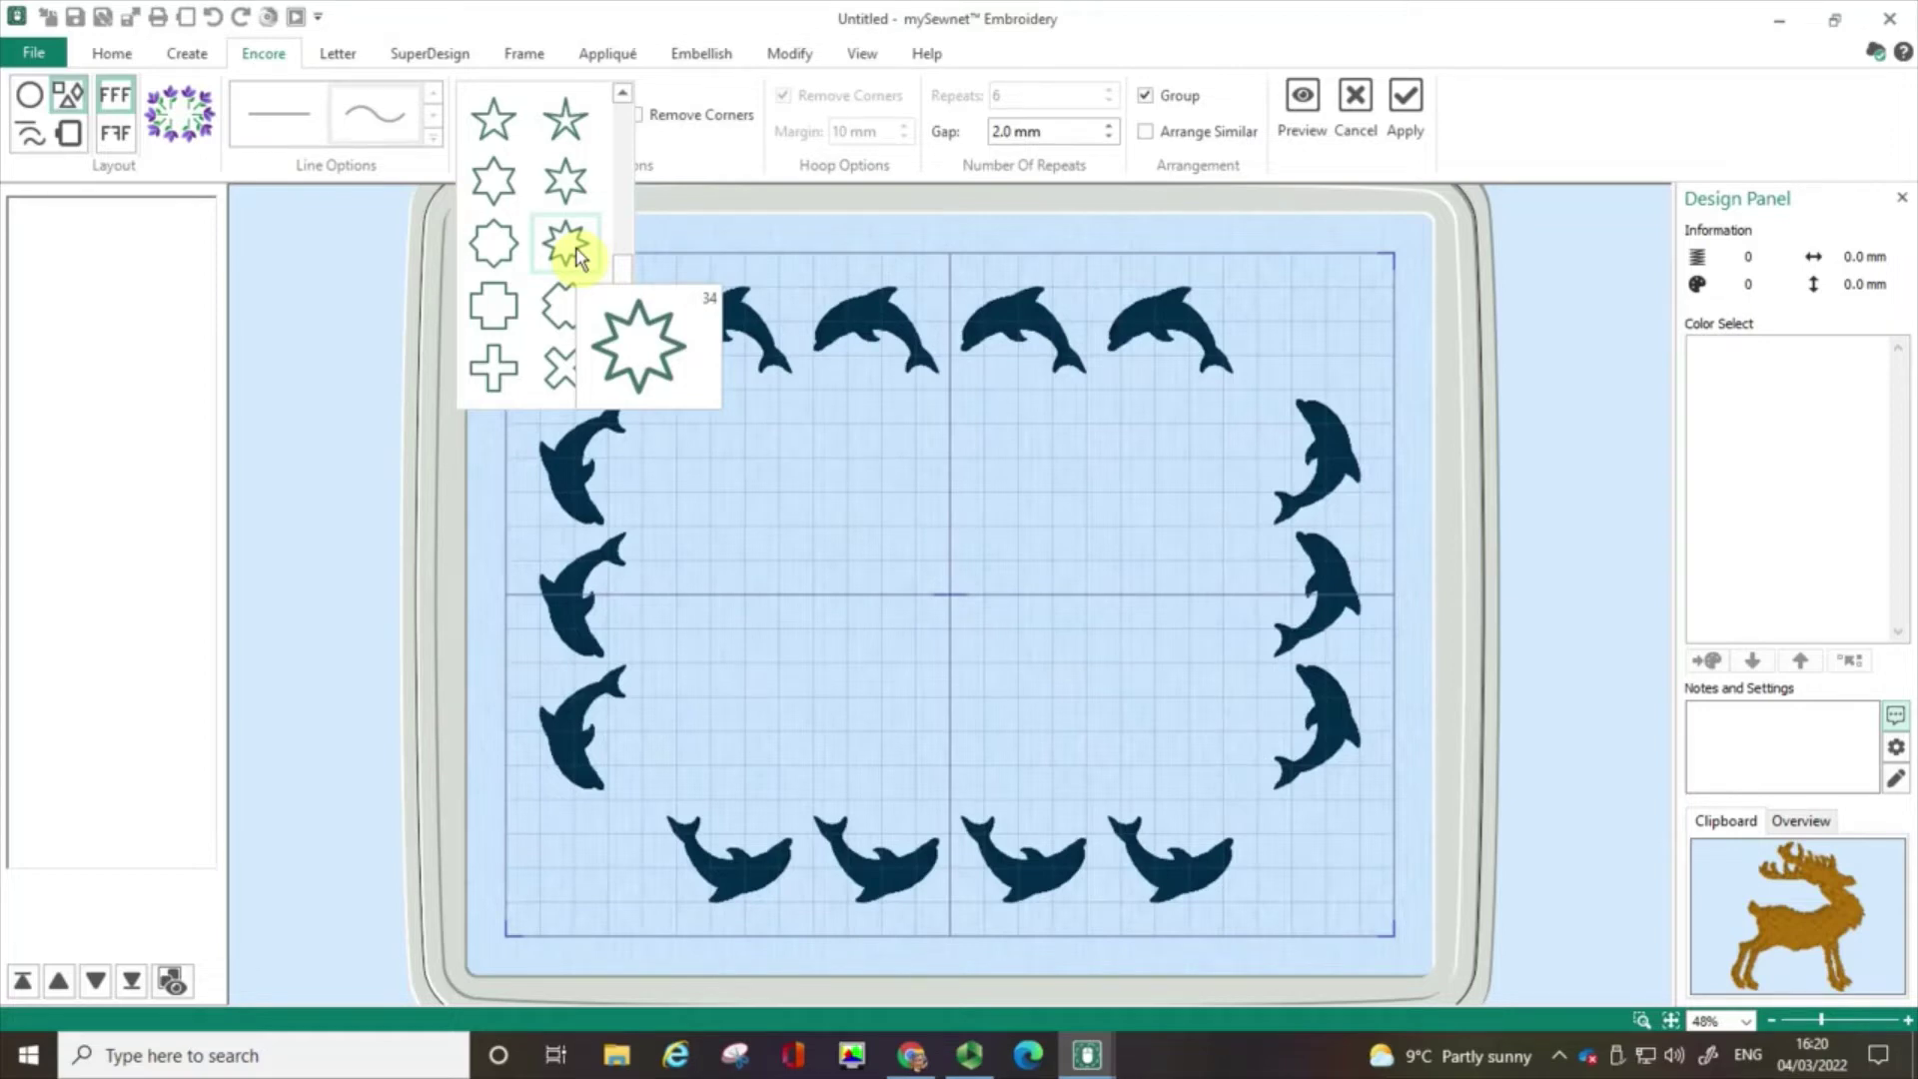
drag(620, 287, 626, 120)
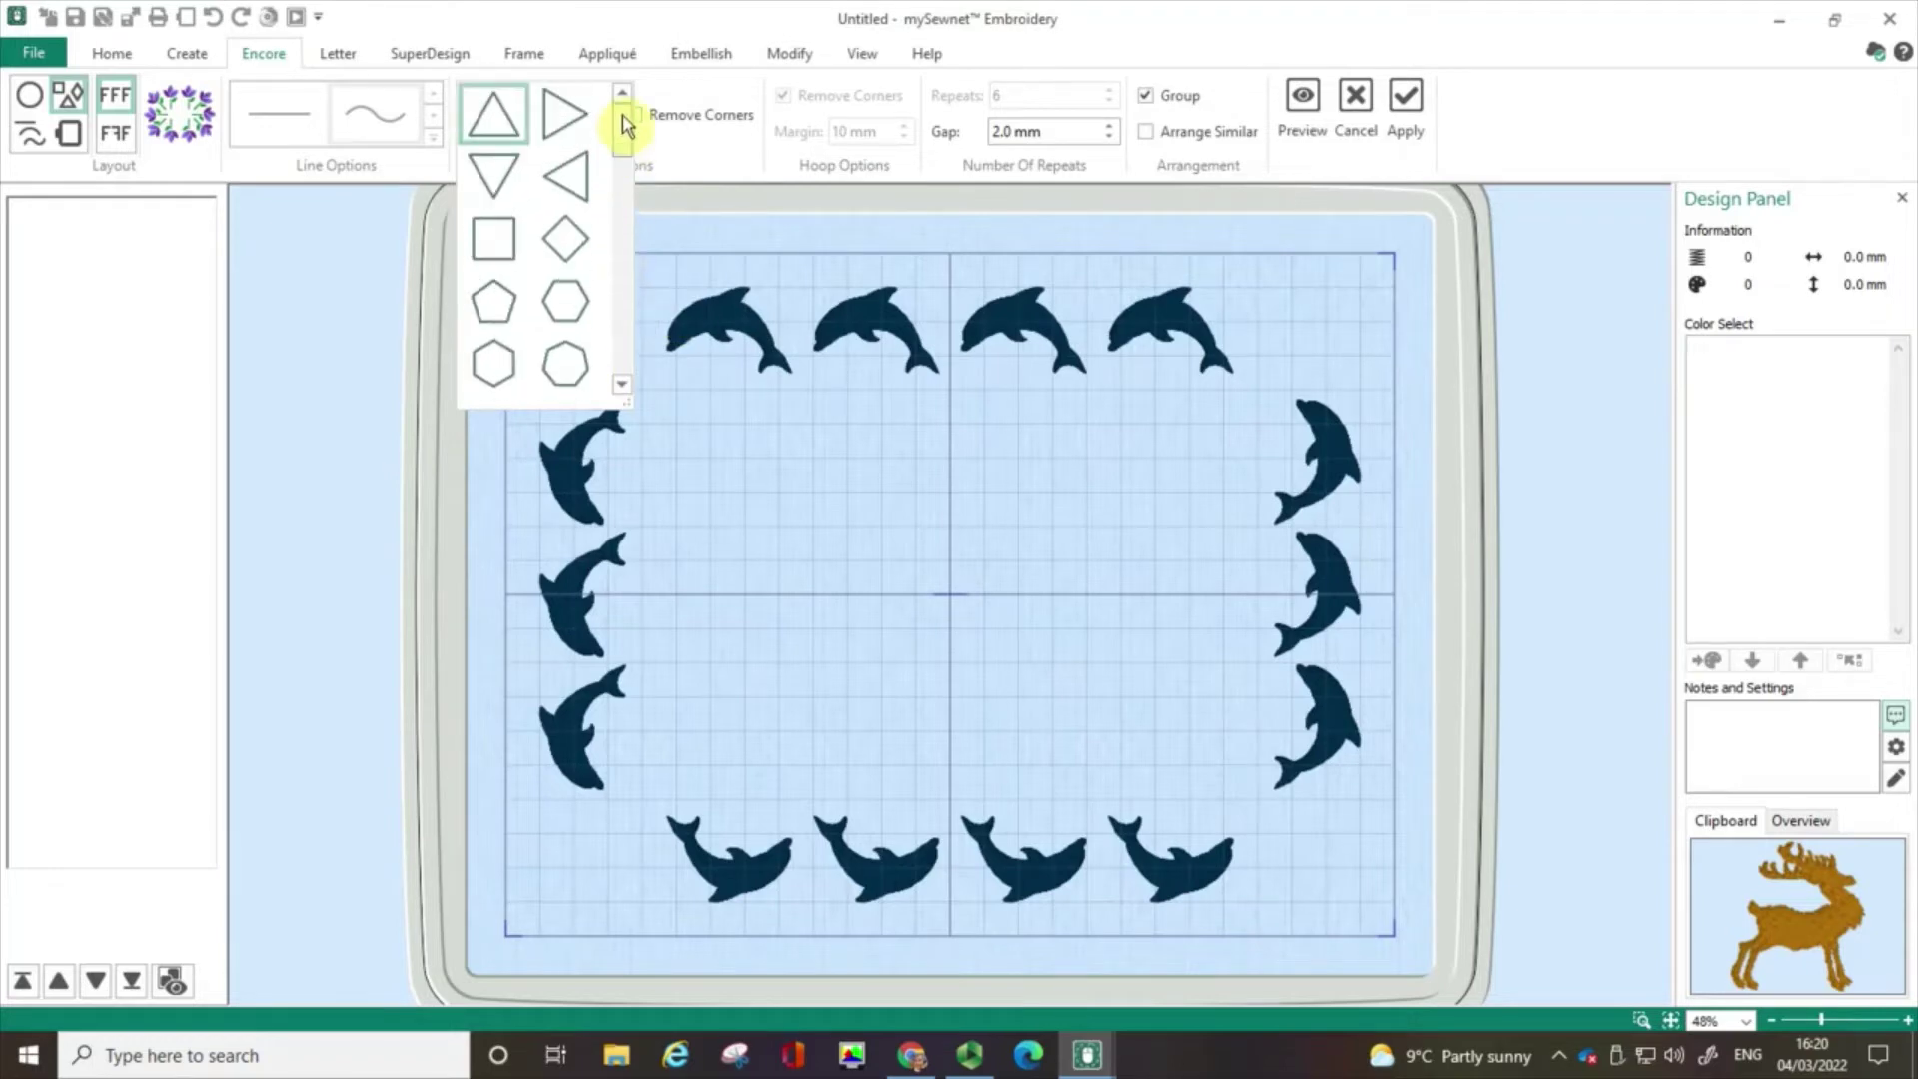
click(509, 125)
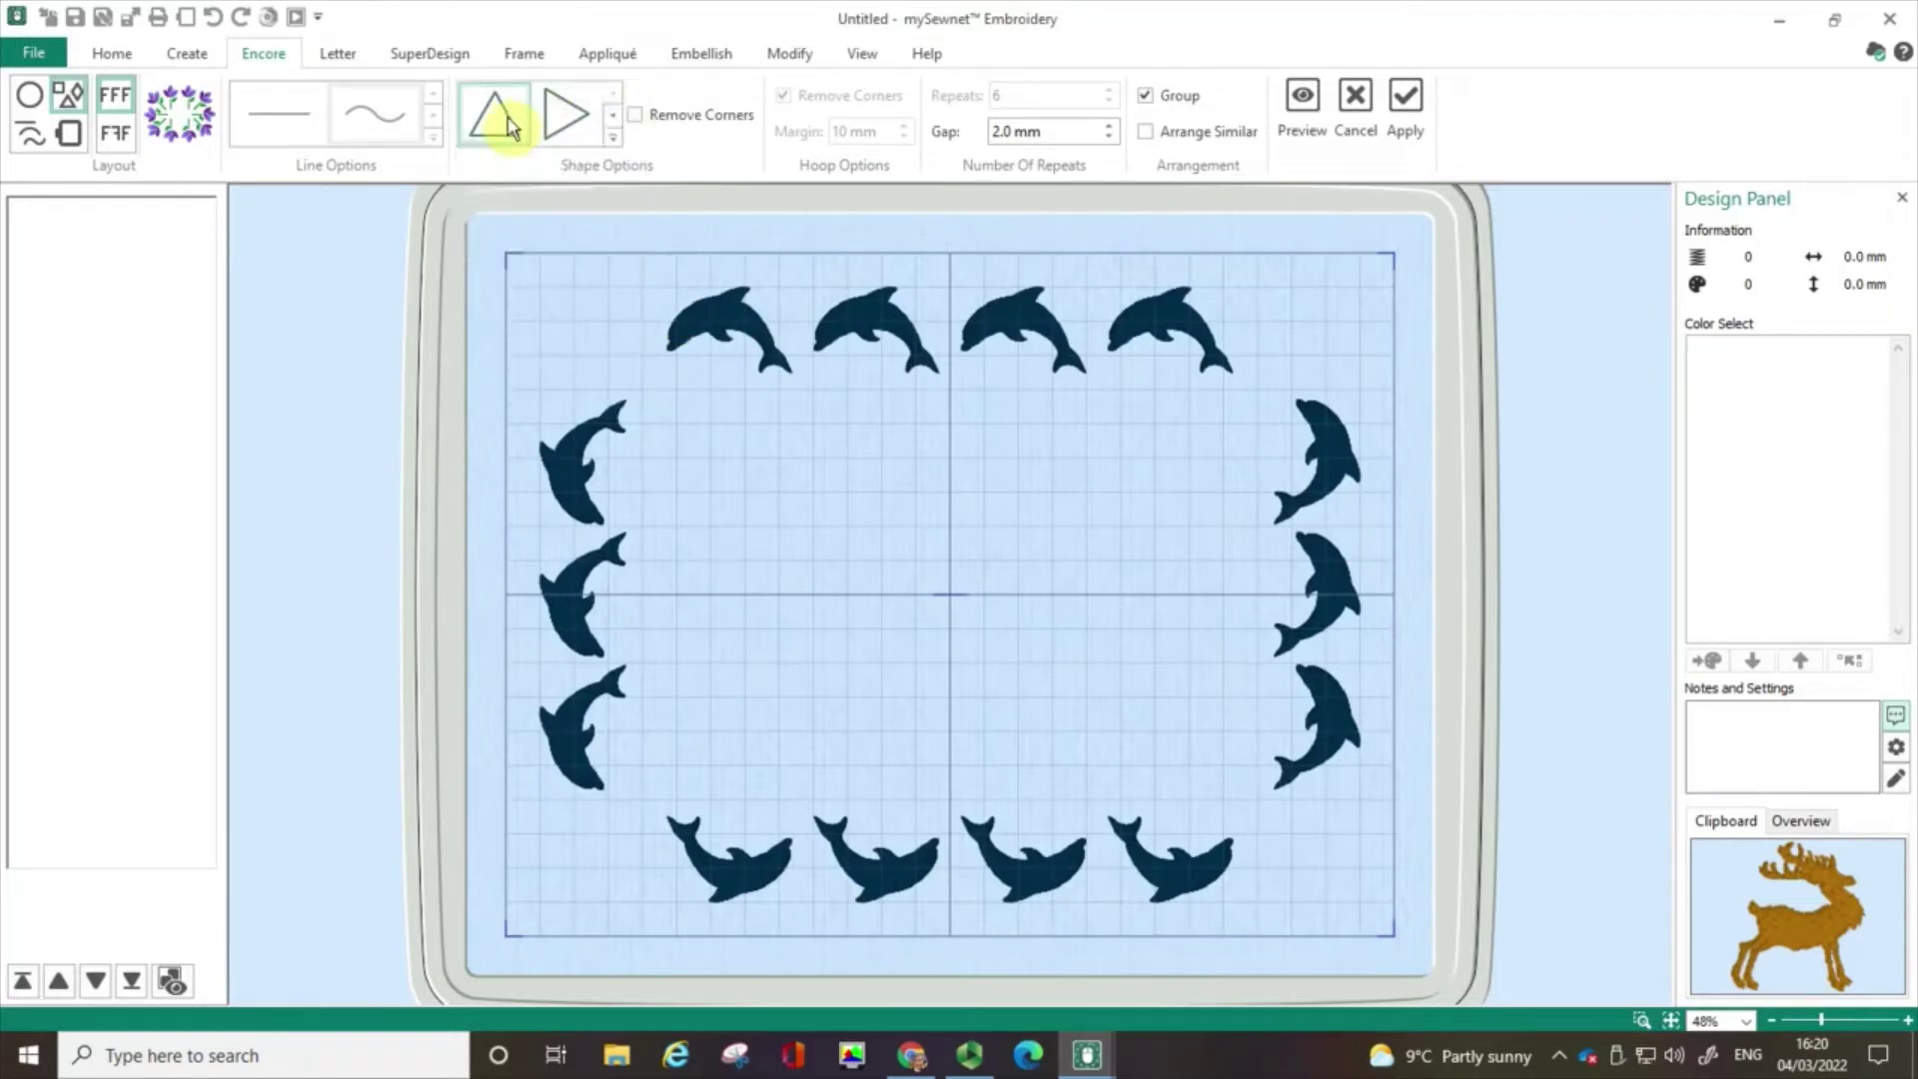
Step: Preview the dolphin triangle and enlarge it using the top and right handles
click(1309, 110)
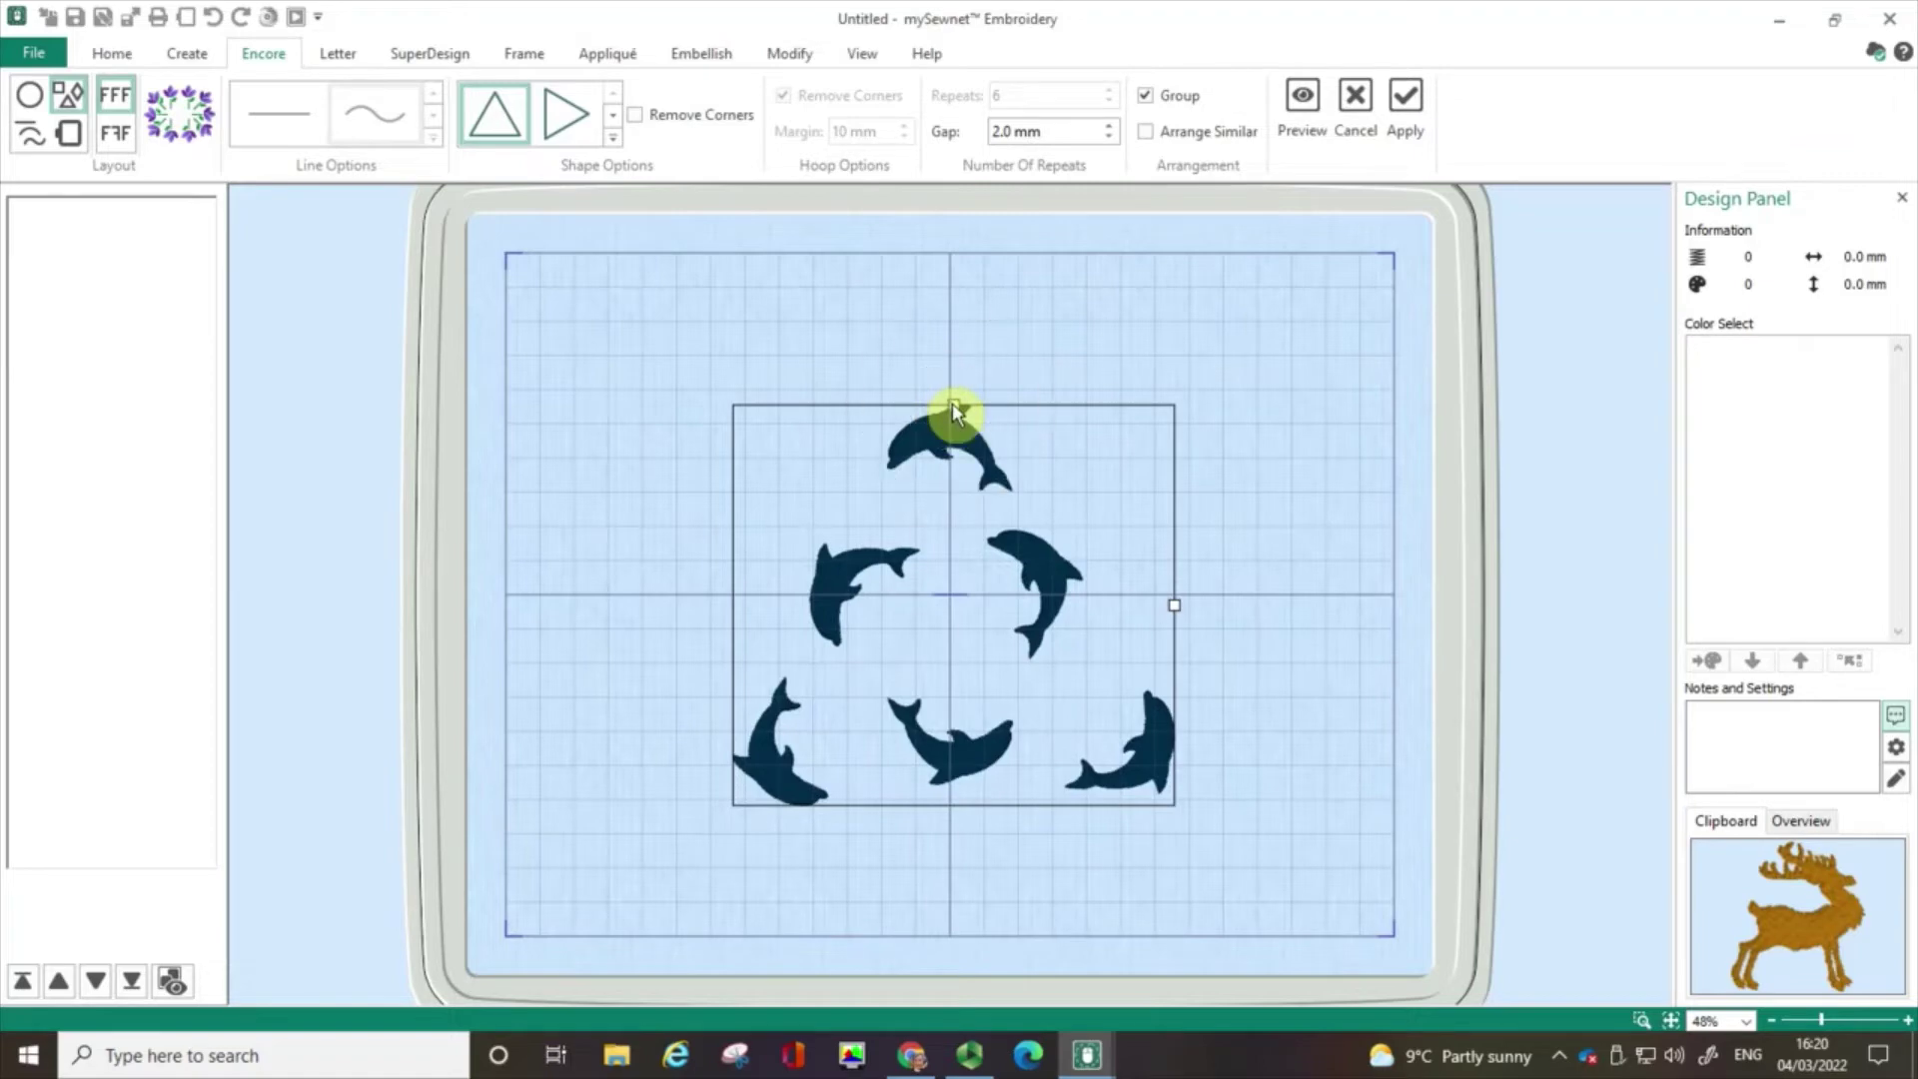
drag(951, 404, 954, 287)
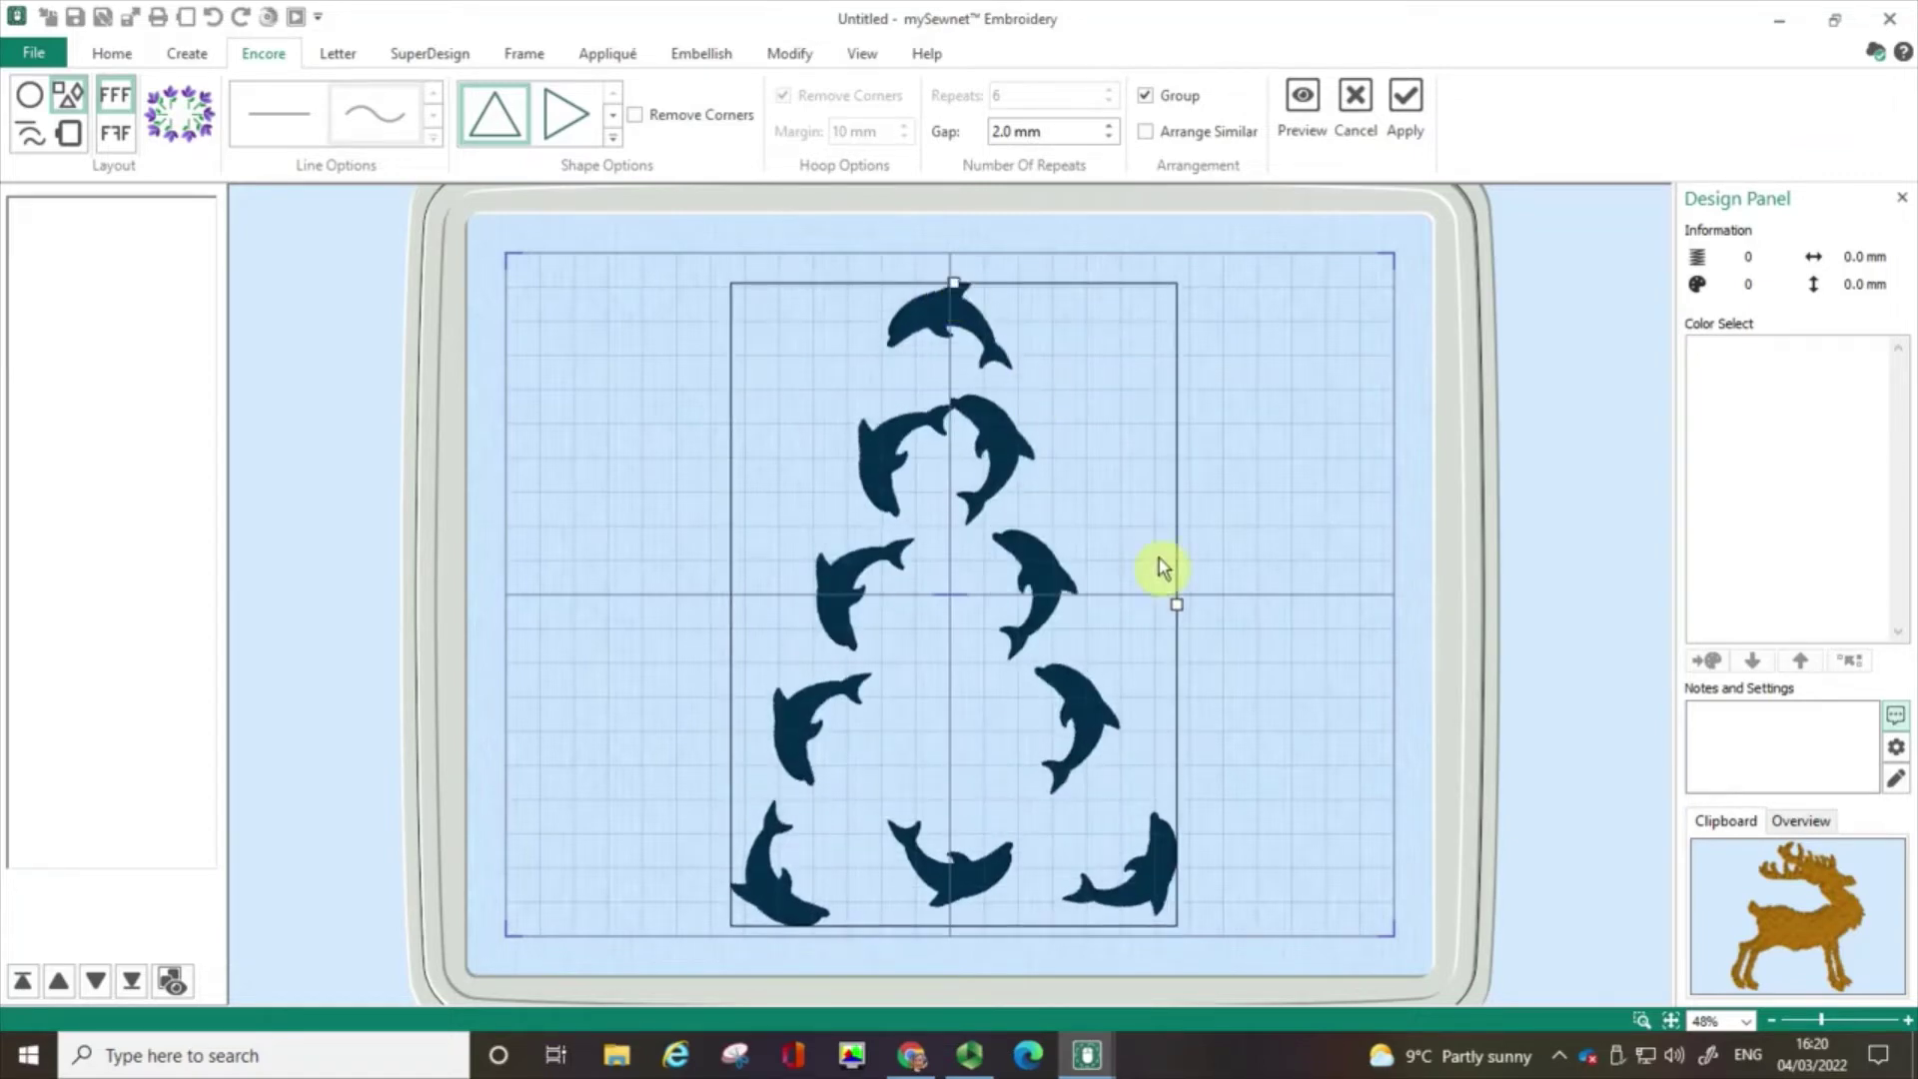
drag(1178, 611, 1331, 630)
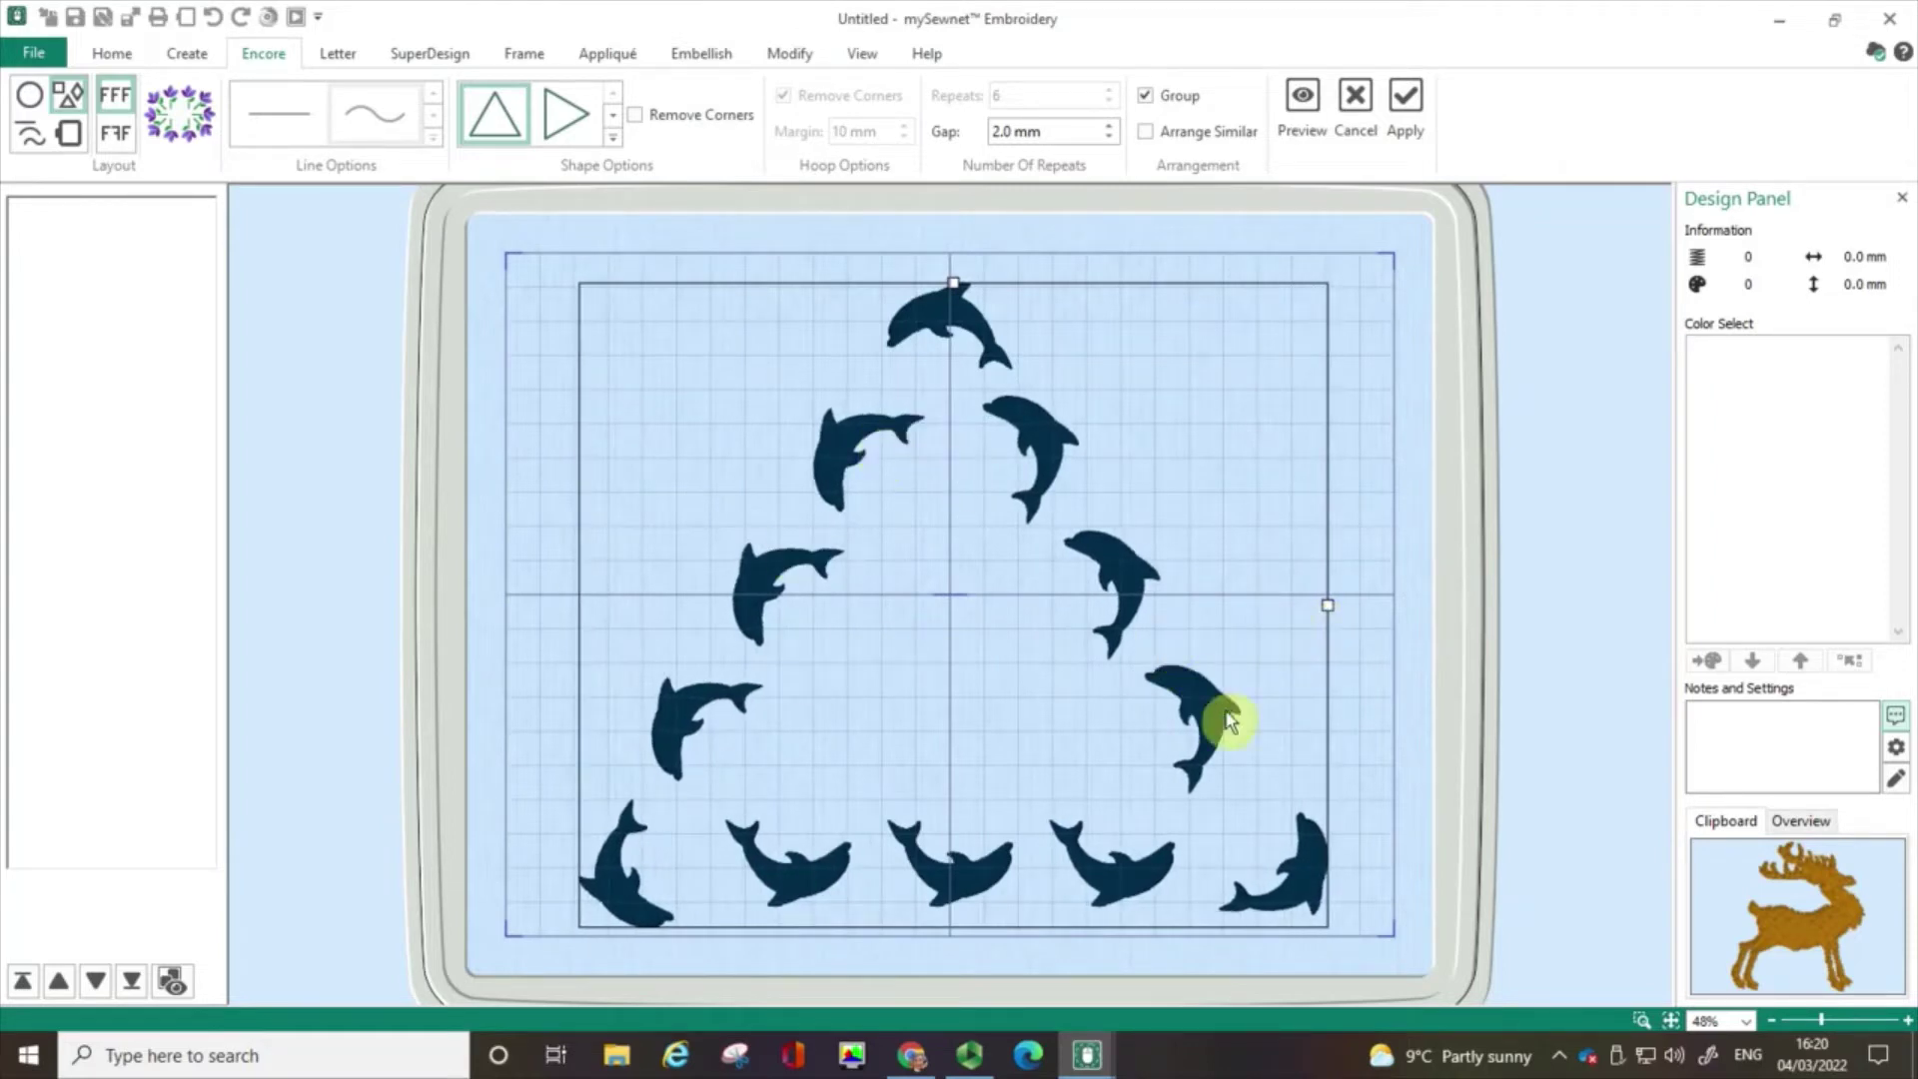
Step: Remove the corner dolphins and apply the nine-dolphin triangle, 172.2 × 149.3 mm
click(633, 118)
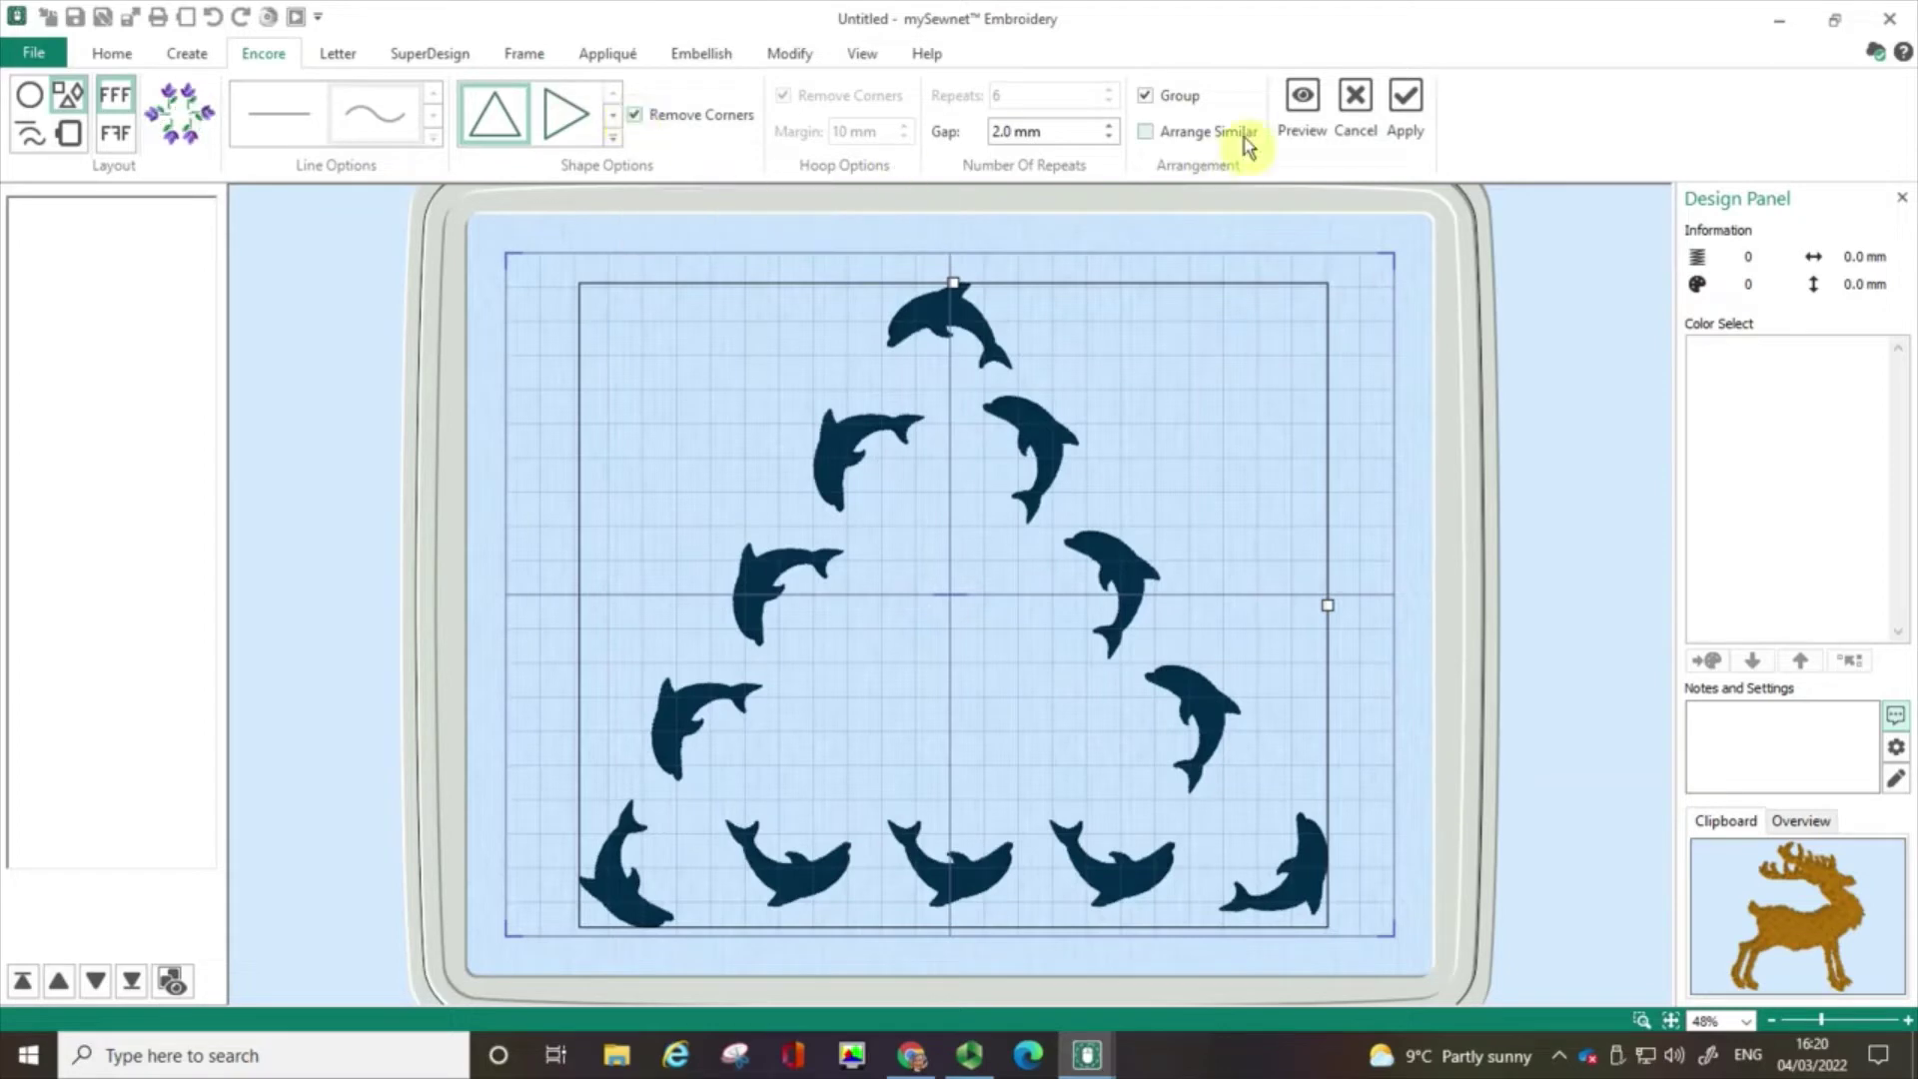
click(1299, 100)
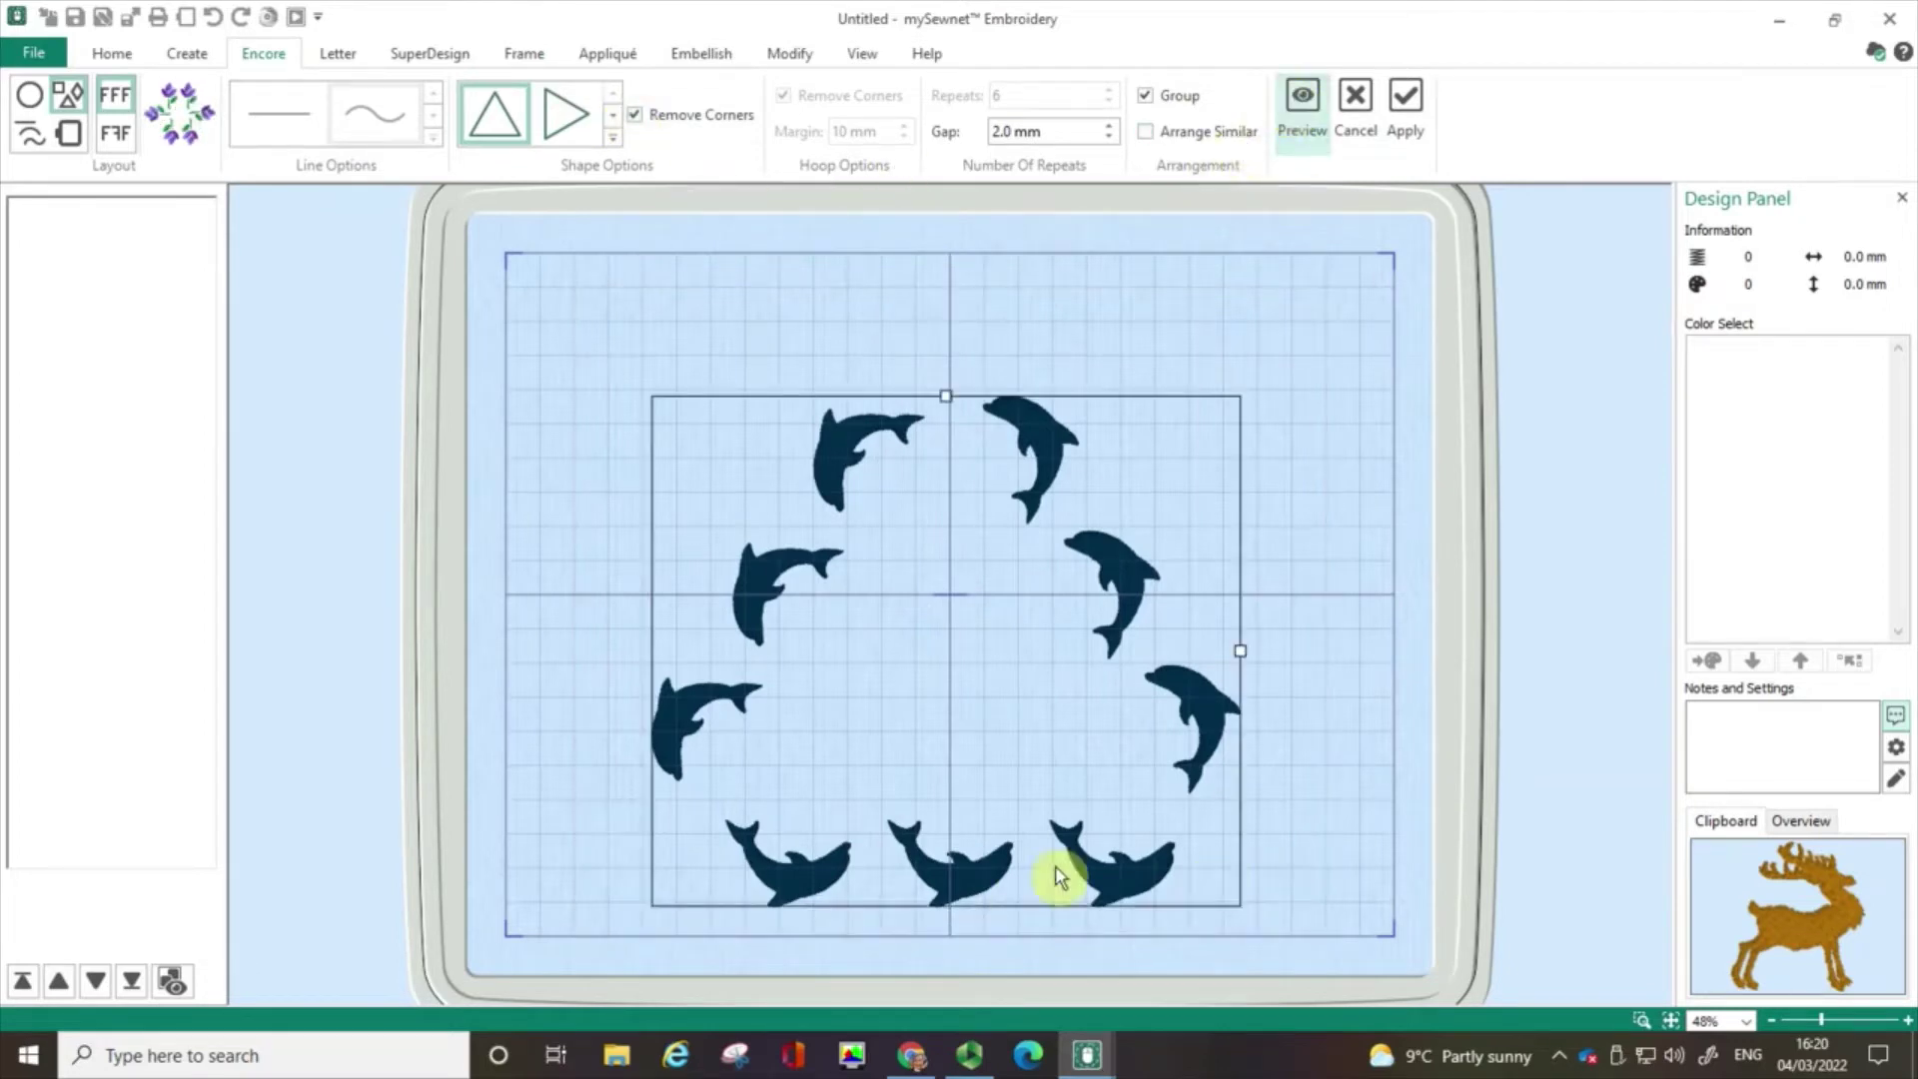
click(931, 356)
click(673, 861)
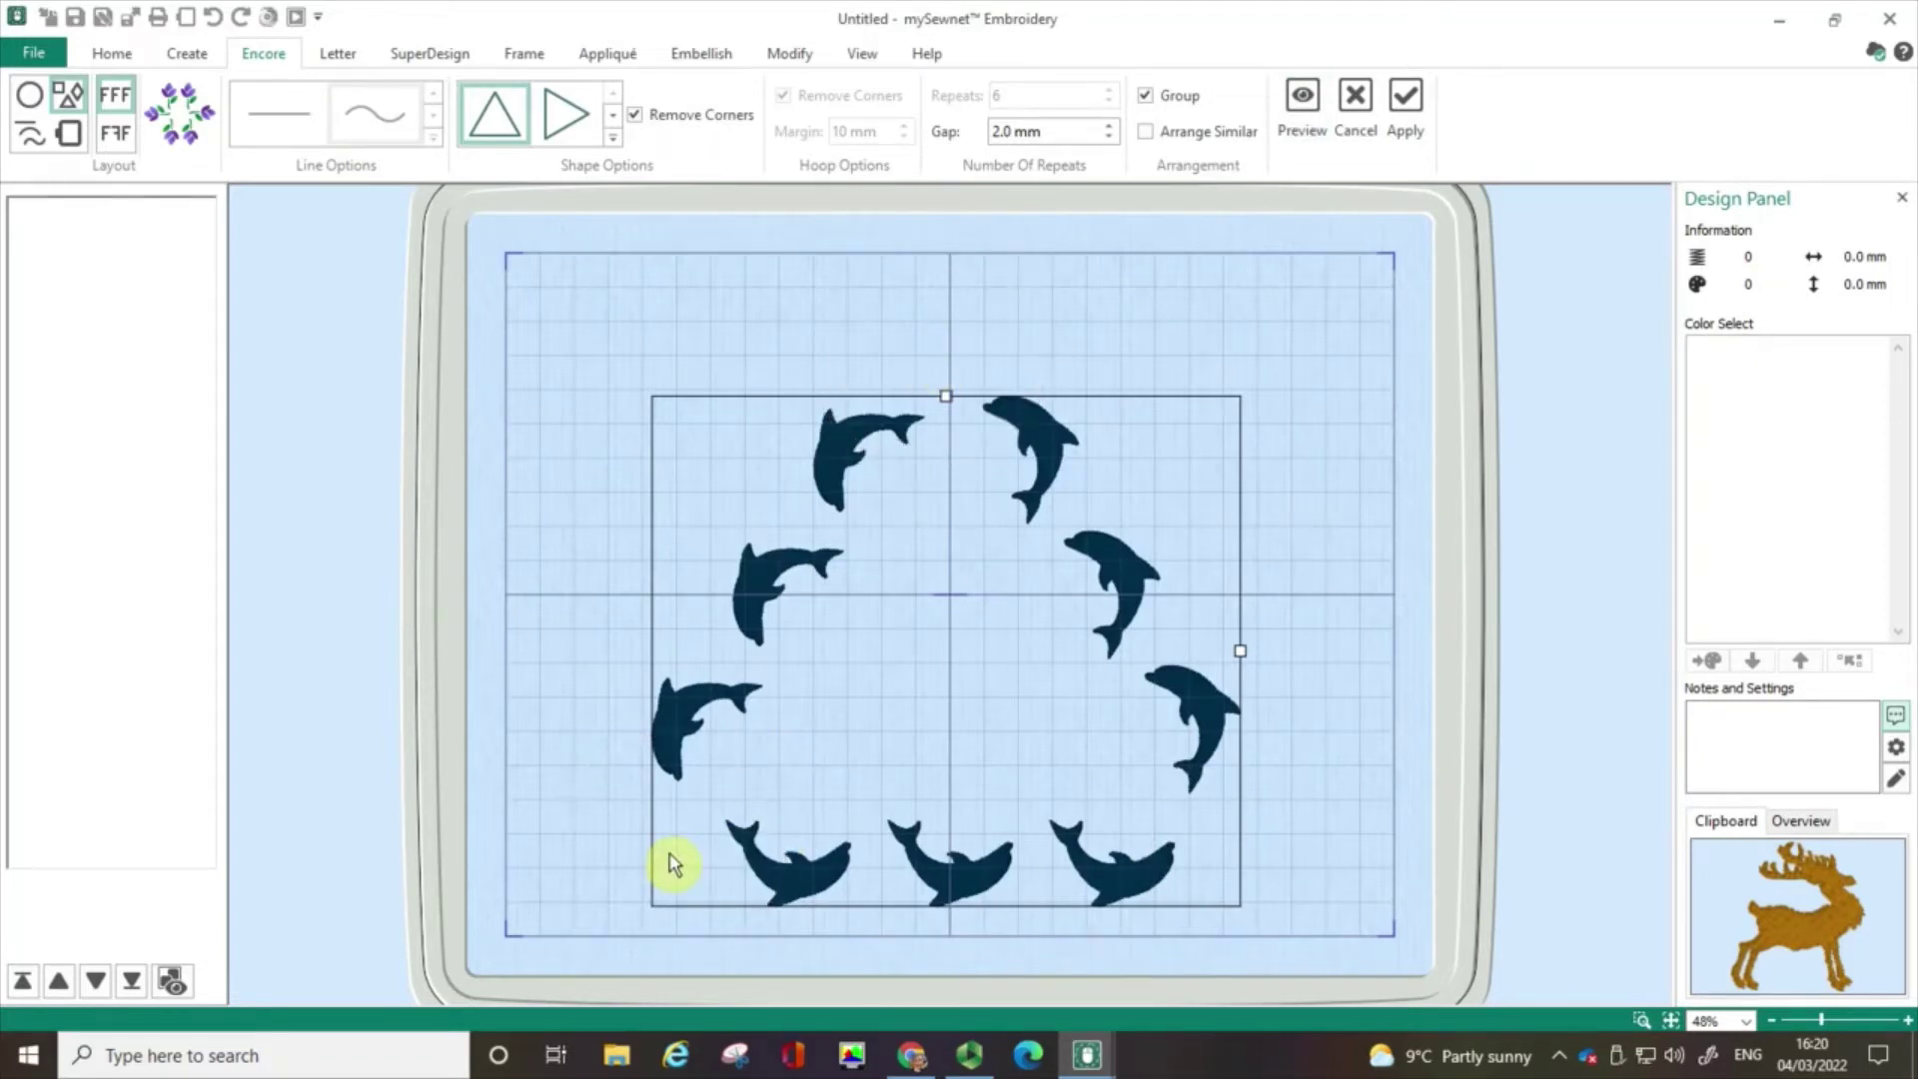
click(865, 729)
click(1409, 108)
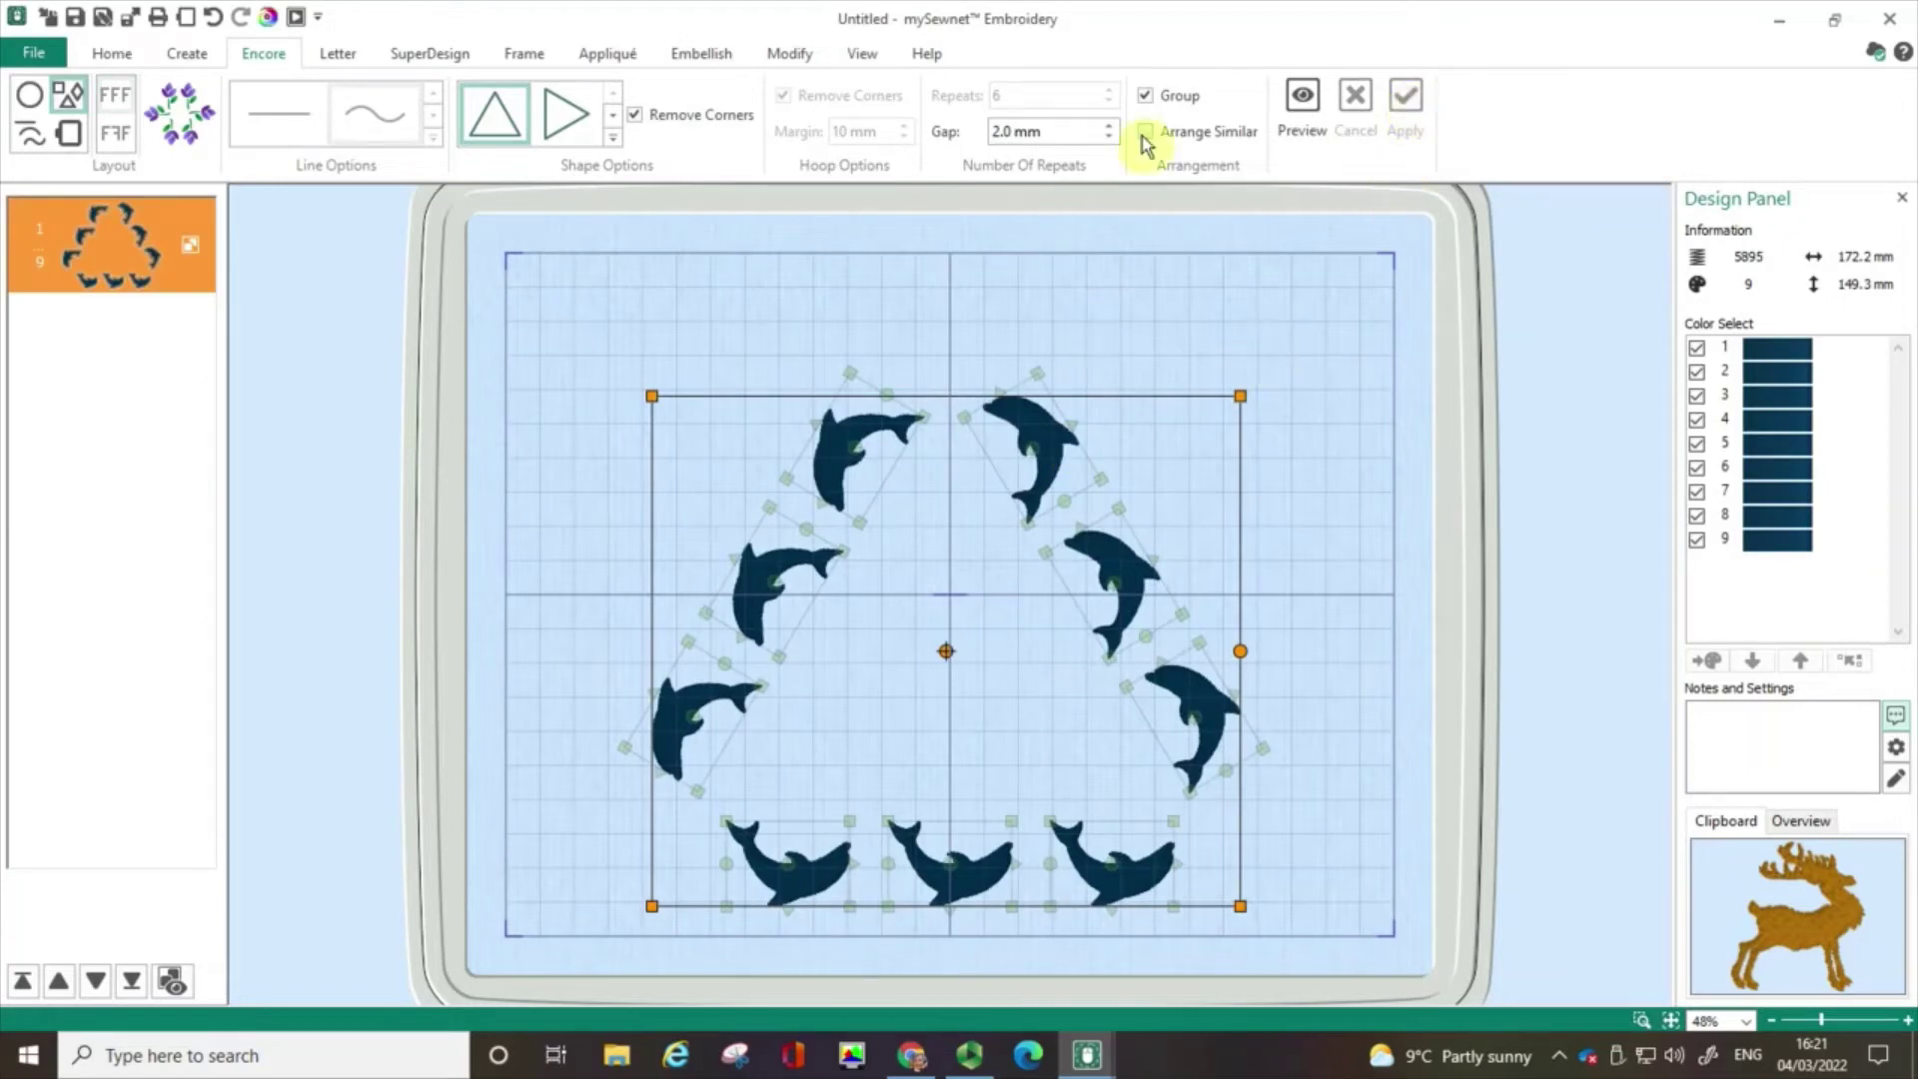
click(1166, 108)
Step: Leave the File start page for the workspace with the wolf and bear side by side
click(38, 56)
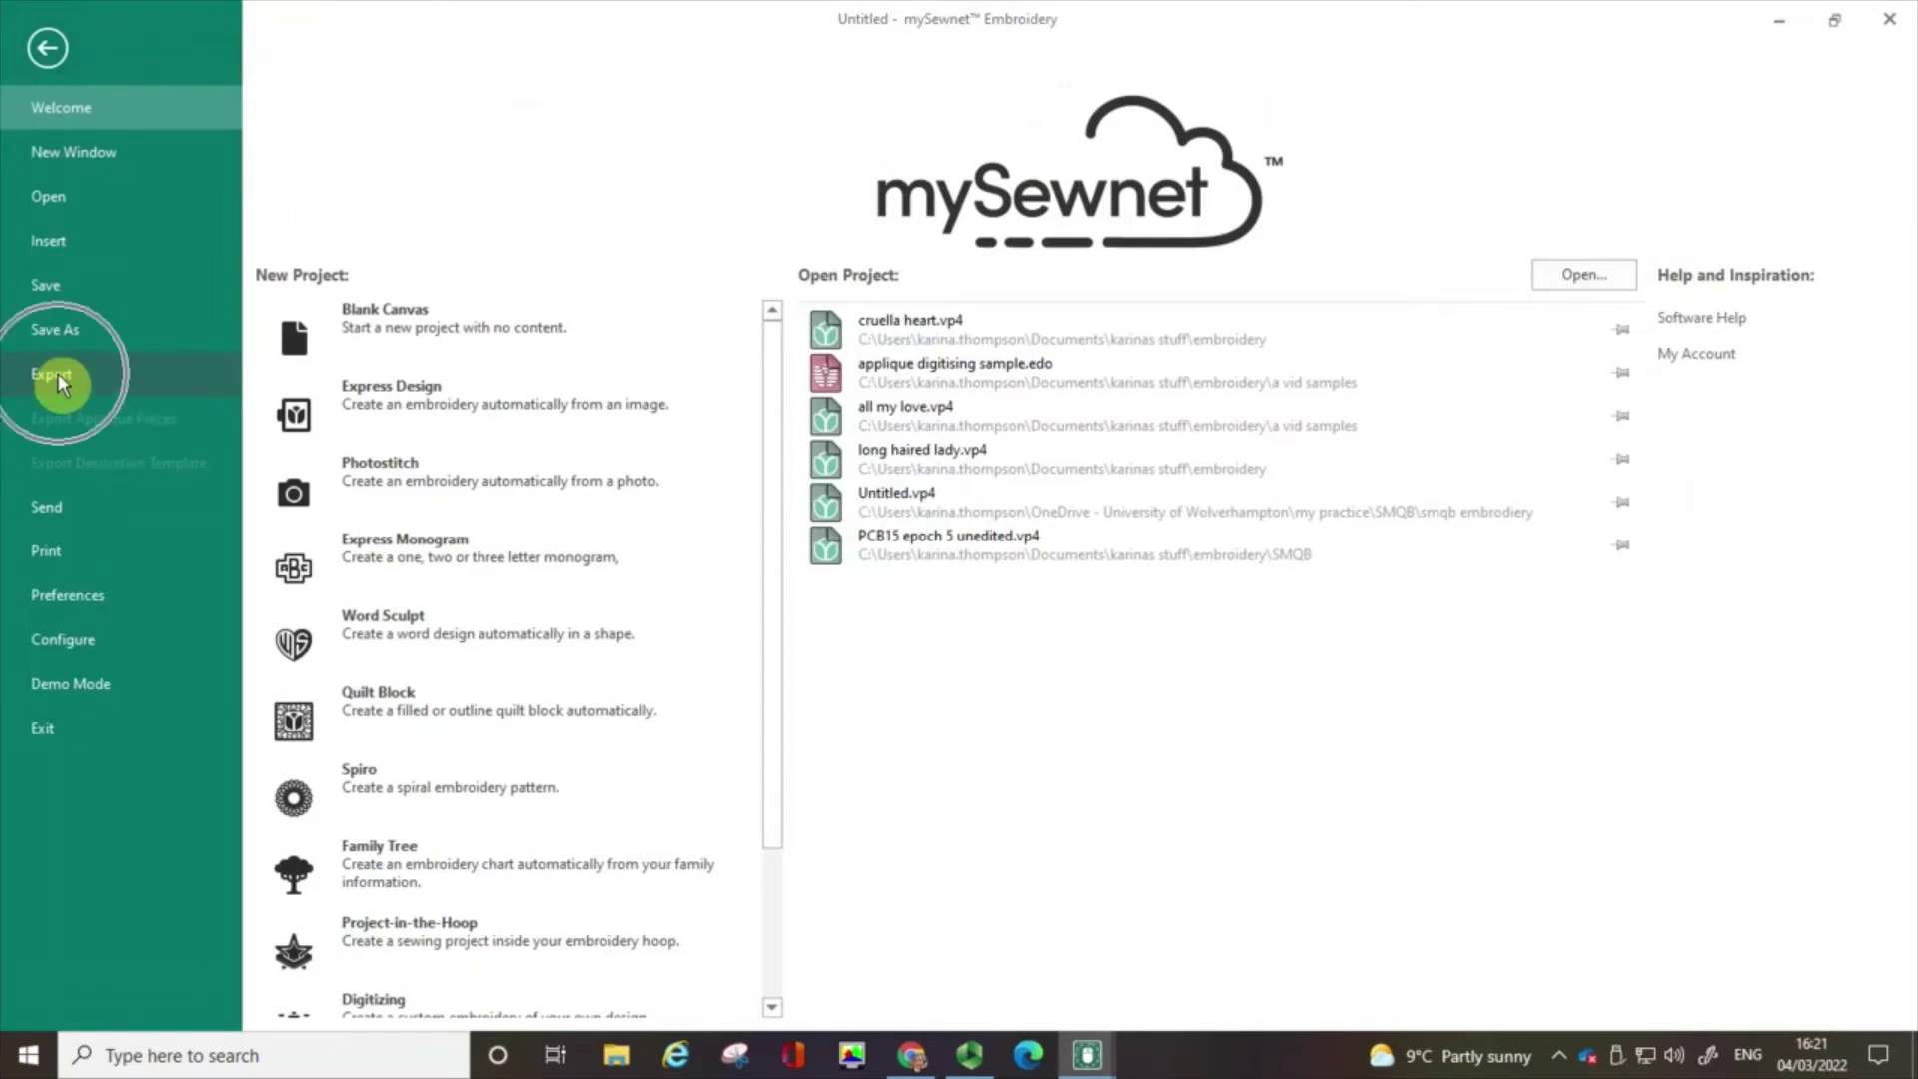
click(48, 49)
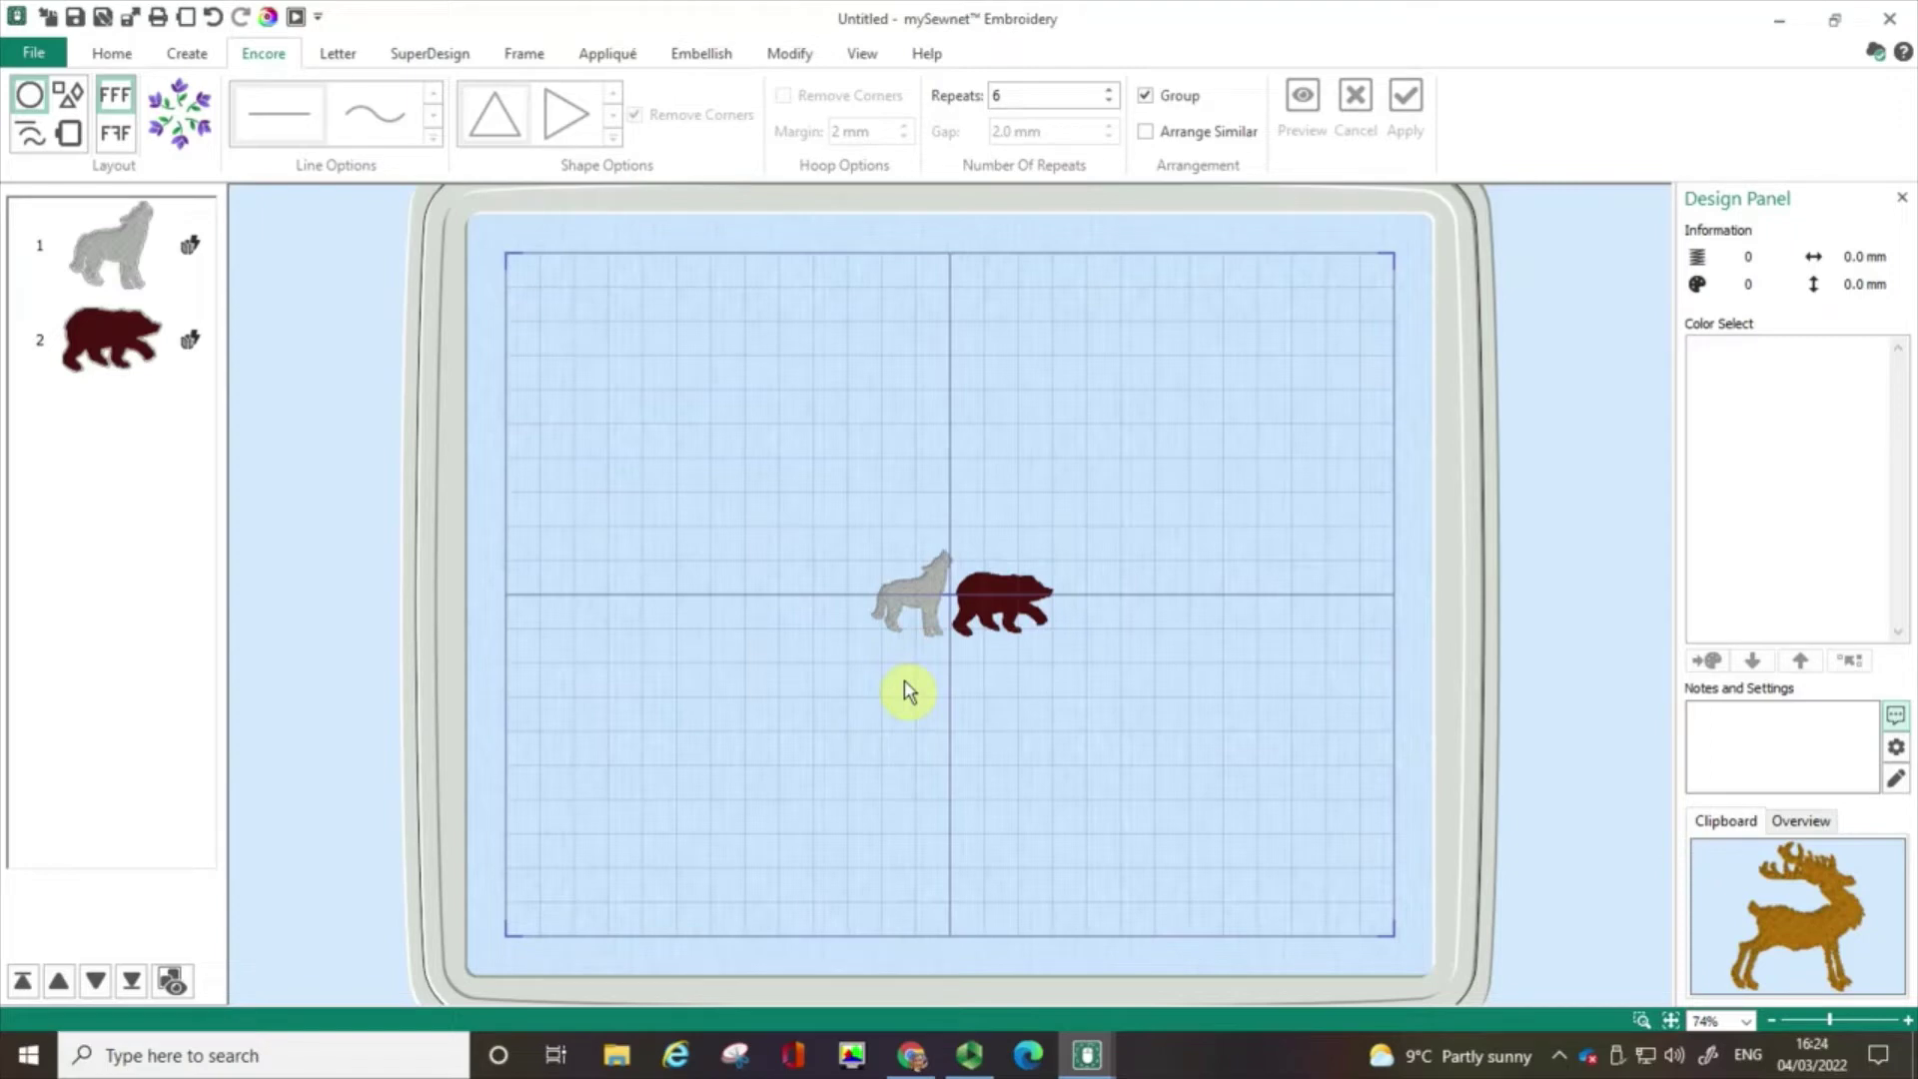
Step: Pick the Encore Circle layout and select both the wolf and the bear for repeating
click(919, 624)
click(987, 611)
click(995, 612)
click(22, 106)
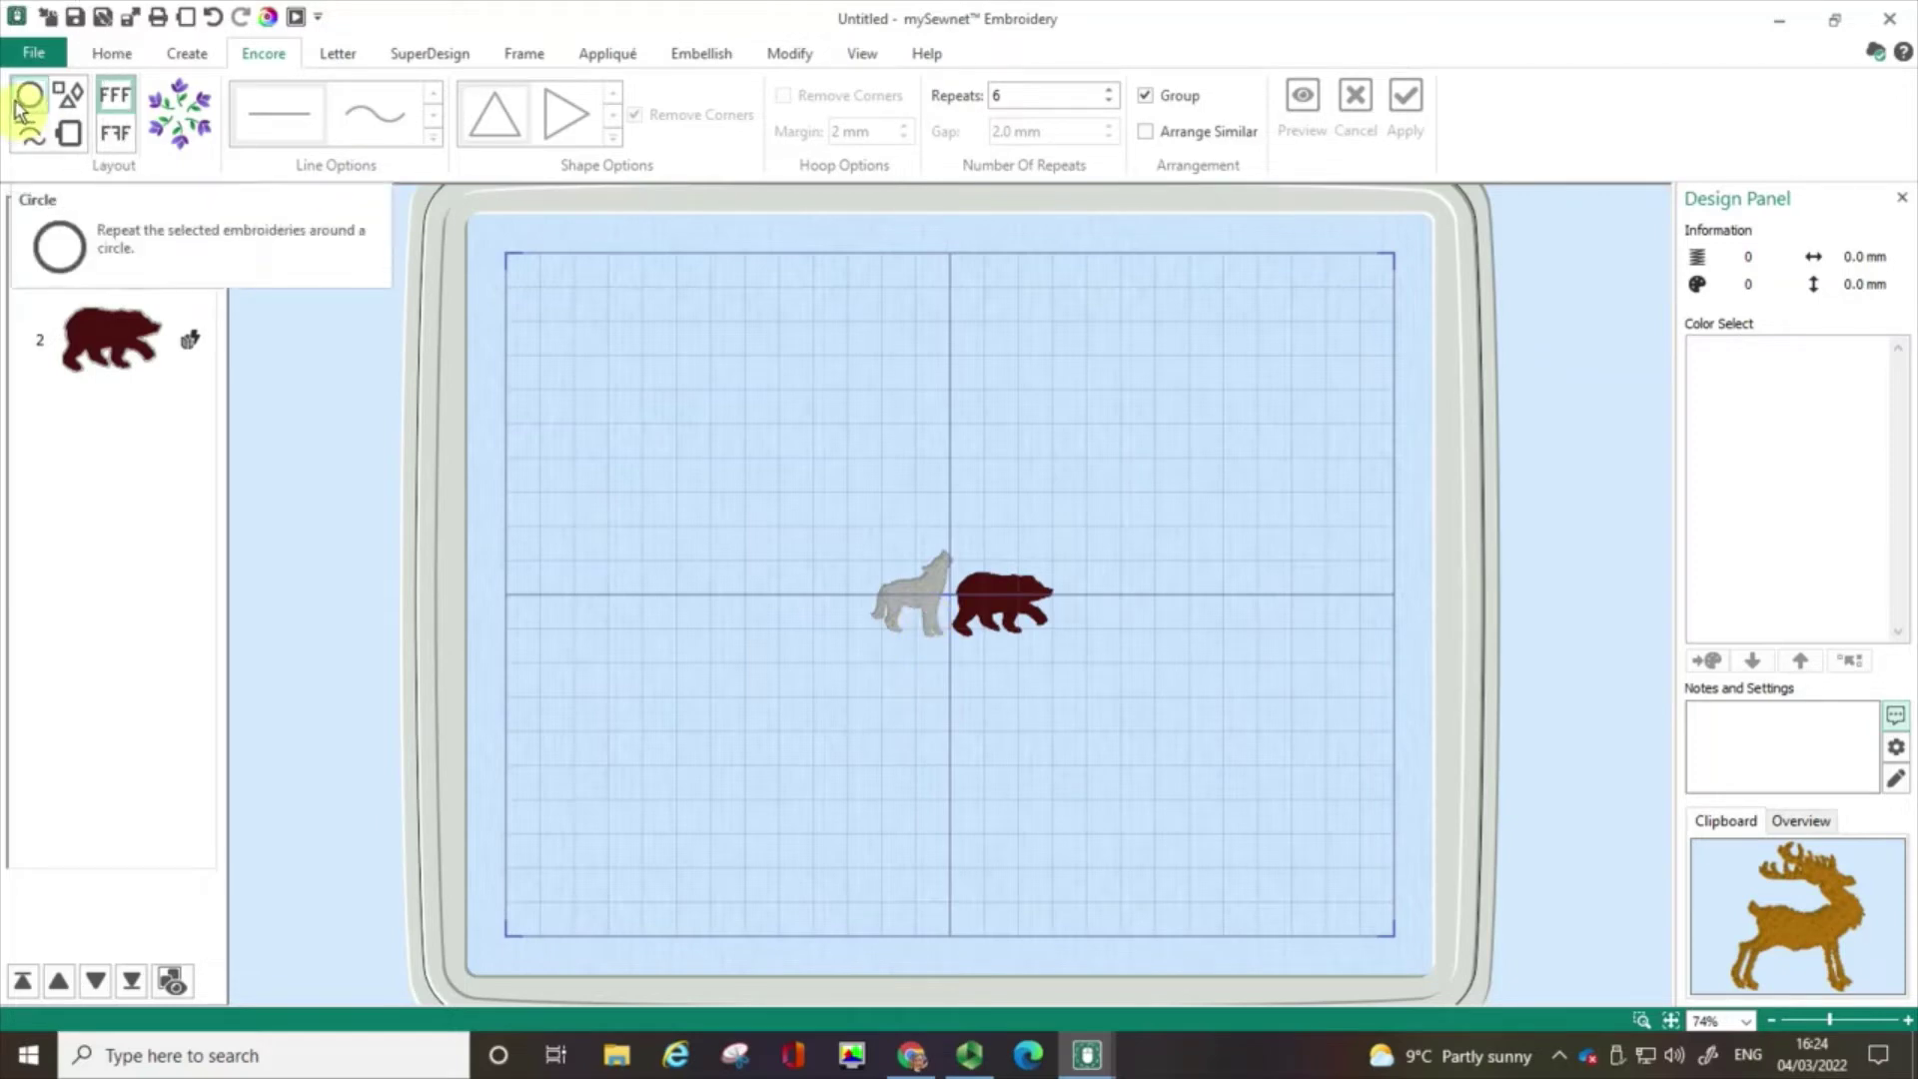
click(906, 594)
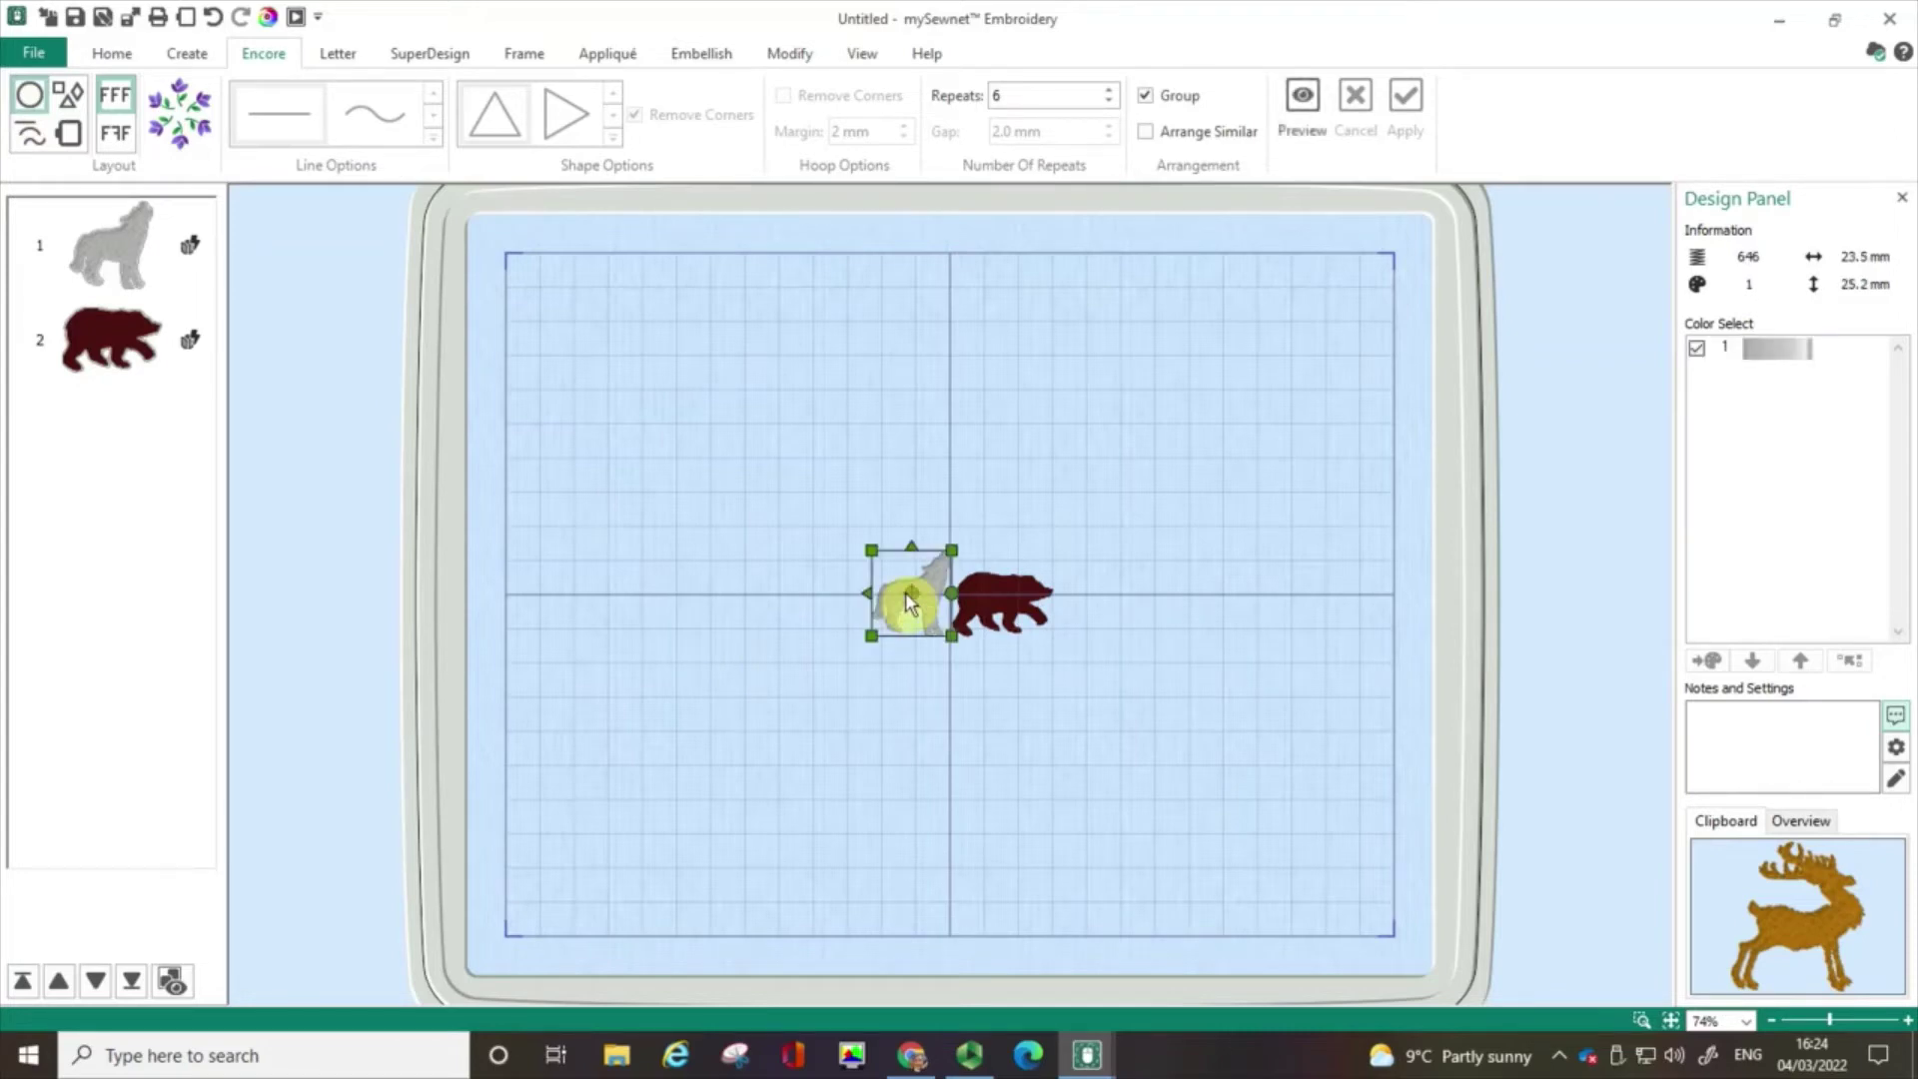
ctrl+click(994, 612)
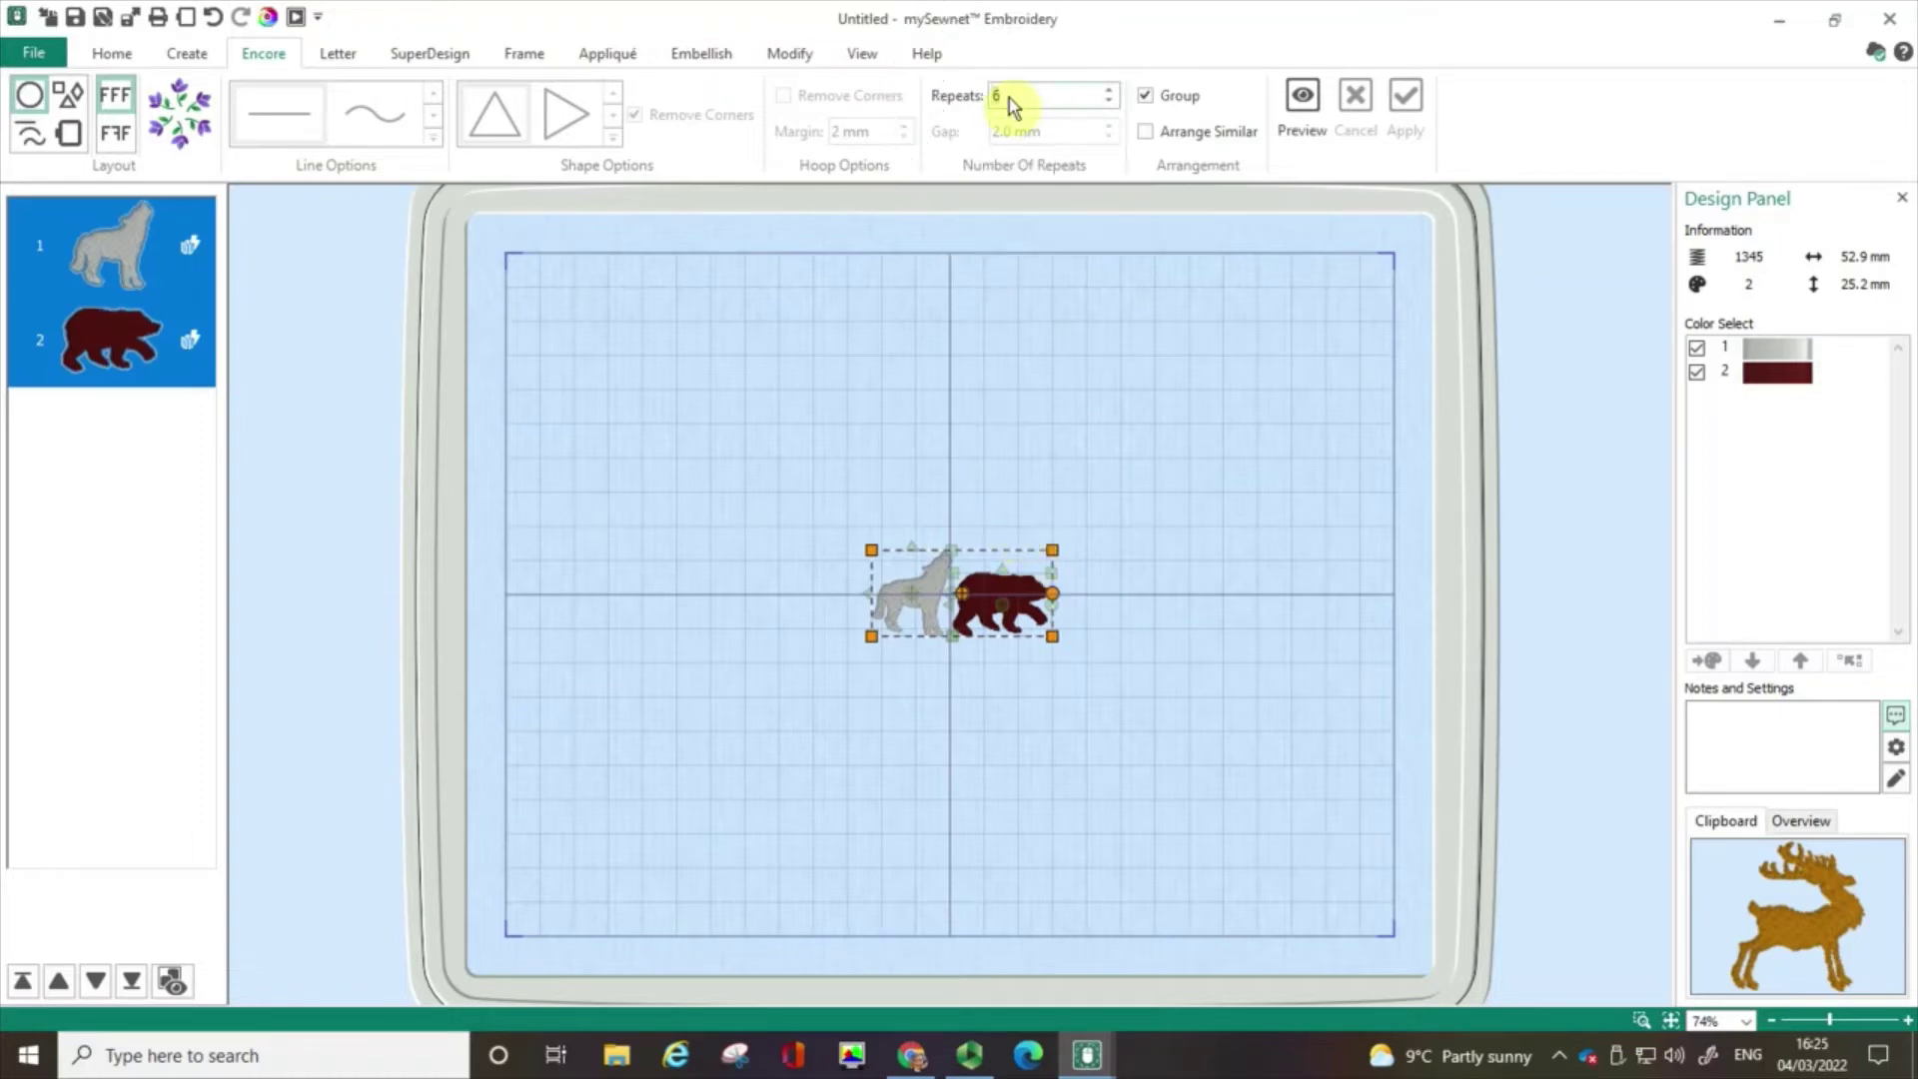
Step: Set Repeats to 12 and preview the wolf-and-bear pair around a circle
double_click(1002, 103)
text(12)
click(1294, 101)
click(1105, 386)
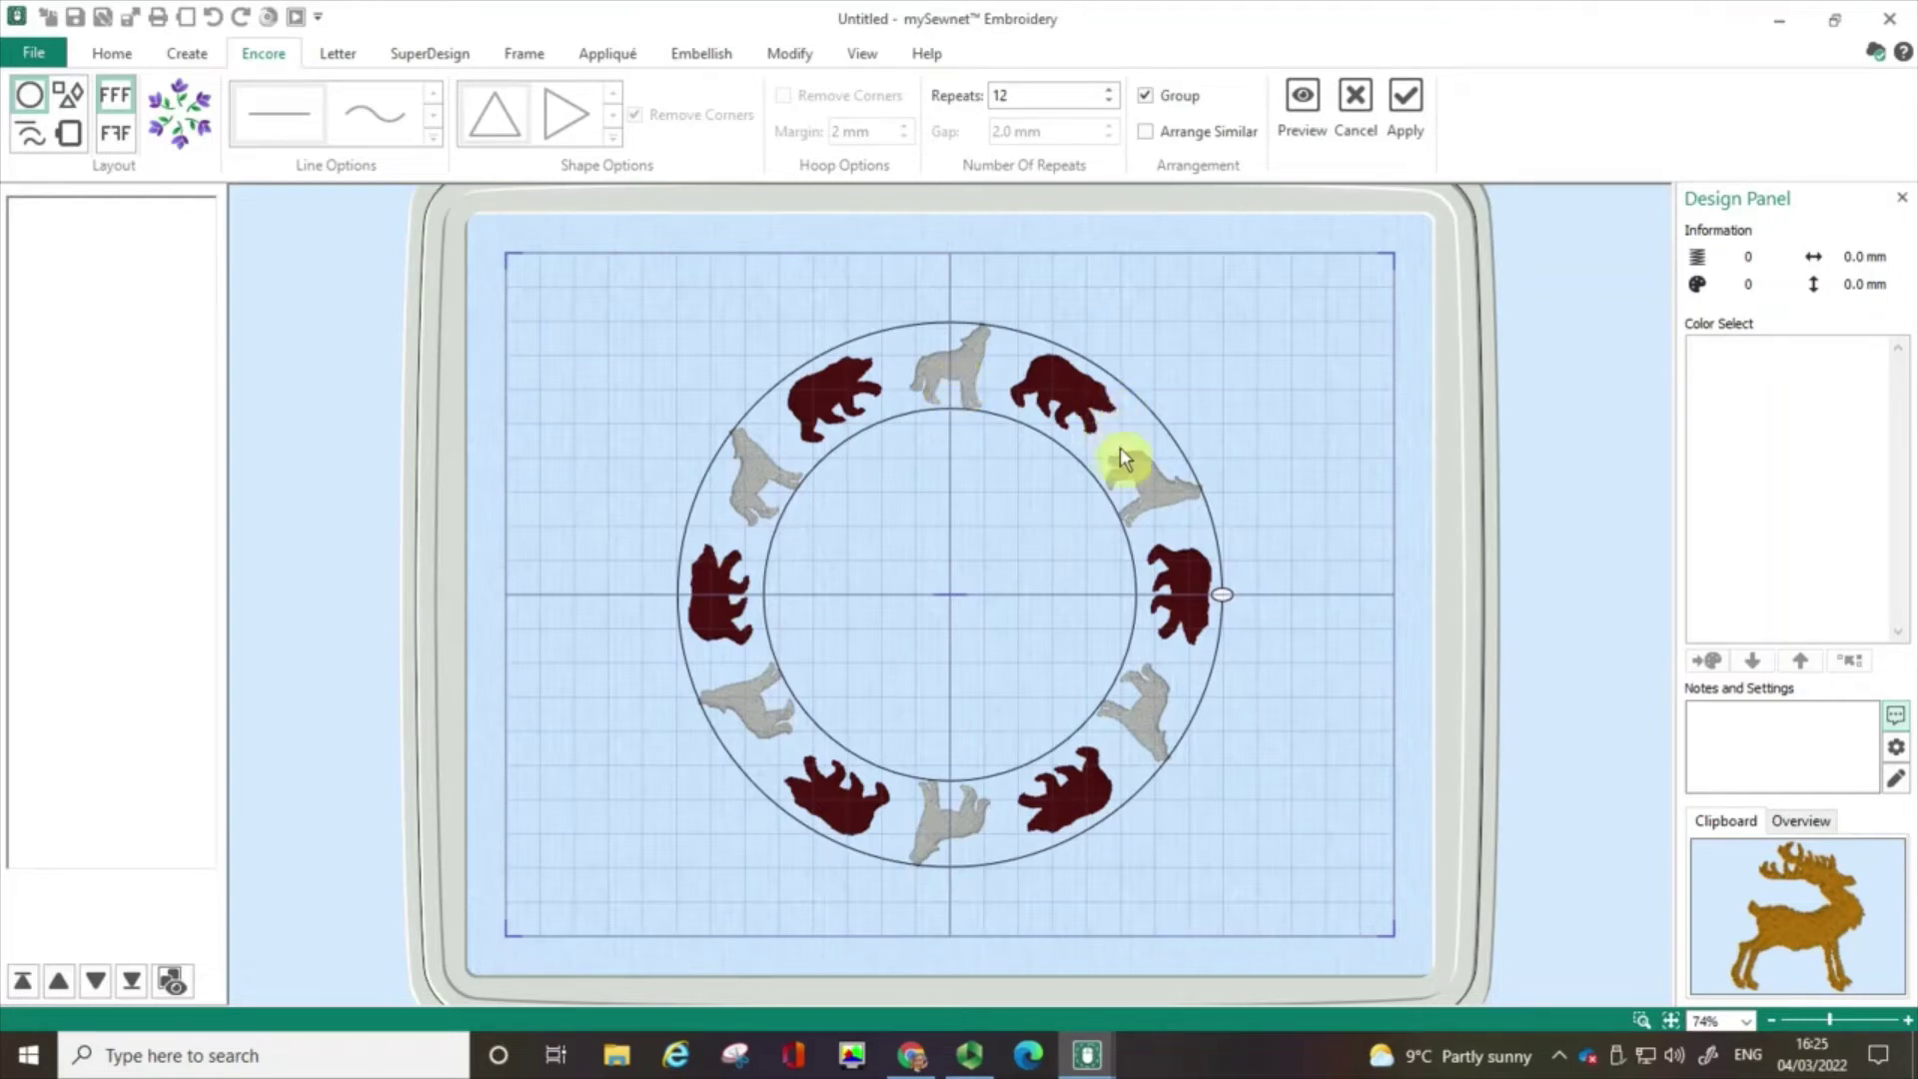
Step: Switch to the Mirror layout, then enlarge the ring and stretch it into a wide oval
click(110, 139)
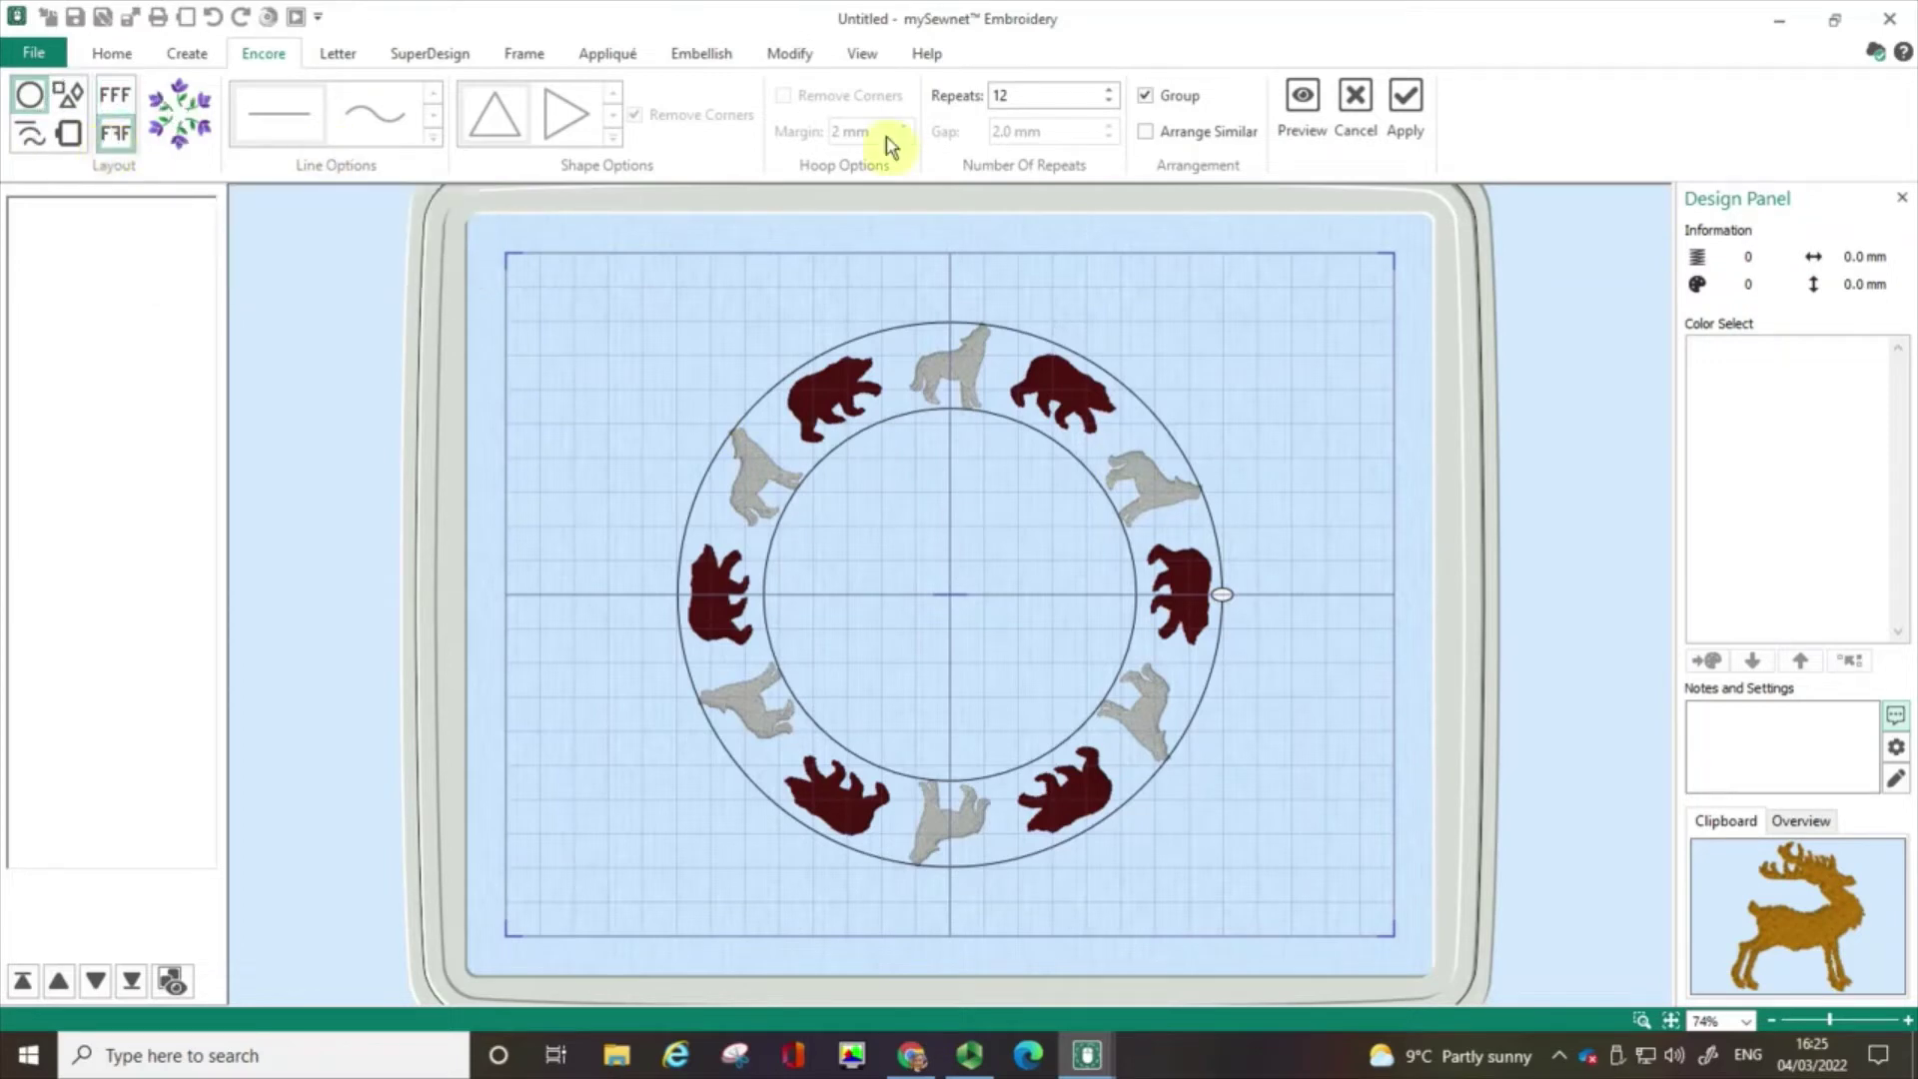
click(1304, 108)
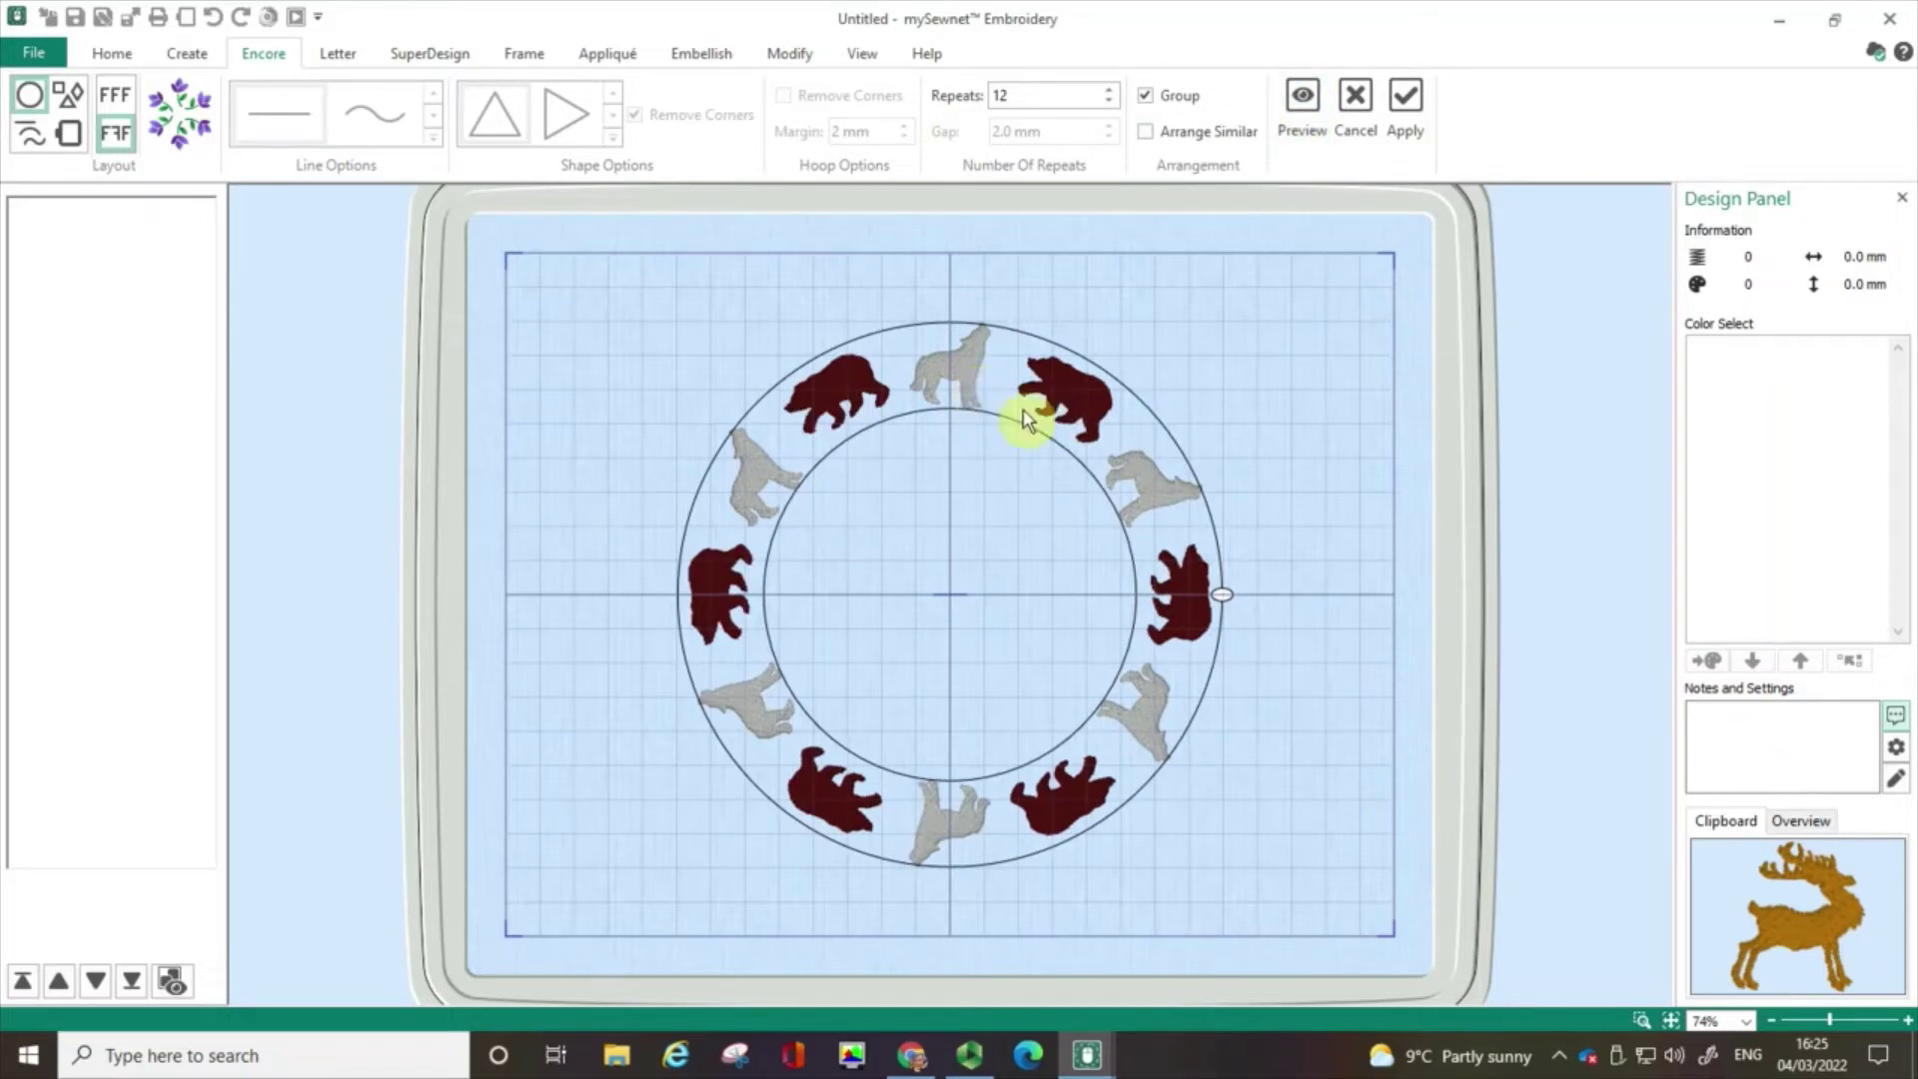
mouse_move(1082, 442)
mouse_down()
mouse_move(1119, 412)
mouse_move(1071, 435)
mouse_move(1079, 459)
mouse_up()
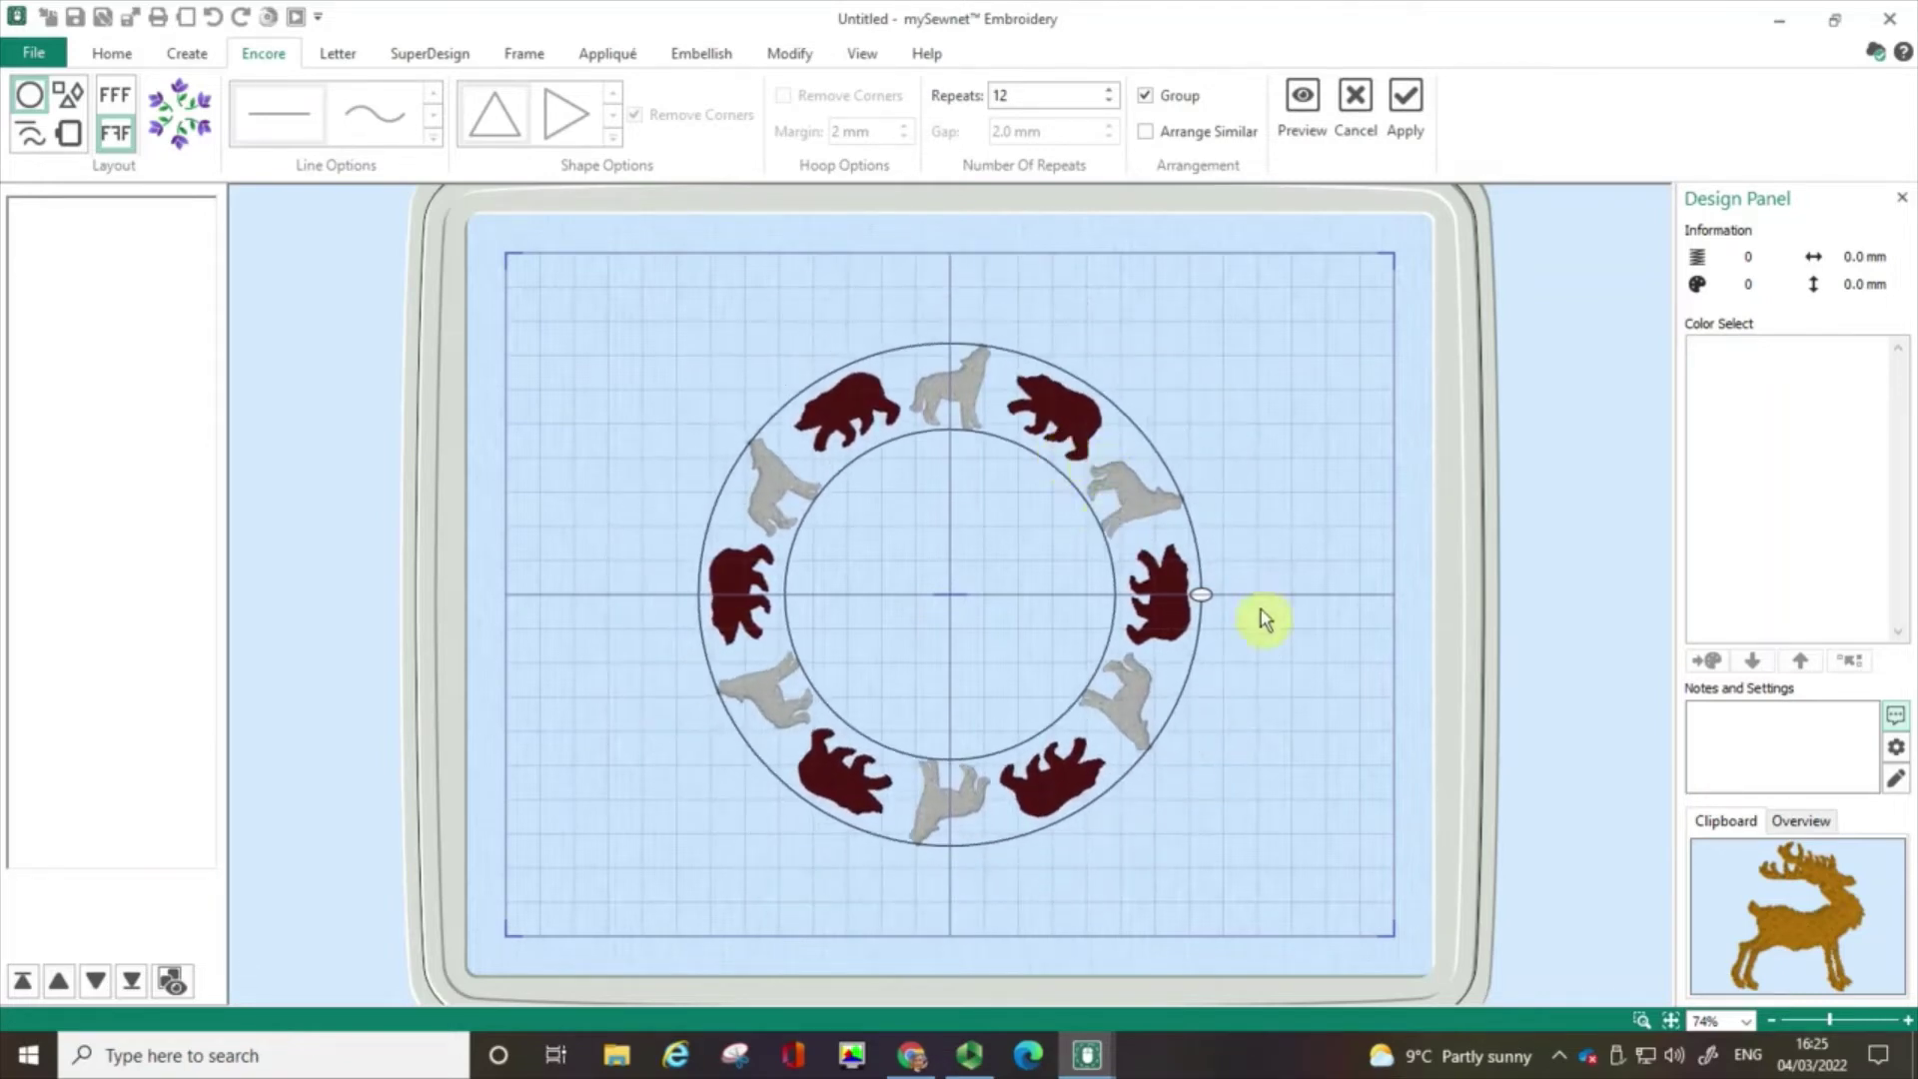
drag(1212, 602, 1351, 605)
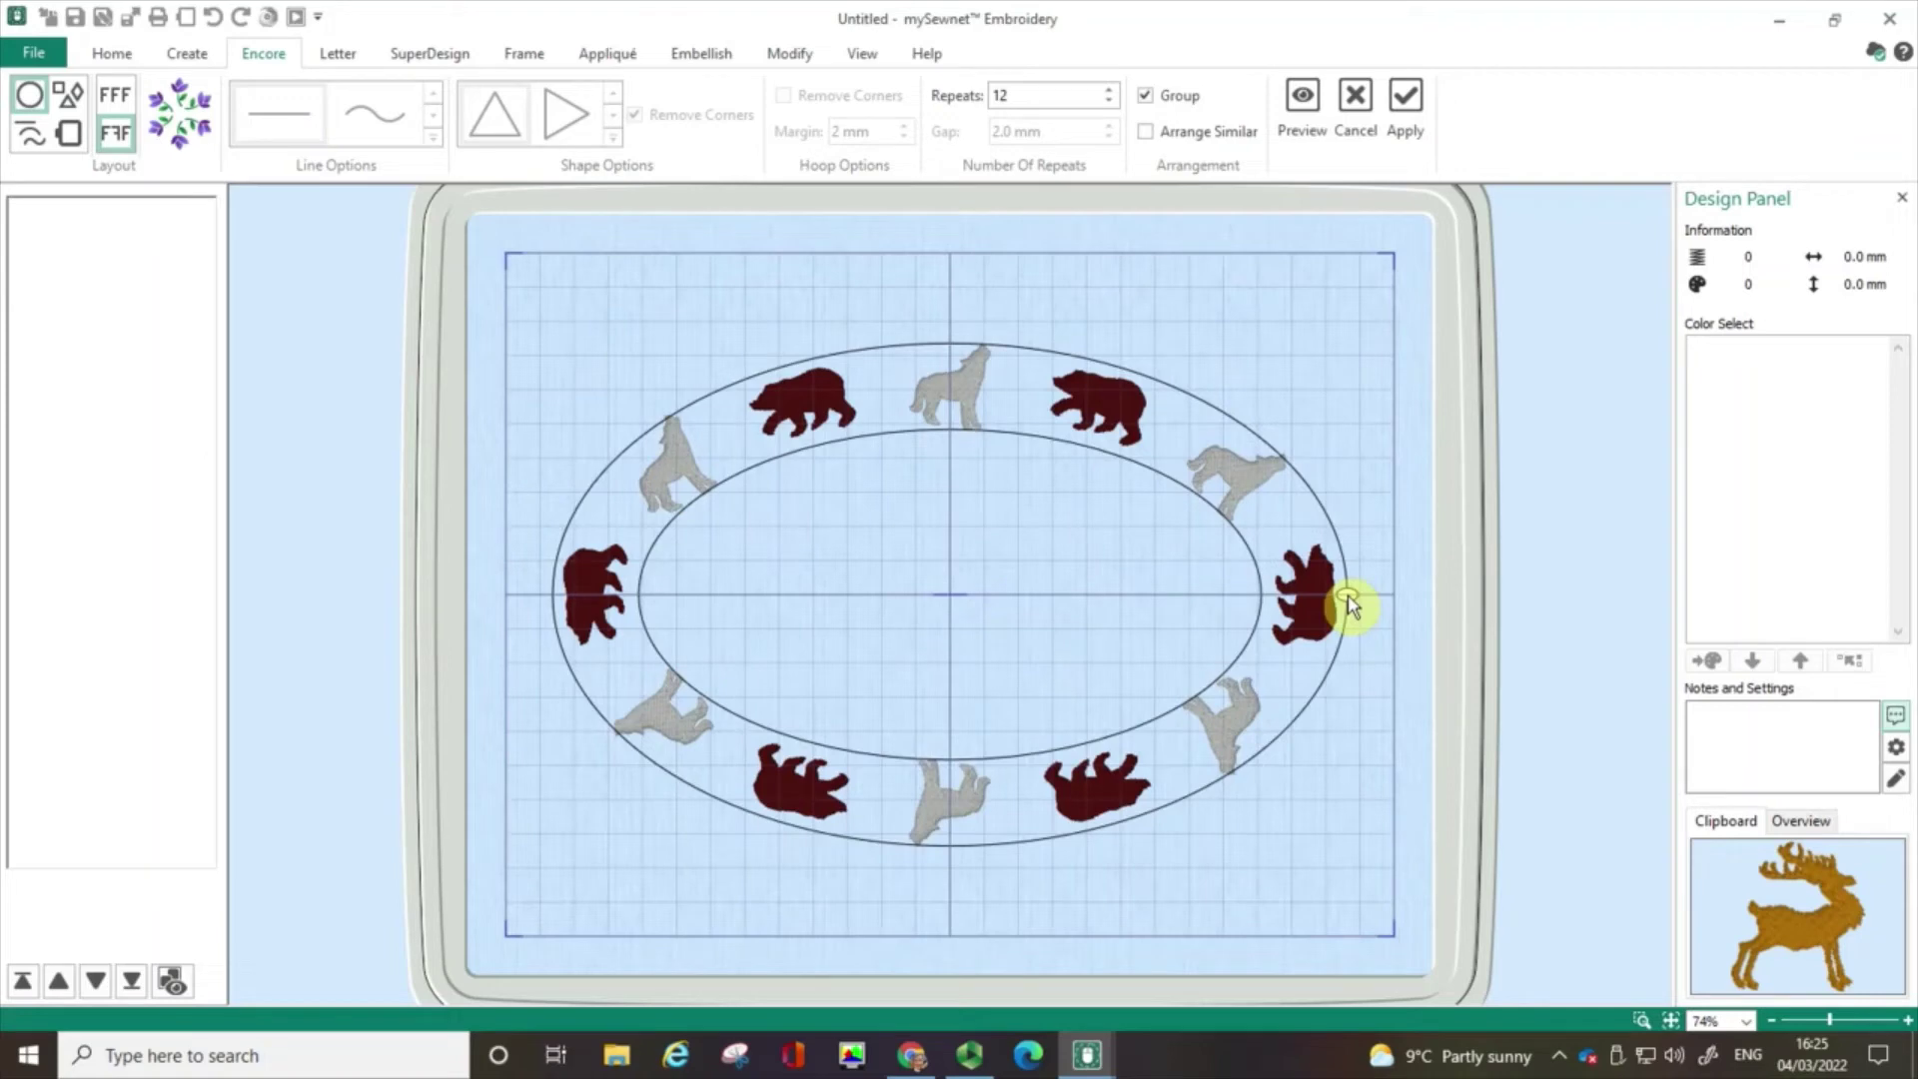
Step: Choose the Line layout with the arch shape and 10 repeats, and preview it
click(29, 137)
click(28, 140)
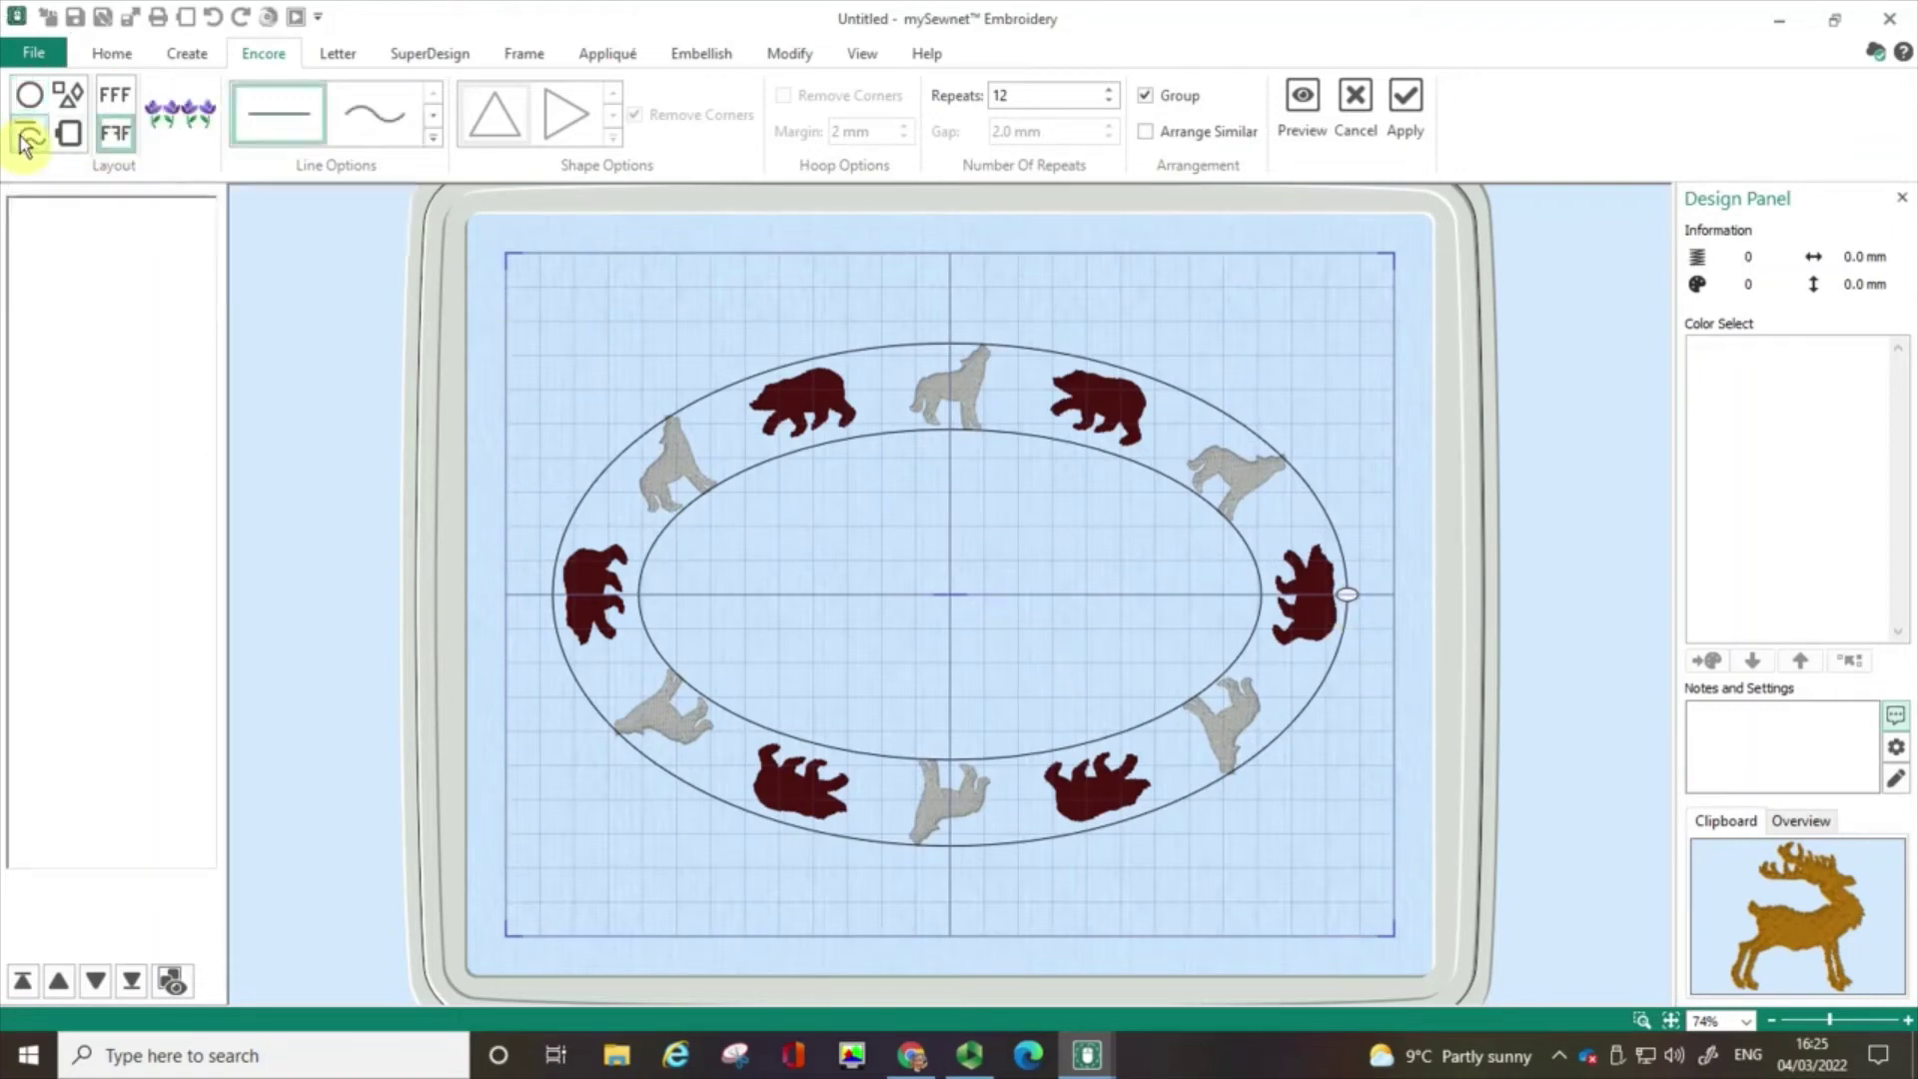
click(433, 139)
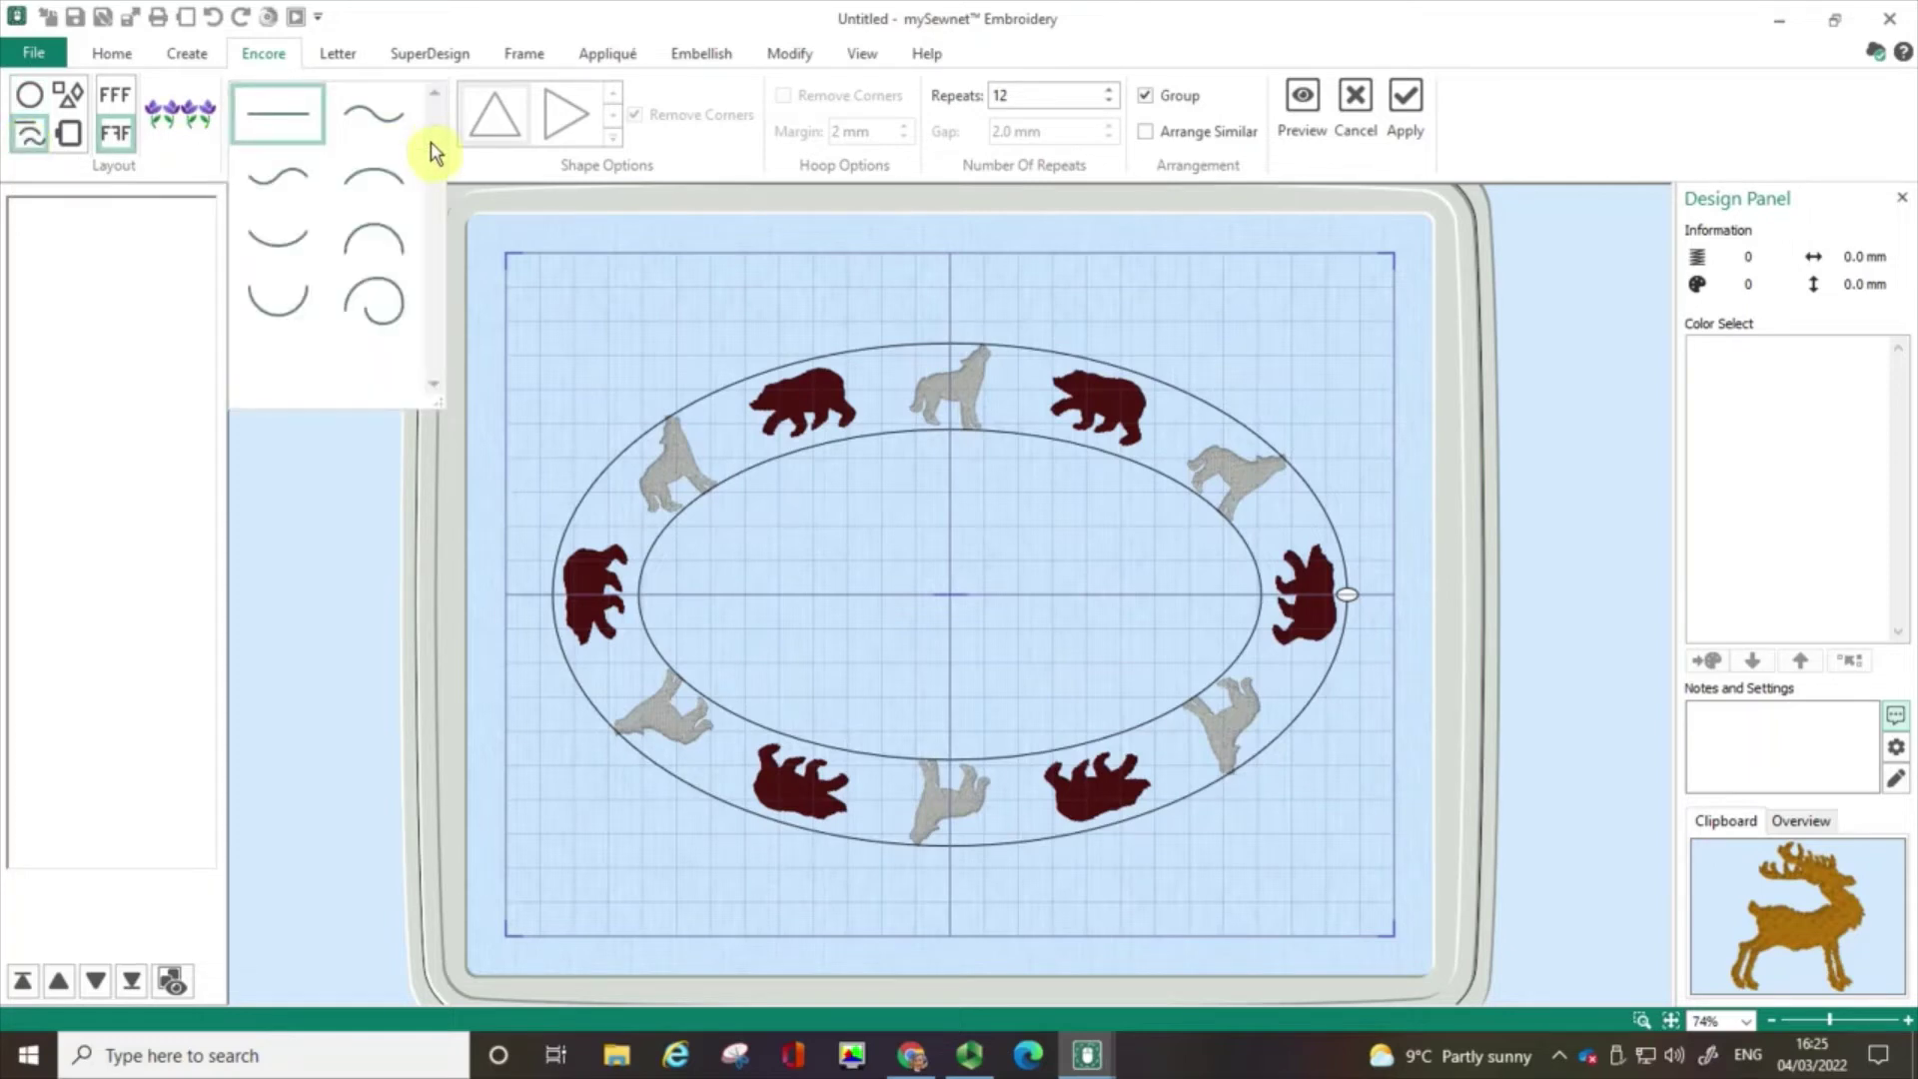
click(397, 244)
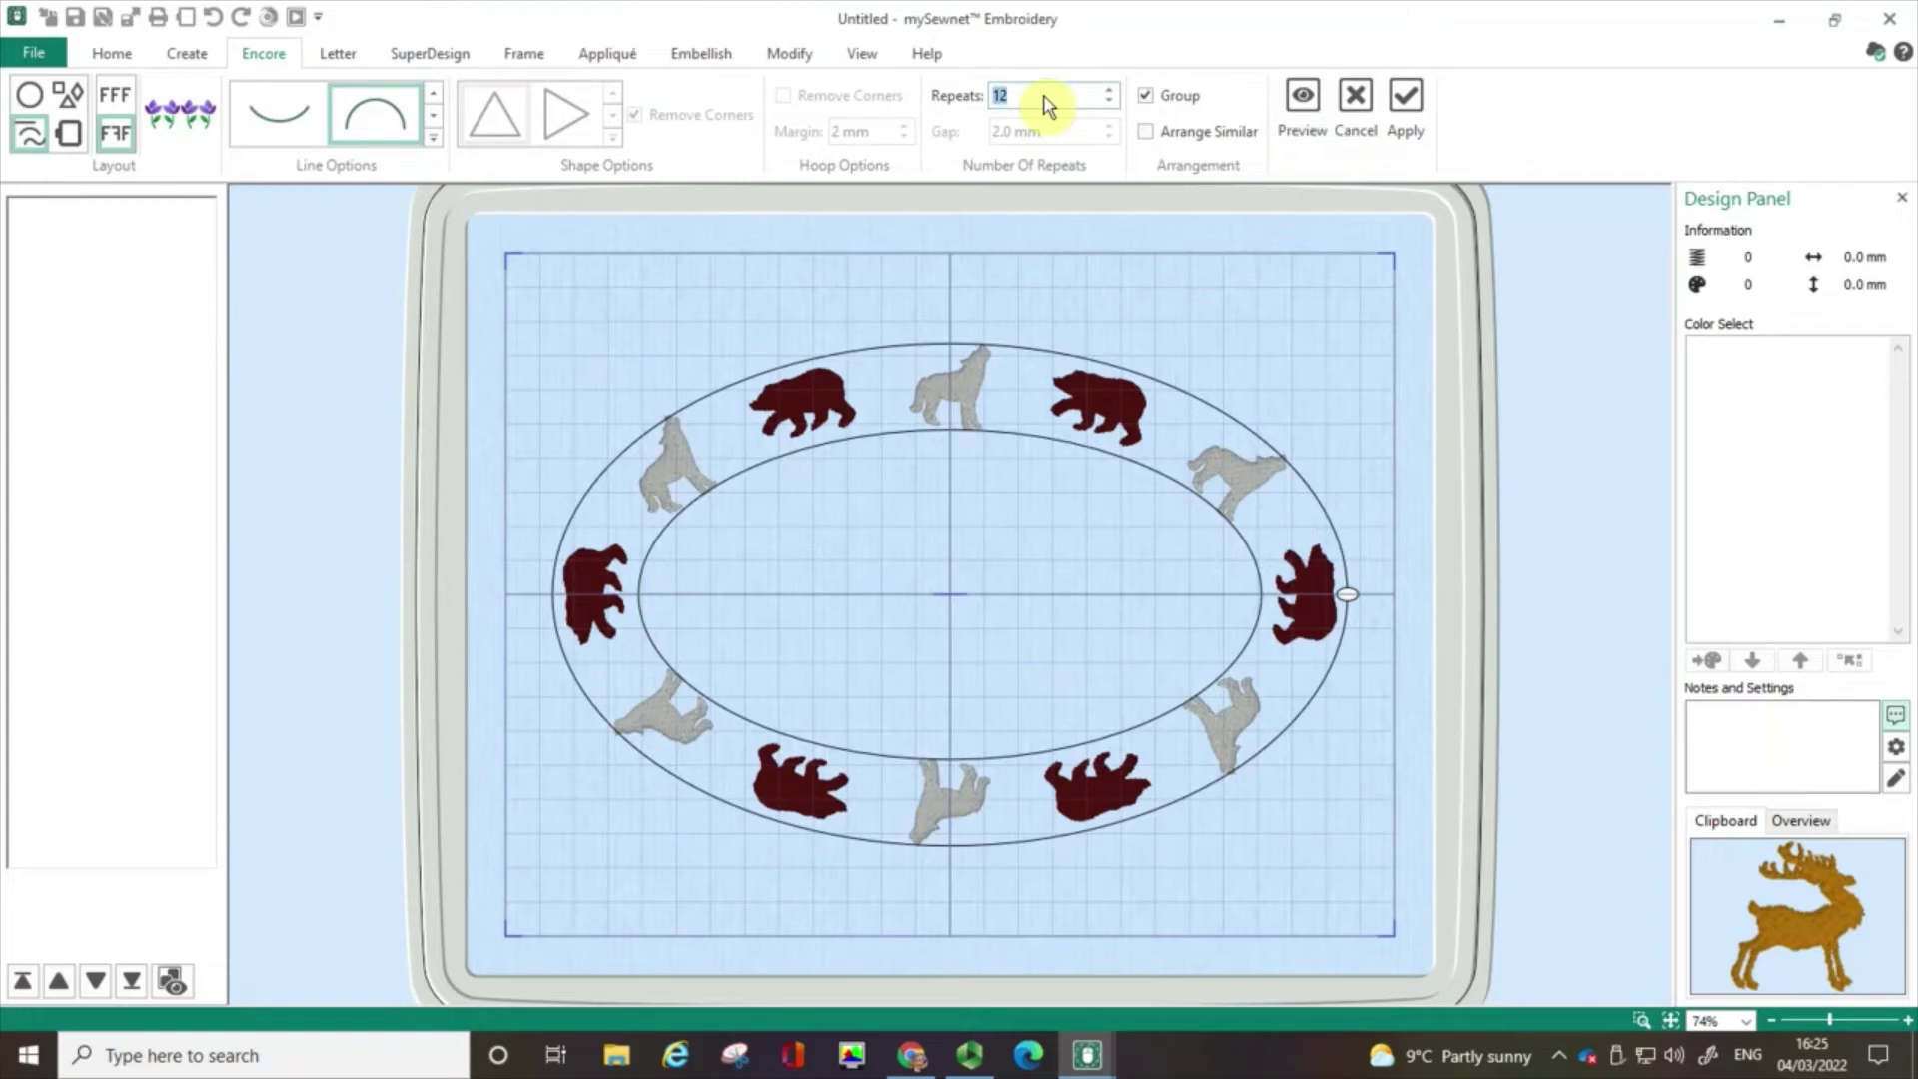
text(10)
click(1298, 99)
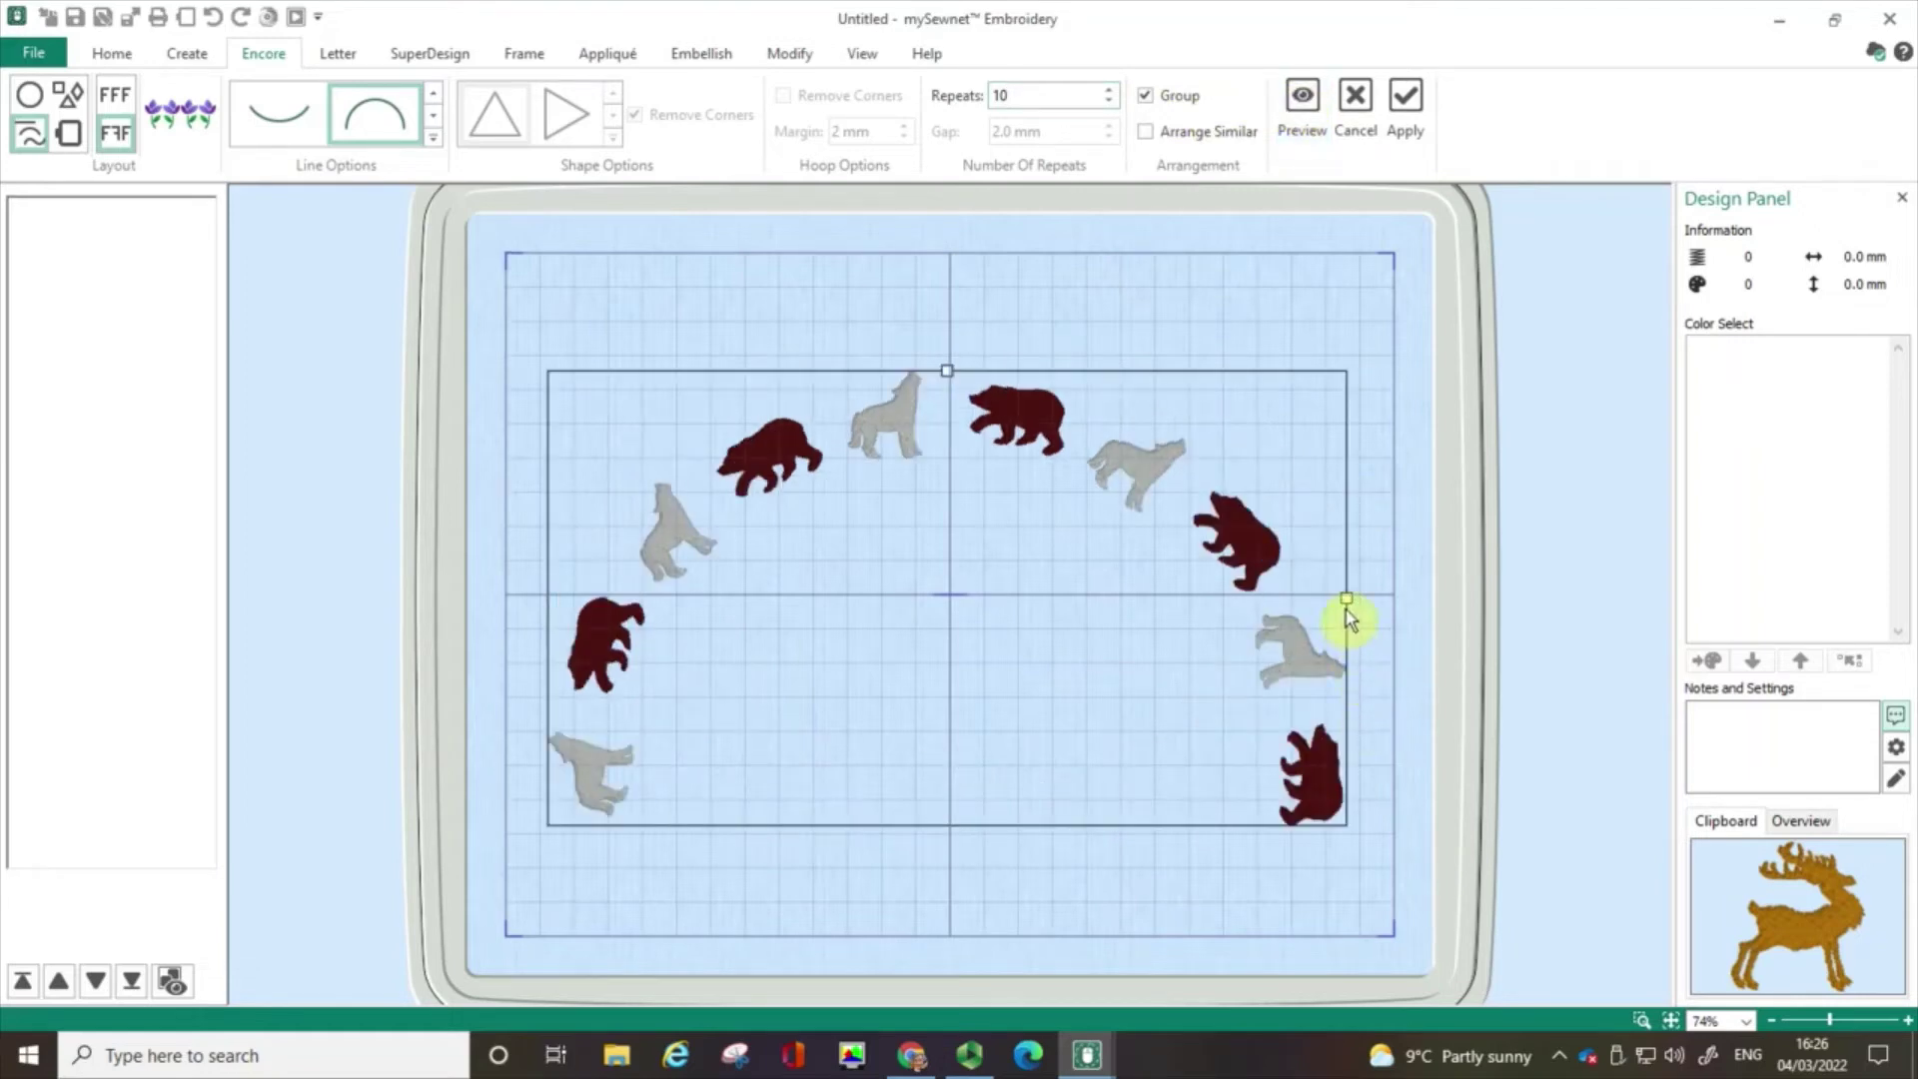
Step: Switch to Standard so no animal is flipped, then flatten and widen the arch
click(113, 98)
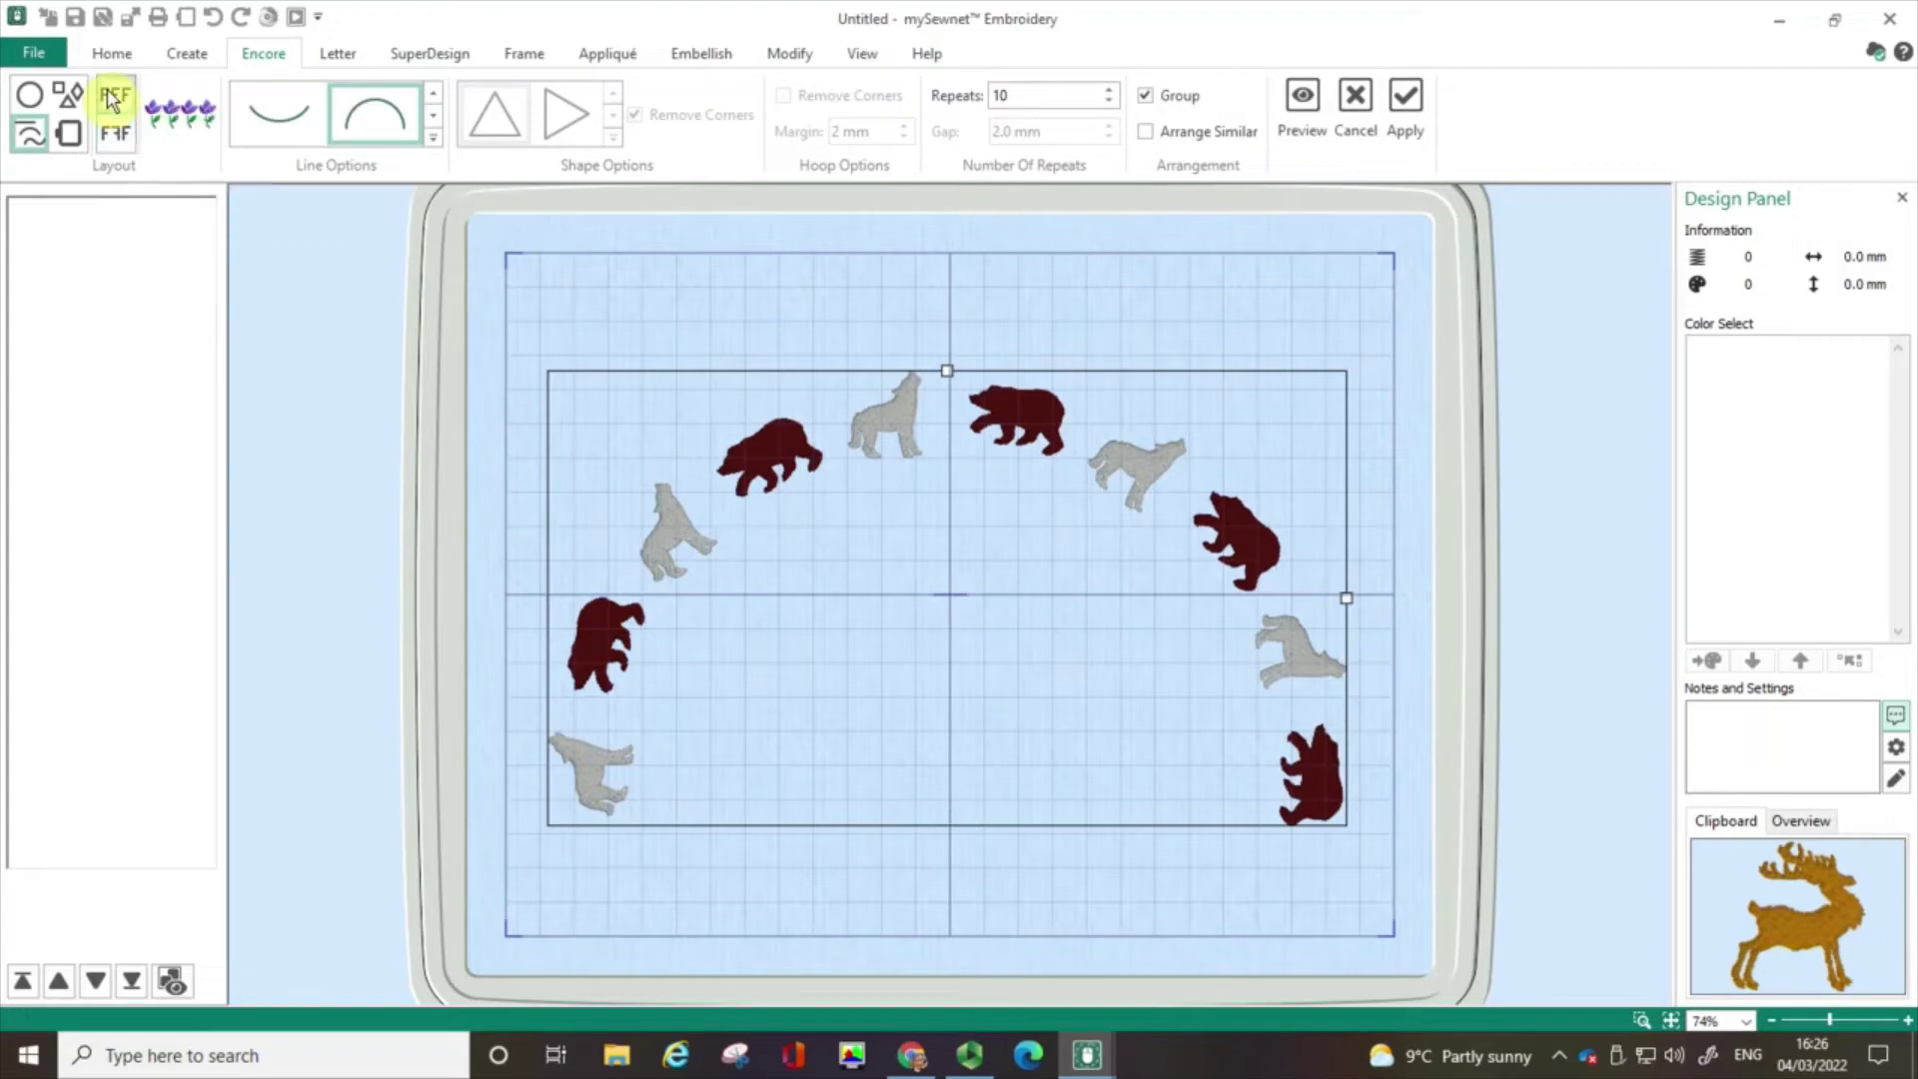
click(1314, 100)
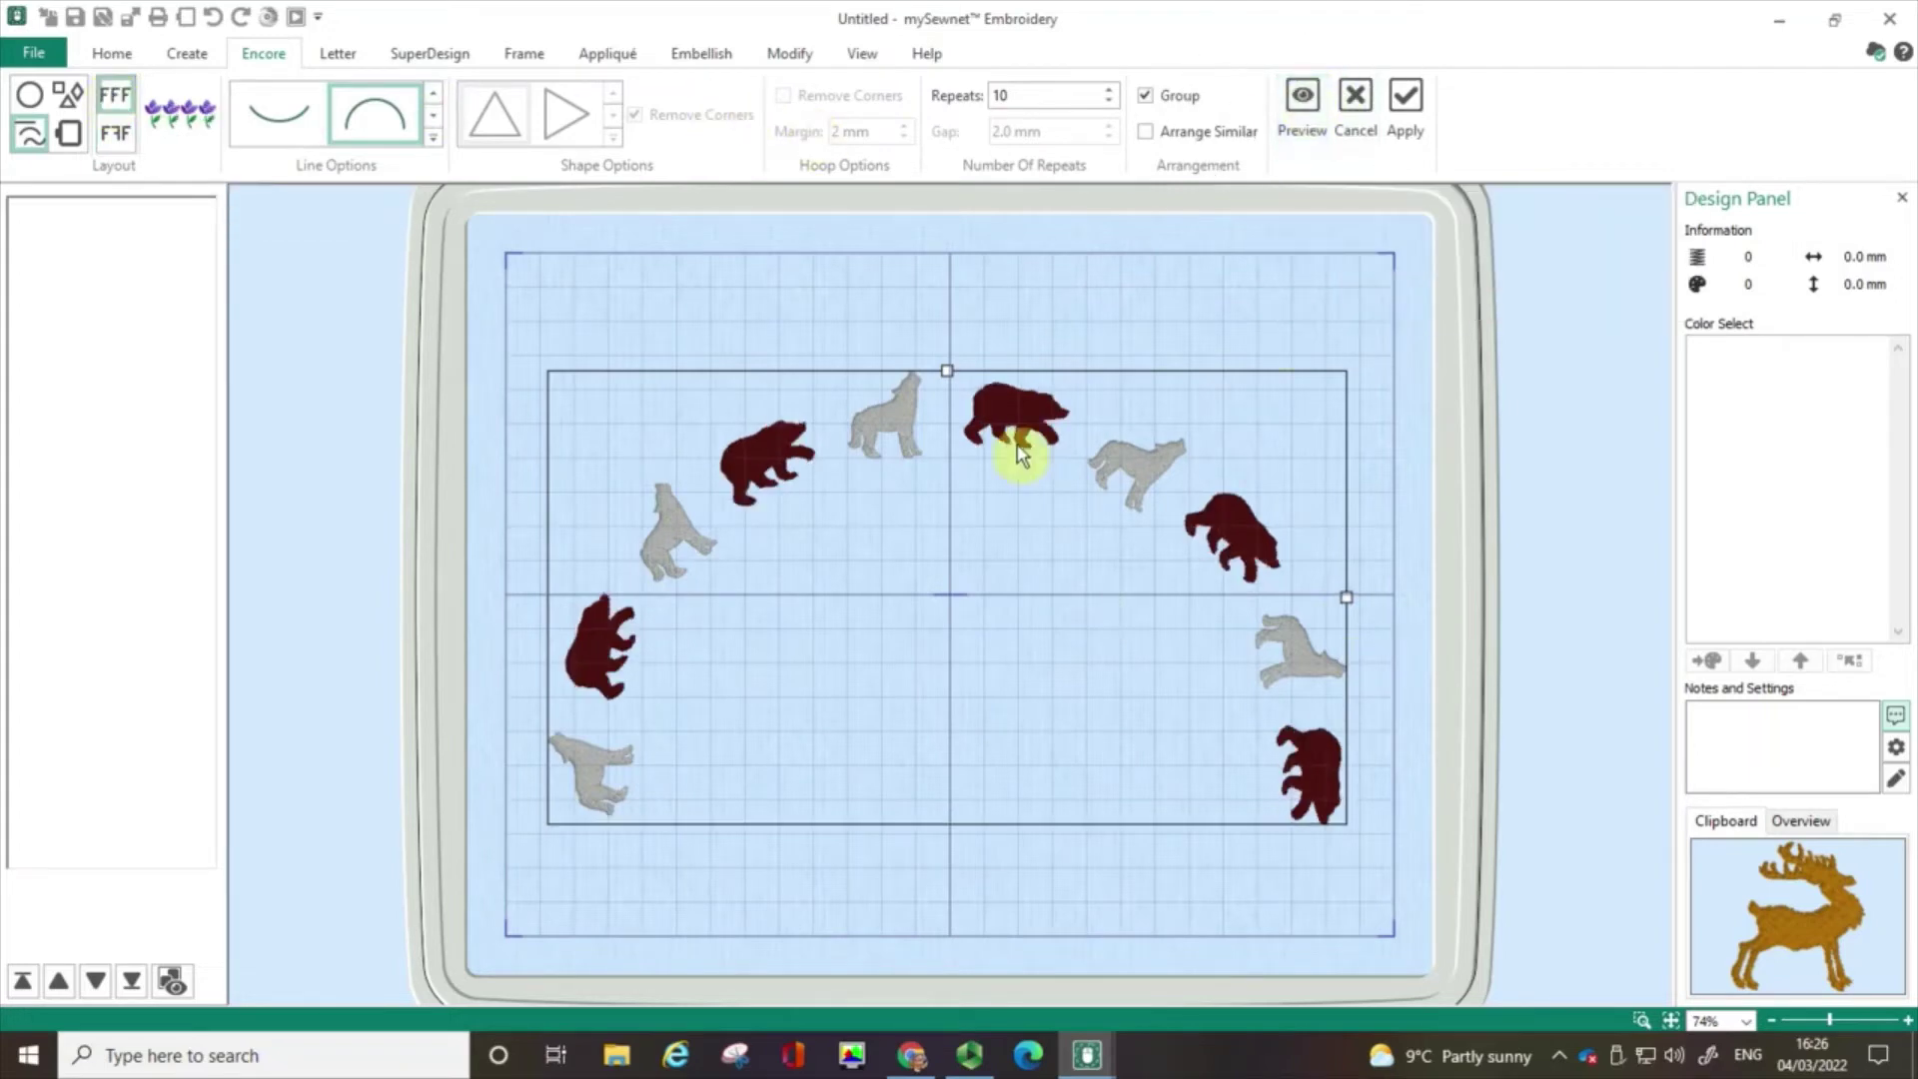
drag(954, 382, 960, 452)
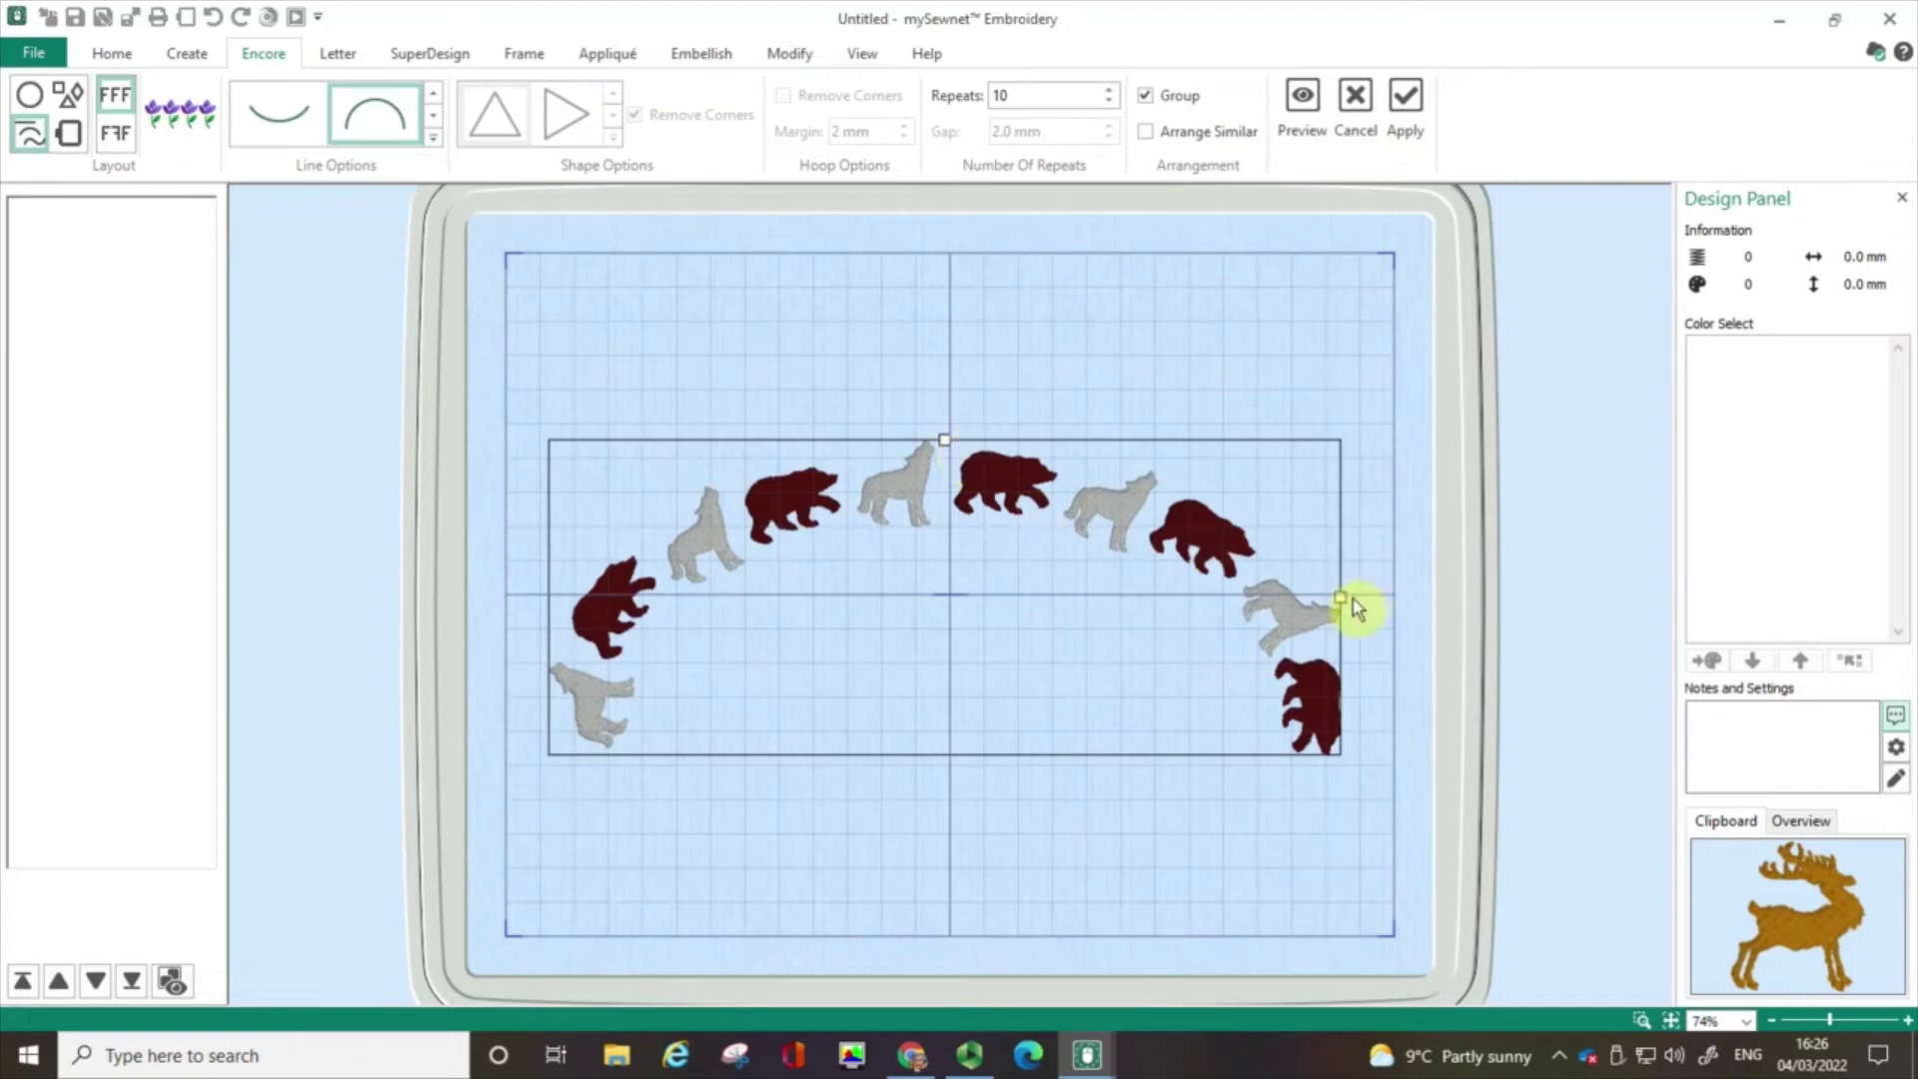
drag(1345, 597, 1376, 599)
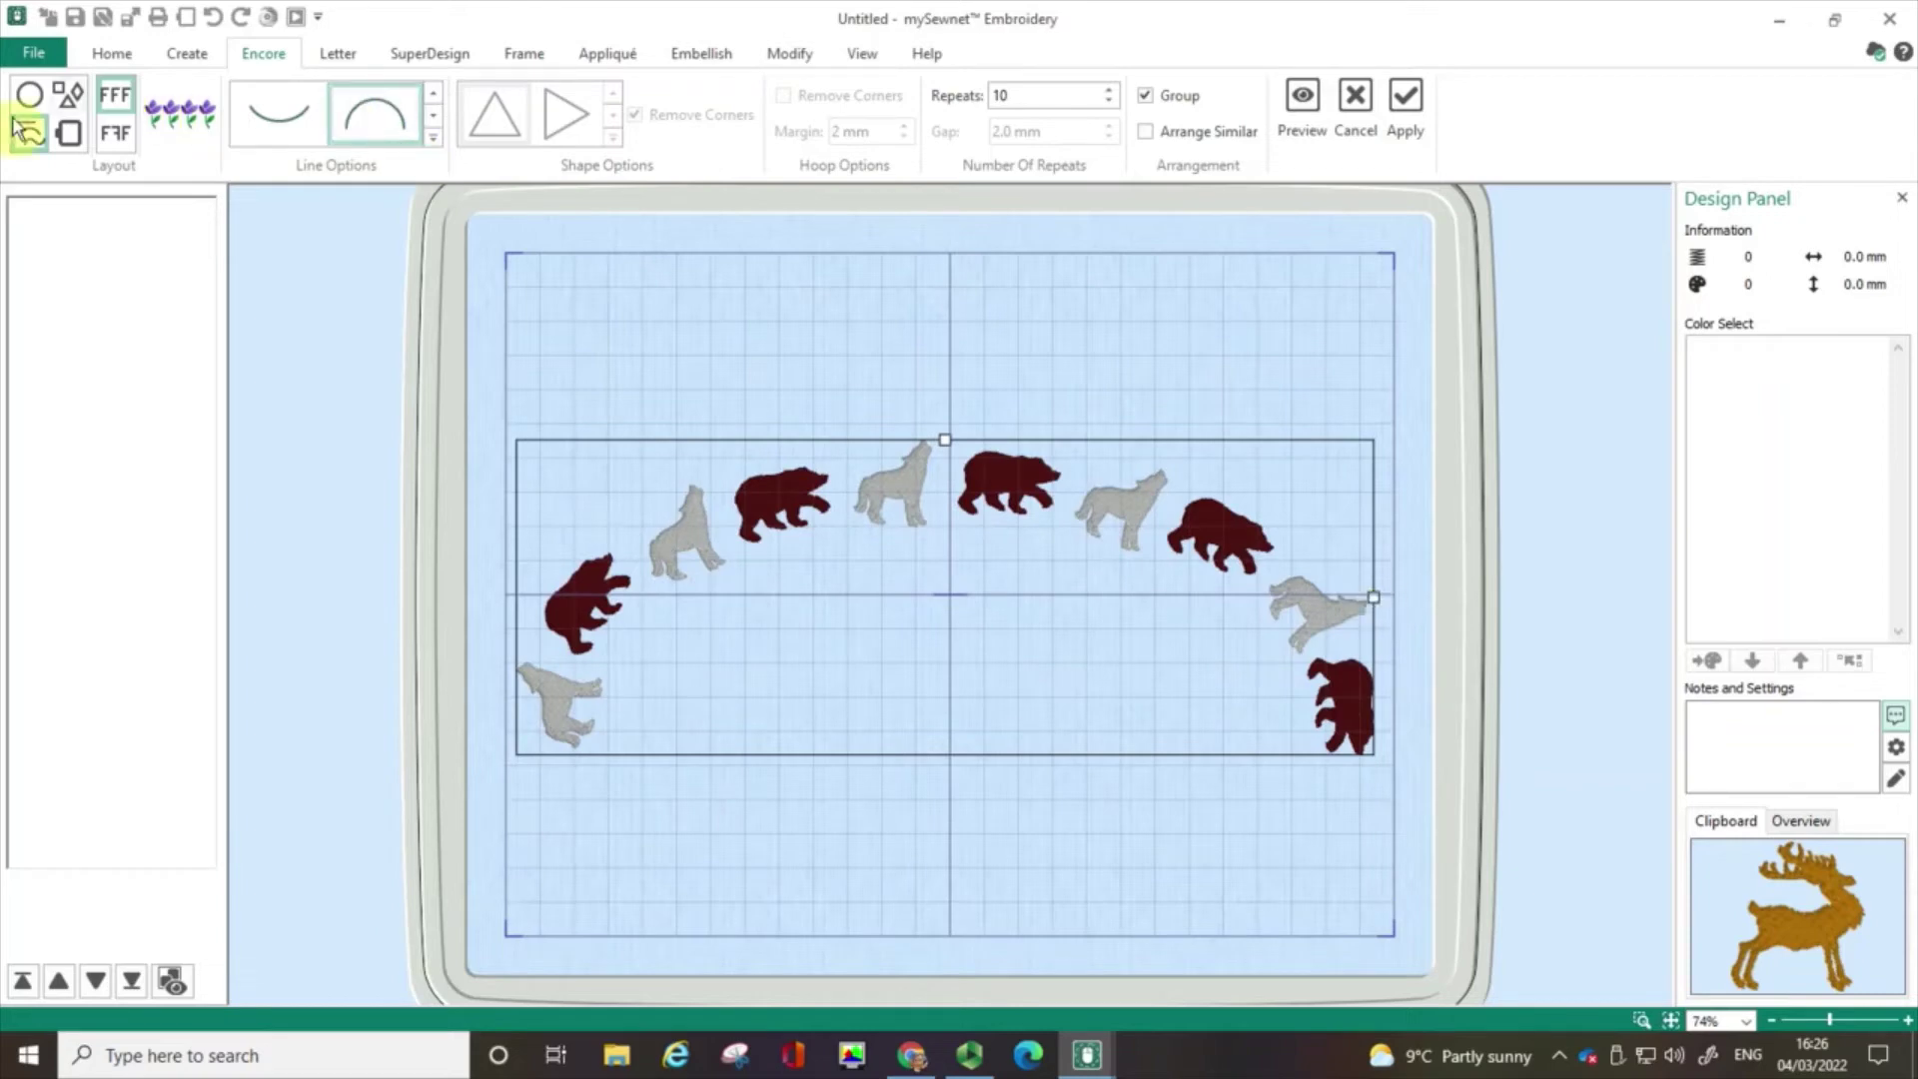
Step: Preview the pair repeated as a border around the hoop edge
click(68, 135)
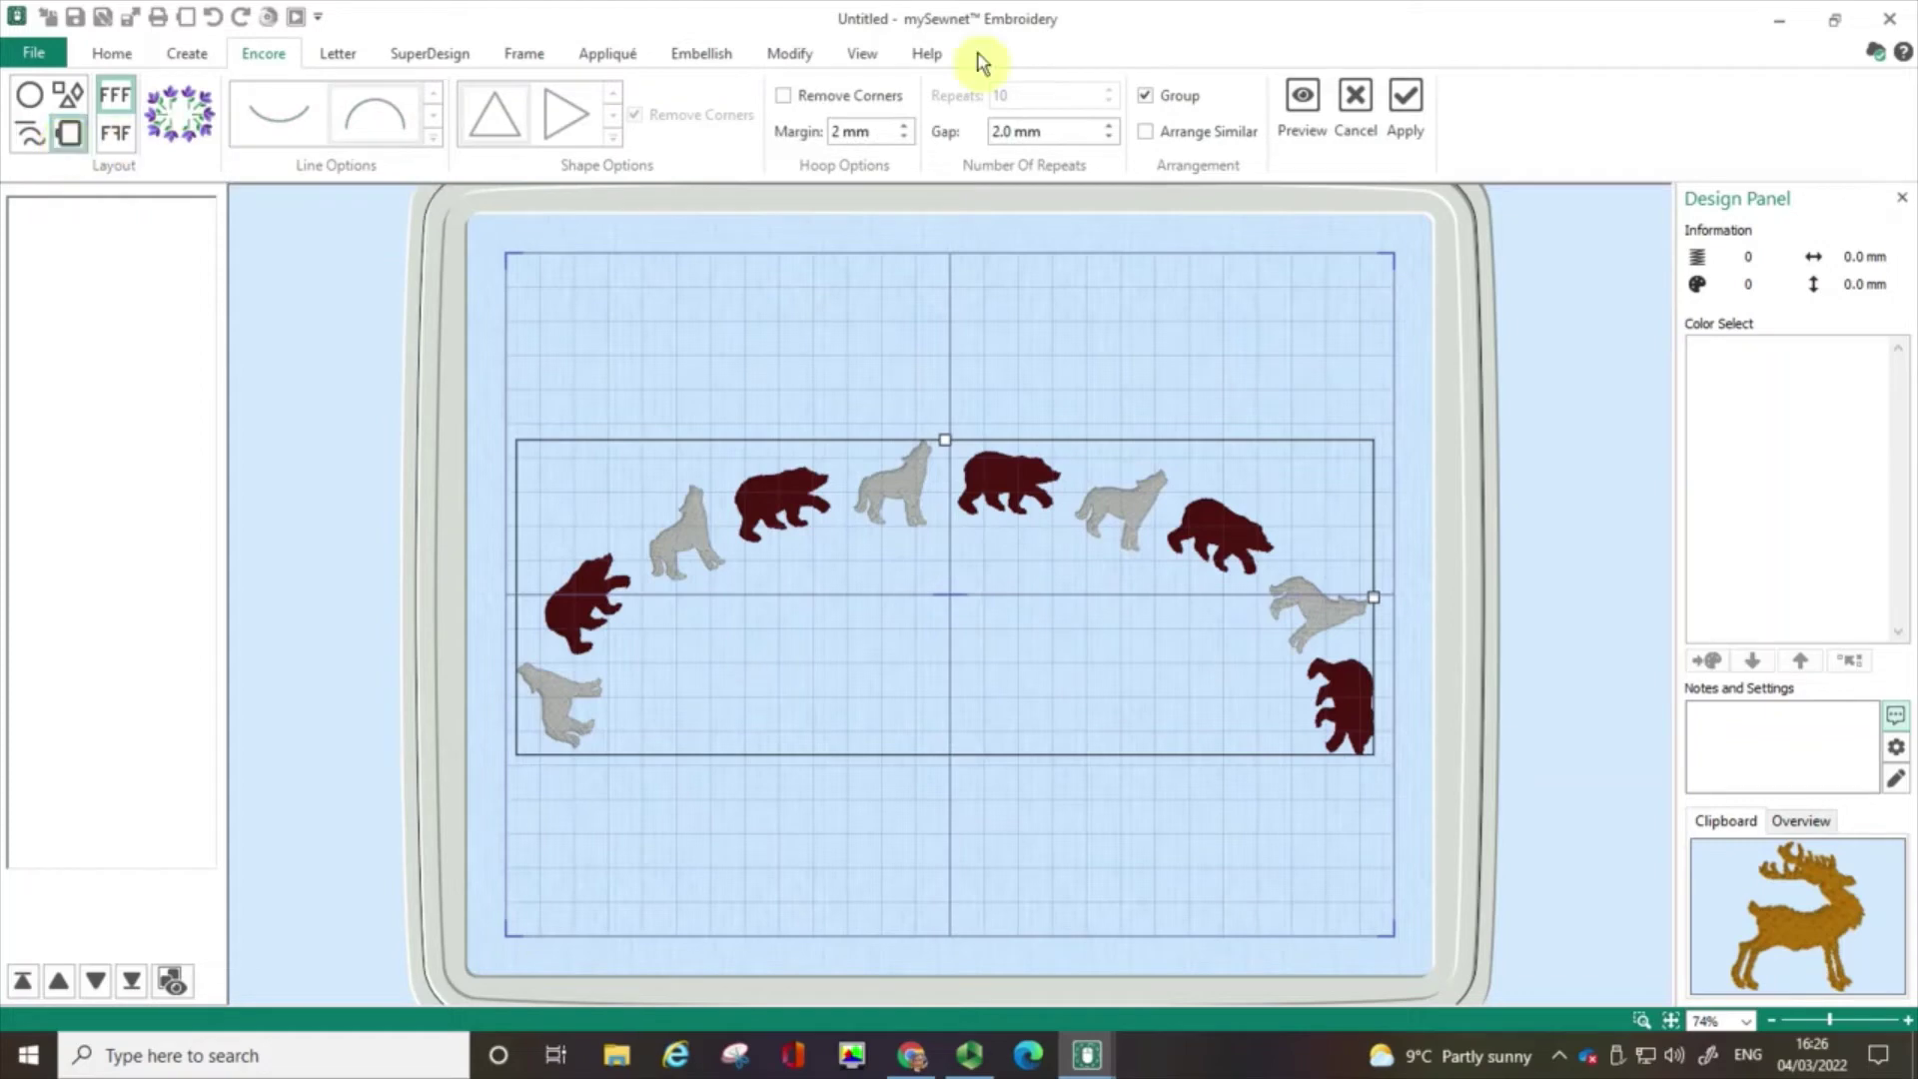
click(1305, 100)
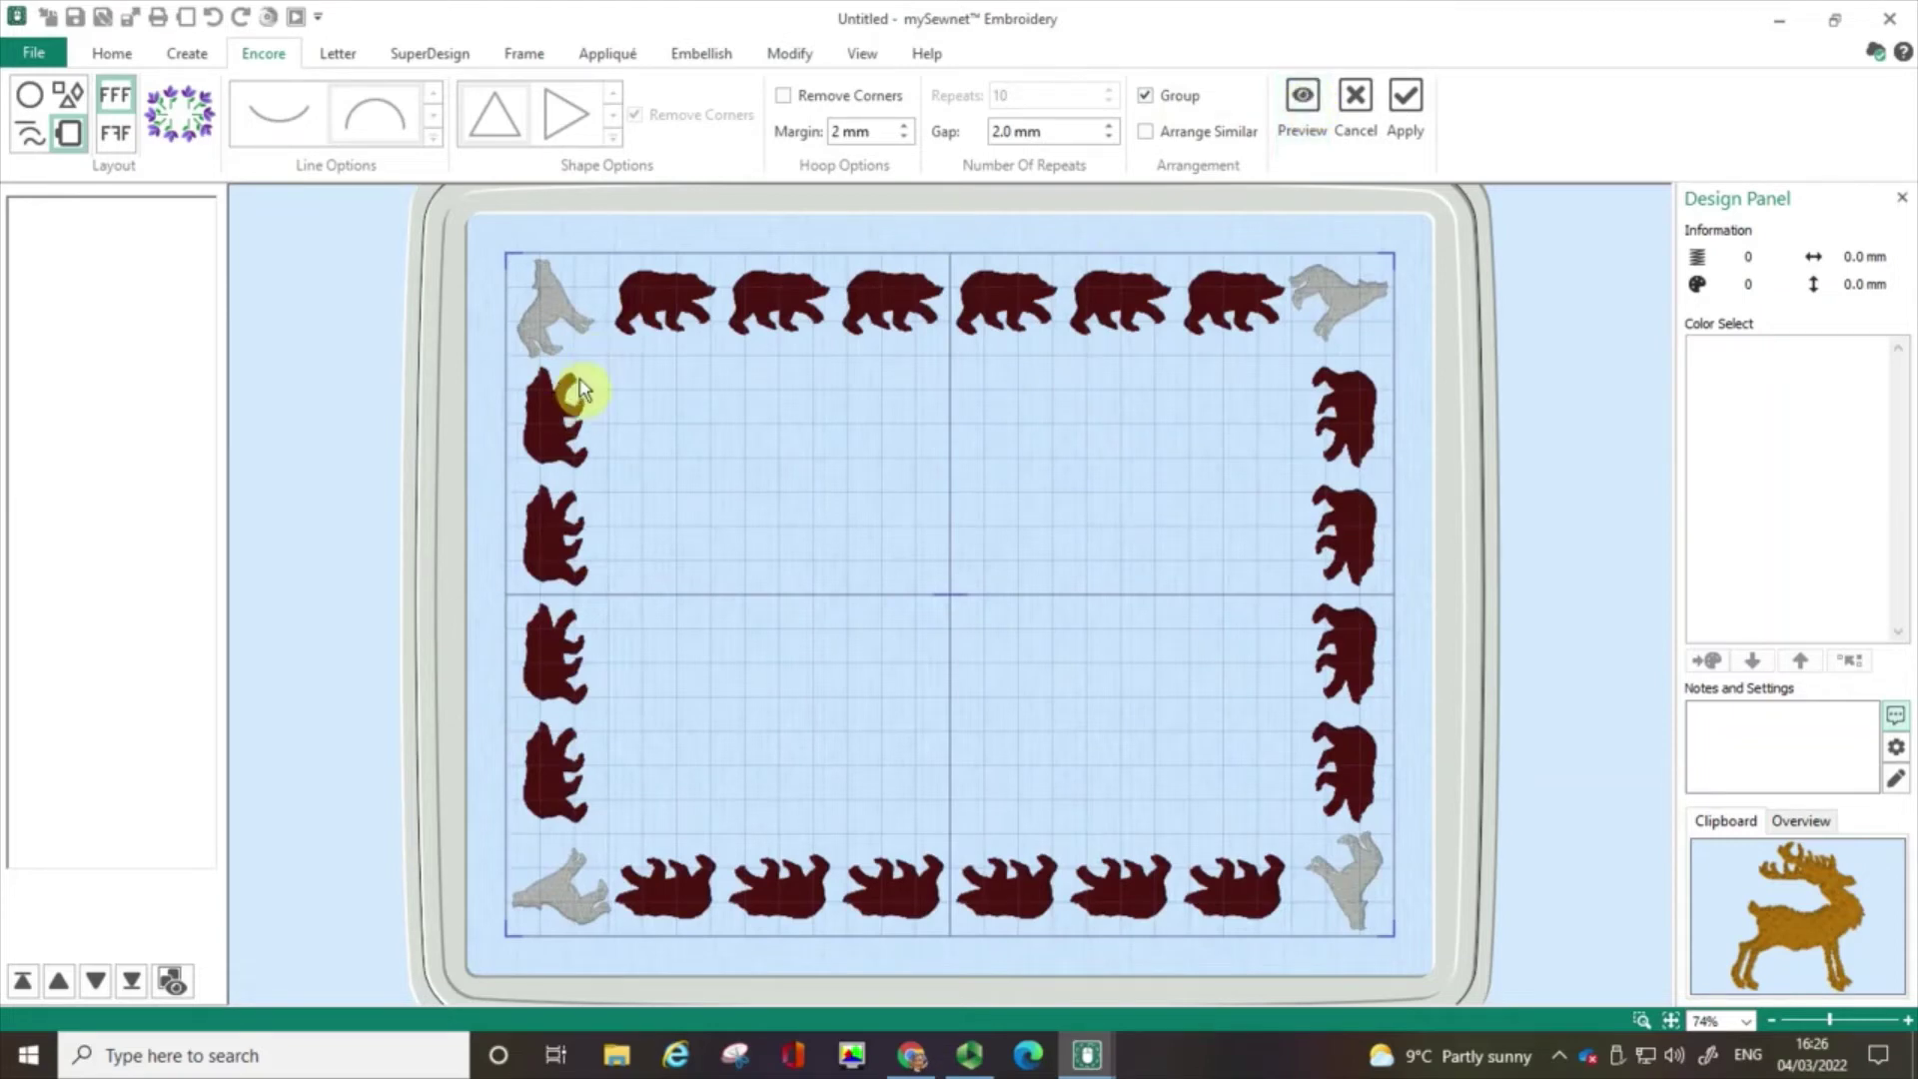
click(557, 329)
Step: Leave Remove Corners unchecked so wolves fill all four hoop corners in the preview
click(781, 92)
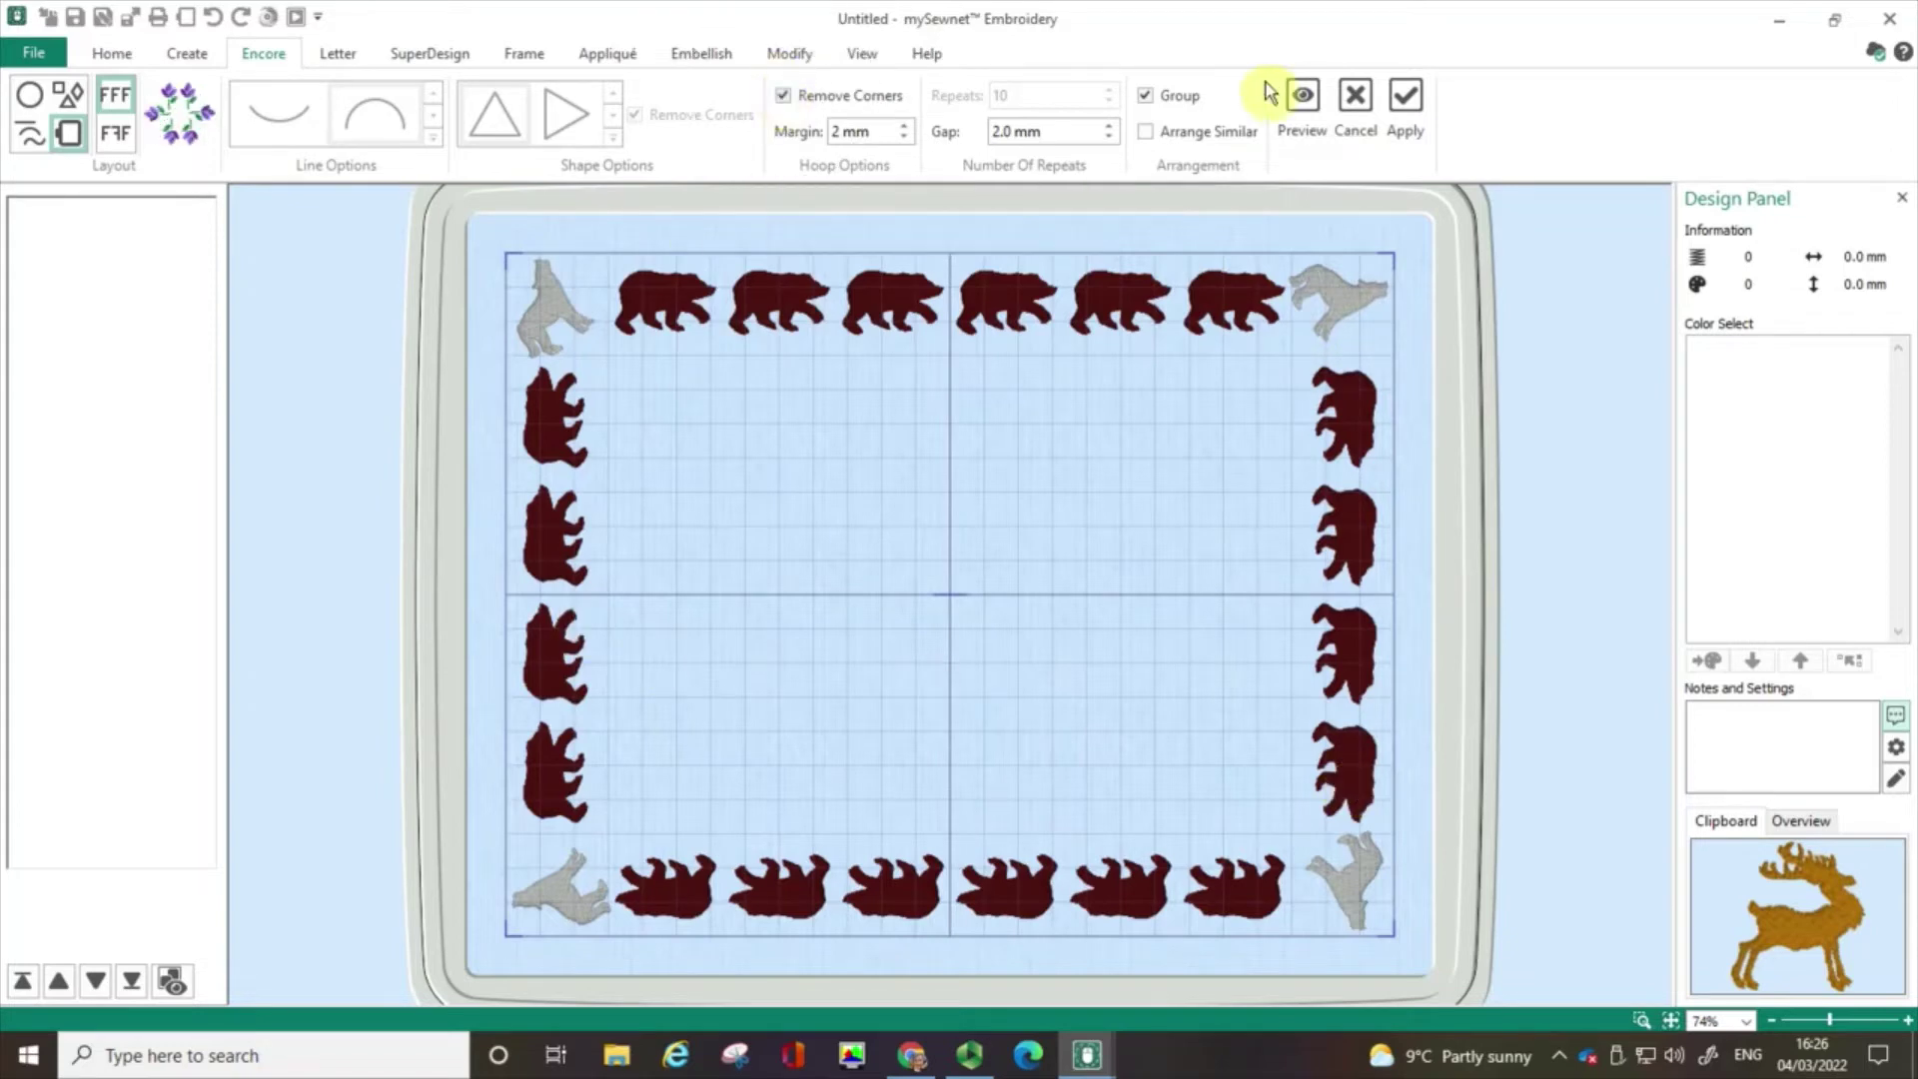
click(1299, 100)
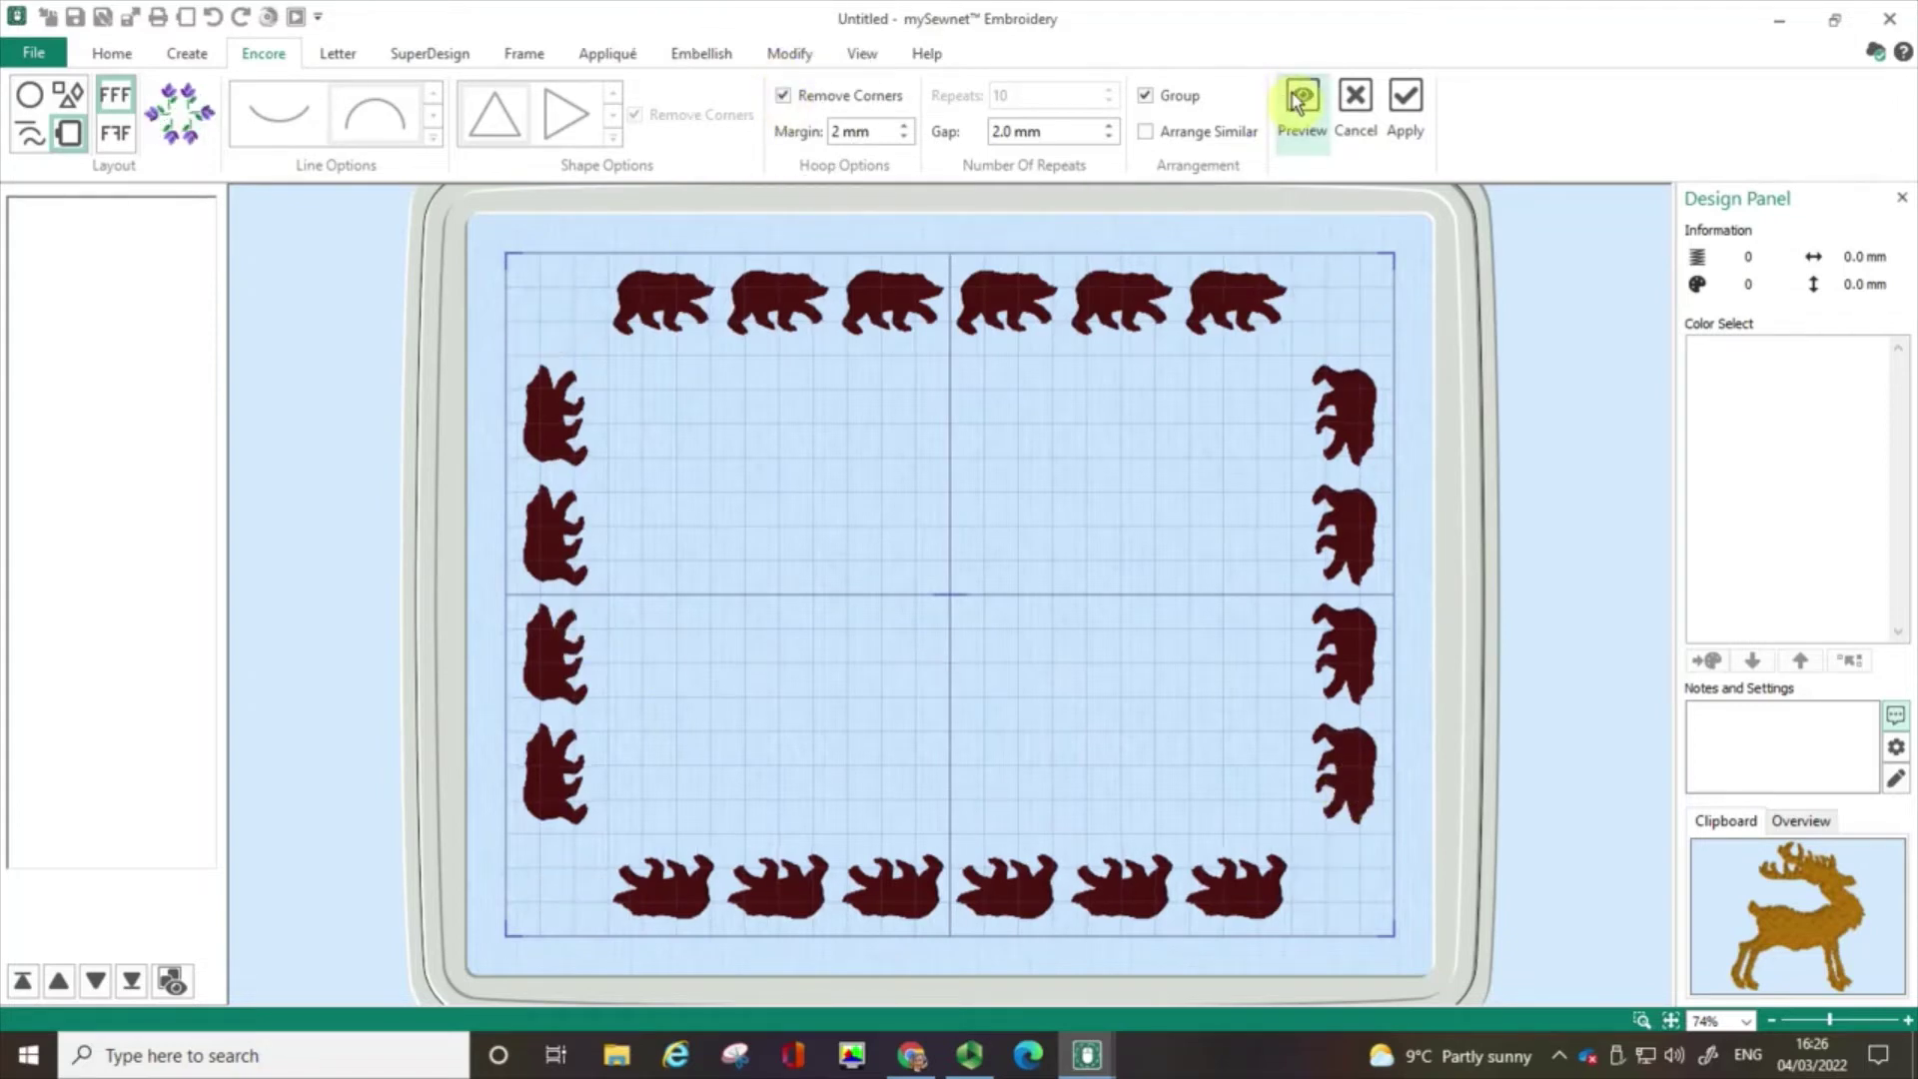
click(783, 95)
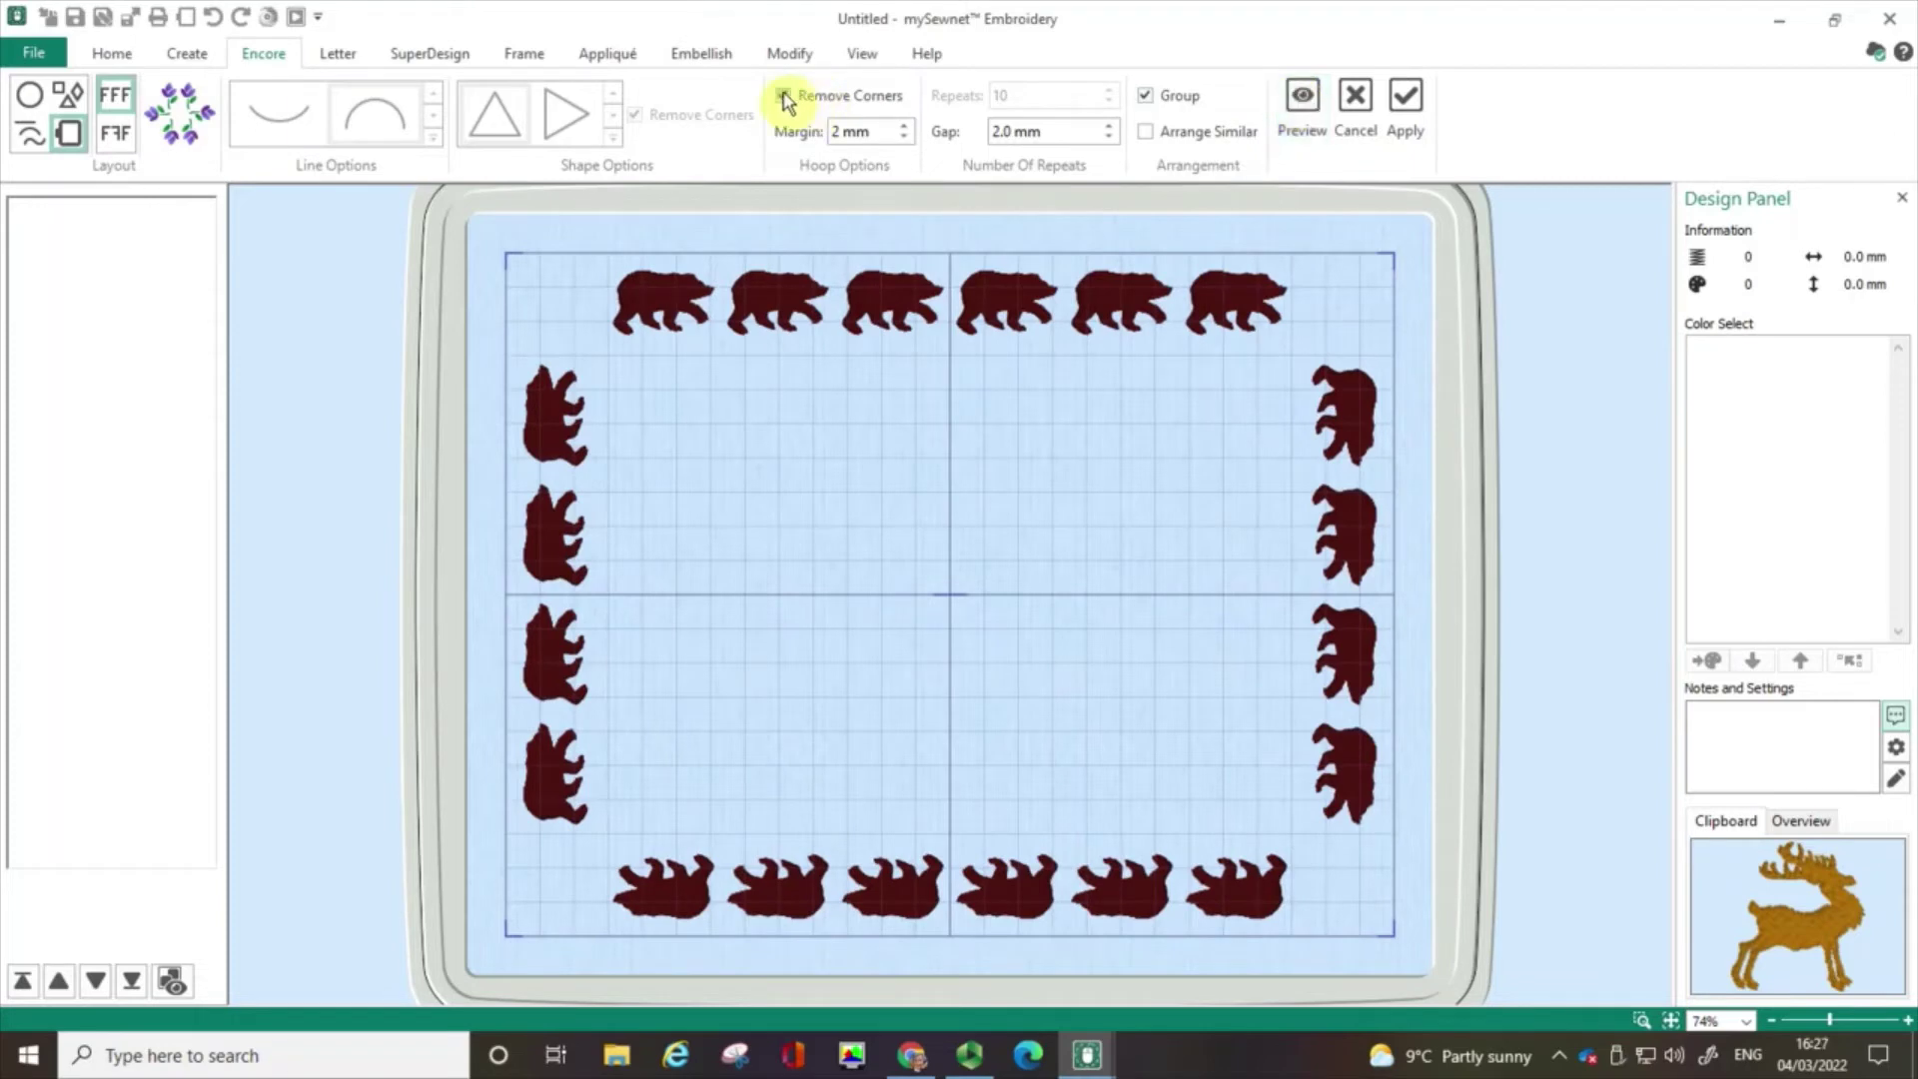
click(1299, 95)
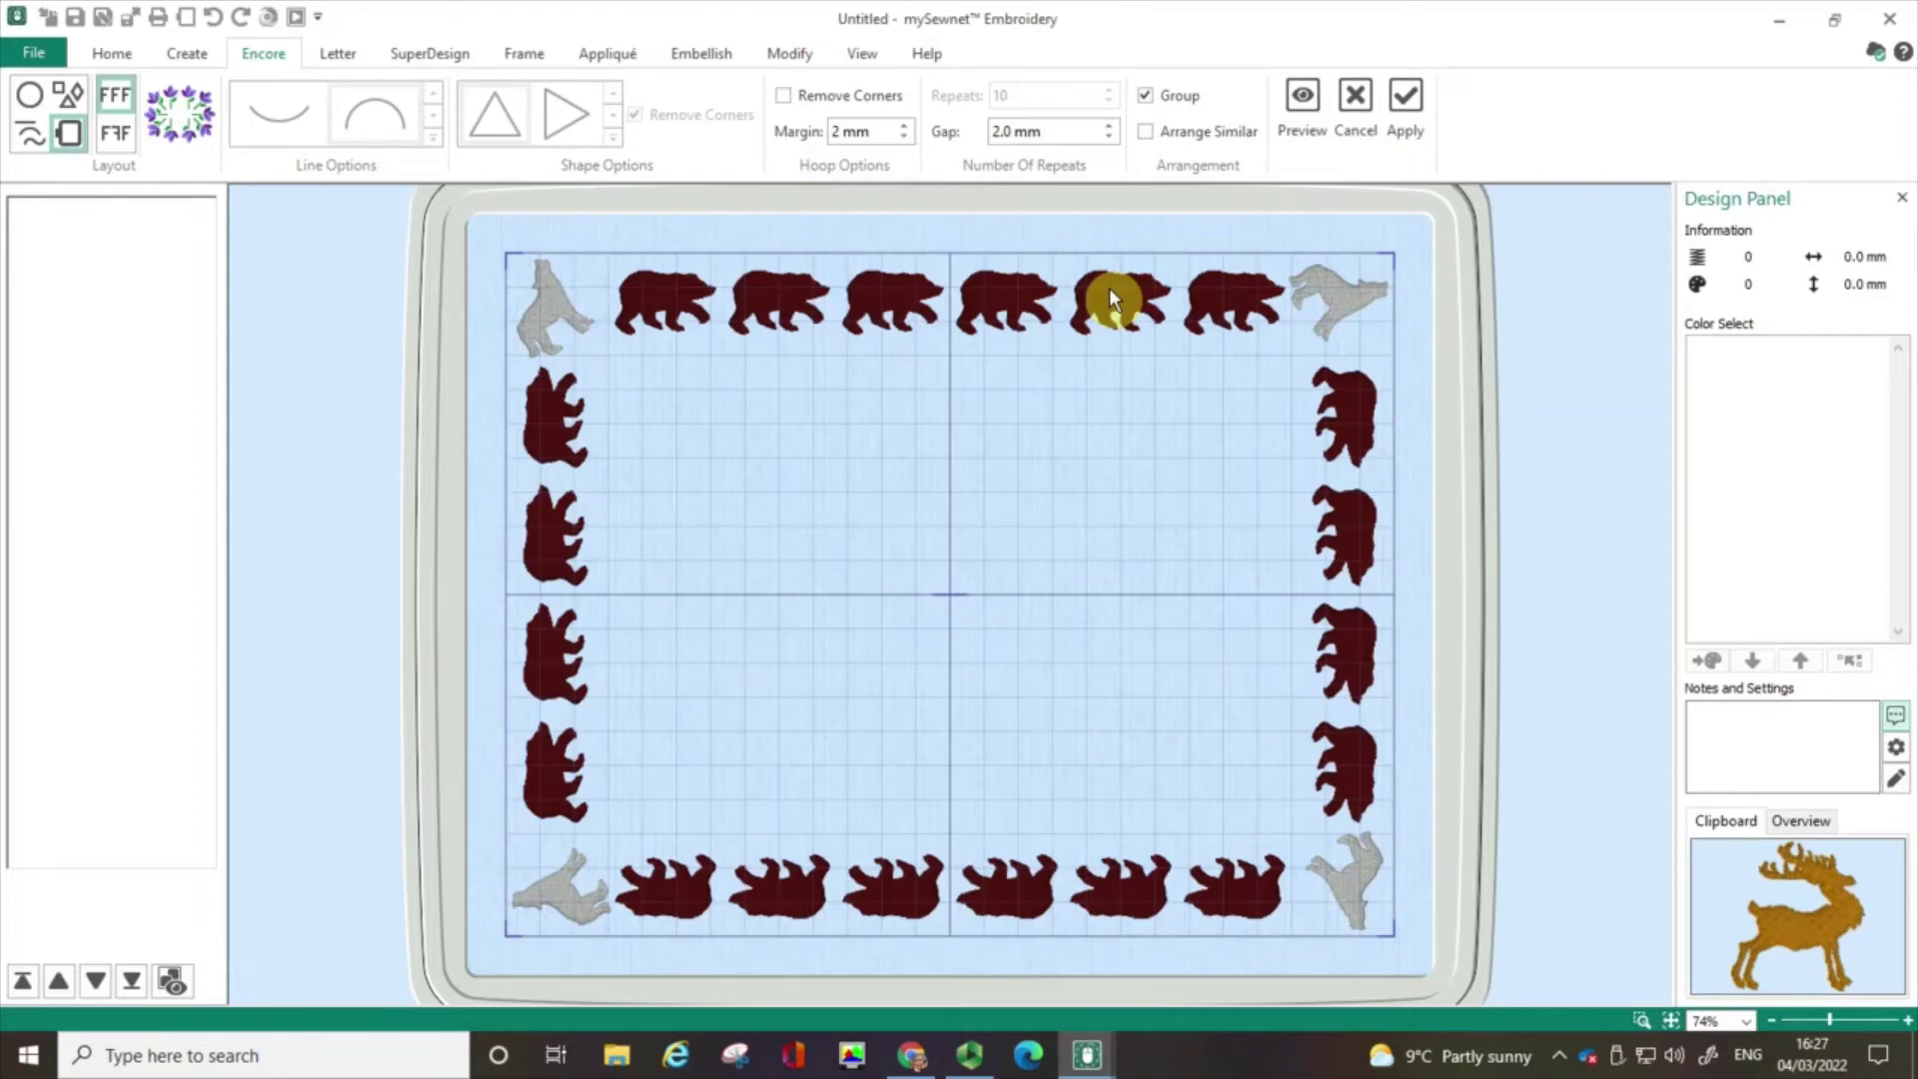
Step: Preview a Triangle shape repeat with wolf corners, stretched taller and wider across the hoop
click(62, 97)
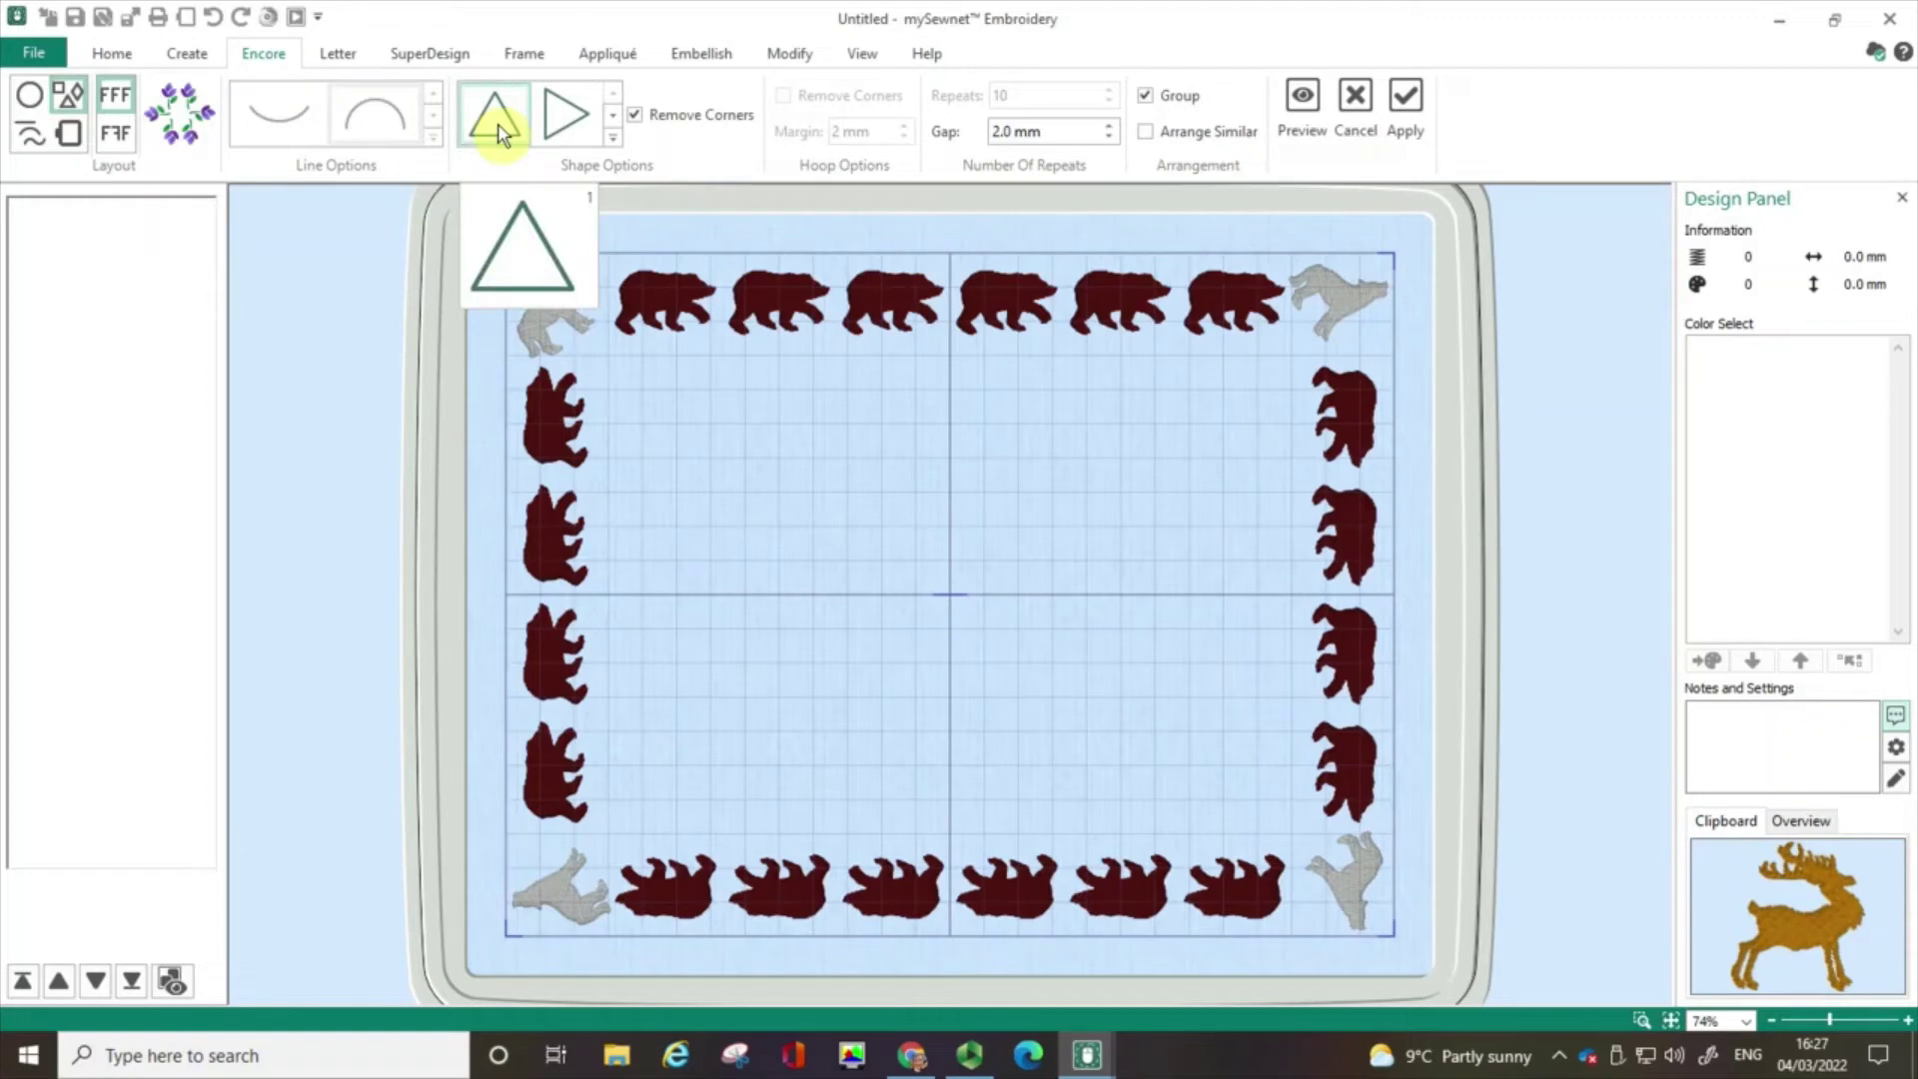
click(1308, 102)
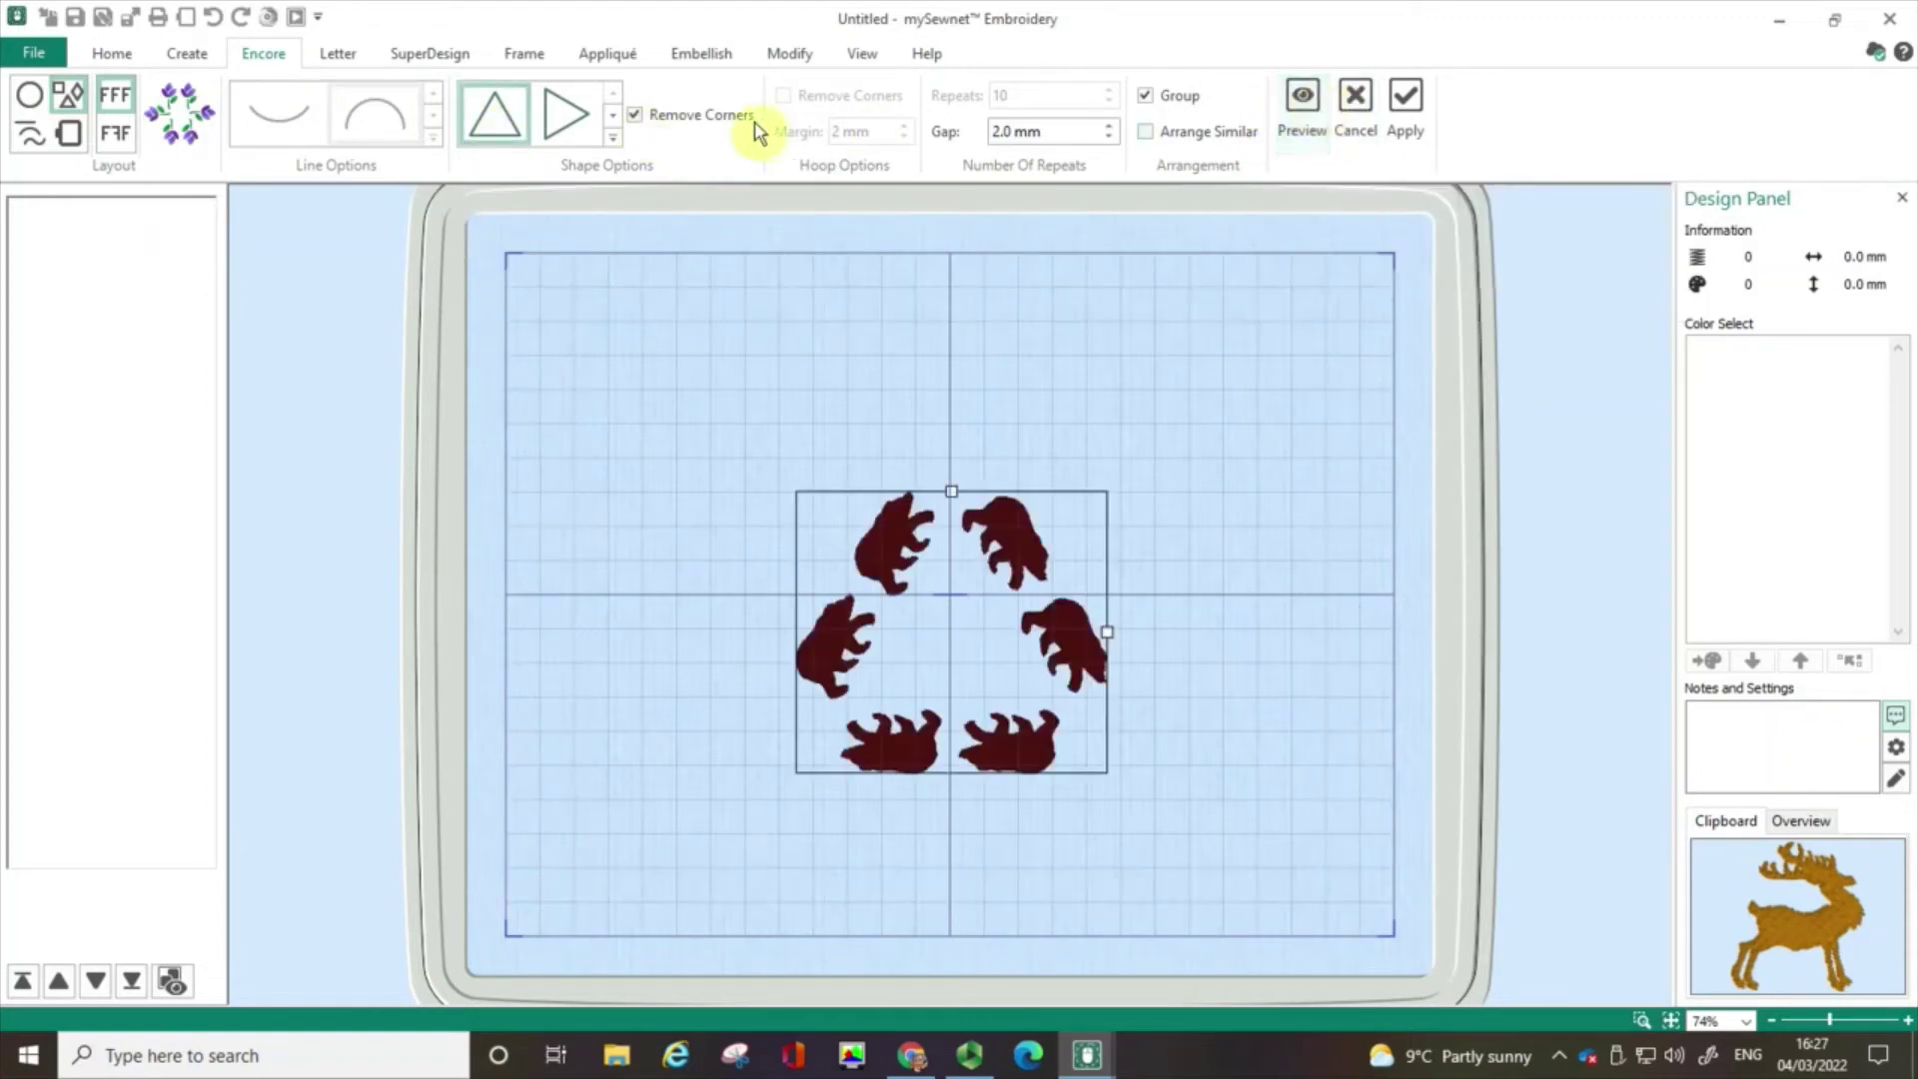
click(635, 119)
click(1303, 104)
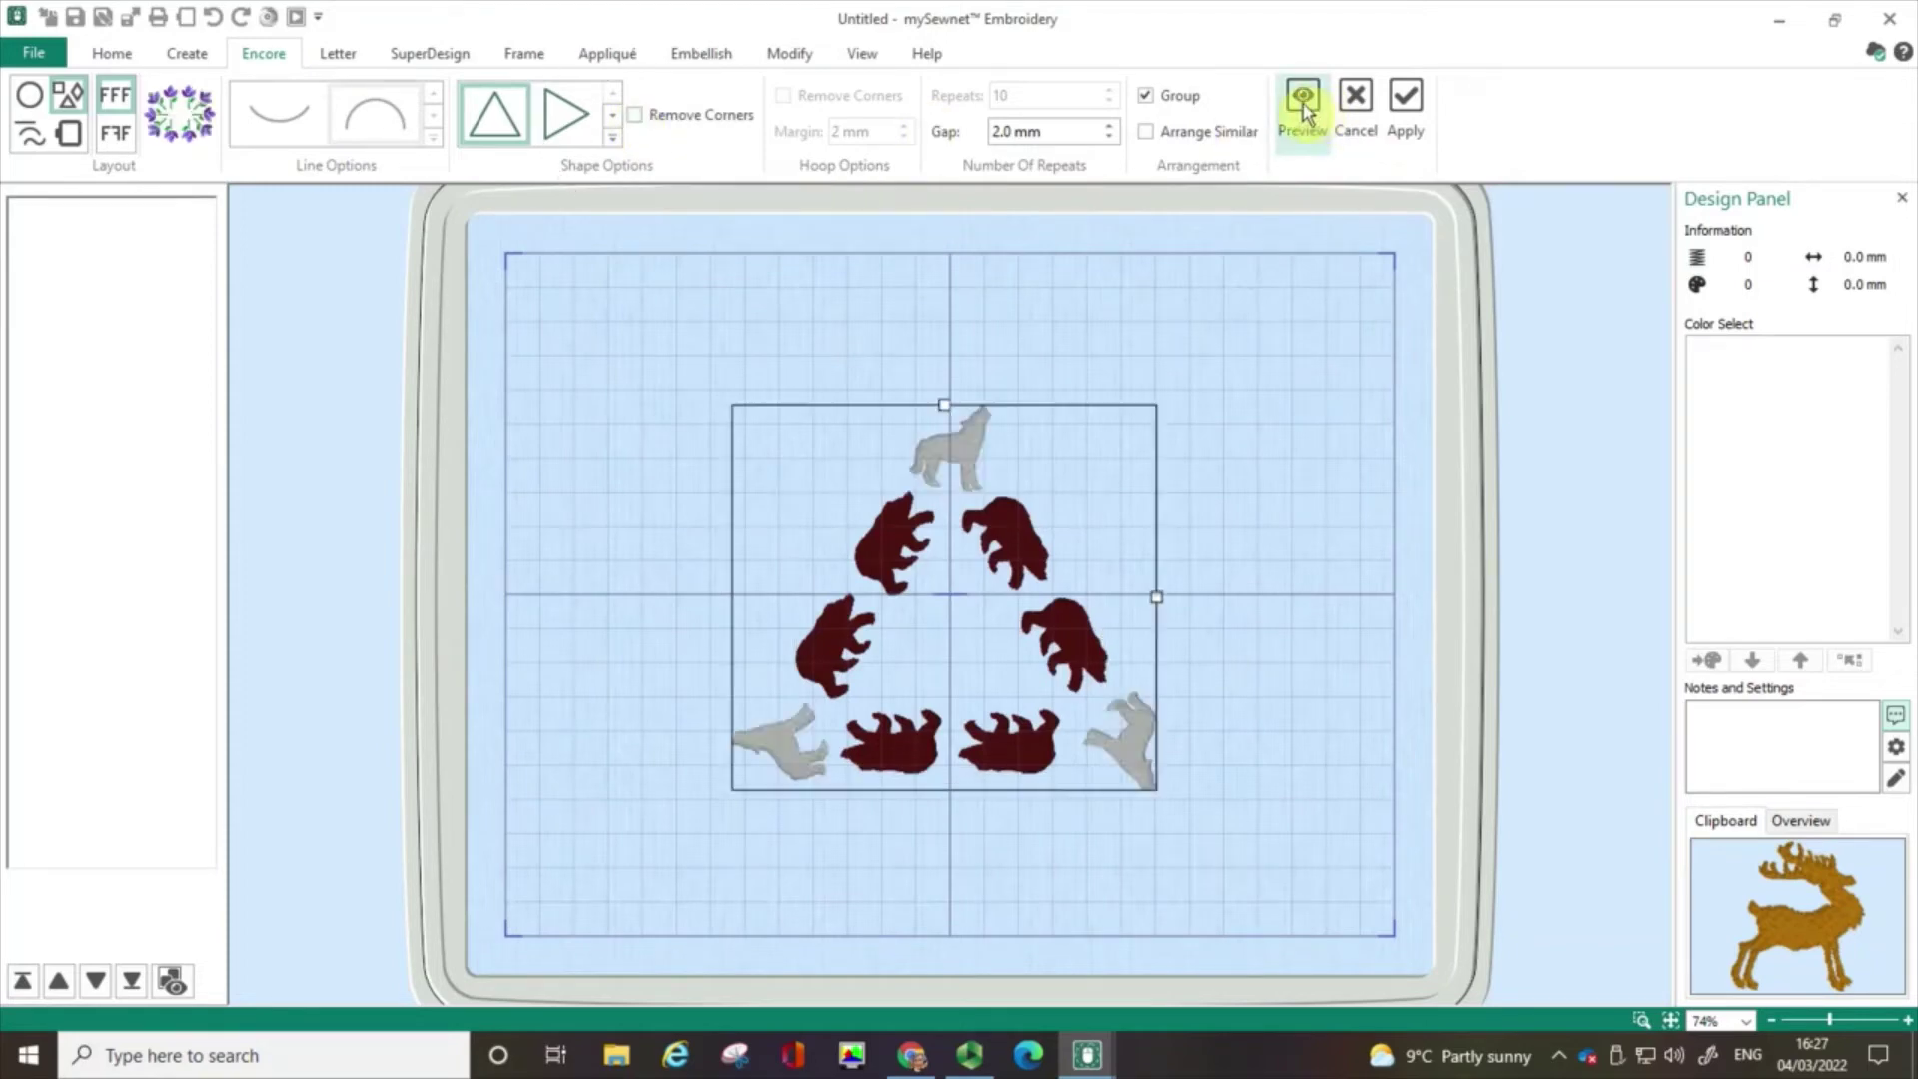
drag(948, 412, 955, 276)
drag(1156, 603, 1319, 618)
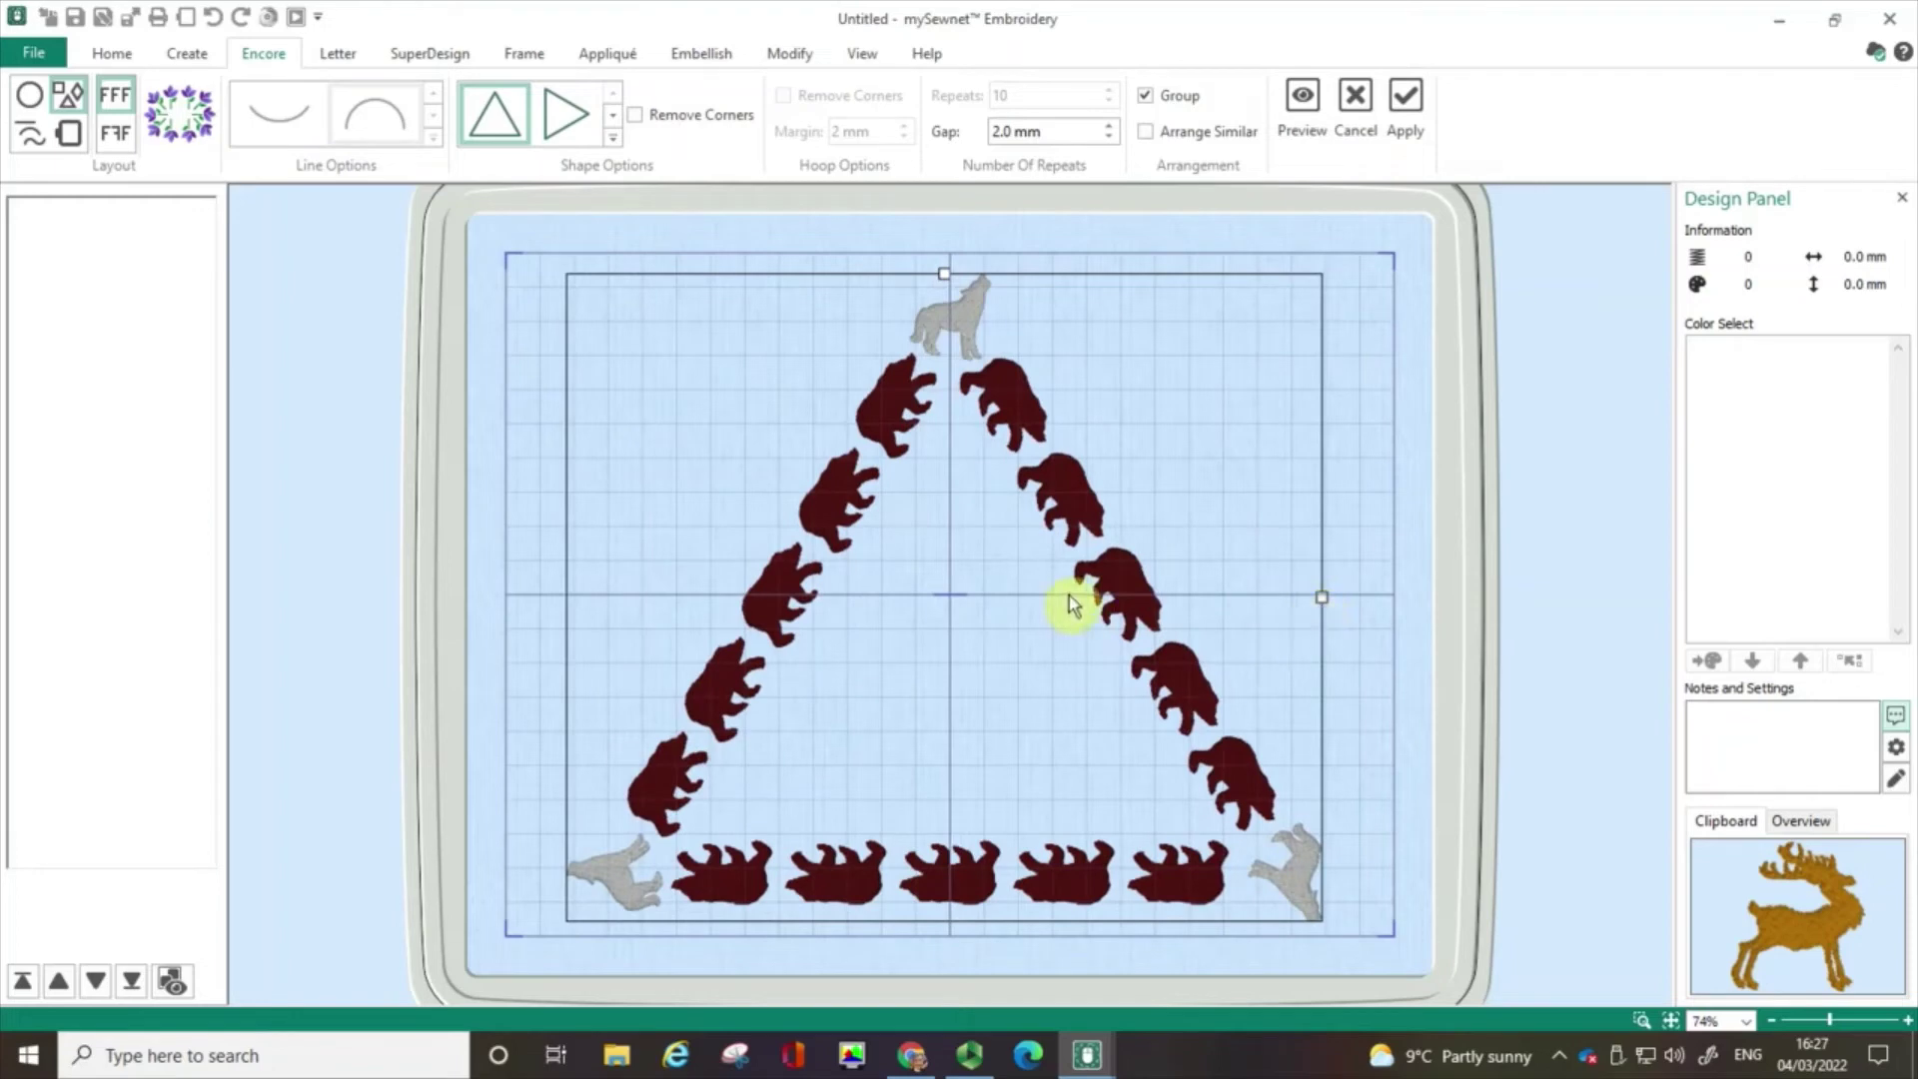
Step: Cancel the triangle repeat, leaving only the original wolf-and-bear pair
click(1144, 600)
click(551, 889)
click(1352, 99)
Step: Paste the reindeer from the Clipboard and place it just right of the bear
click(889, 595)
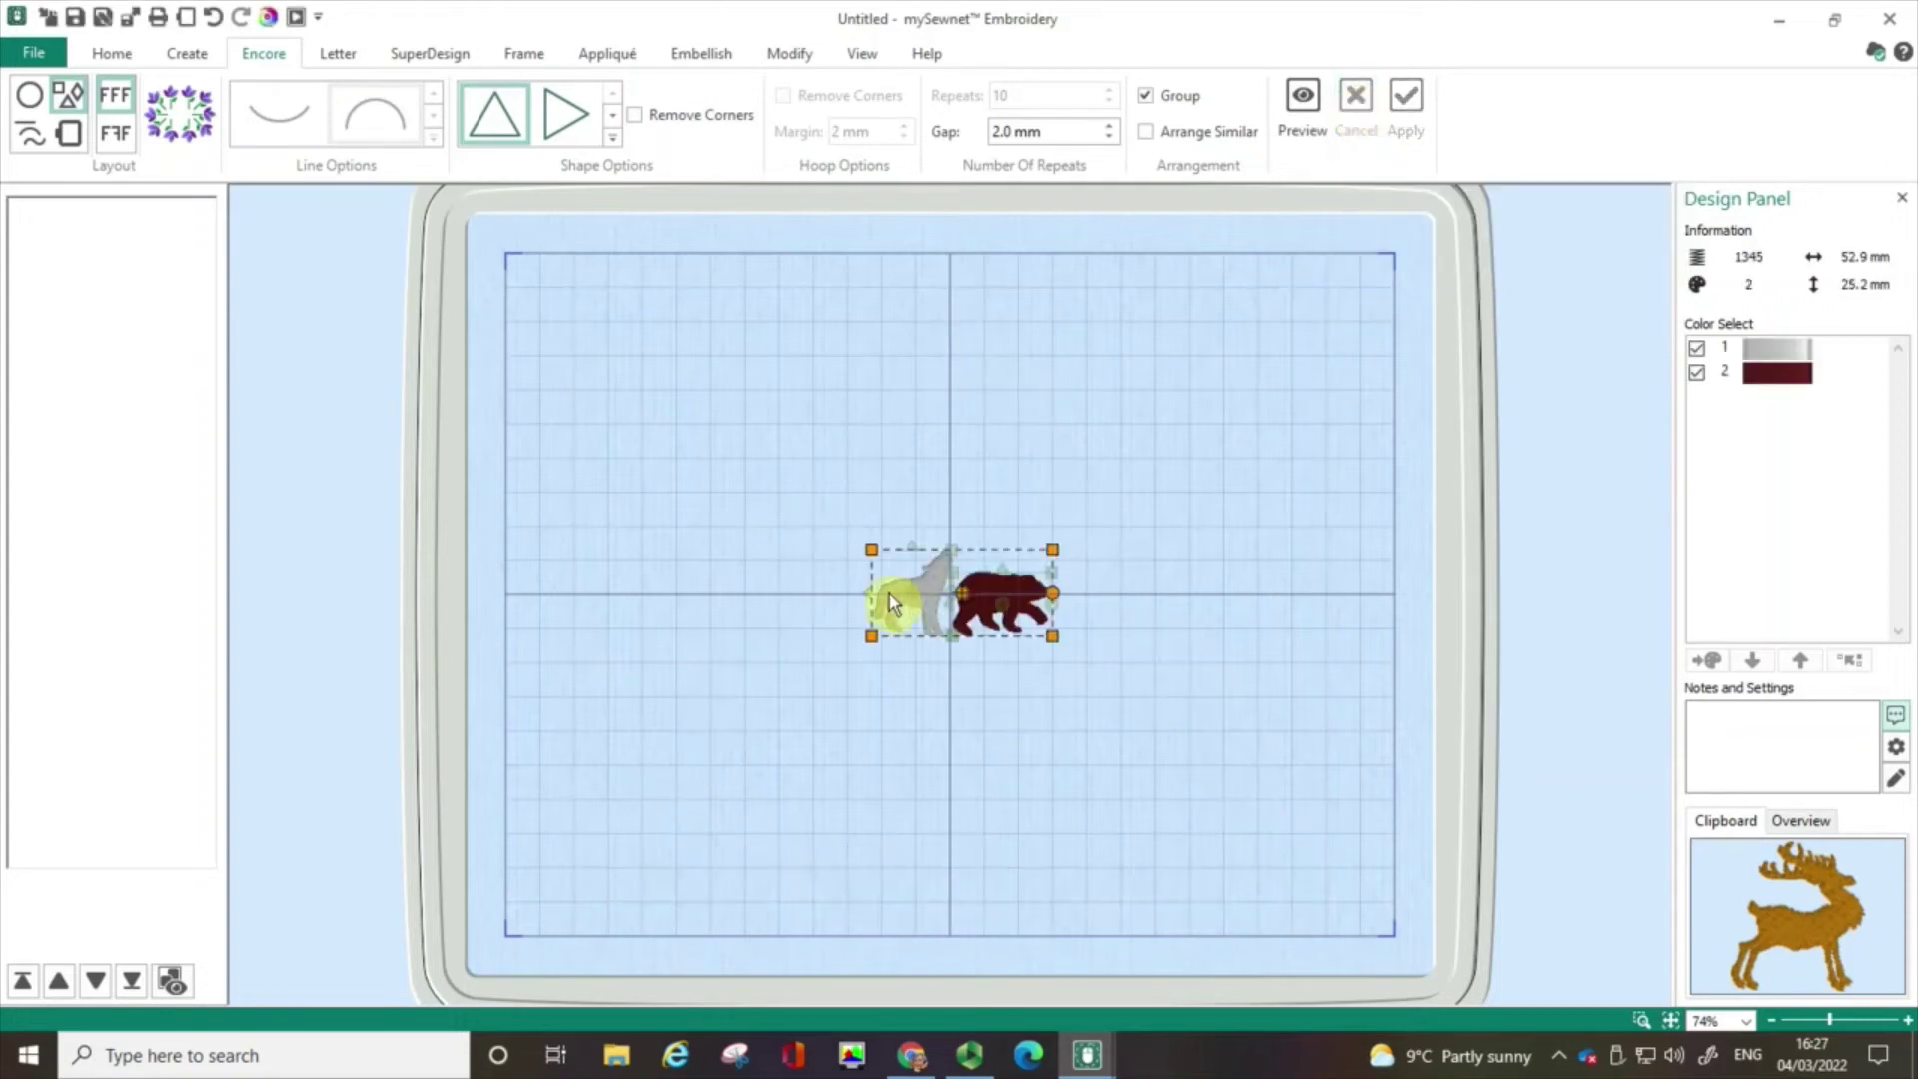
click(1012, 739)
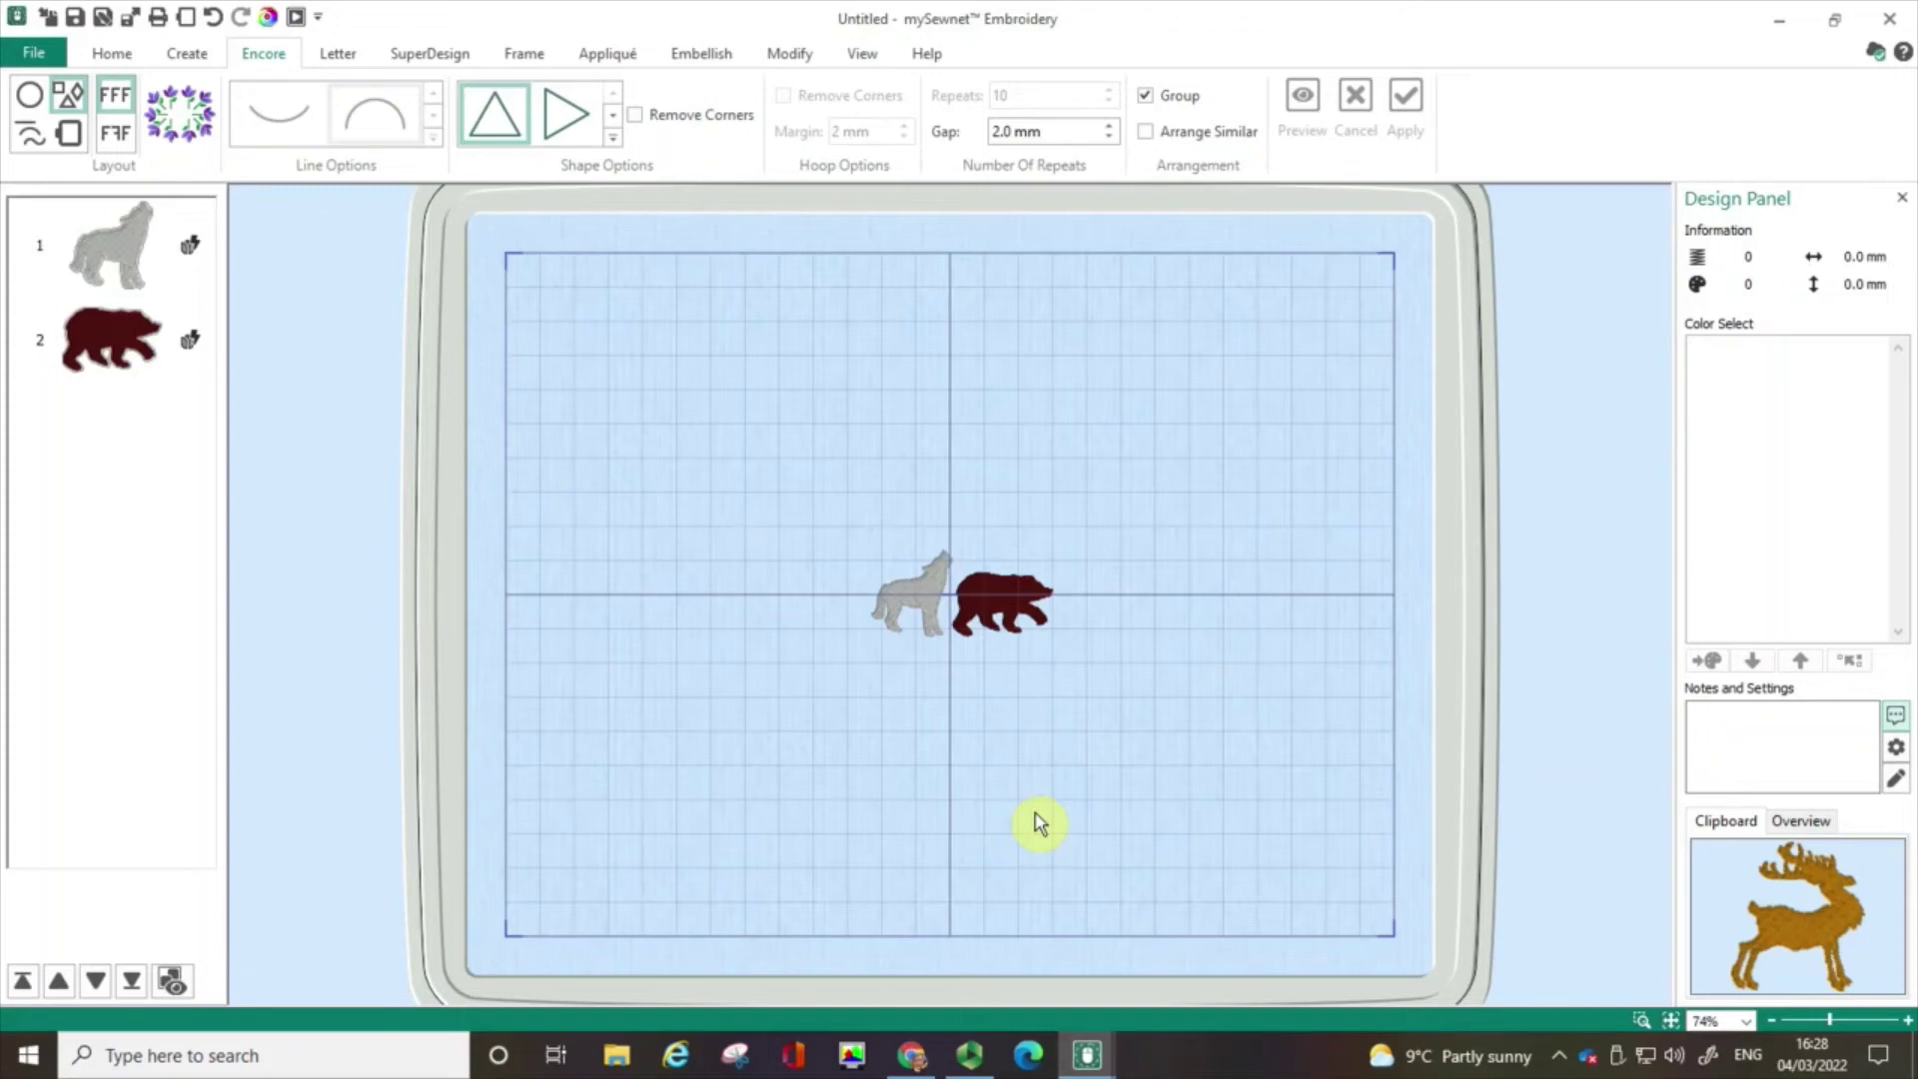
click(1808, 917)
click(1808, 917)
double_click(1808, 917)
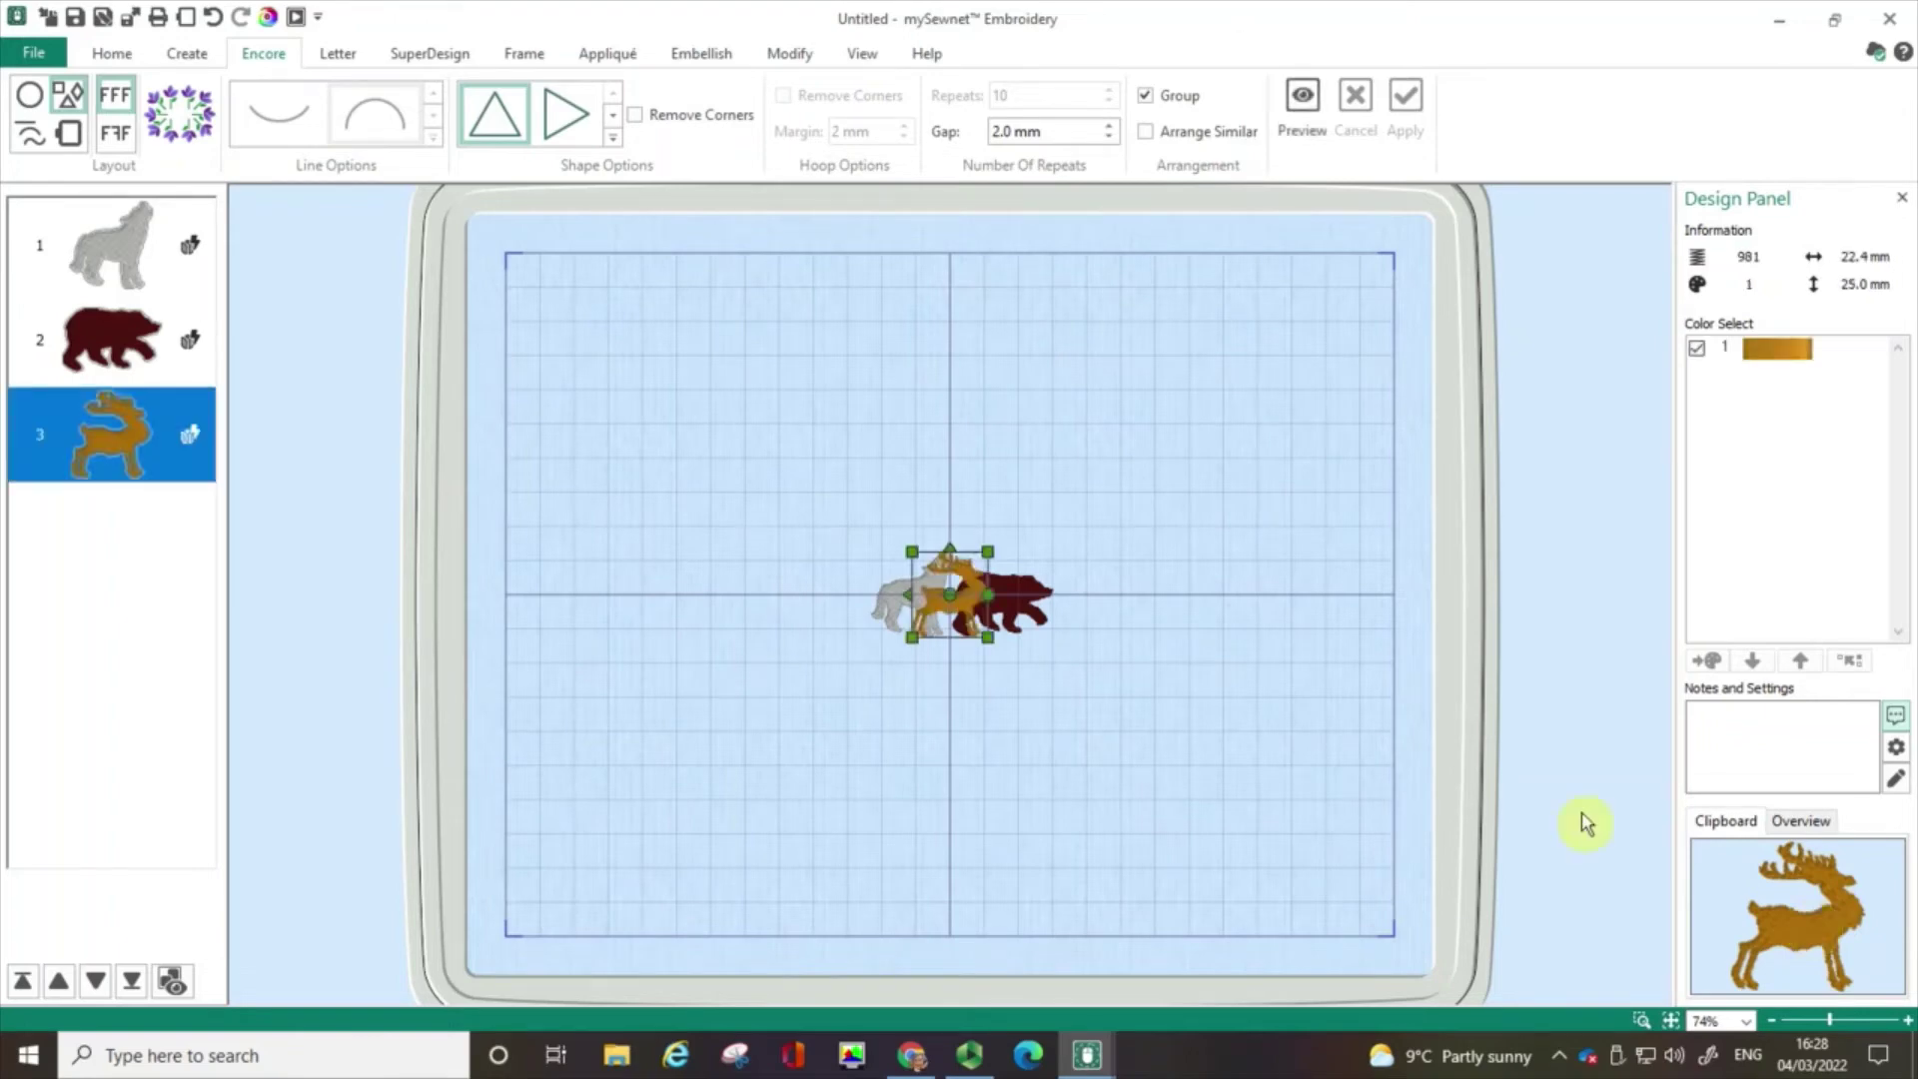
click(985, 600)
drag(965, 596, 1108, 600)
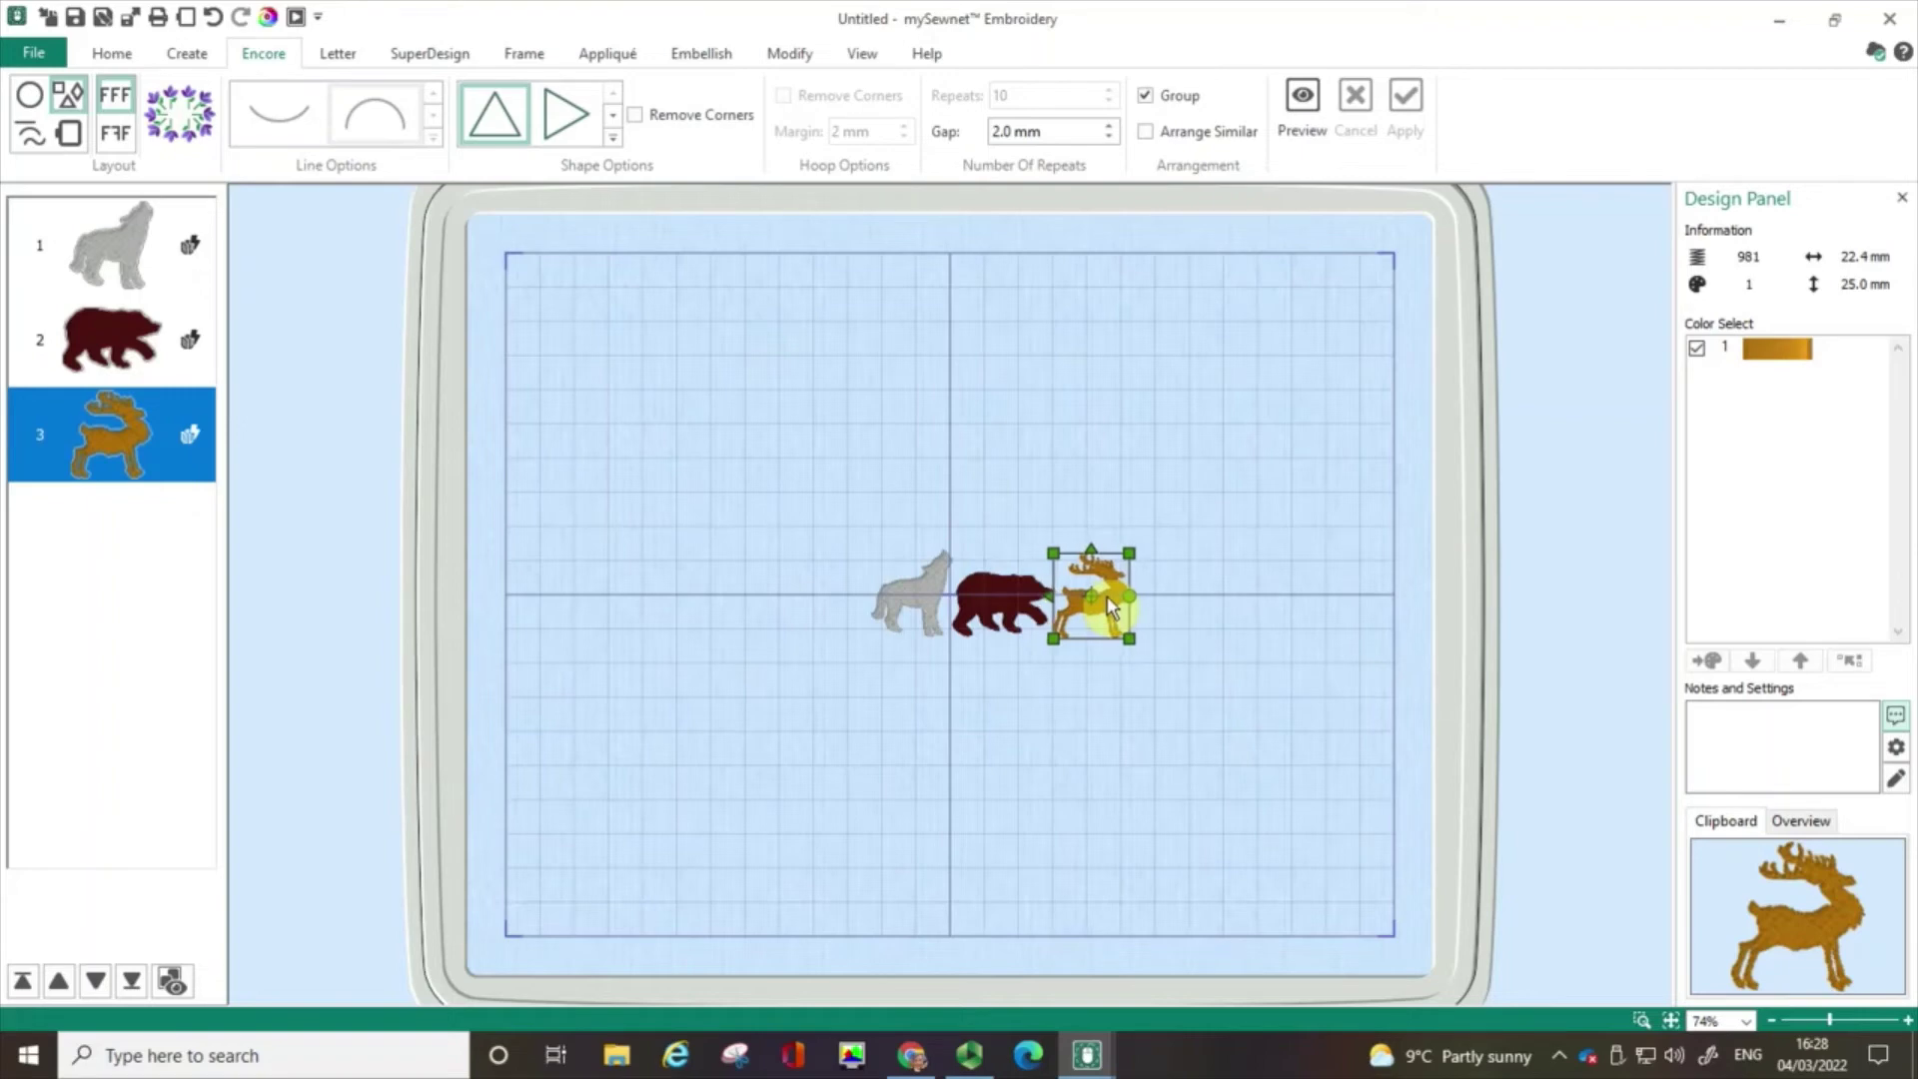
click(1069, 711)
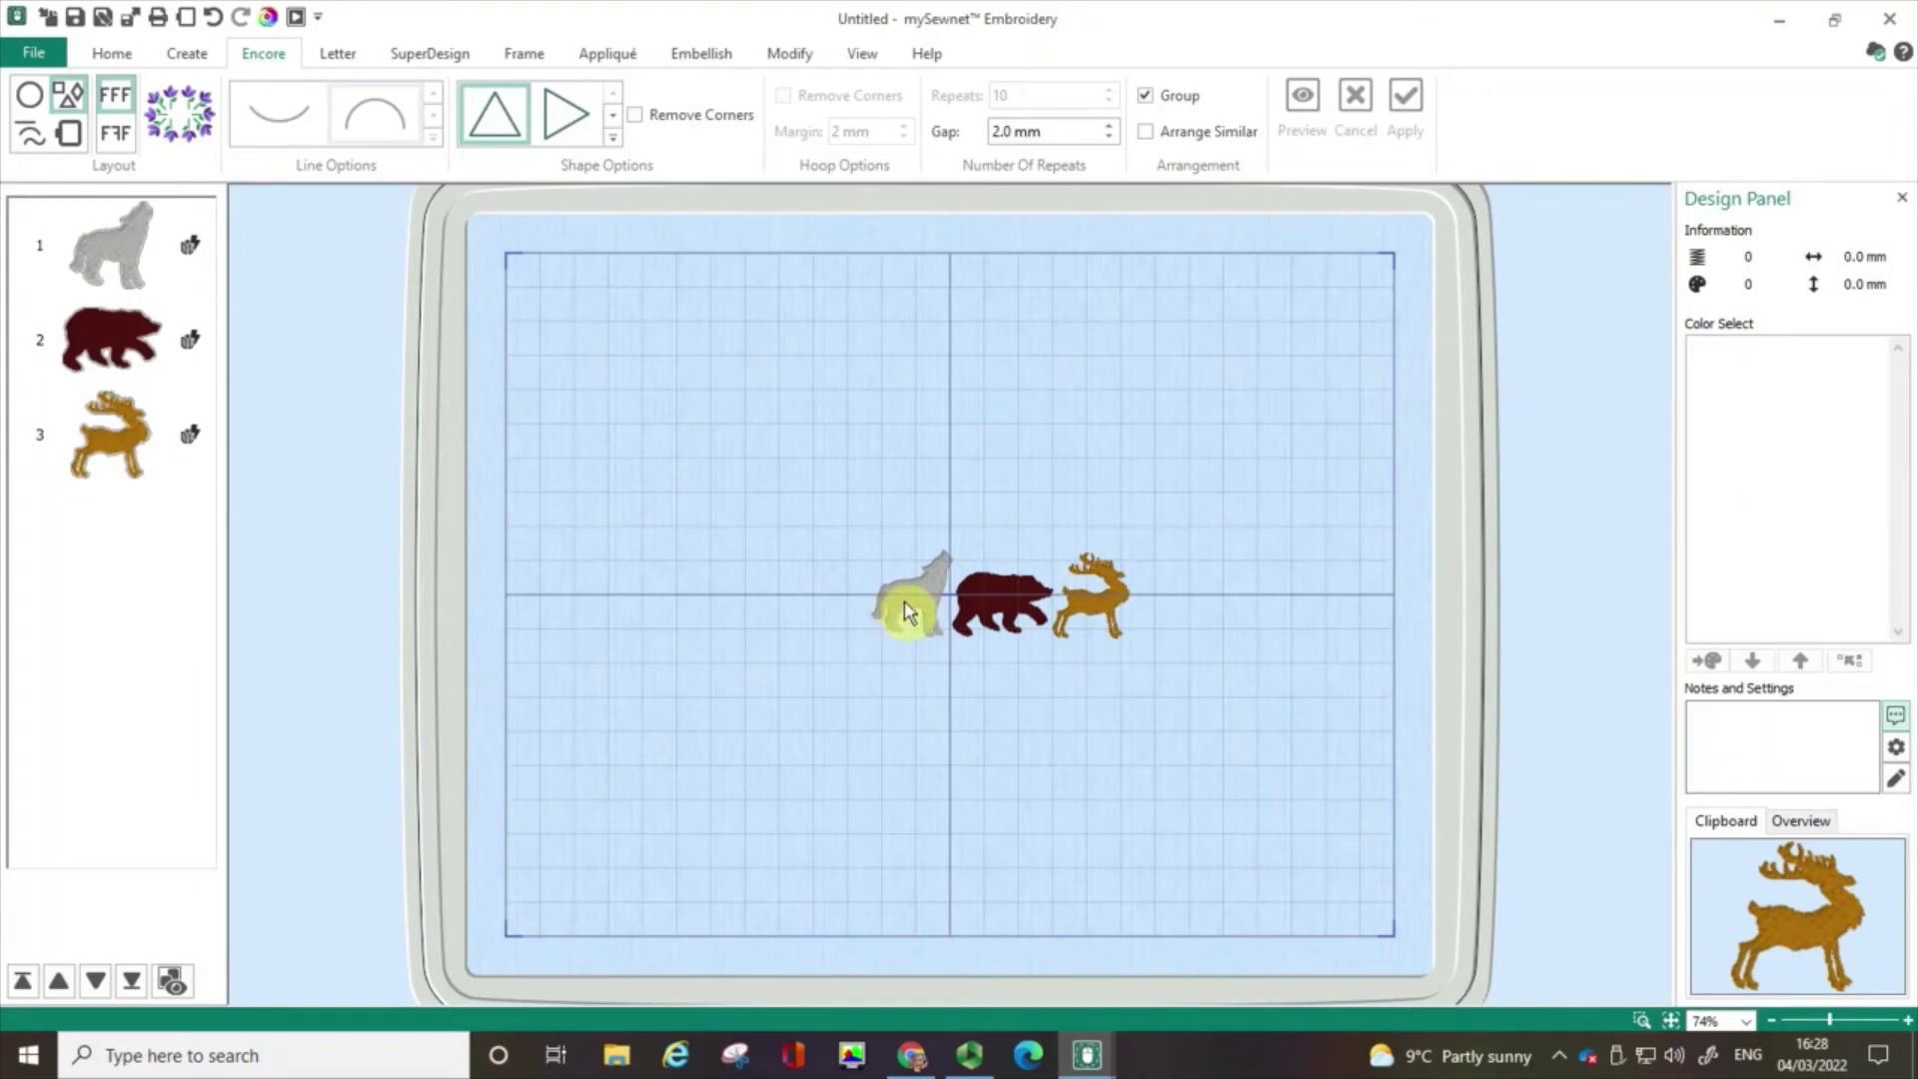
Step: Select the wolf, bear and reindeer together and pick the Encore Circle layout
click(907, 612)
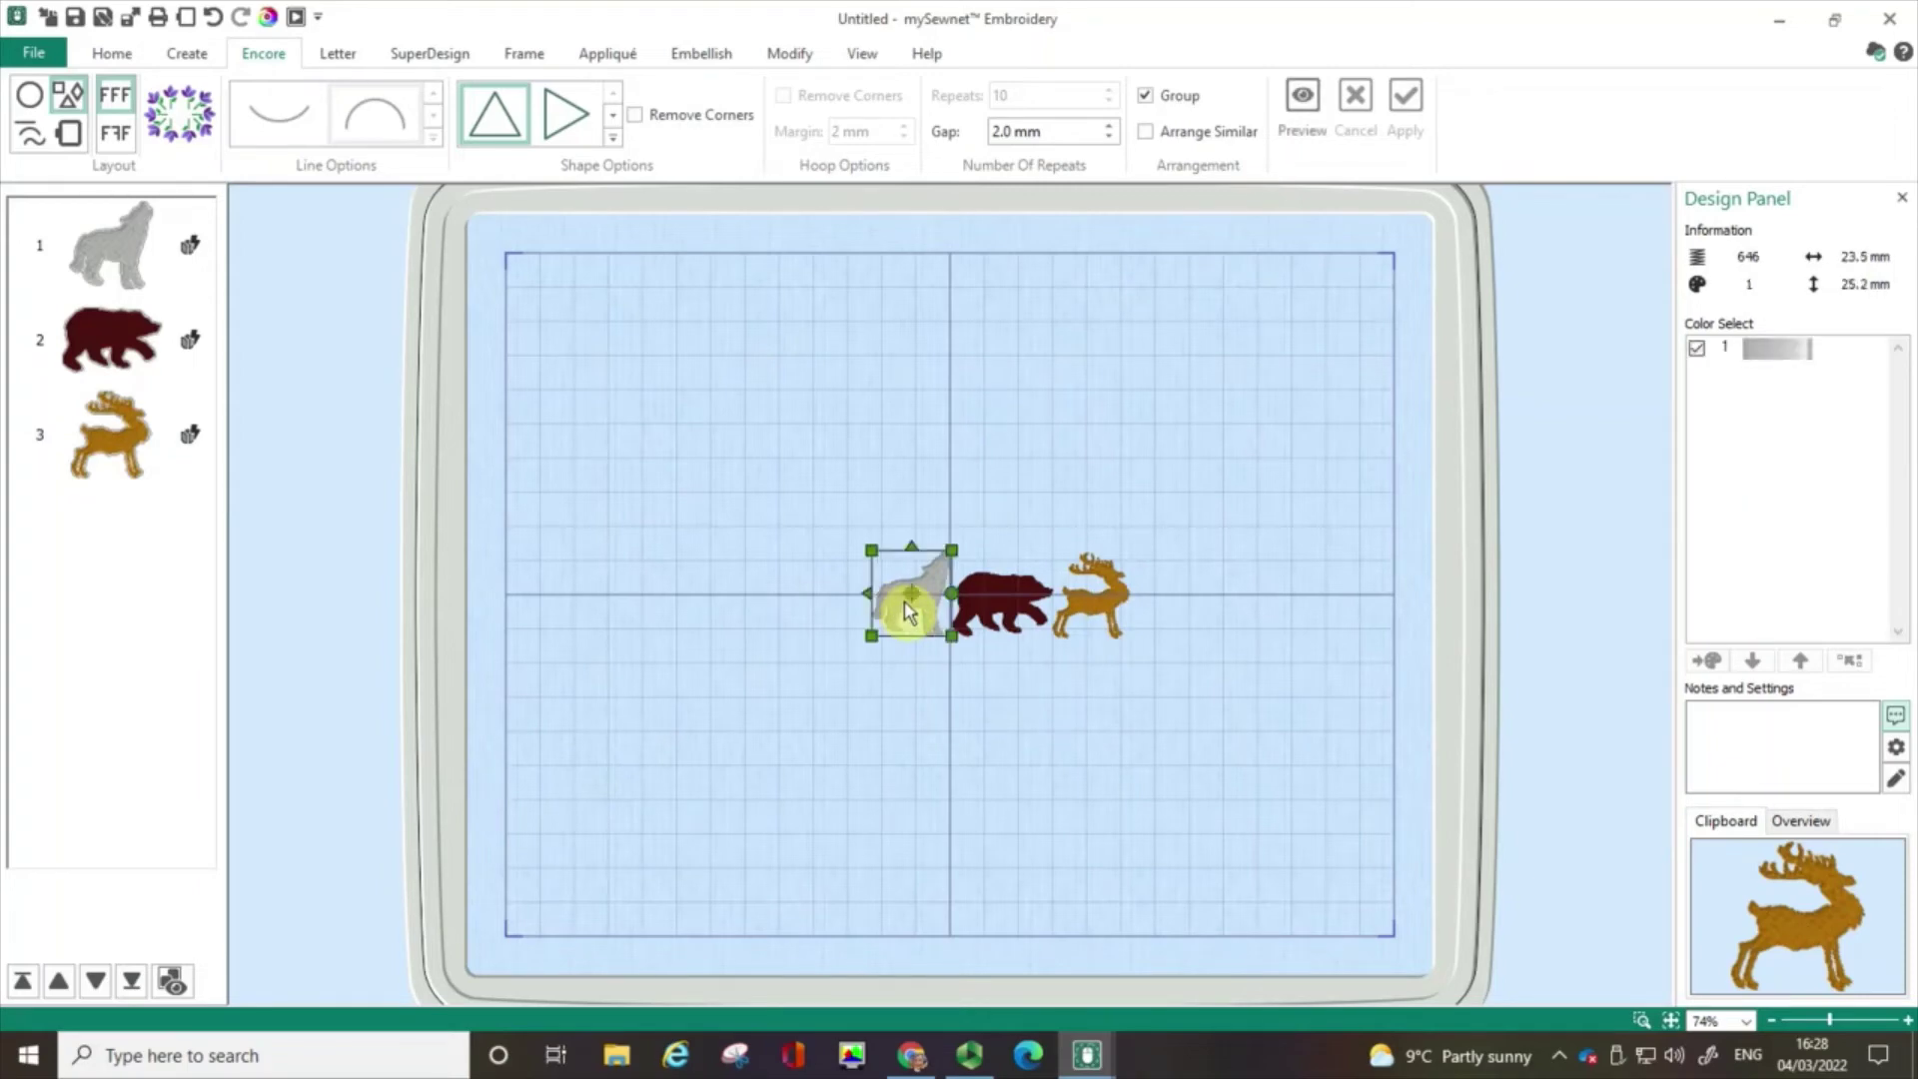
ctrl+click(1018, 612)
ctrl+click(1094, 599)
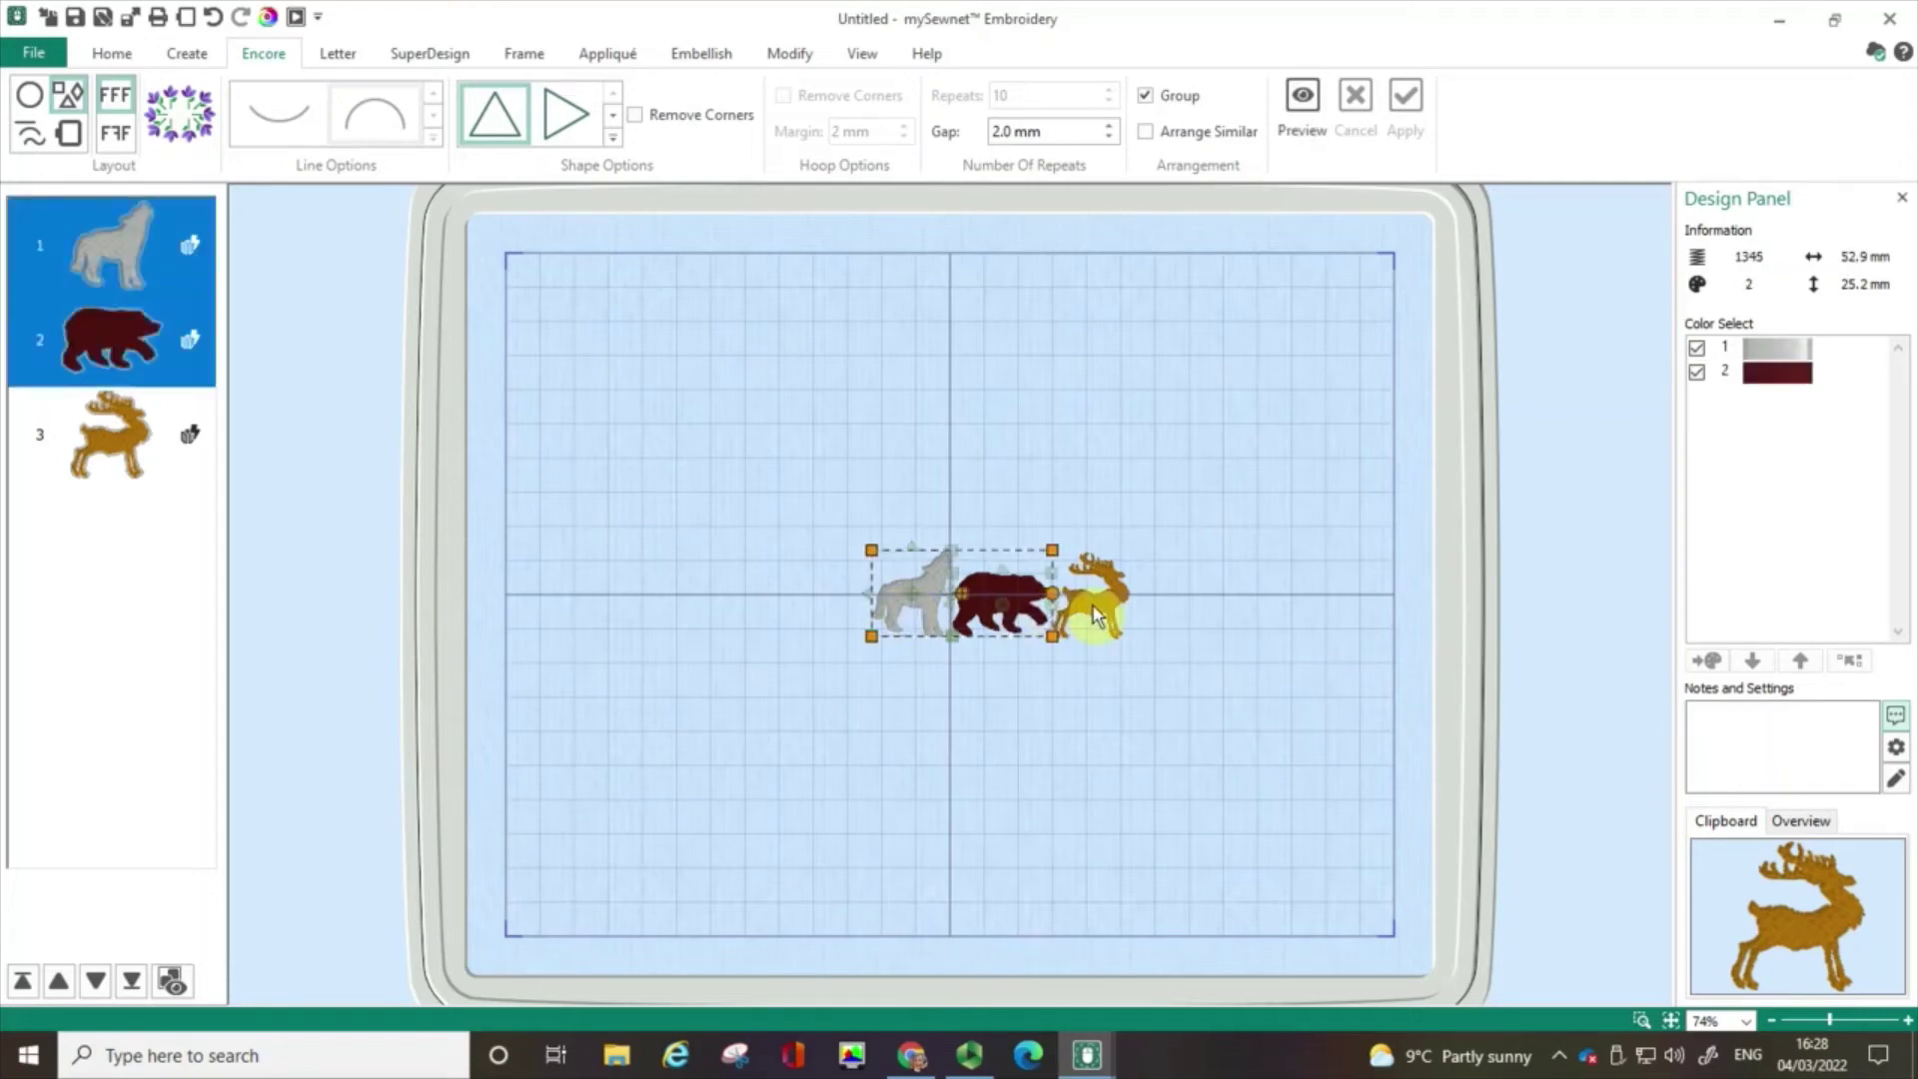
click(113, 56)
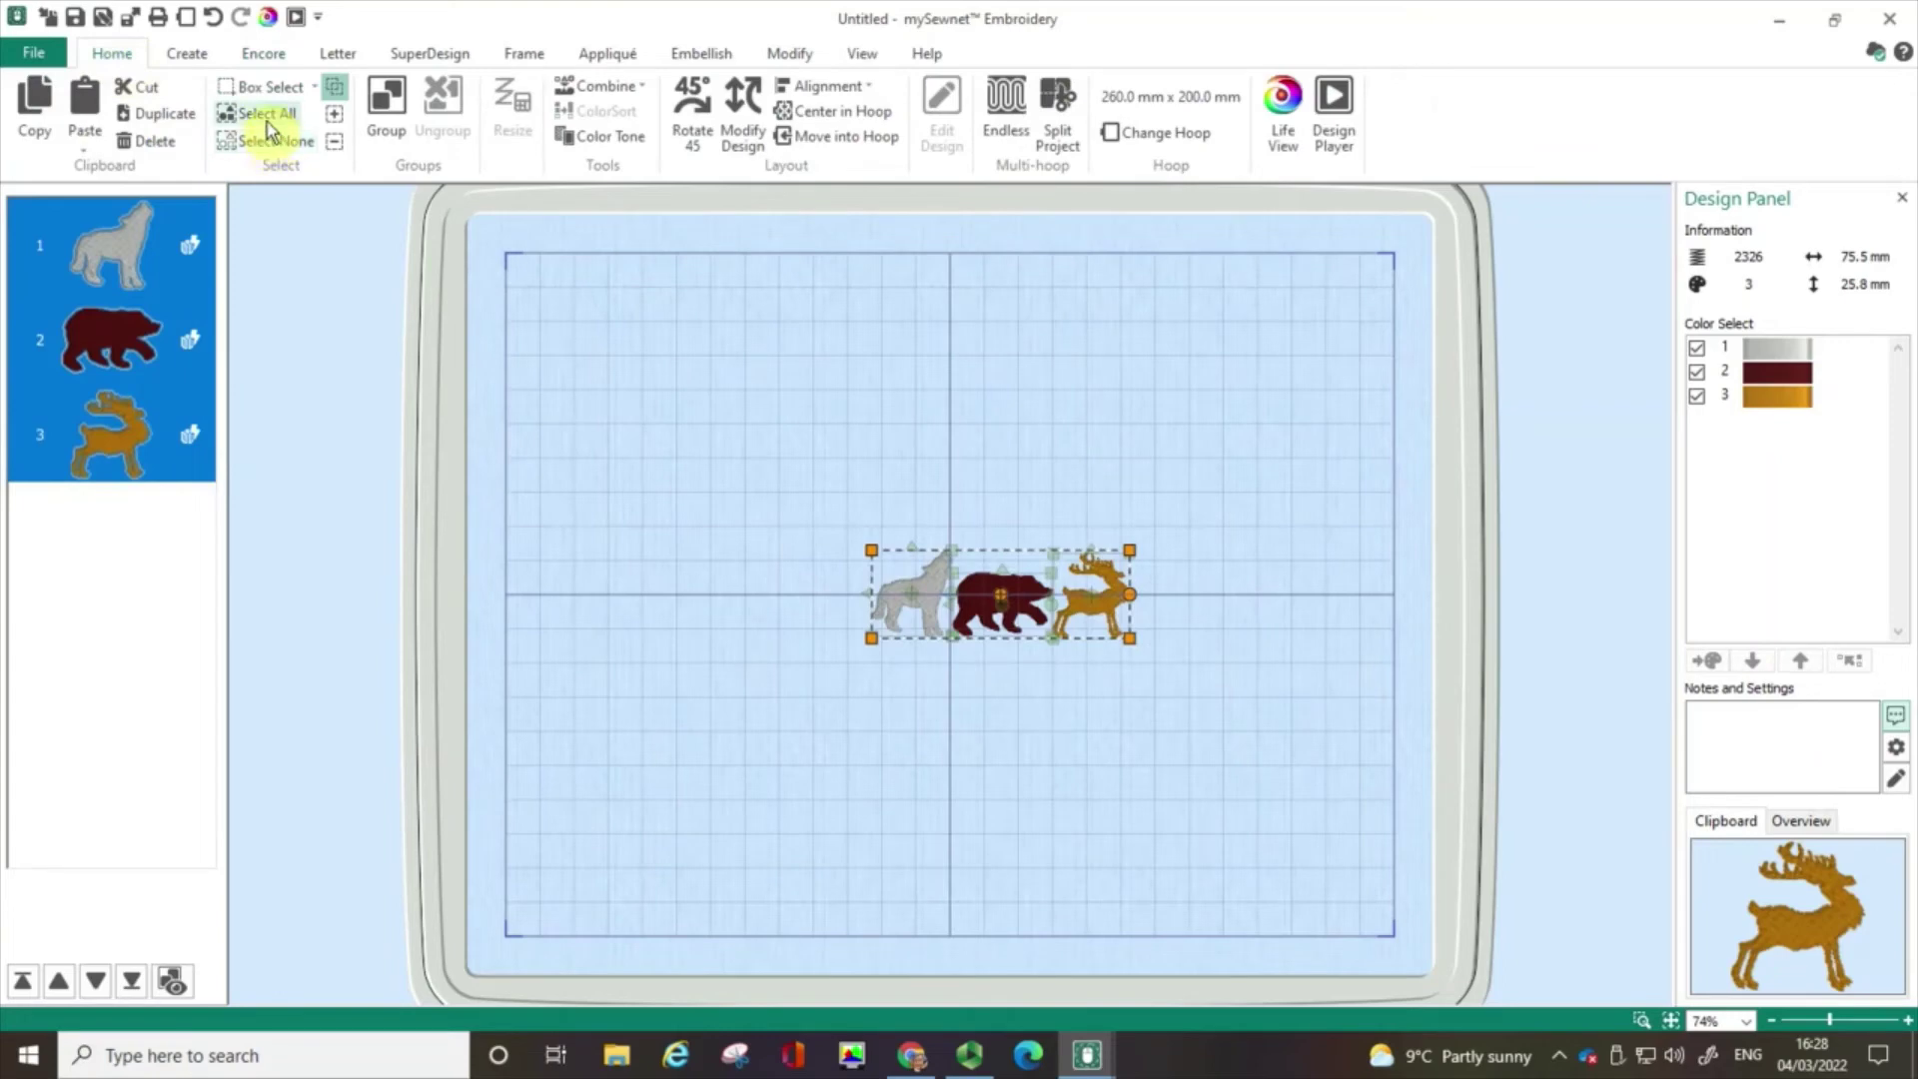
click(268, 128)
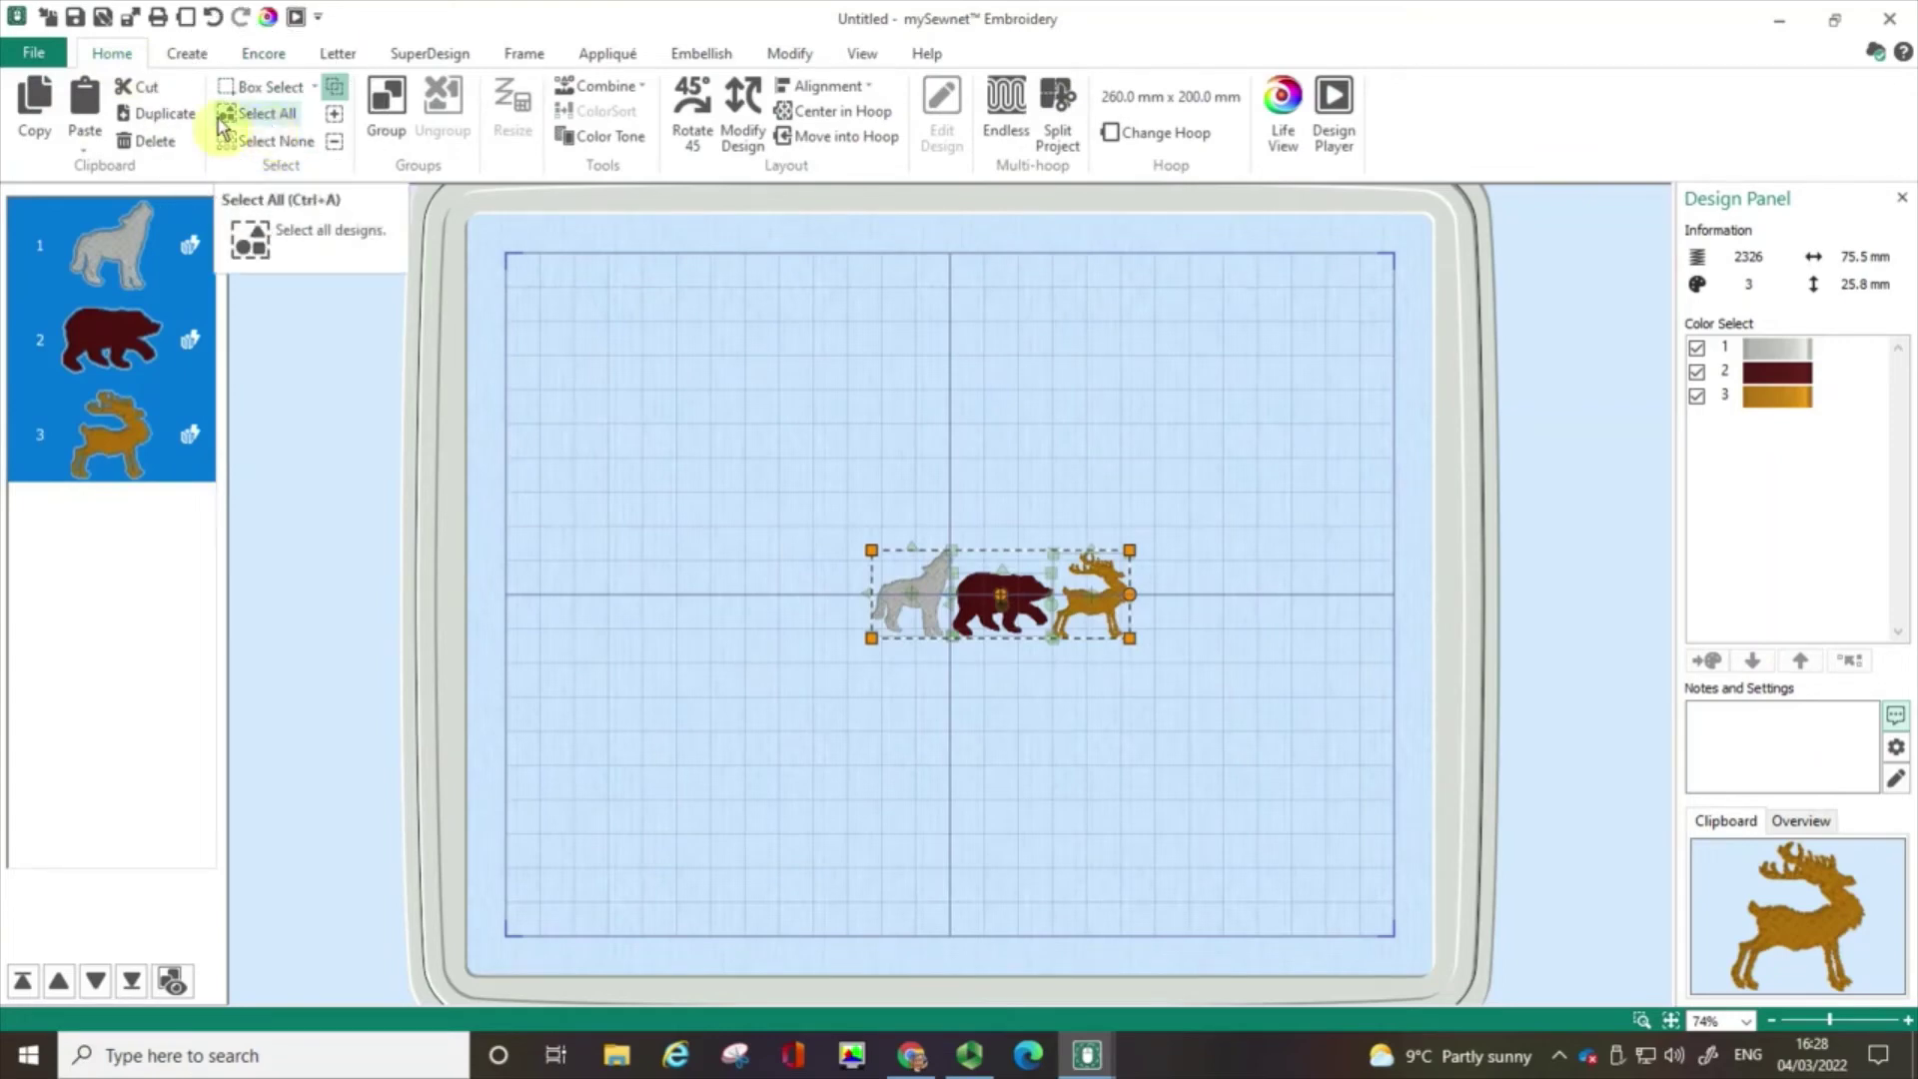
click(264, 56)
click(29, 95)
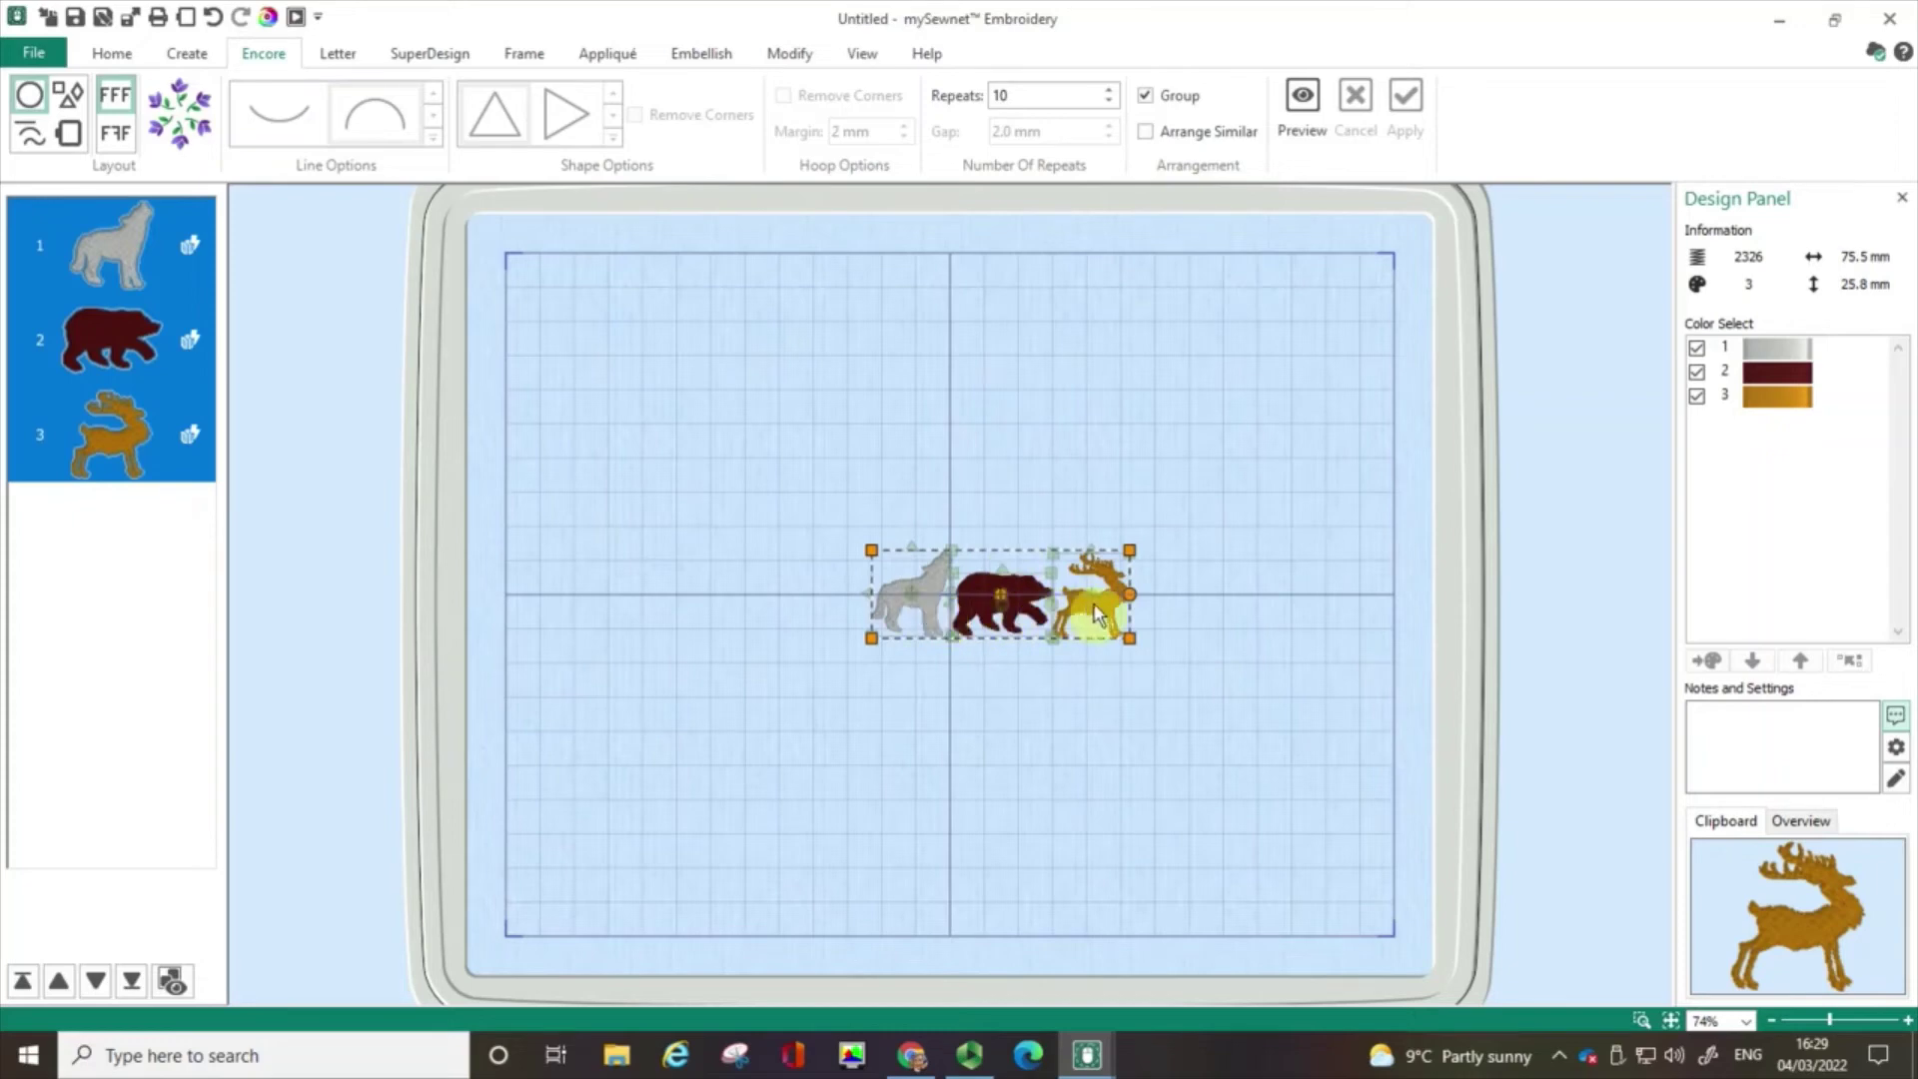
Step: Set Repeats to 15, preview the circle of animals, and resize the ring
double_click(1011, 95)
text(15)
click(1307, 94)
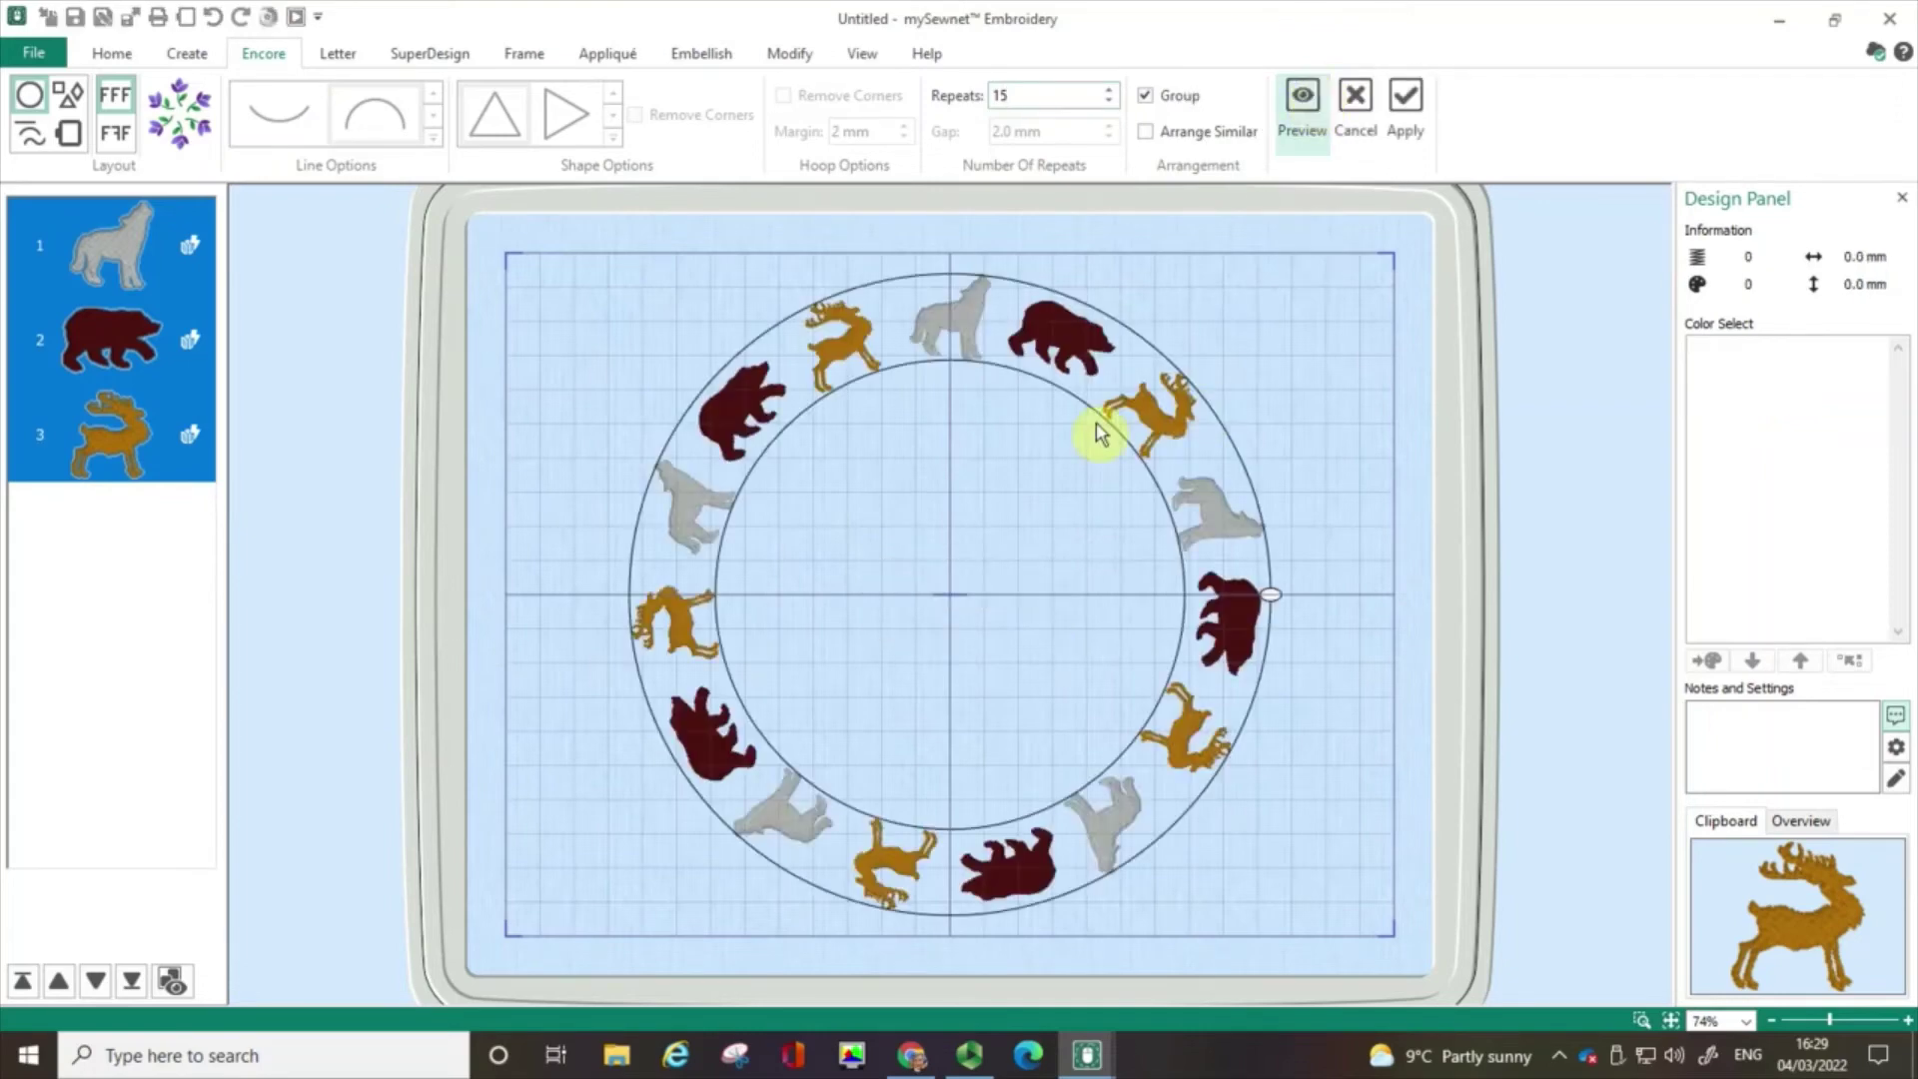
click(977, 344)
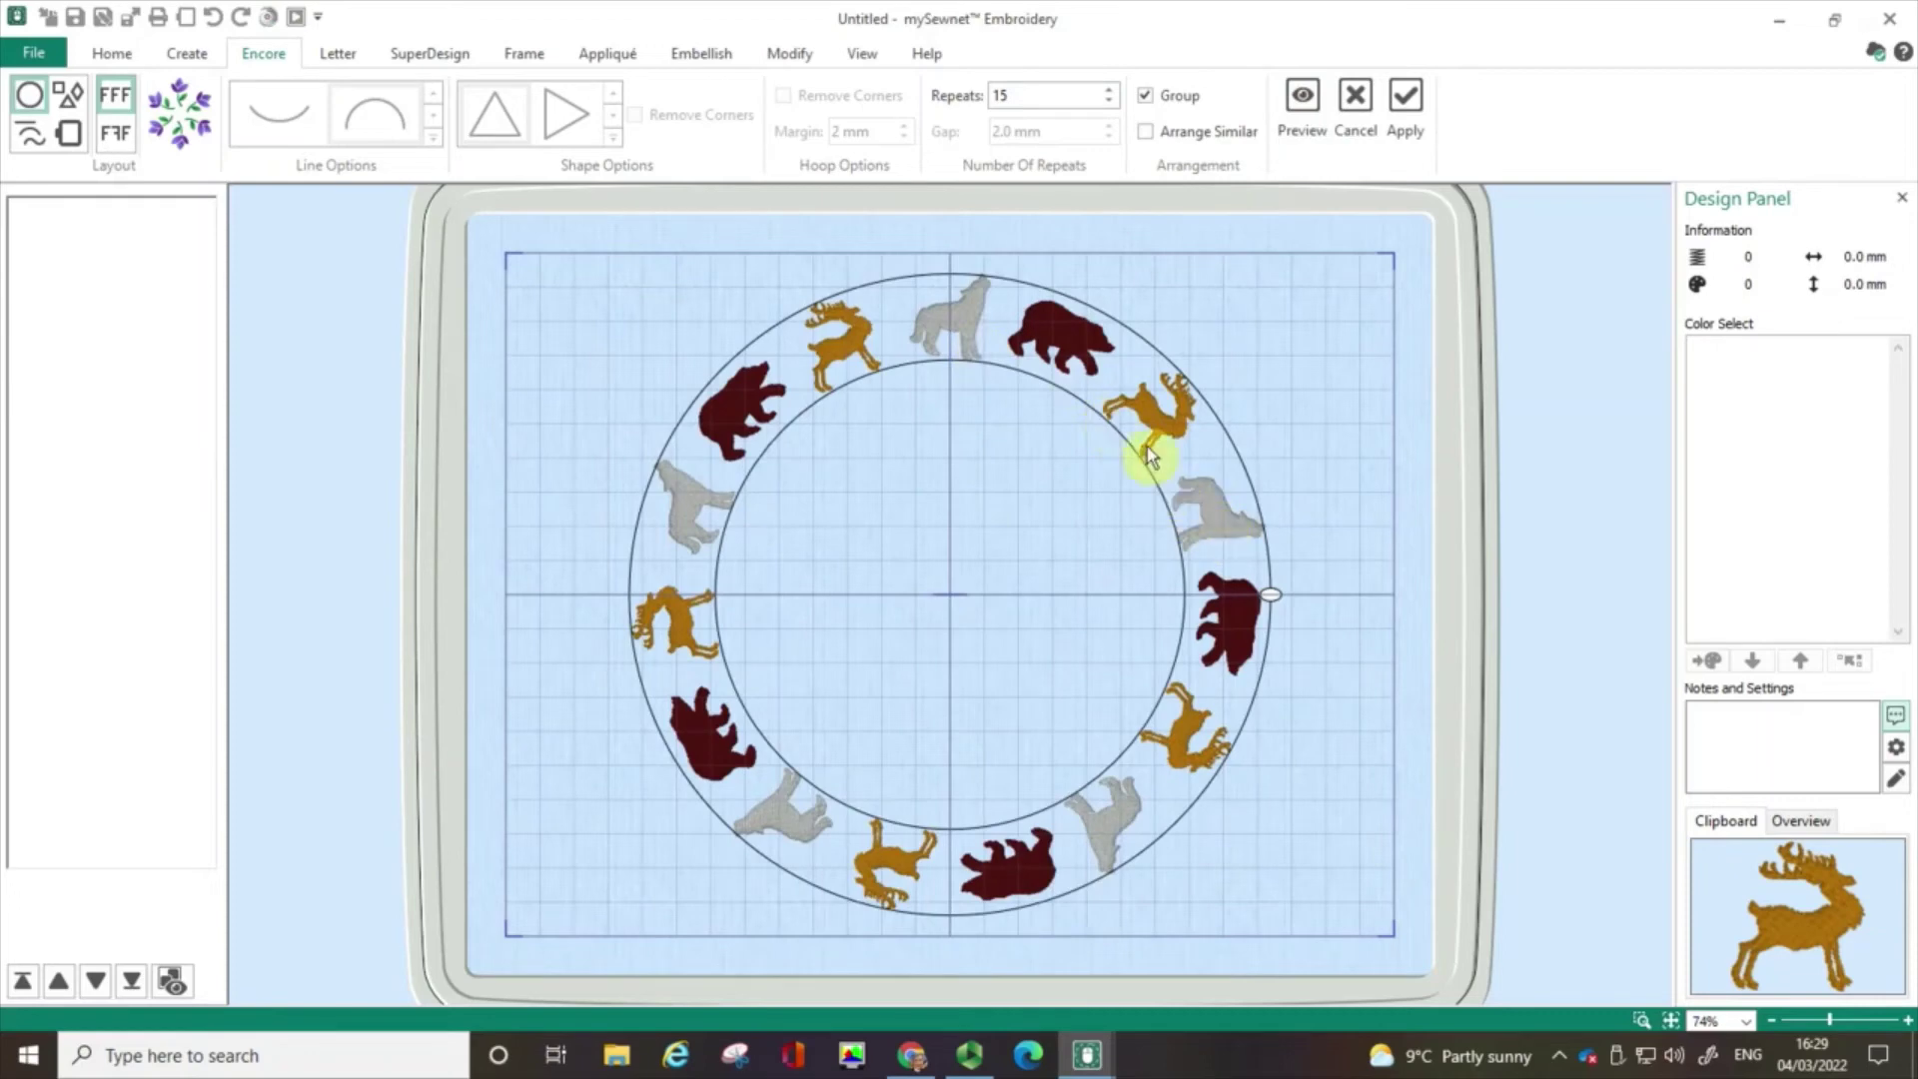
mouse_move(1122, 393)
mouse_down()
mouse_move(1069, 434)
mouse_move(1061, 417)
mouse_move(1143, 383)
mouse_move(1147, 399)
mouse_up()
mouse_move(1295, 601)
mouse_down()
mouse_move(1211, 609)
mouse_move(1311, 596)
mouse_up()
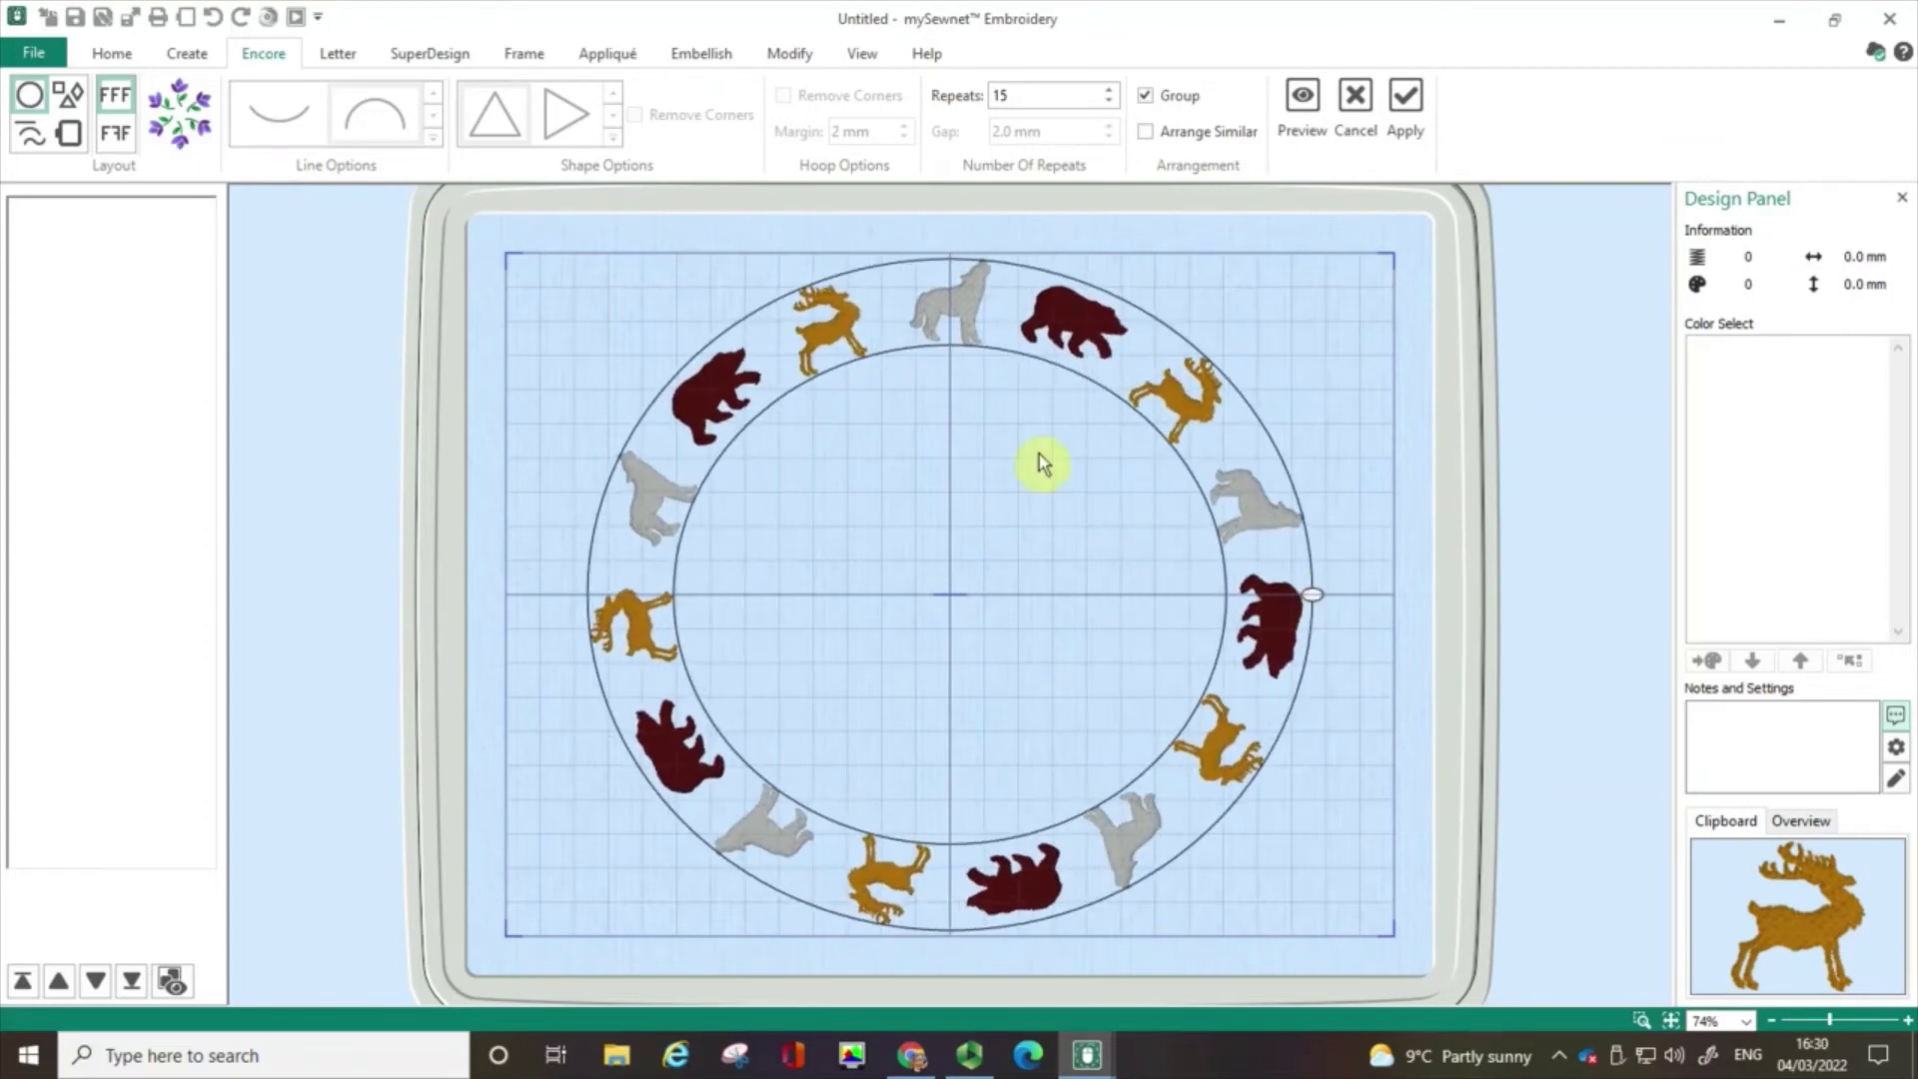
Step: Switch to the Mirror layout so every other copy is flipped, and preview it
click(118, 135)
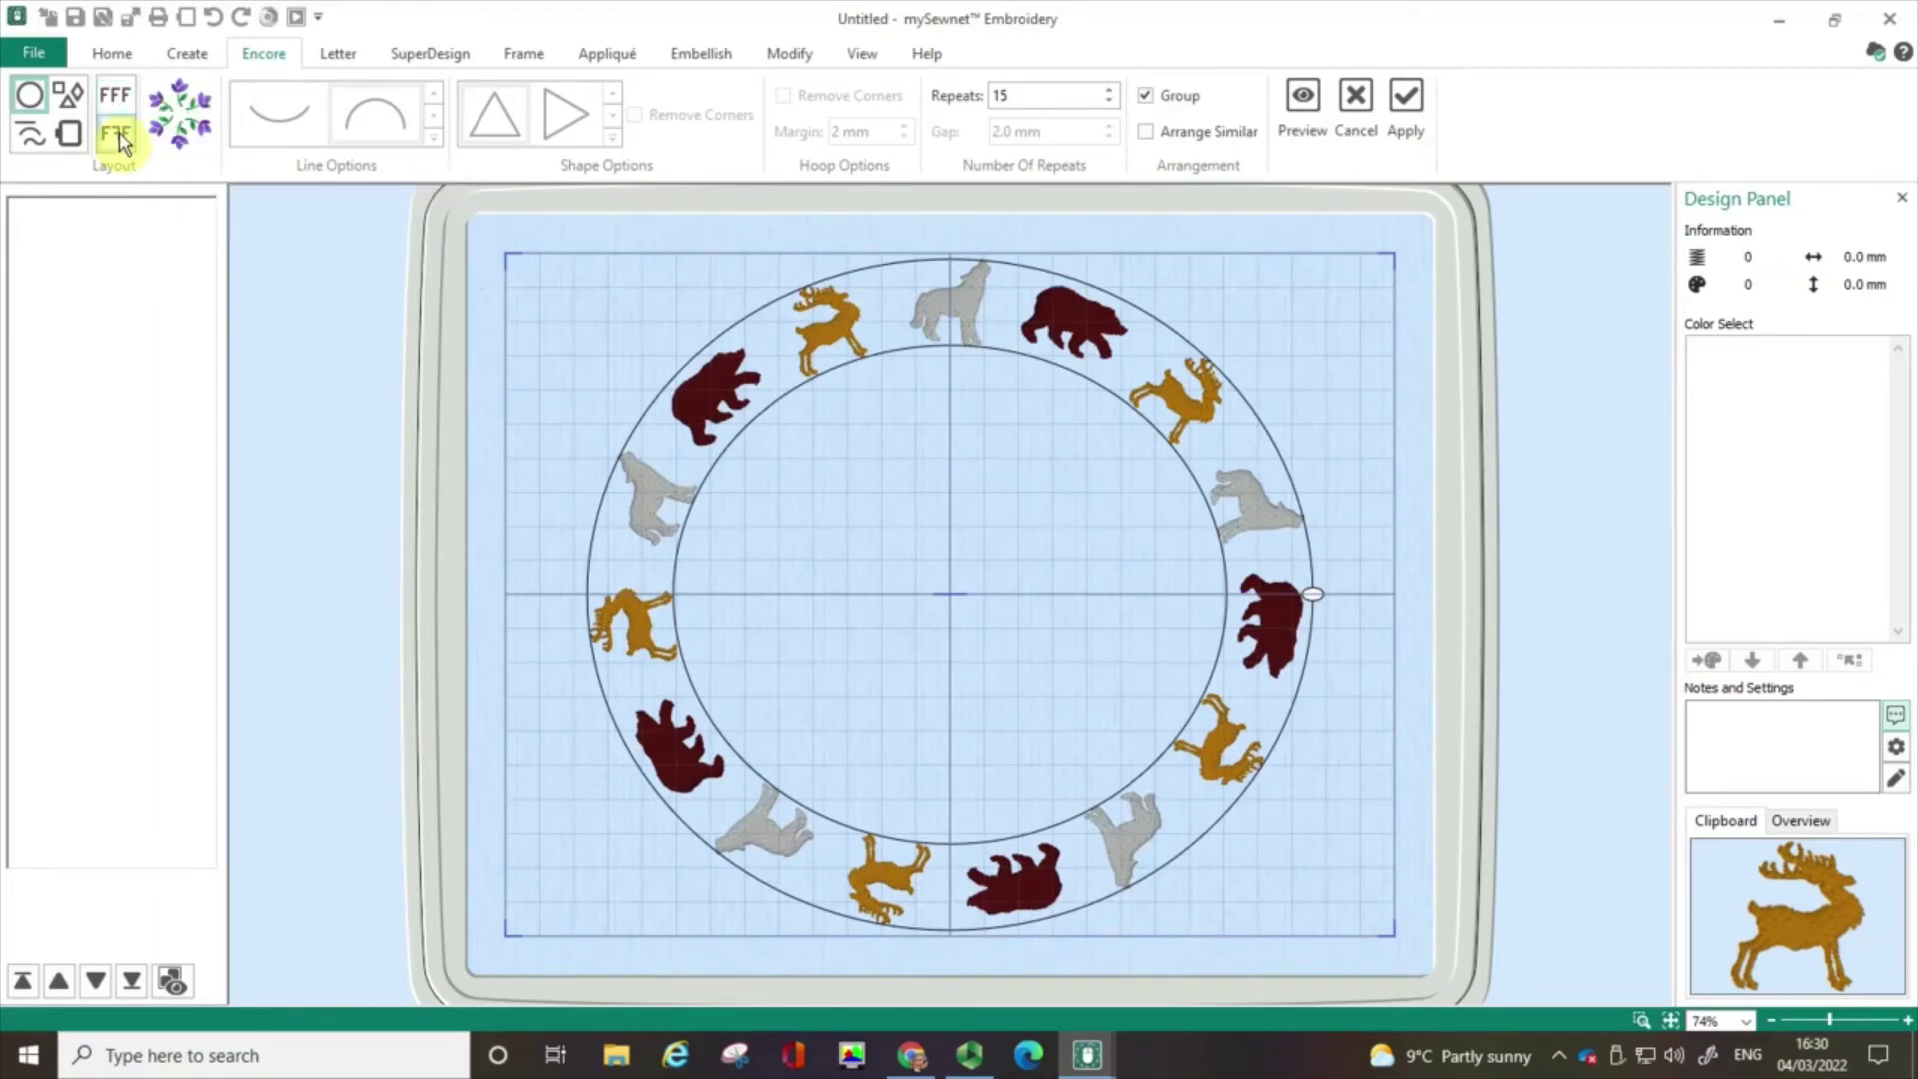
click(1303, 105)
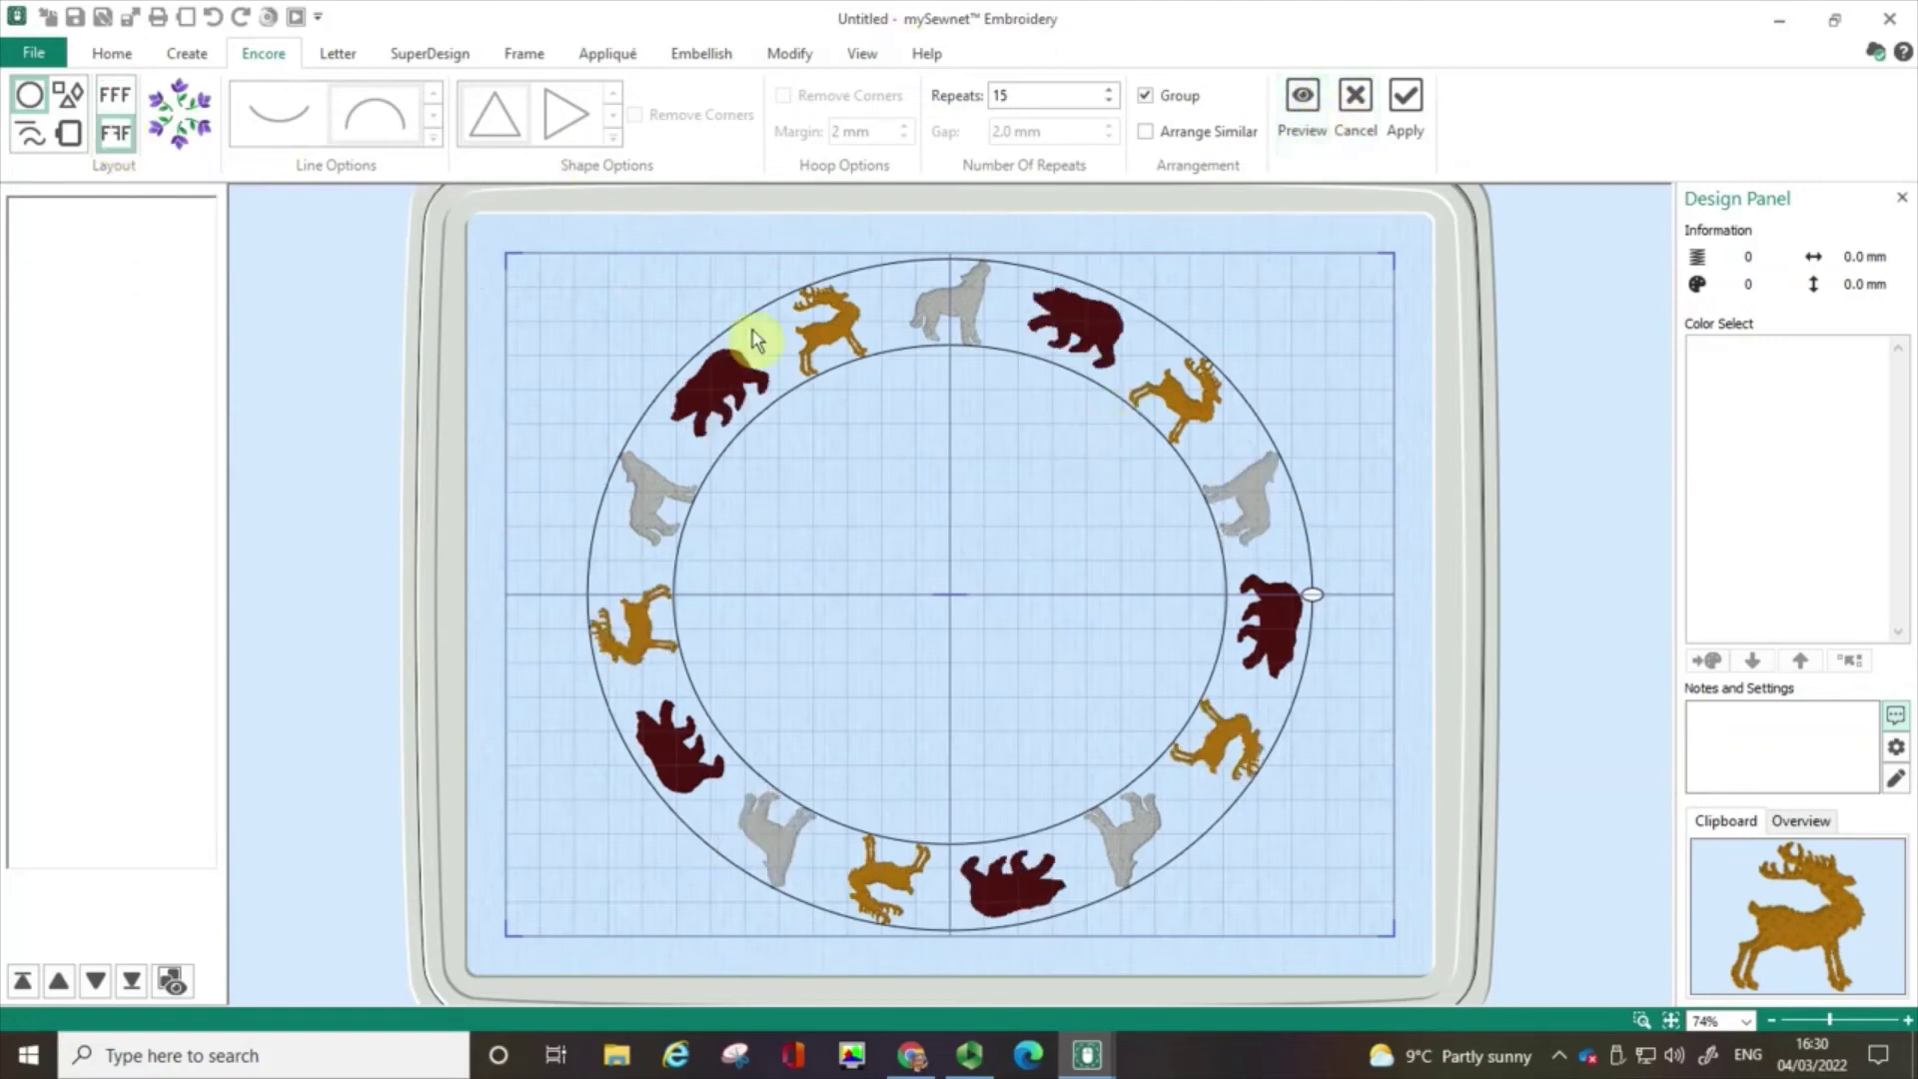
click(850, 329)
click(850, 329)
Step: Switch to the arc Line layout and preview it with 9 repeats
click(26, 145)
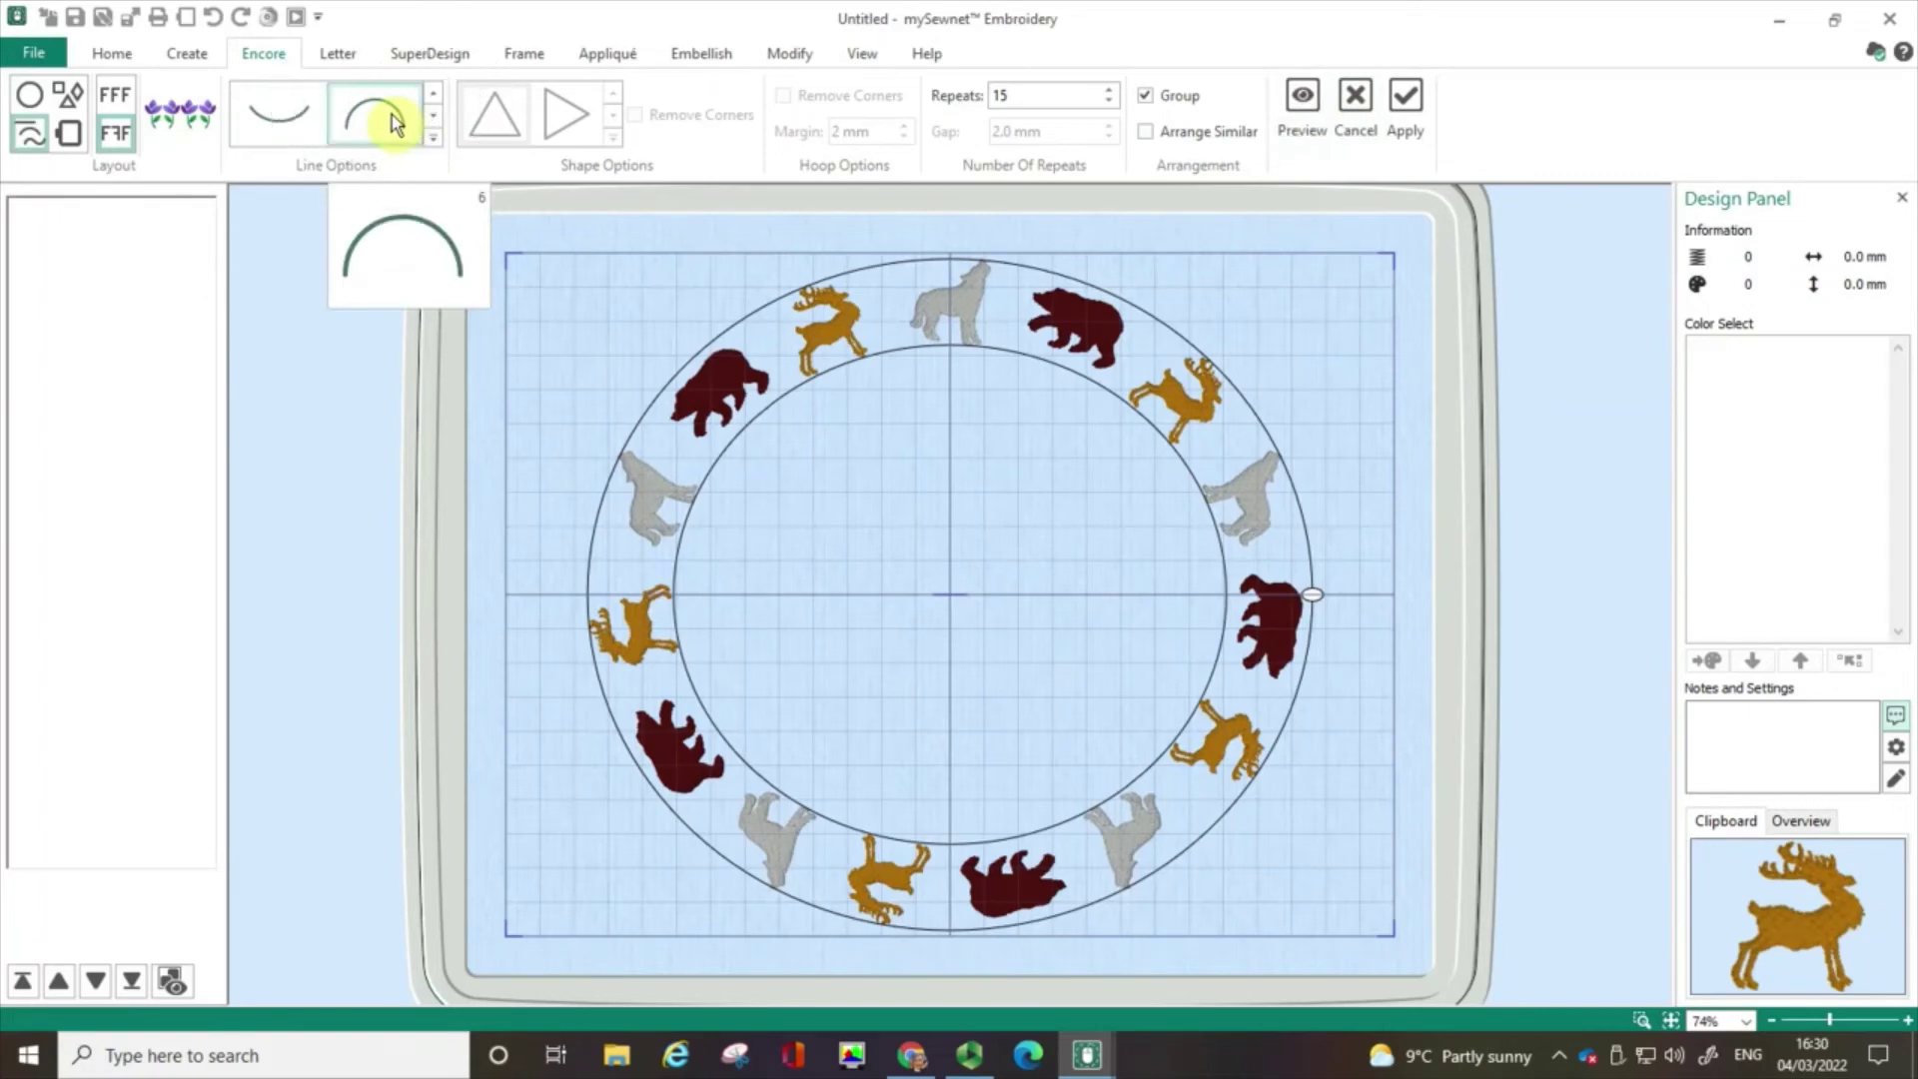
click(1295, 104)
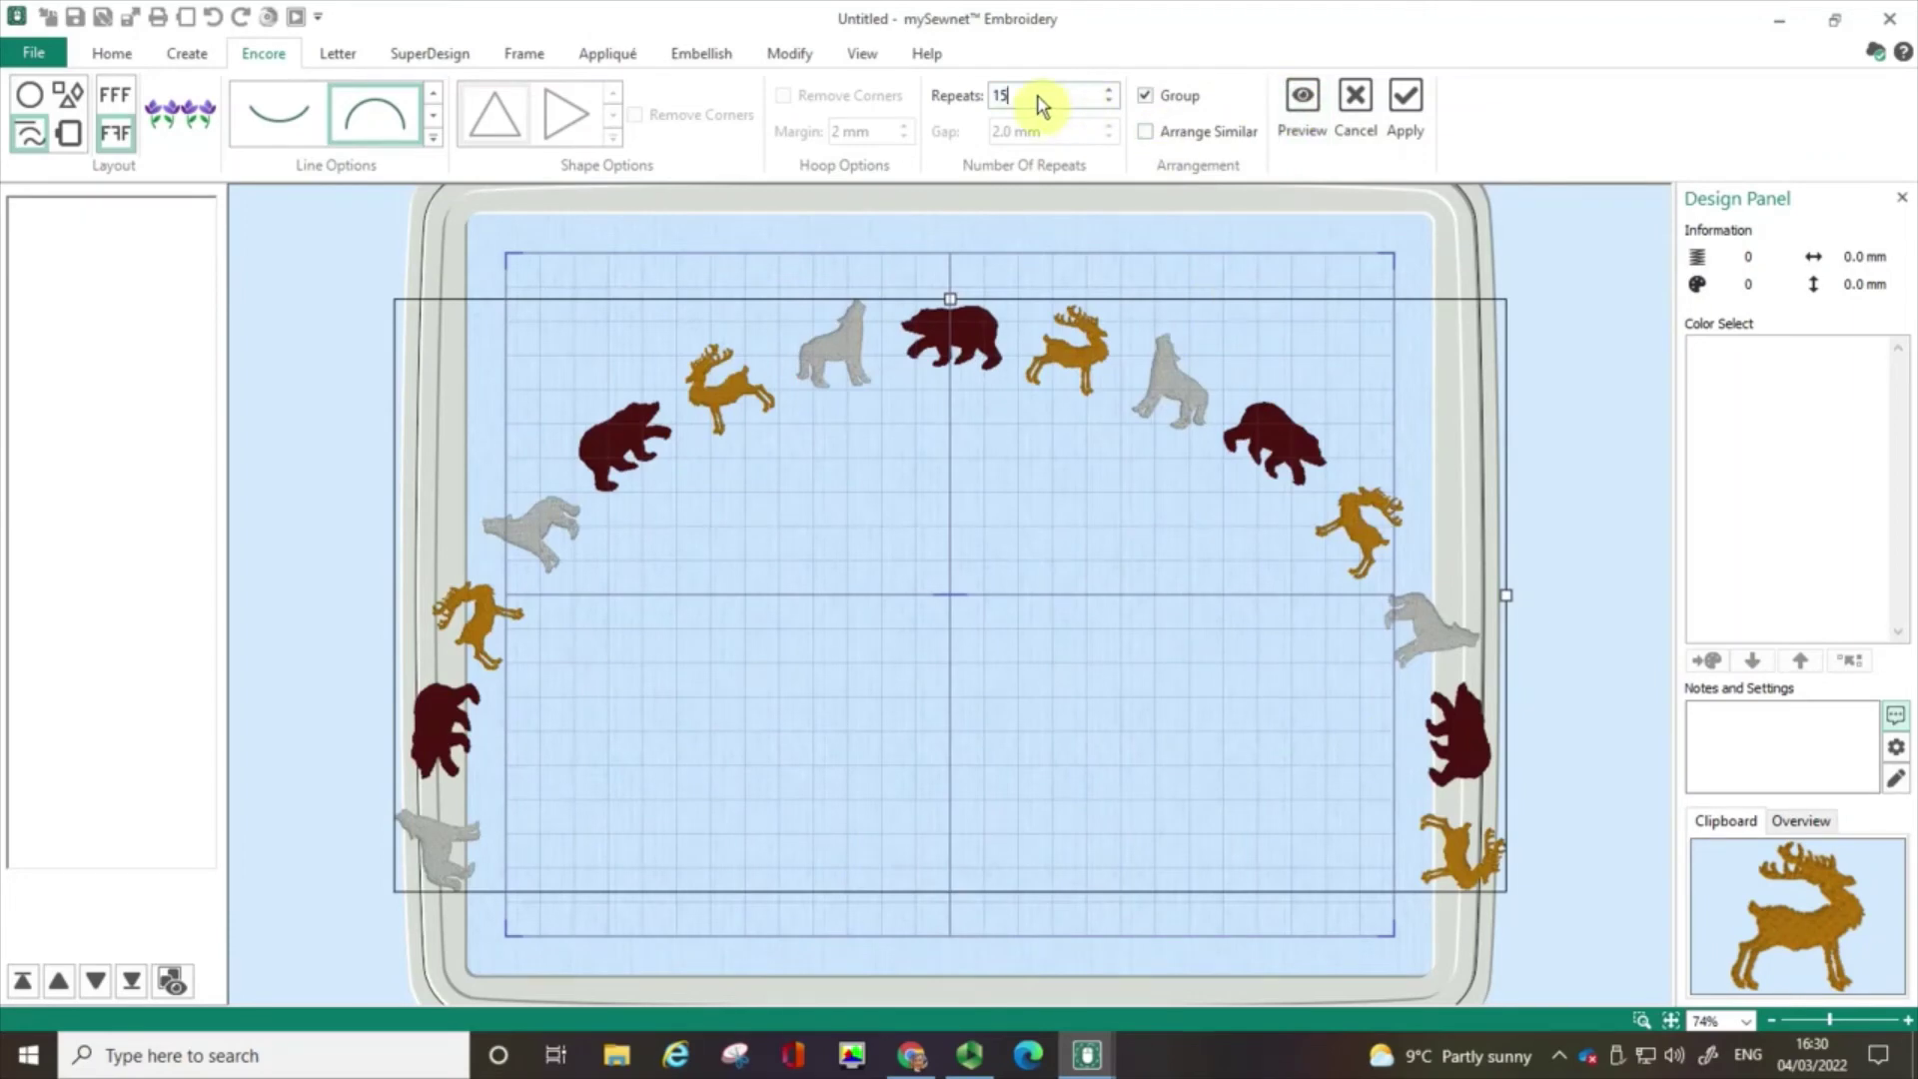
key(BackSpace)
key(BackSpace)
text(9)
click(1296, 98)
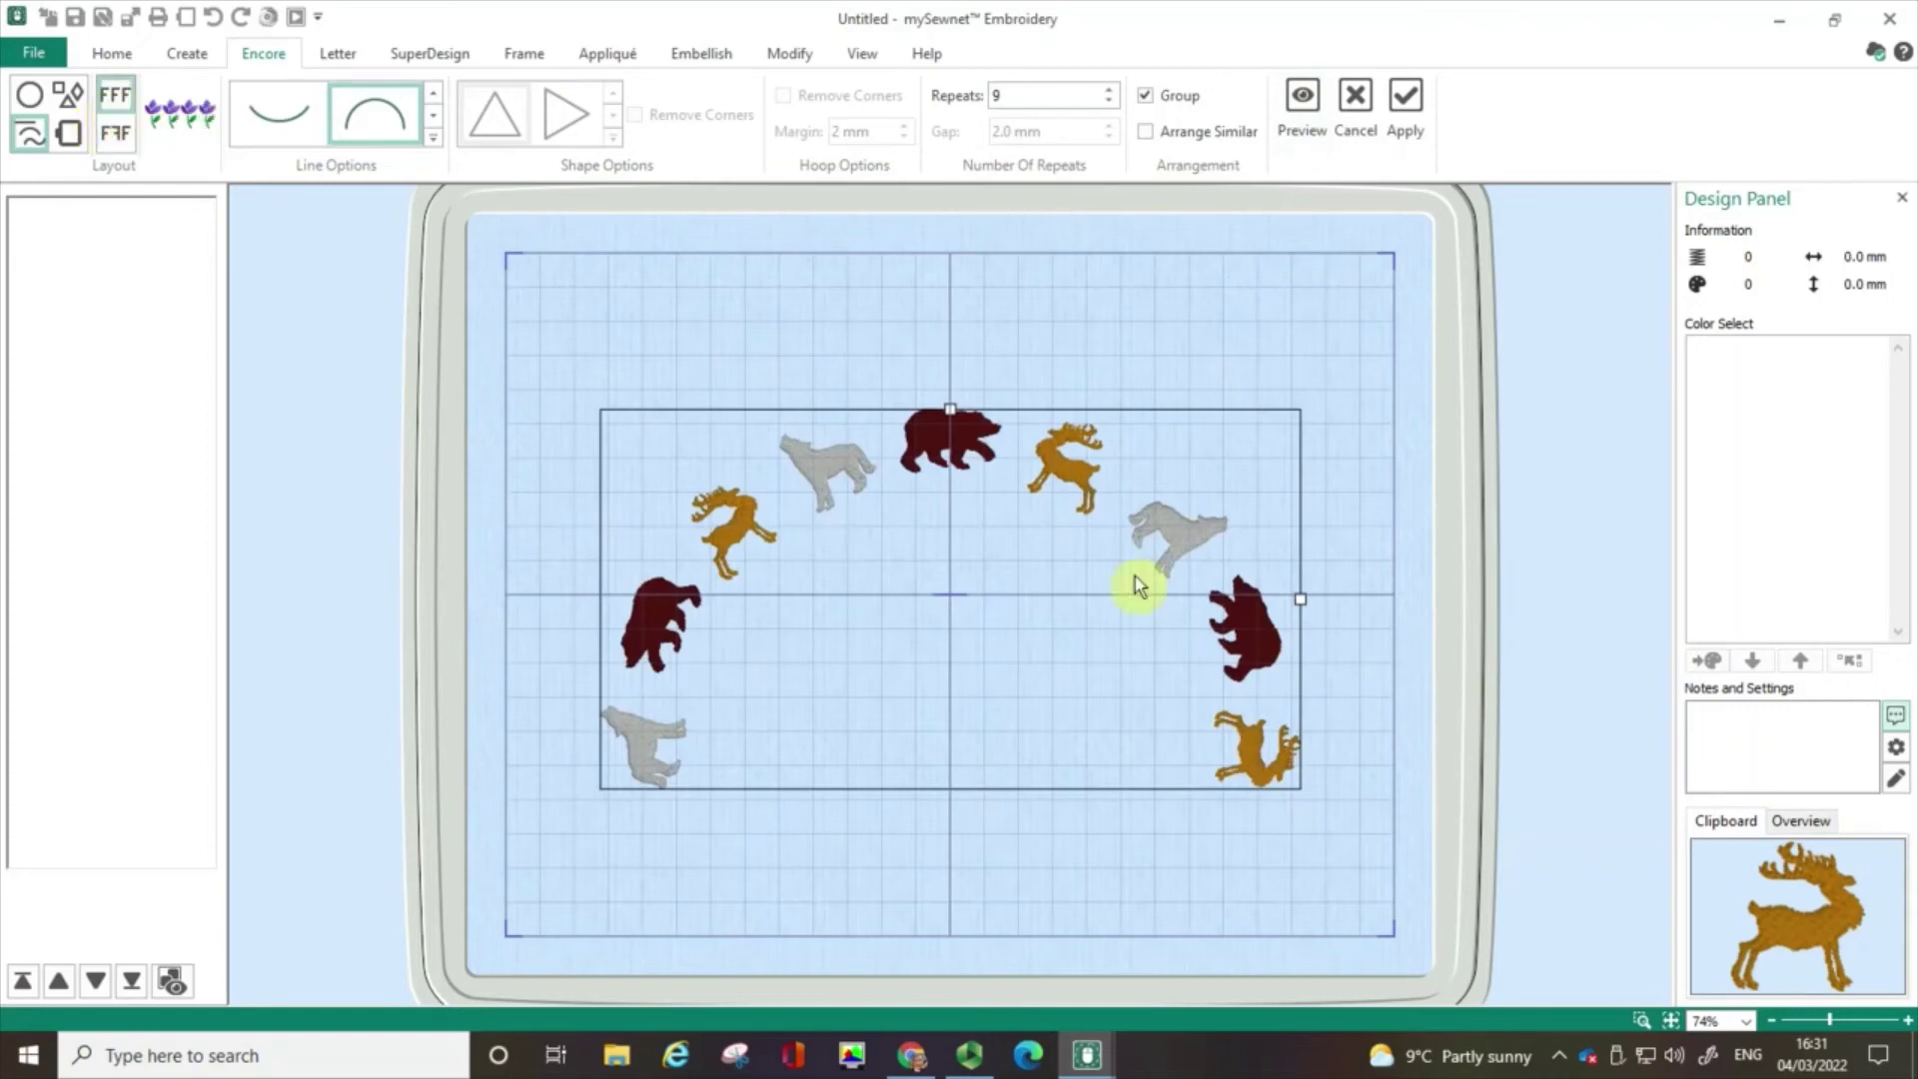
Step: Widen the arc to spread the animals and shift it slightly right and down
click(1299, 100)
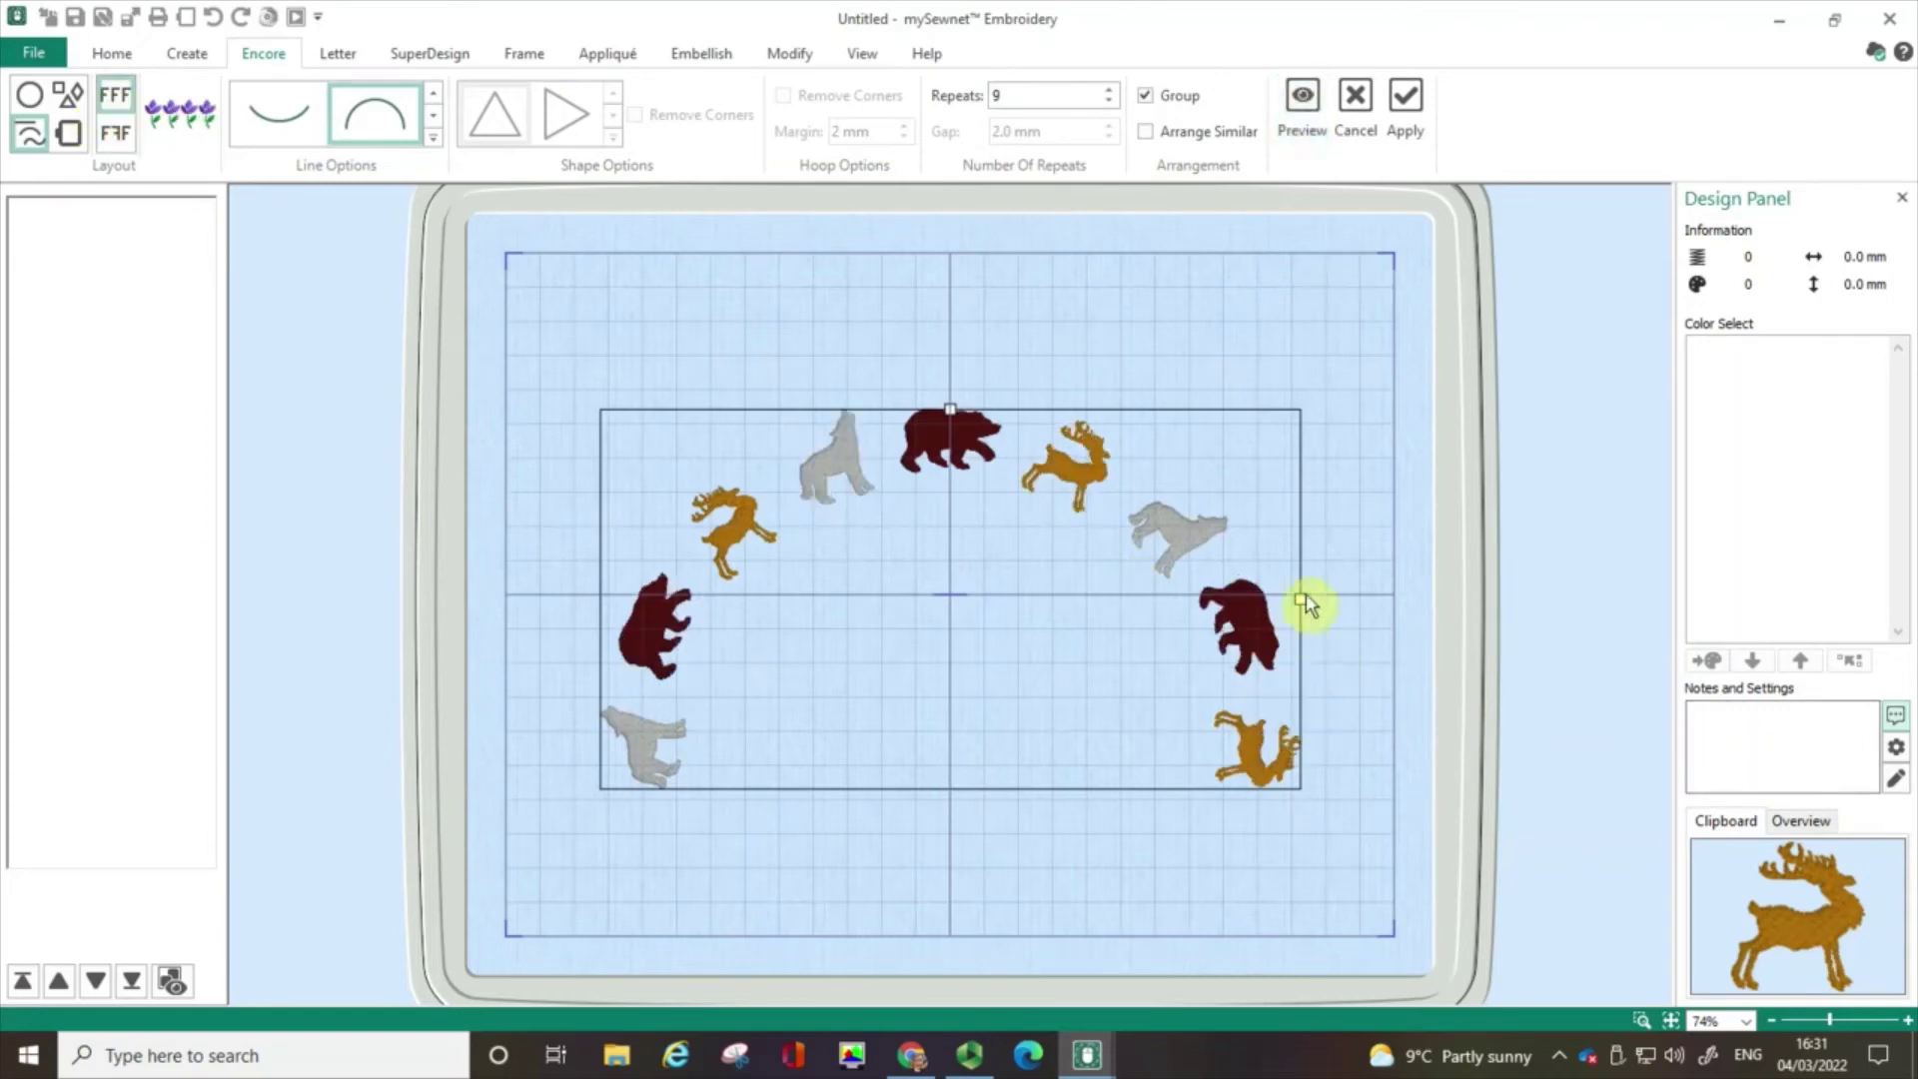
drag(1307, 600, 1367, 600)
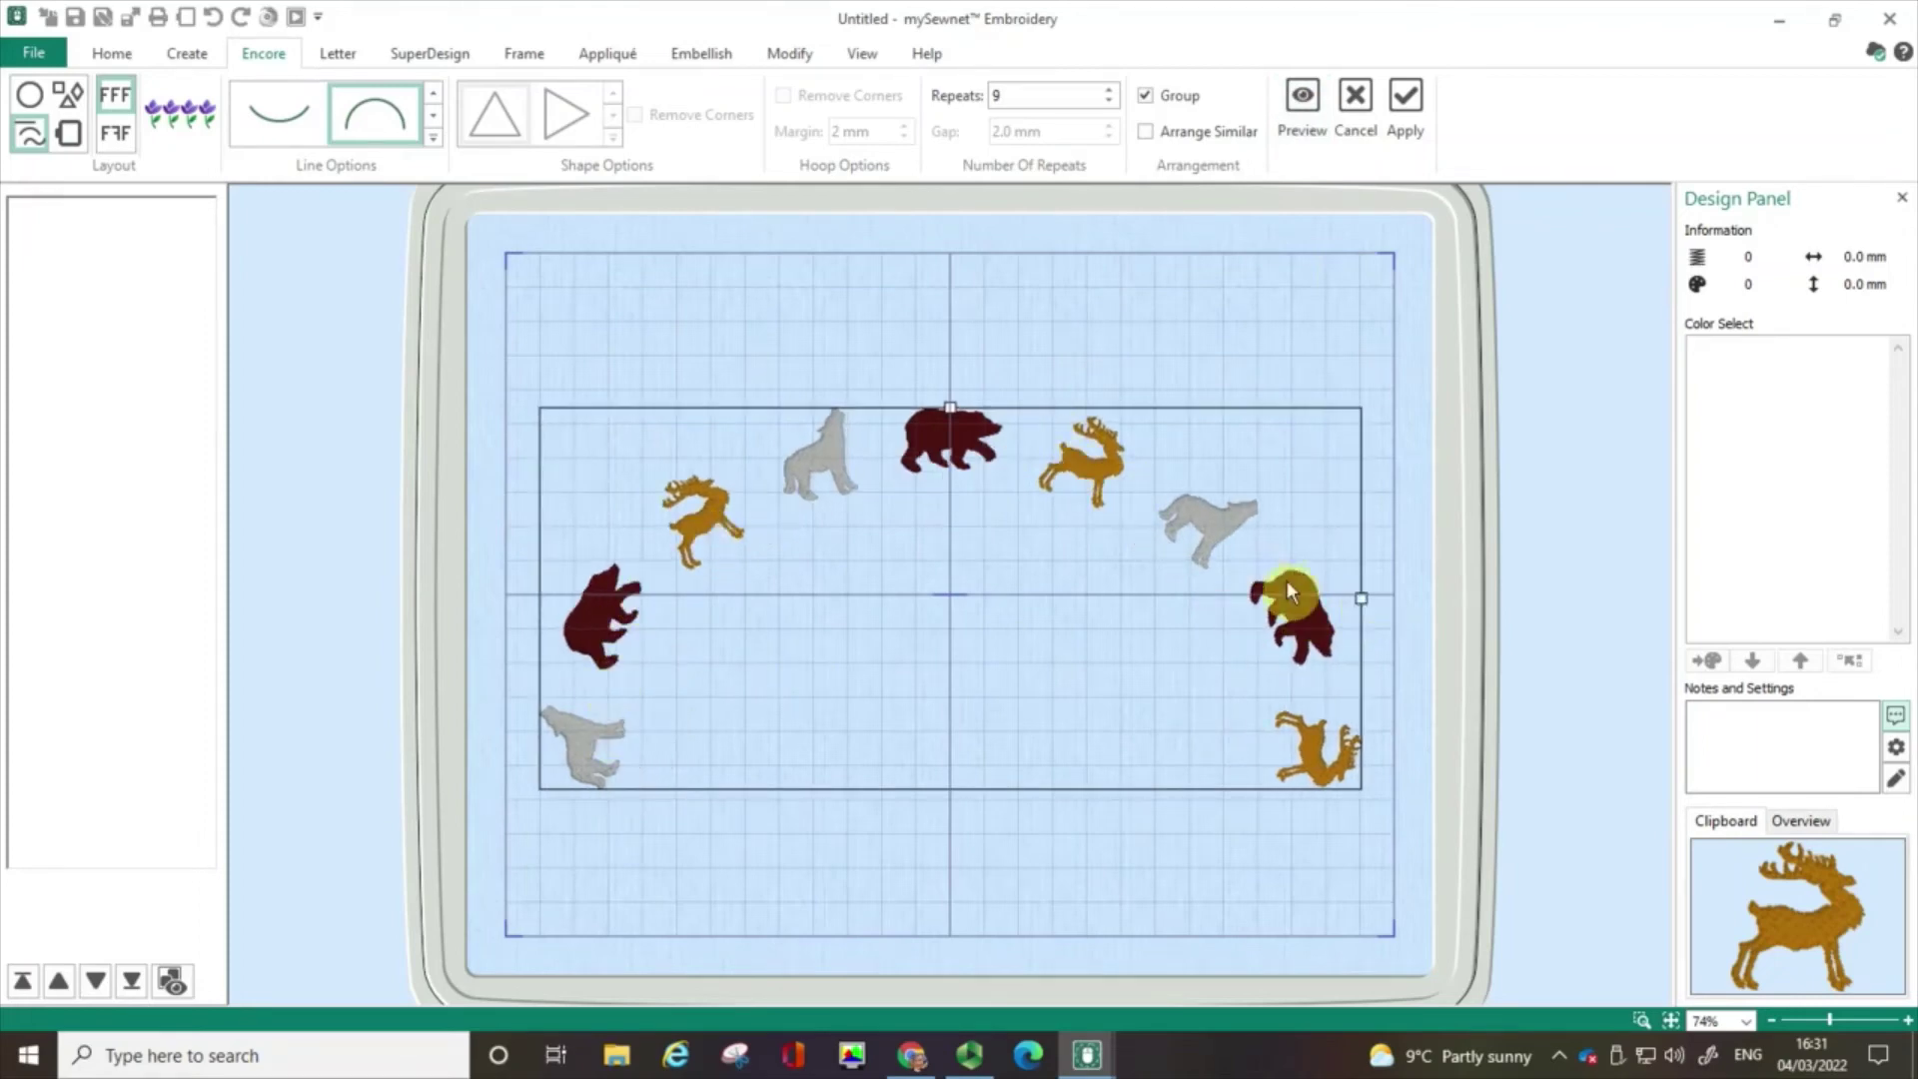
drag(711, 487, 885, 560)
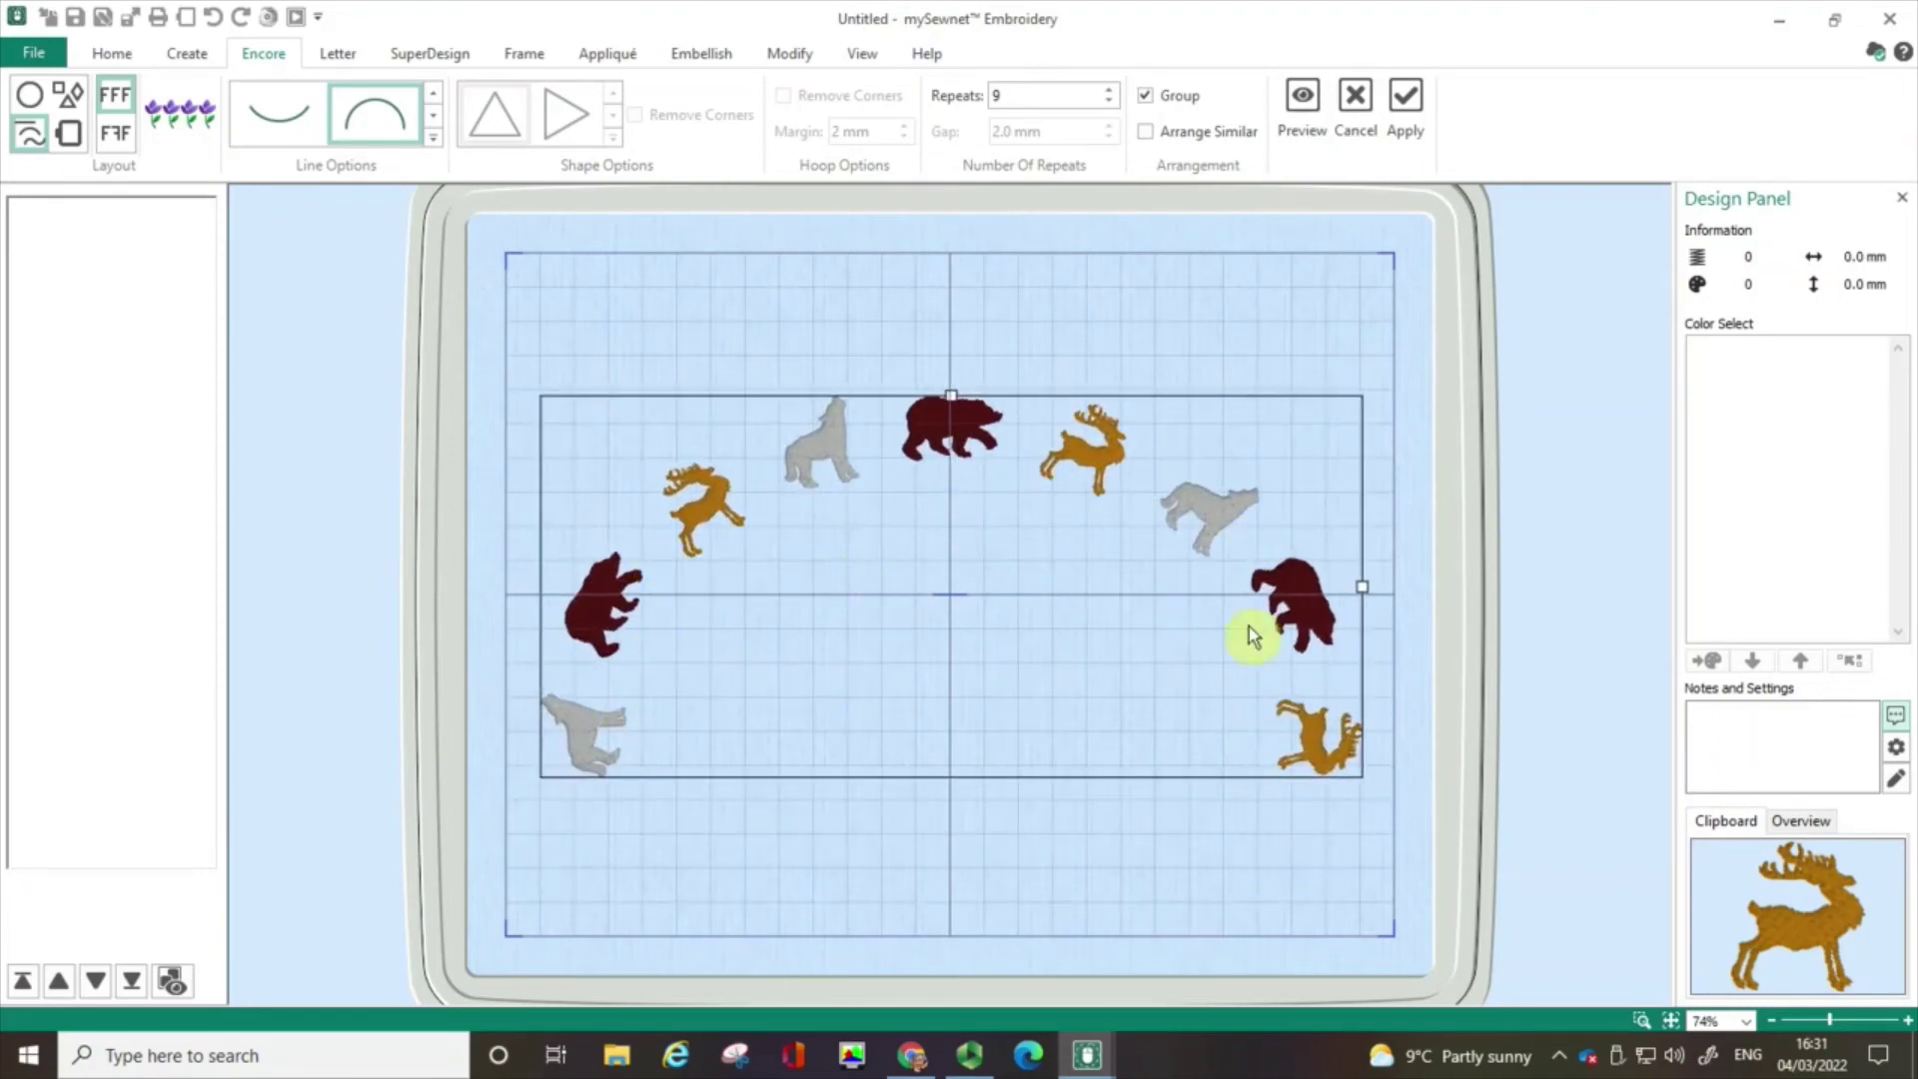
Step: Try the hoop-edge border, then preview a Triangle shape enlarged wider and taller
click(72, 134)
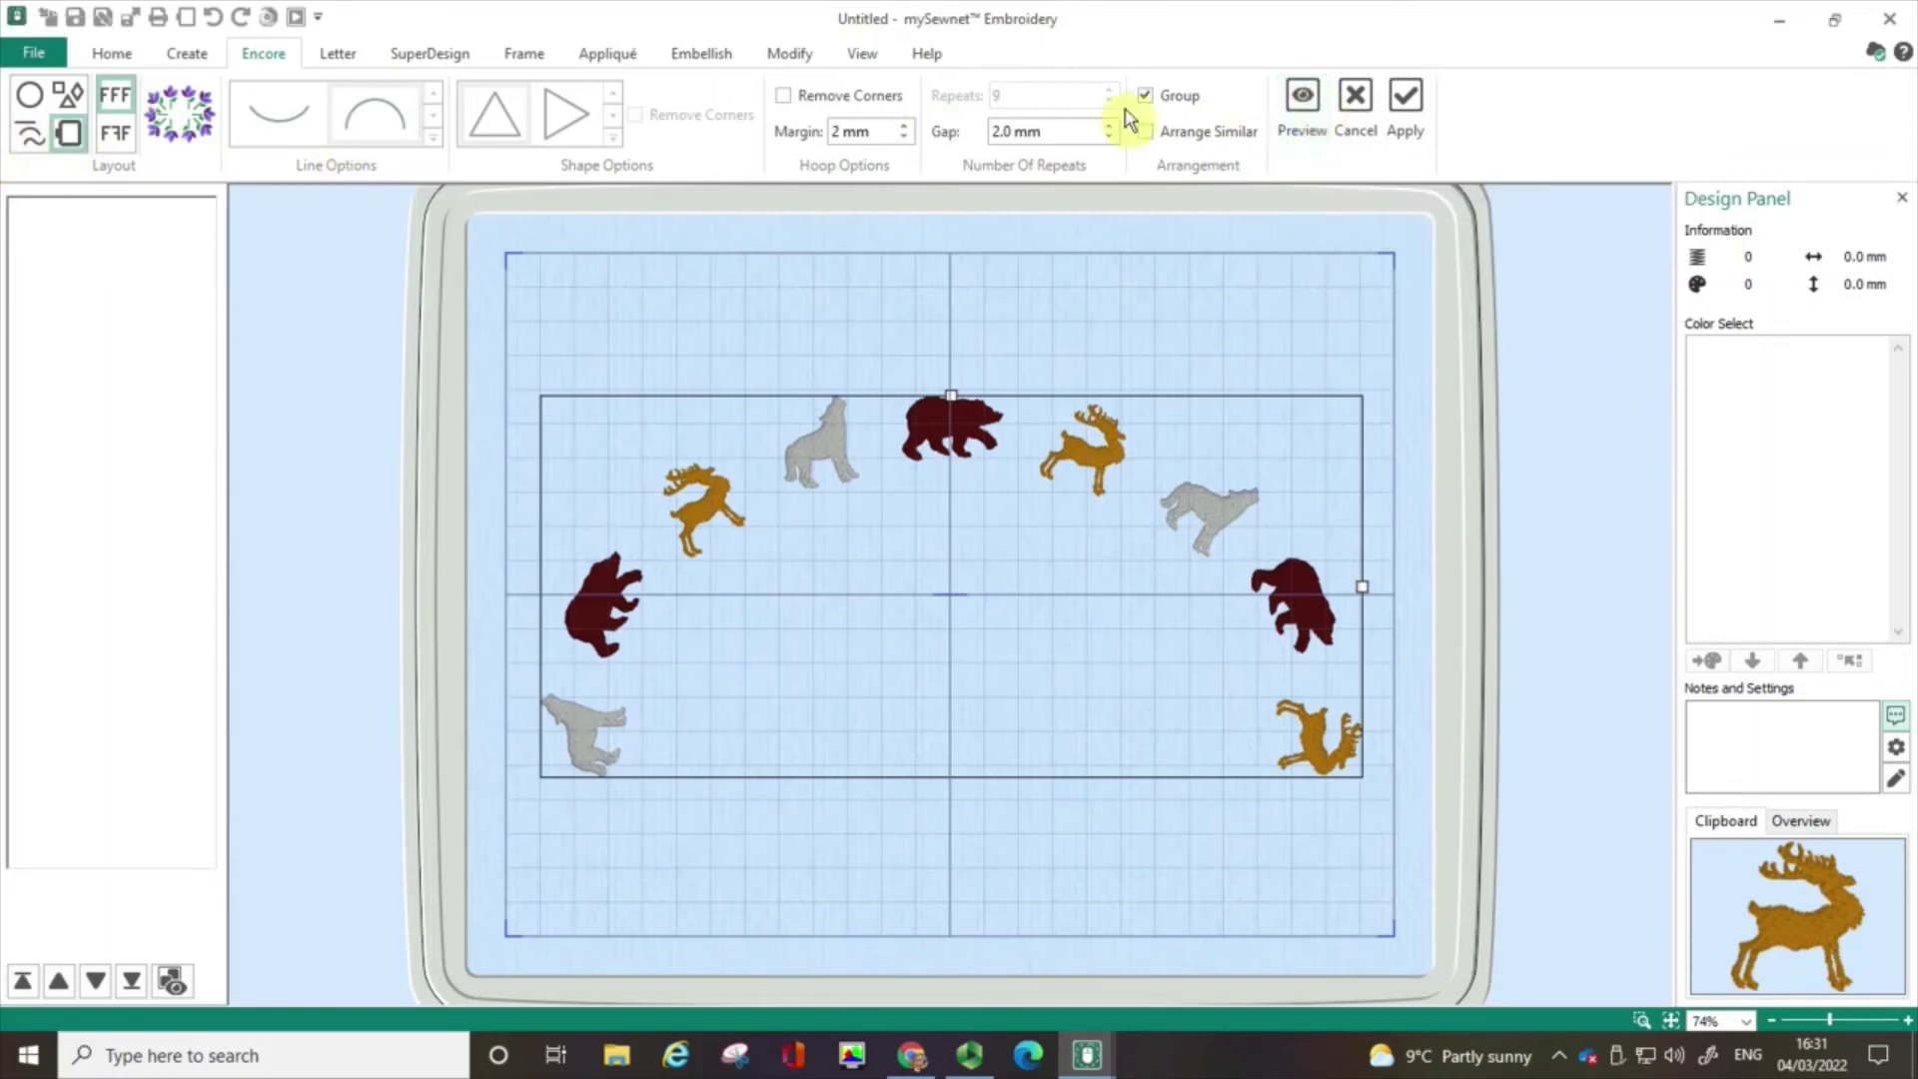
click(1303, 111)
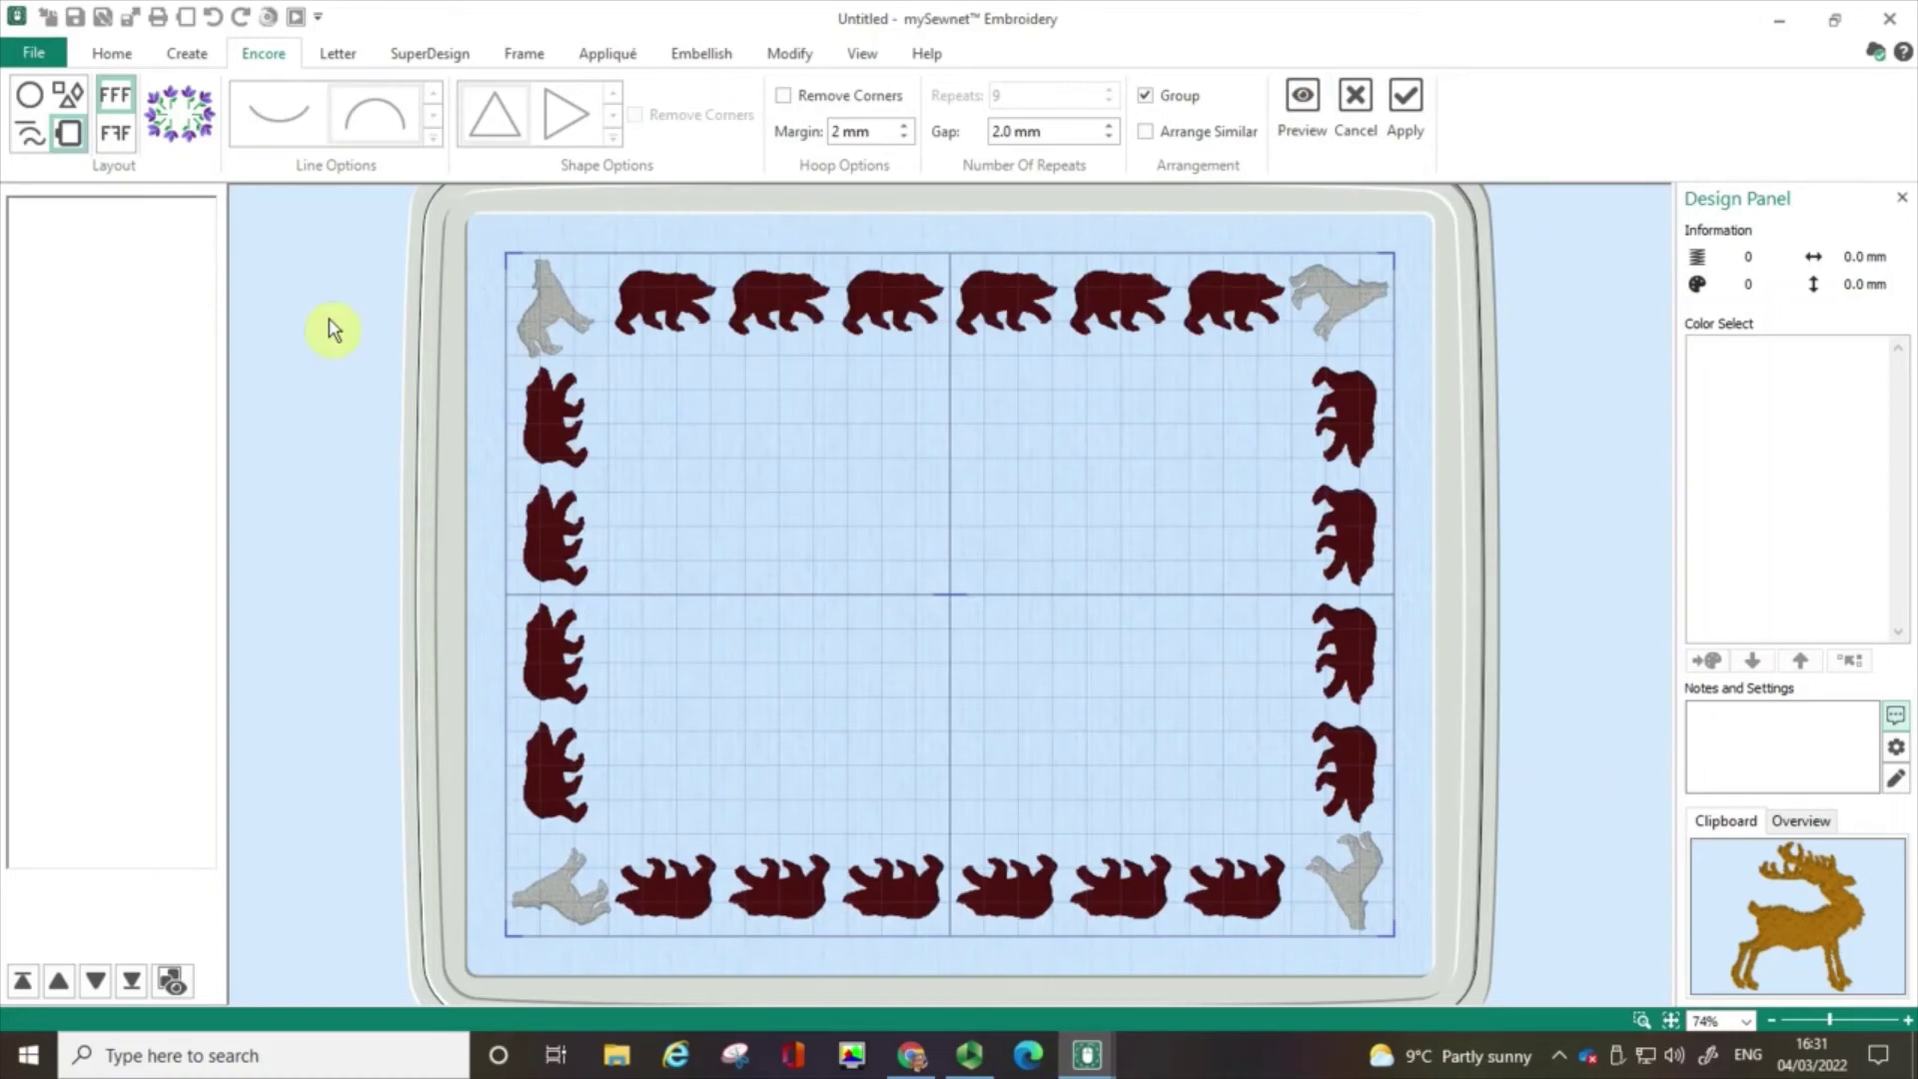
click(65, 95)
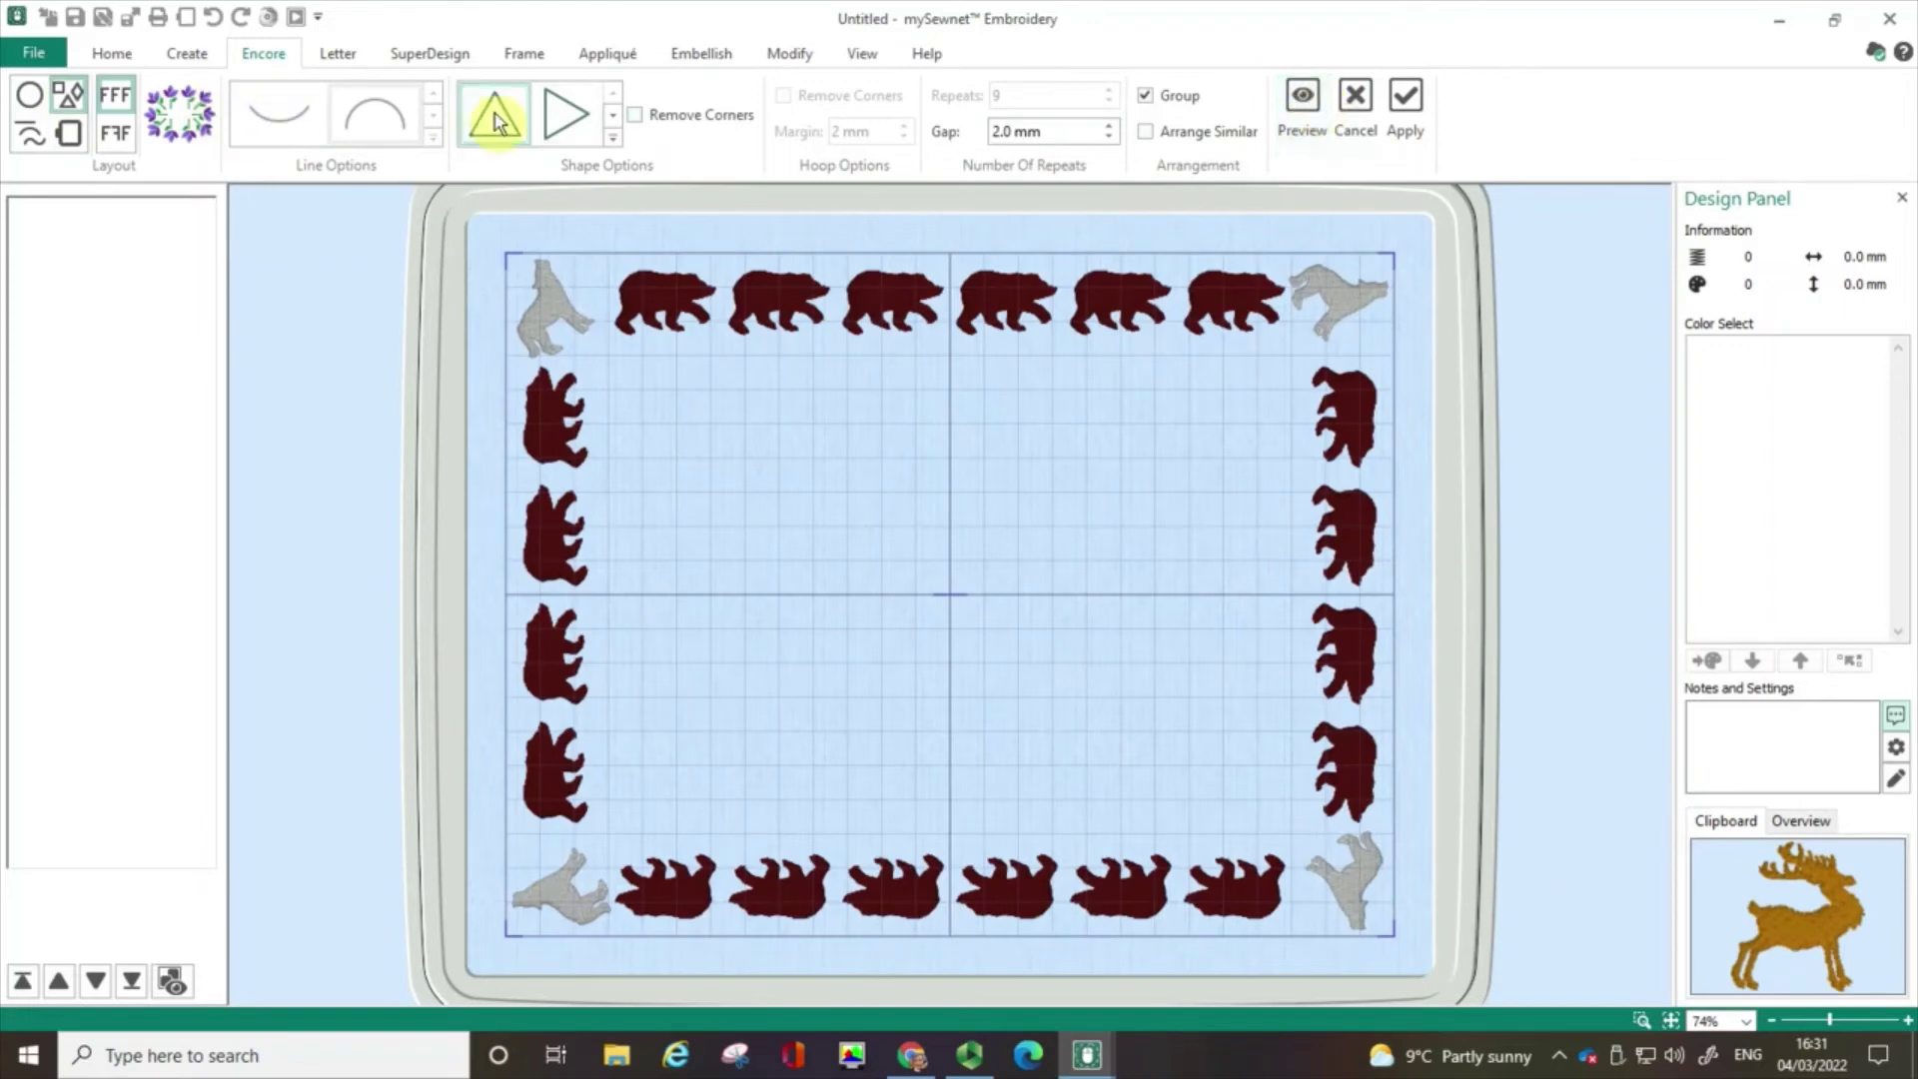
click(1309, 100)
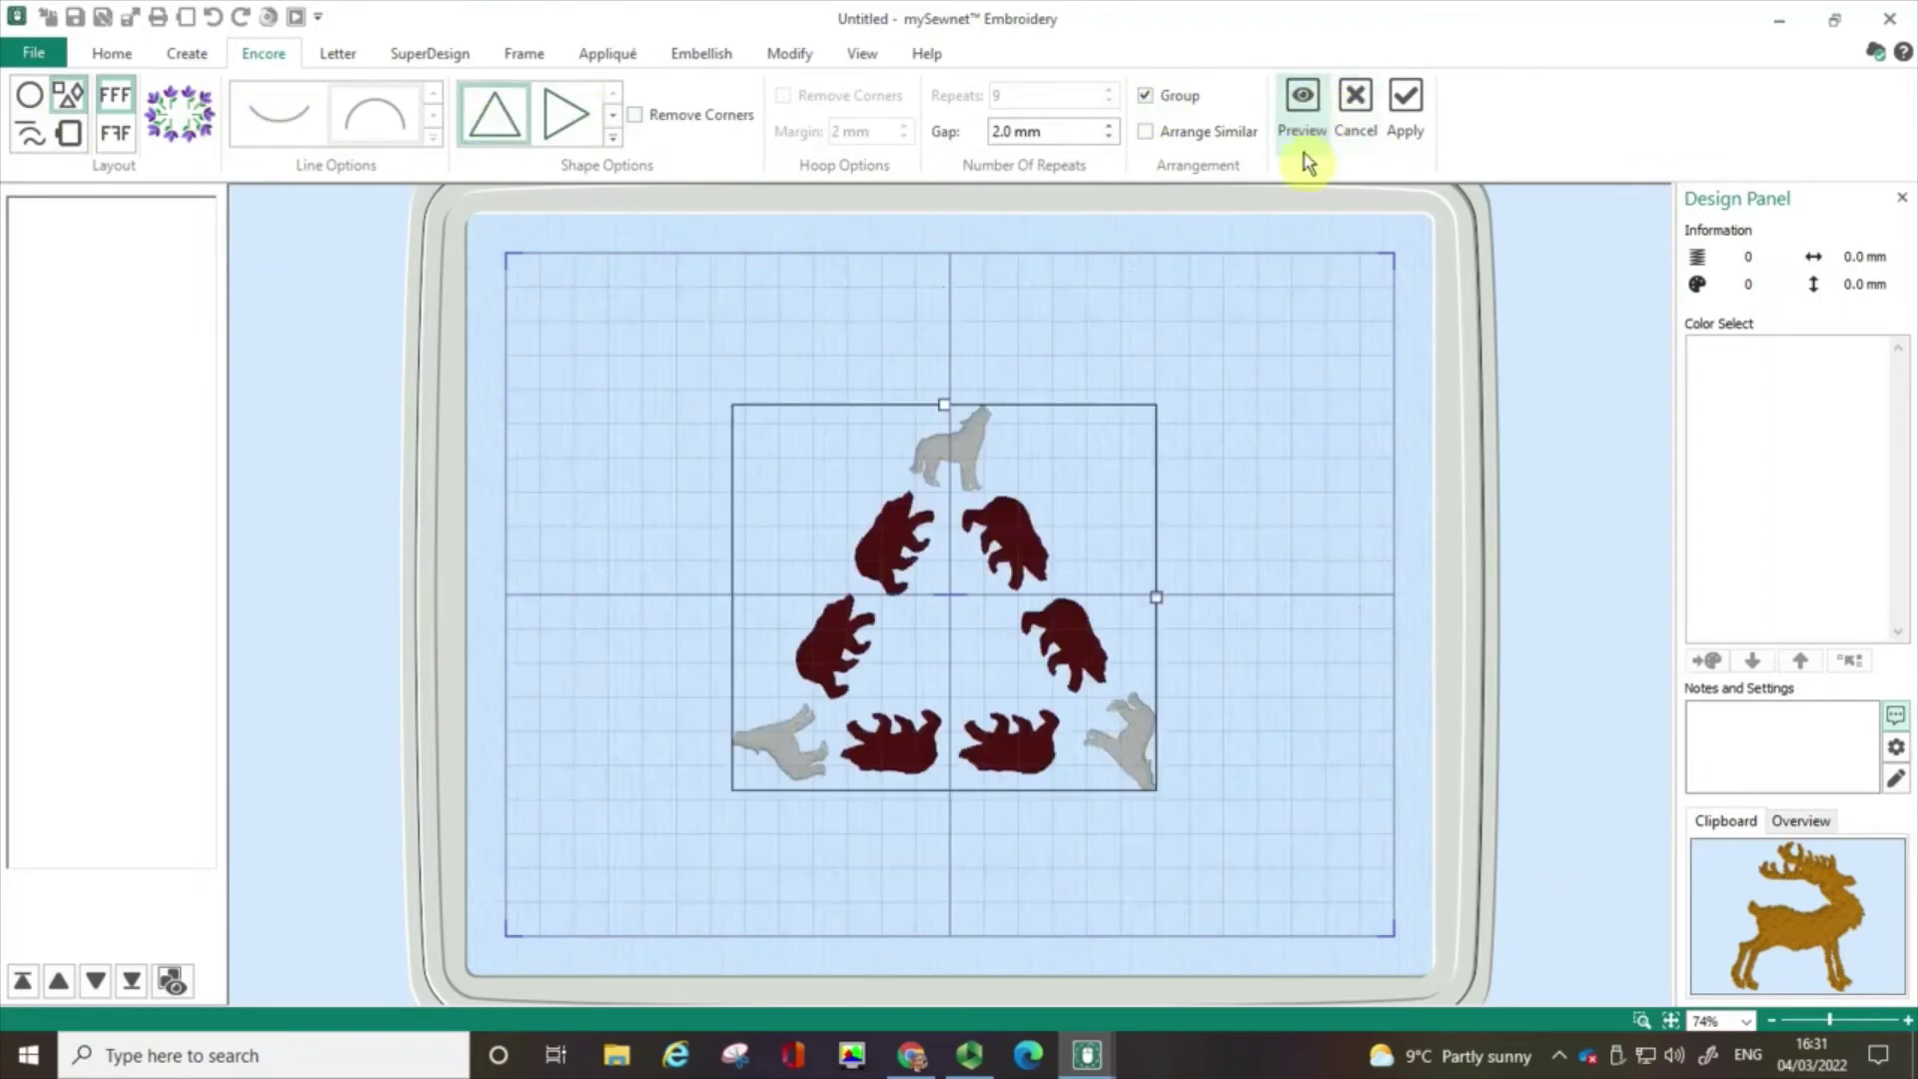
drag(1157, 598, 1342, 597)
drag(946, 407, 933, 298)
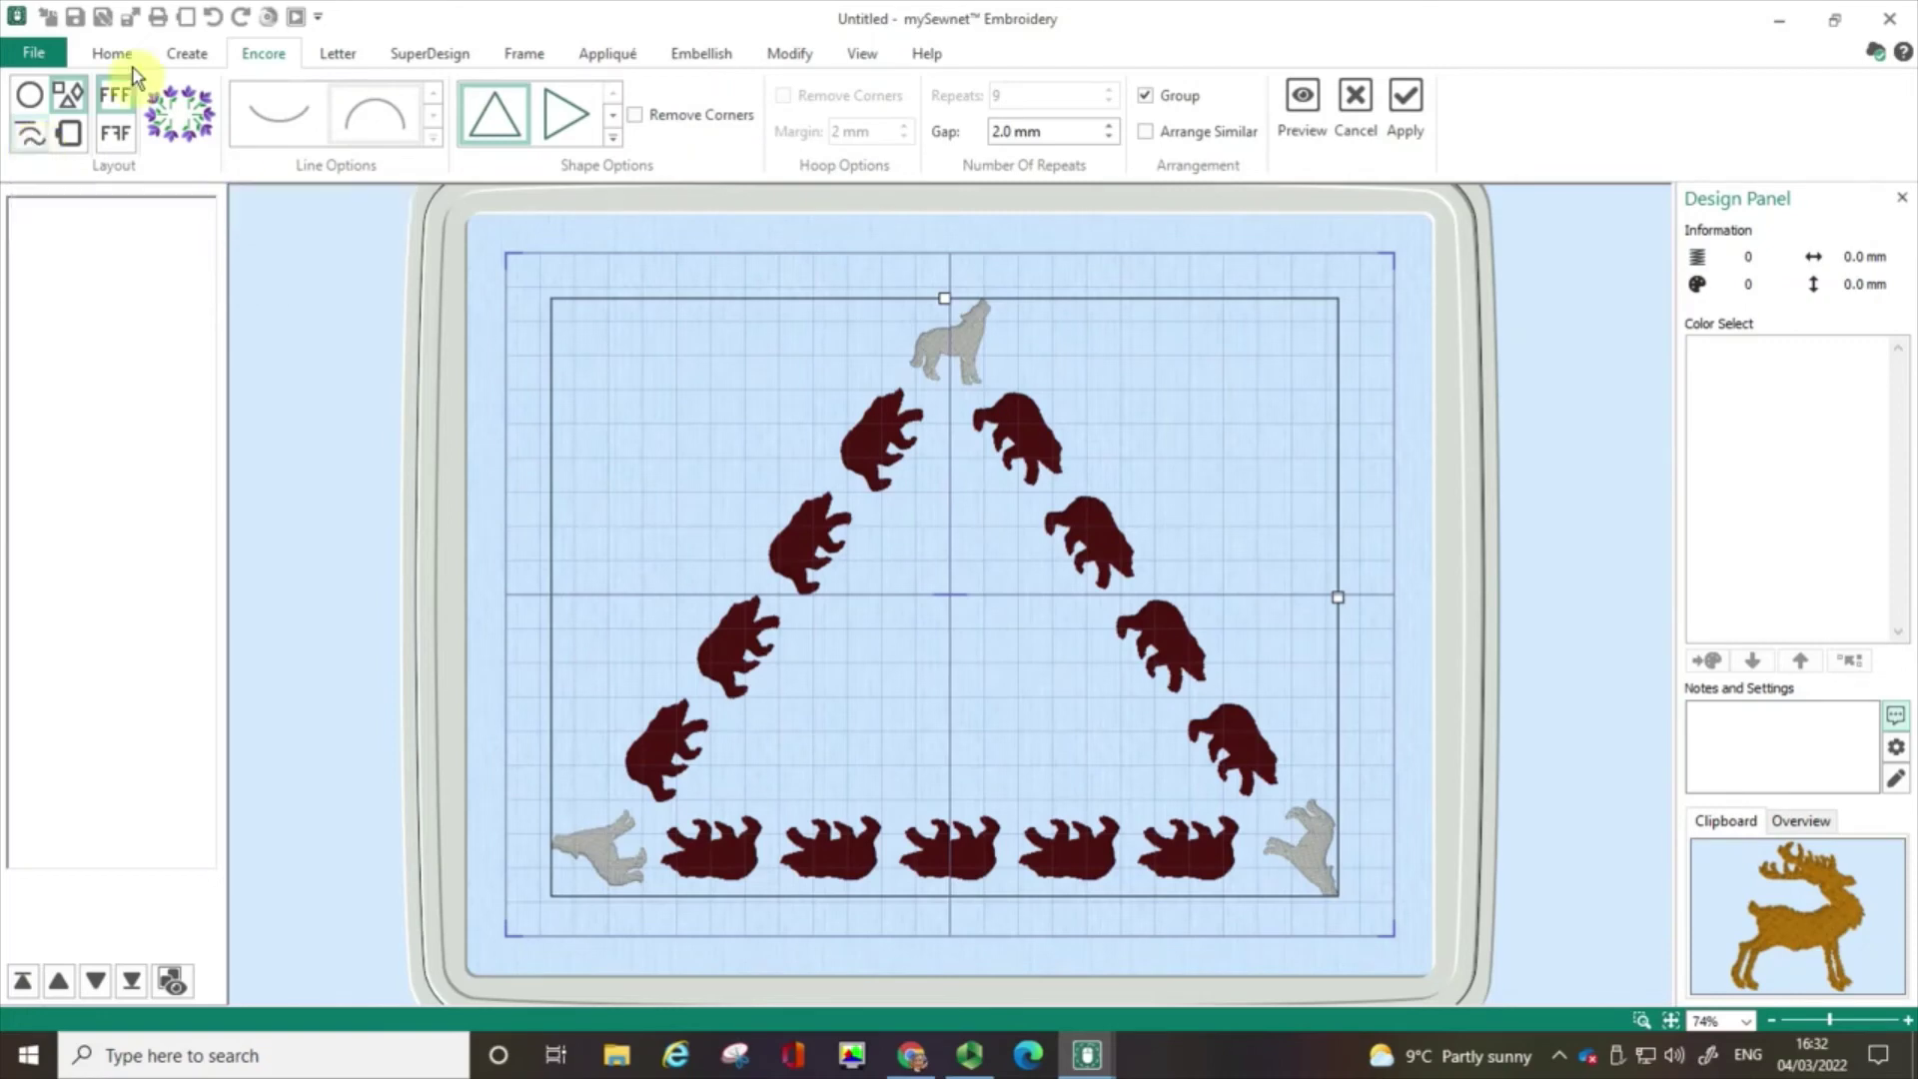
Step: Discard the triangle layout, shift the wolf, bear and deer slightly left, and group them
click(1352, 103)
click(1037, 625)
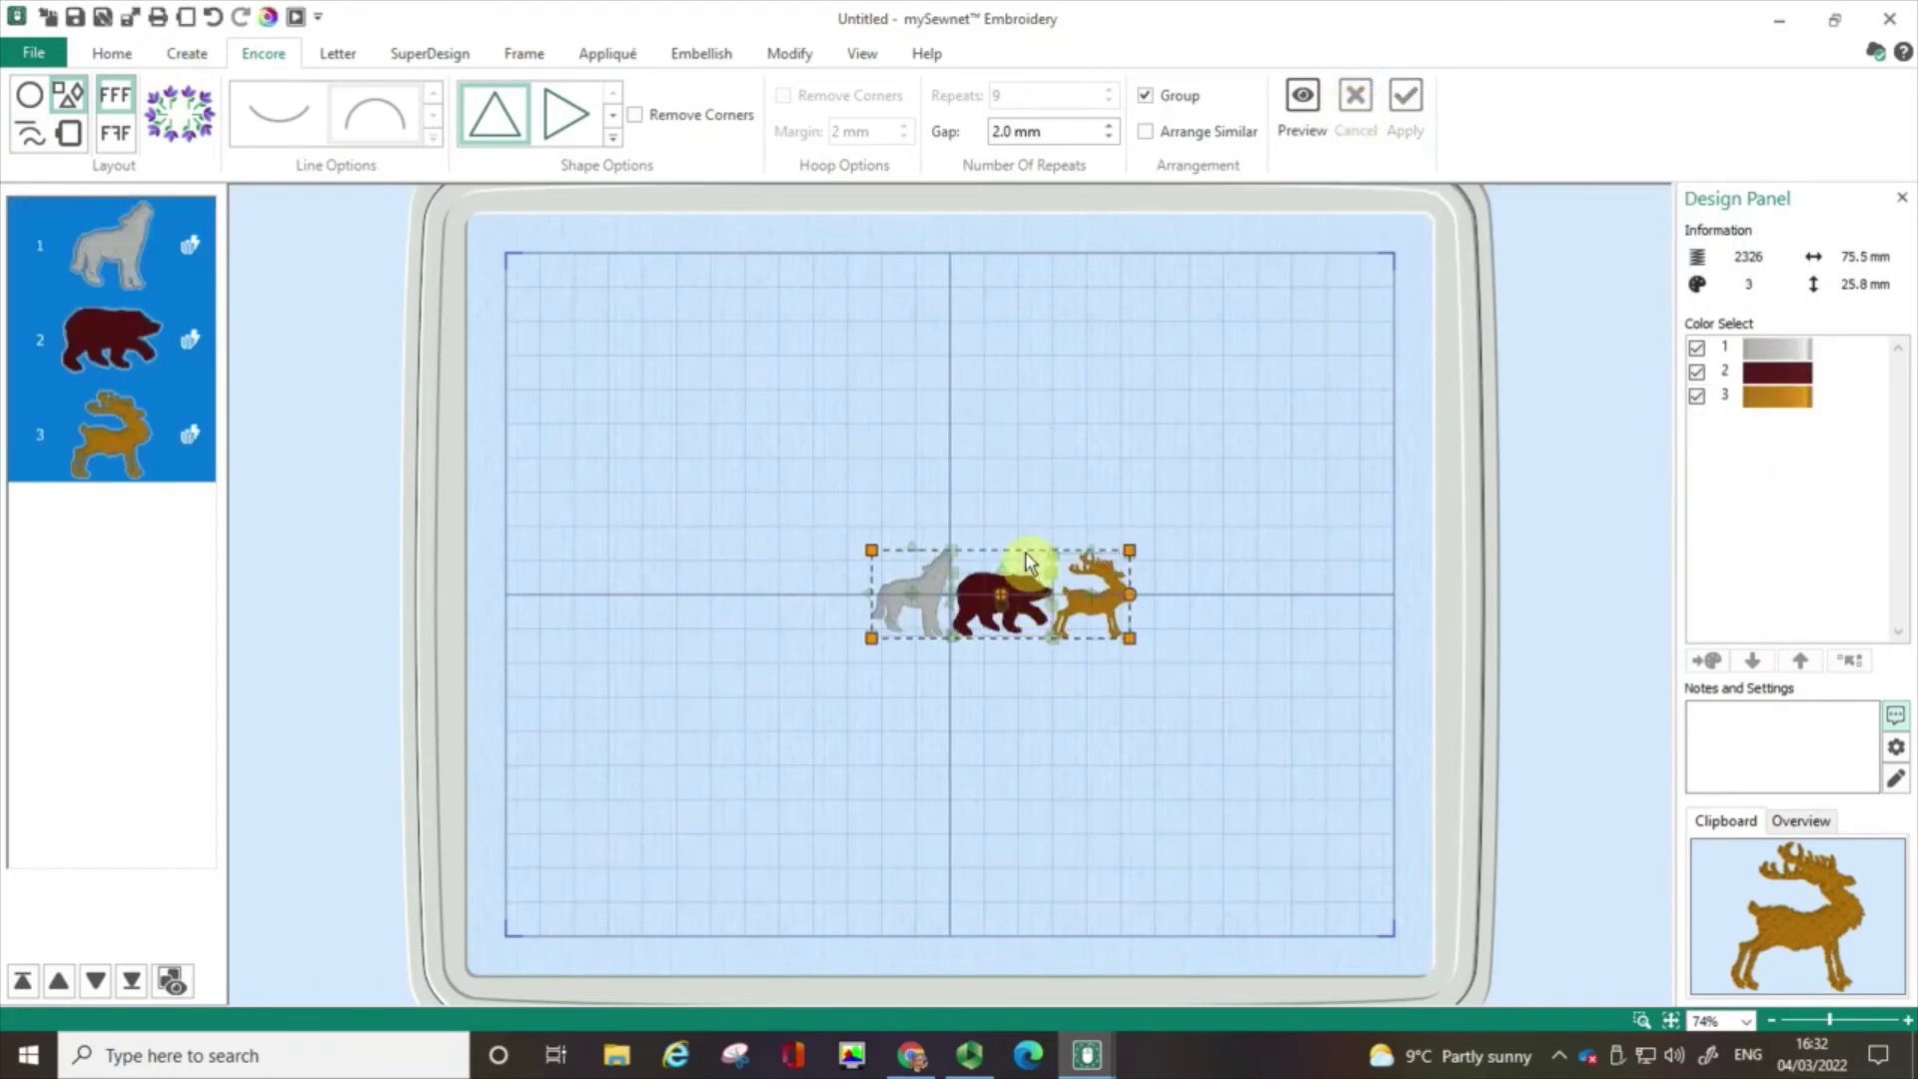
drag(1017, 595, 963, 593)
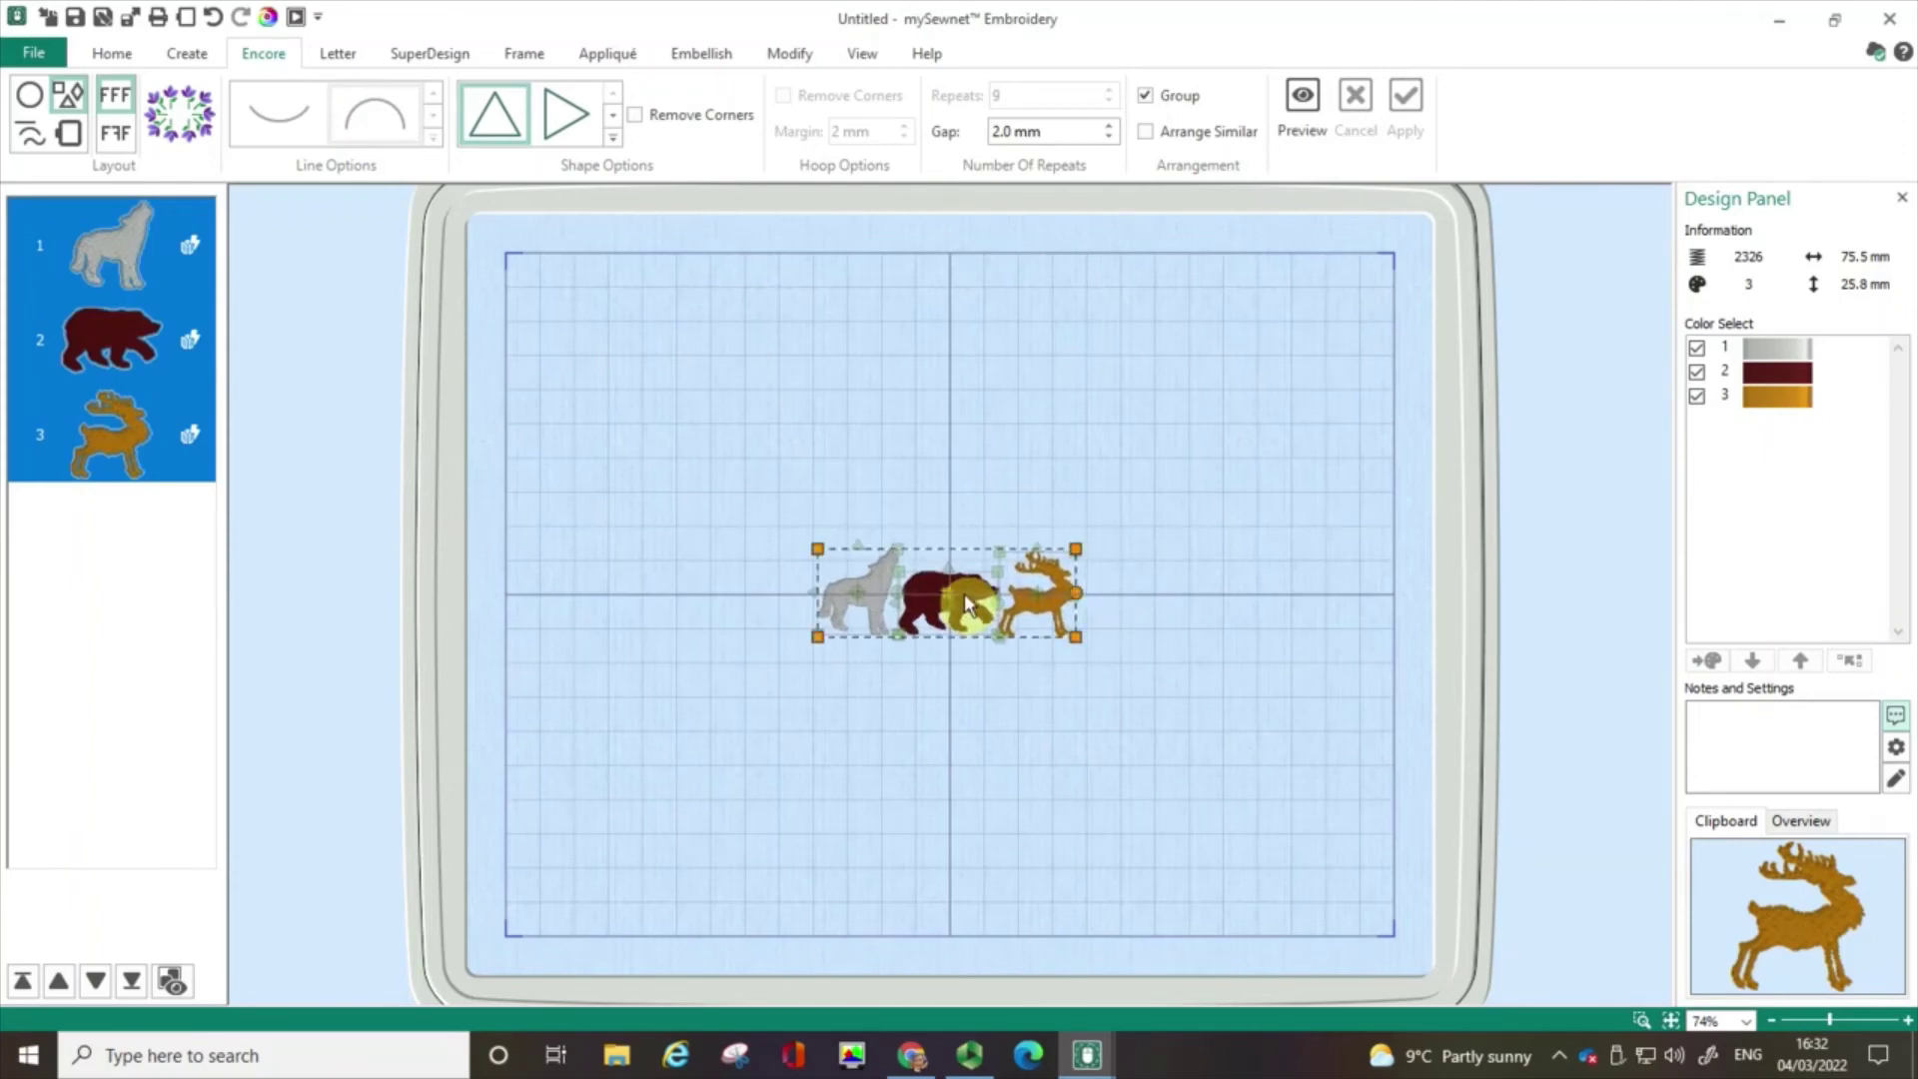
click(965, 565)
click(975, 578)
right_click(975, 579)
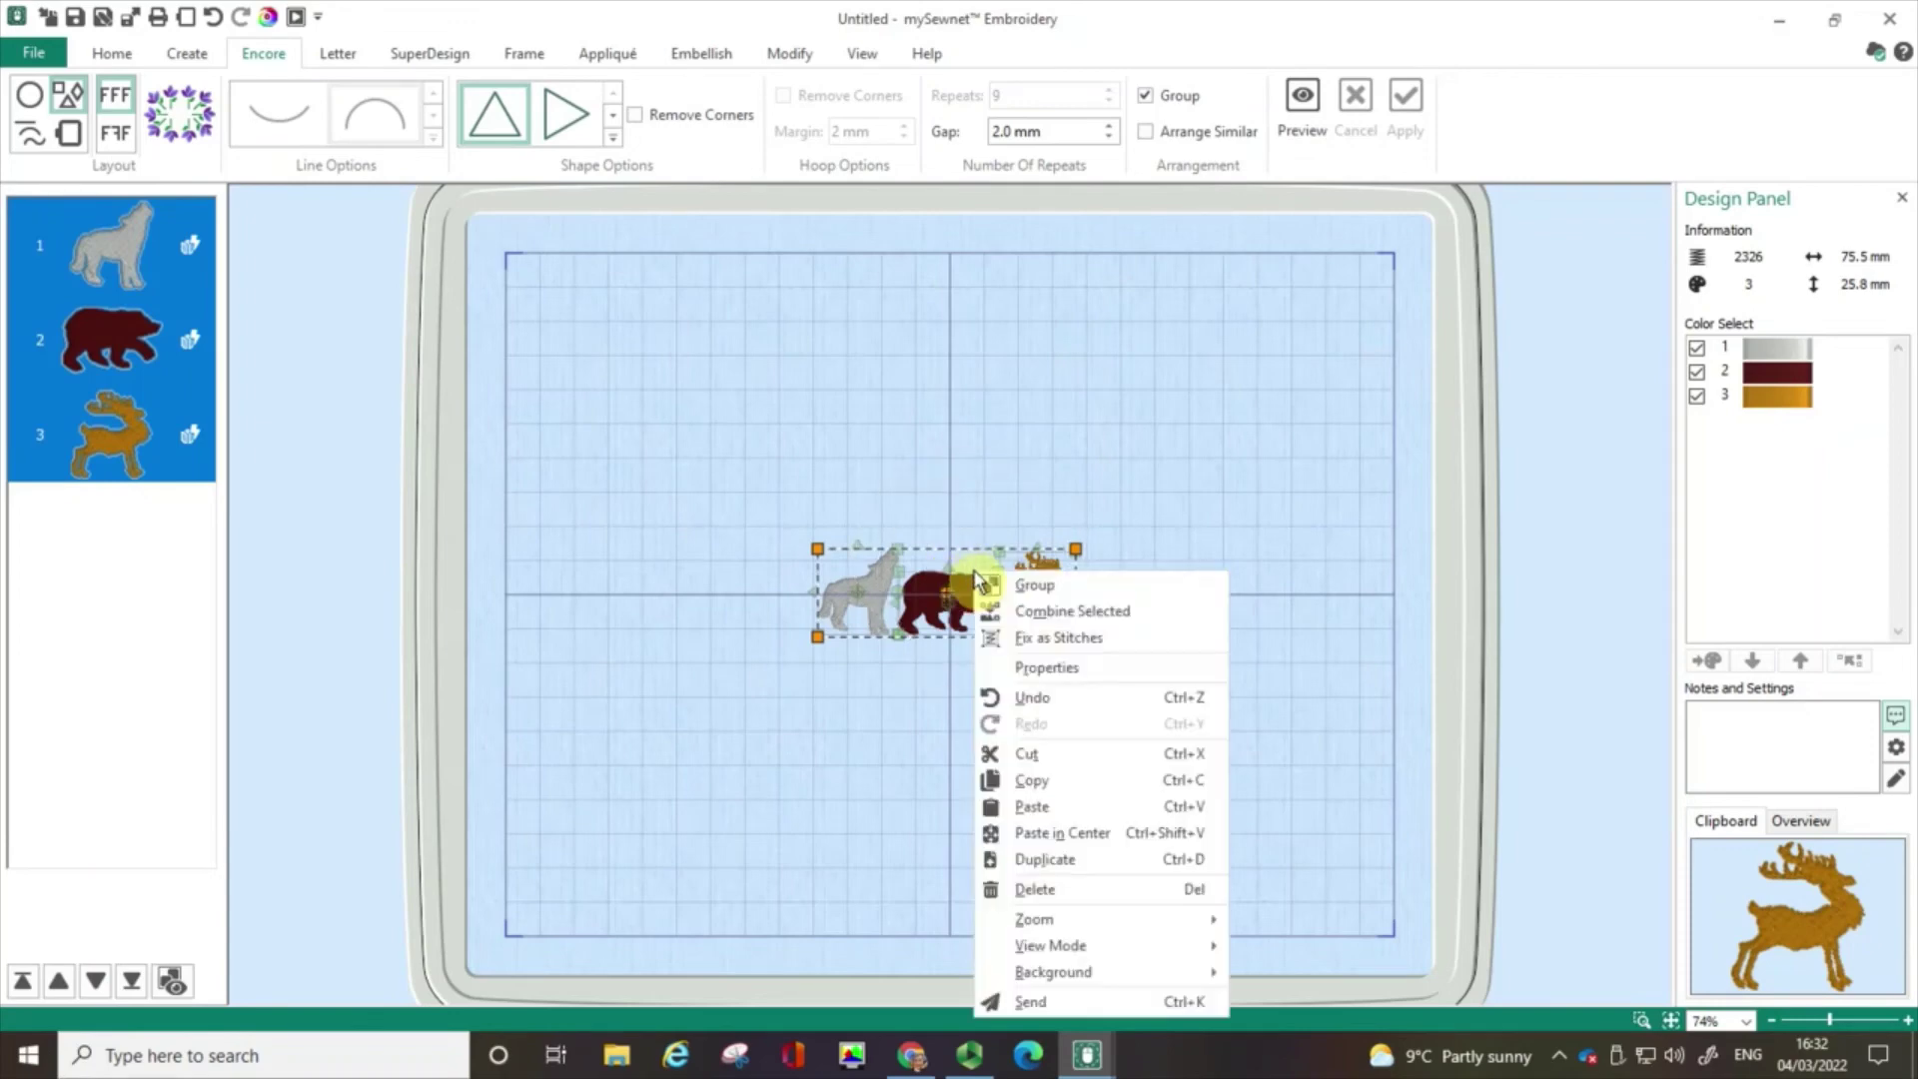
click(1038, 589)
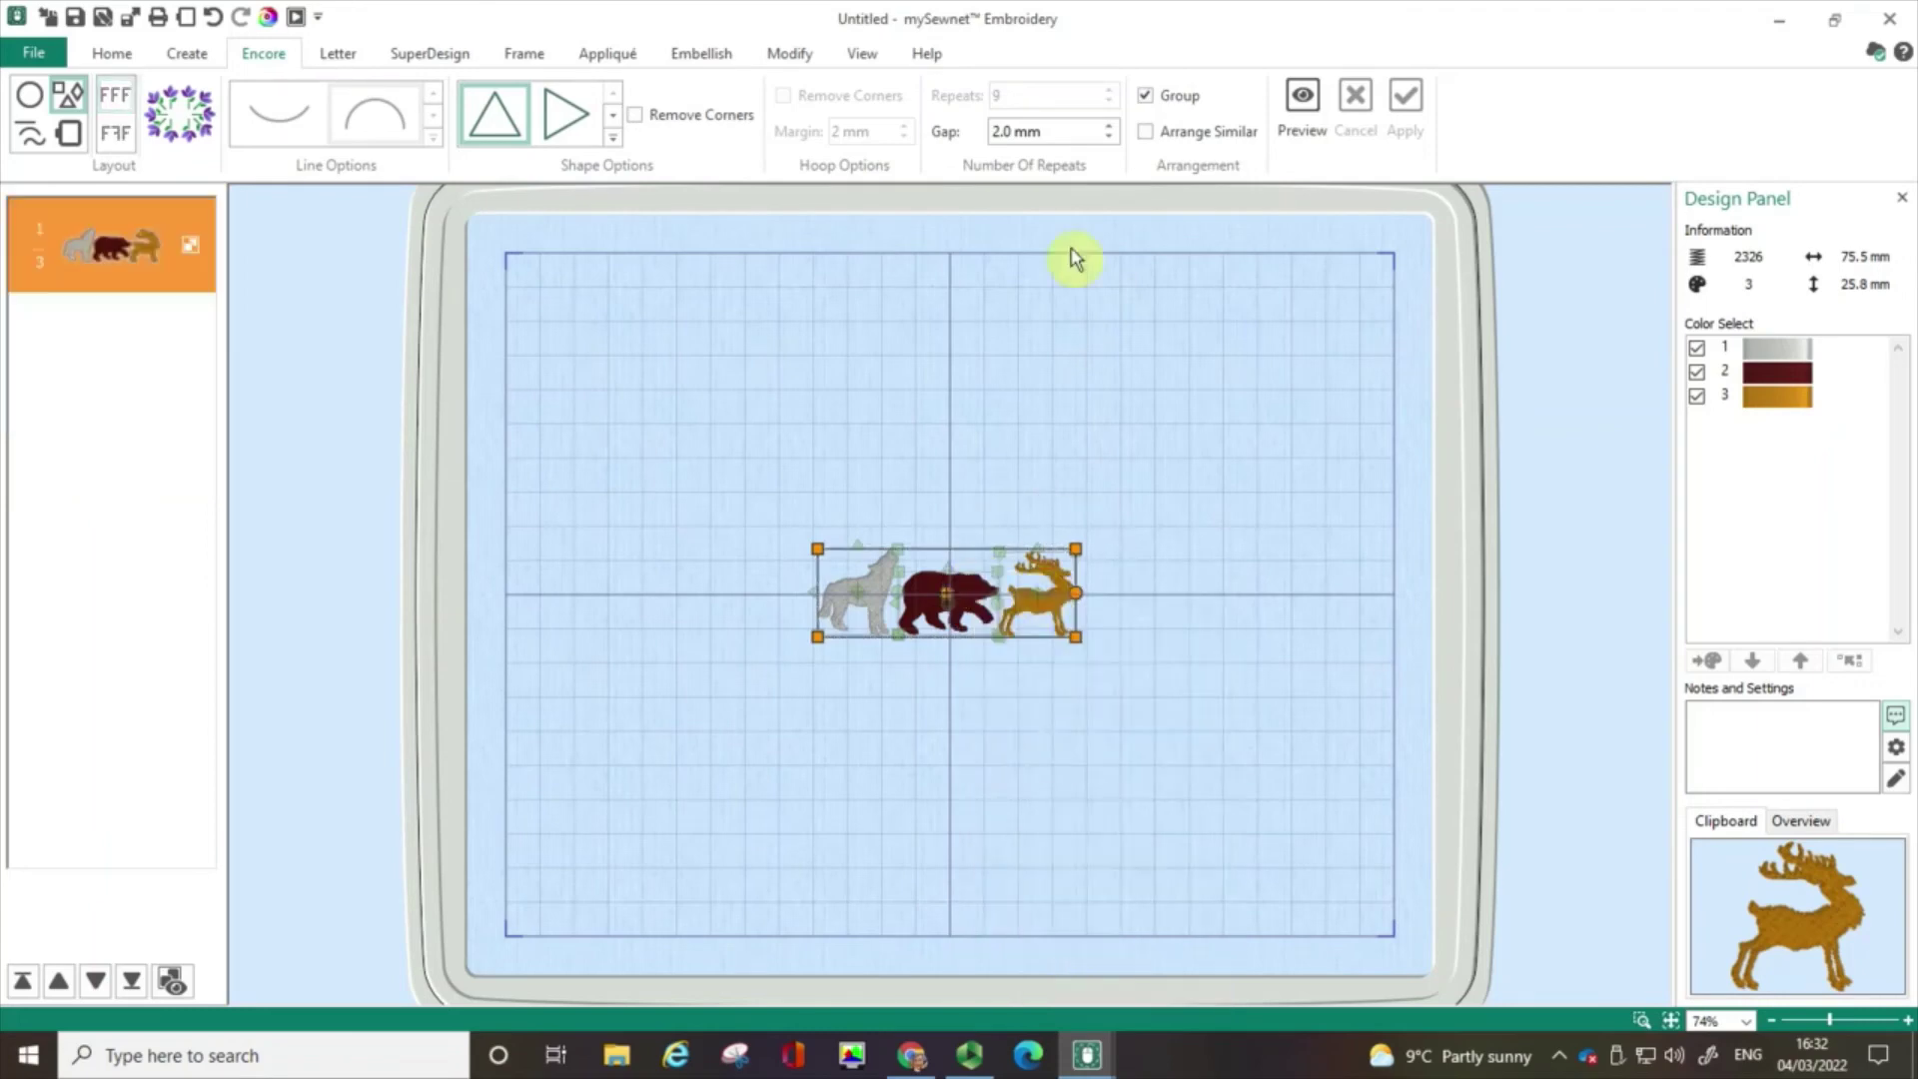
Step: Preview the animal group repeated 6 times around a circle
click(28, 98)
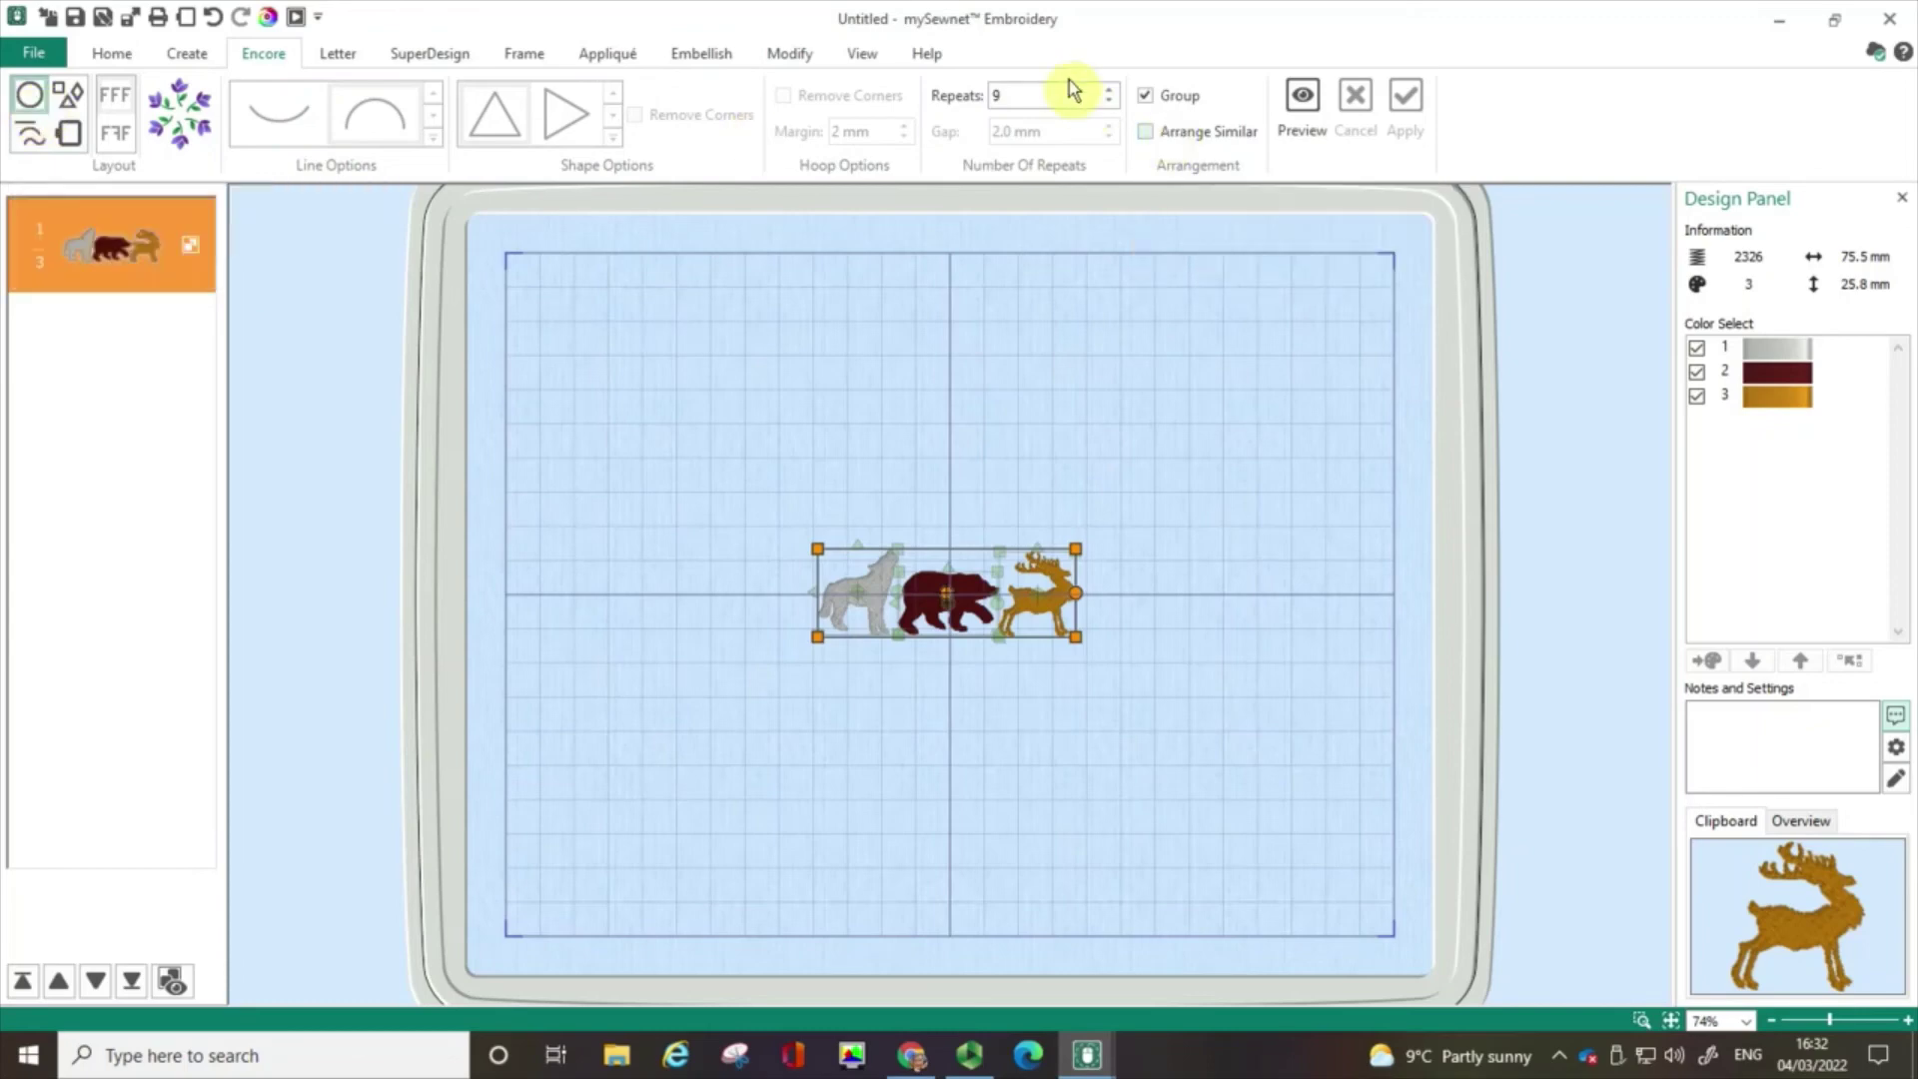
click(1019, 98)
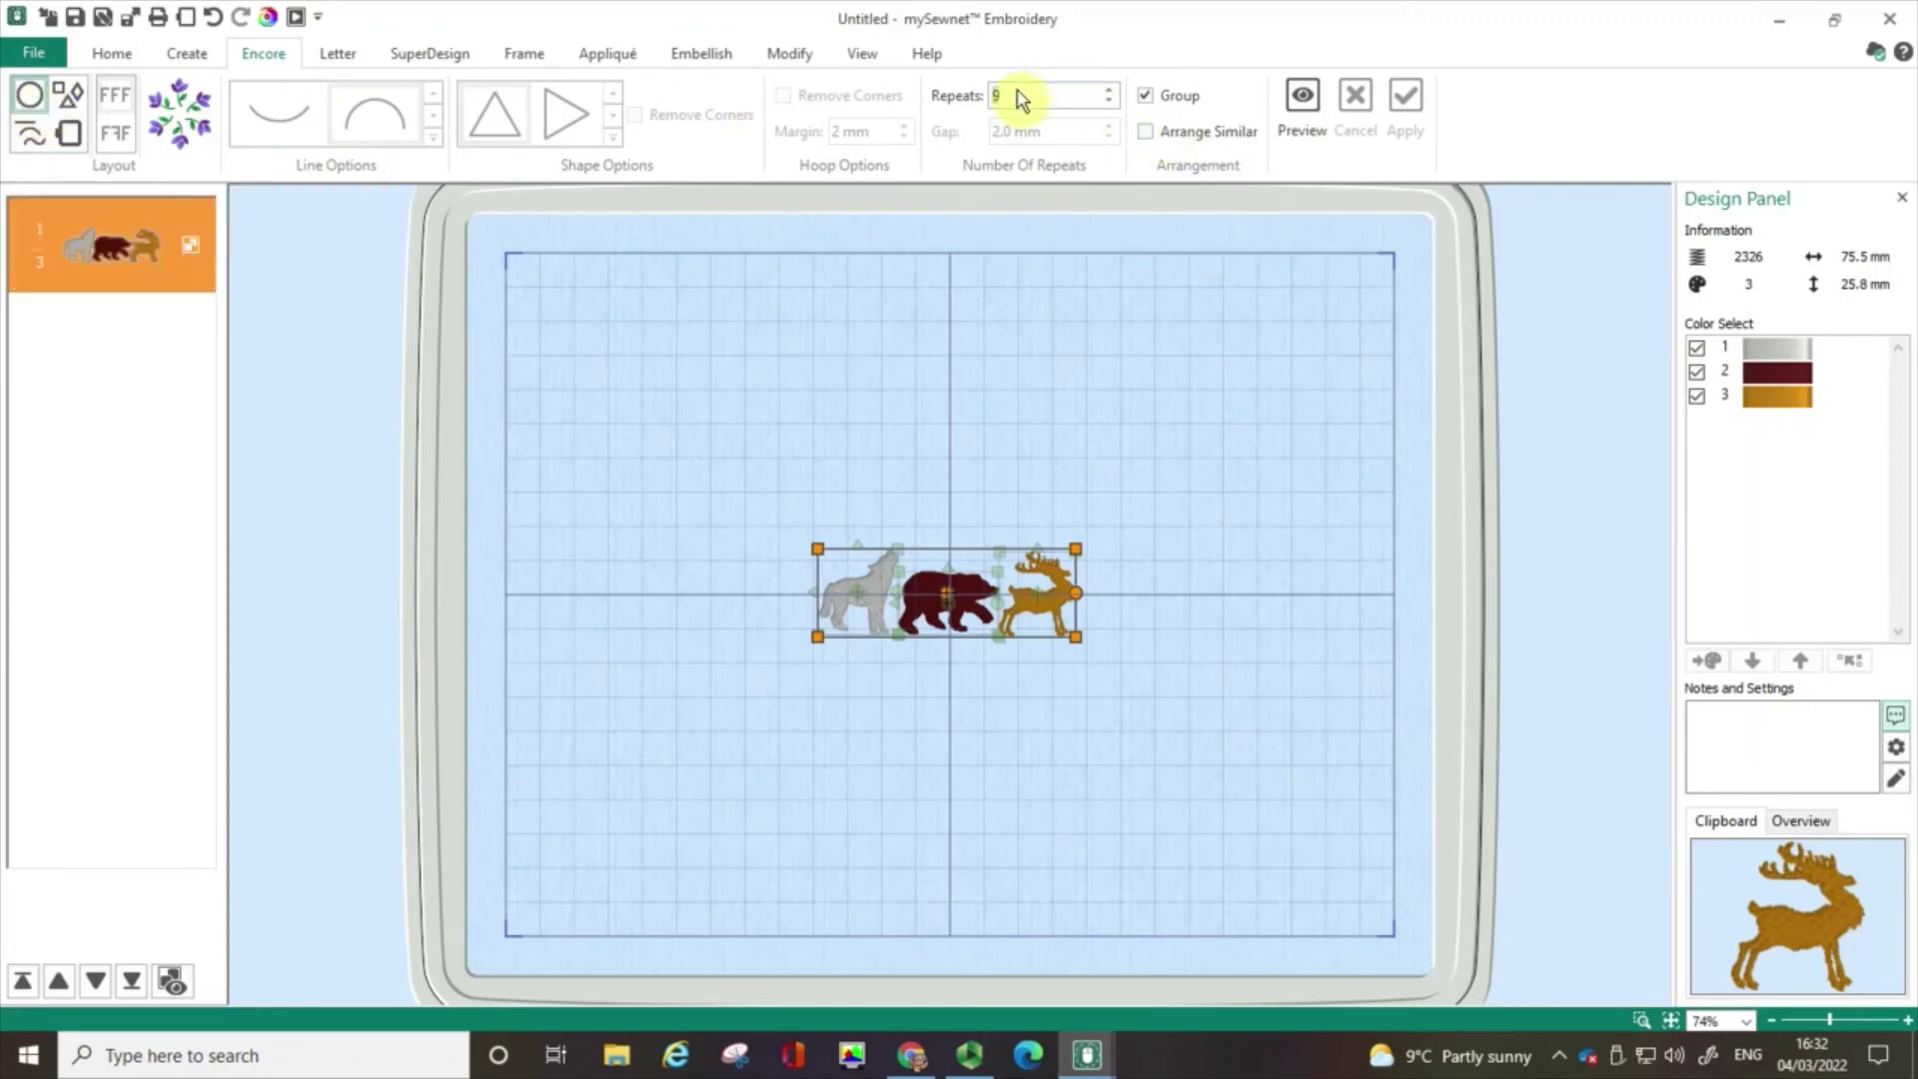
text(6)
click(1301, 100)
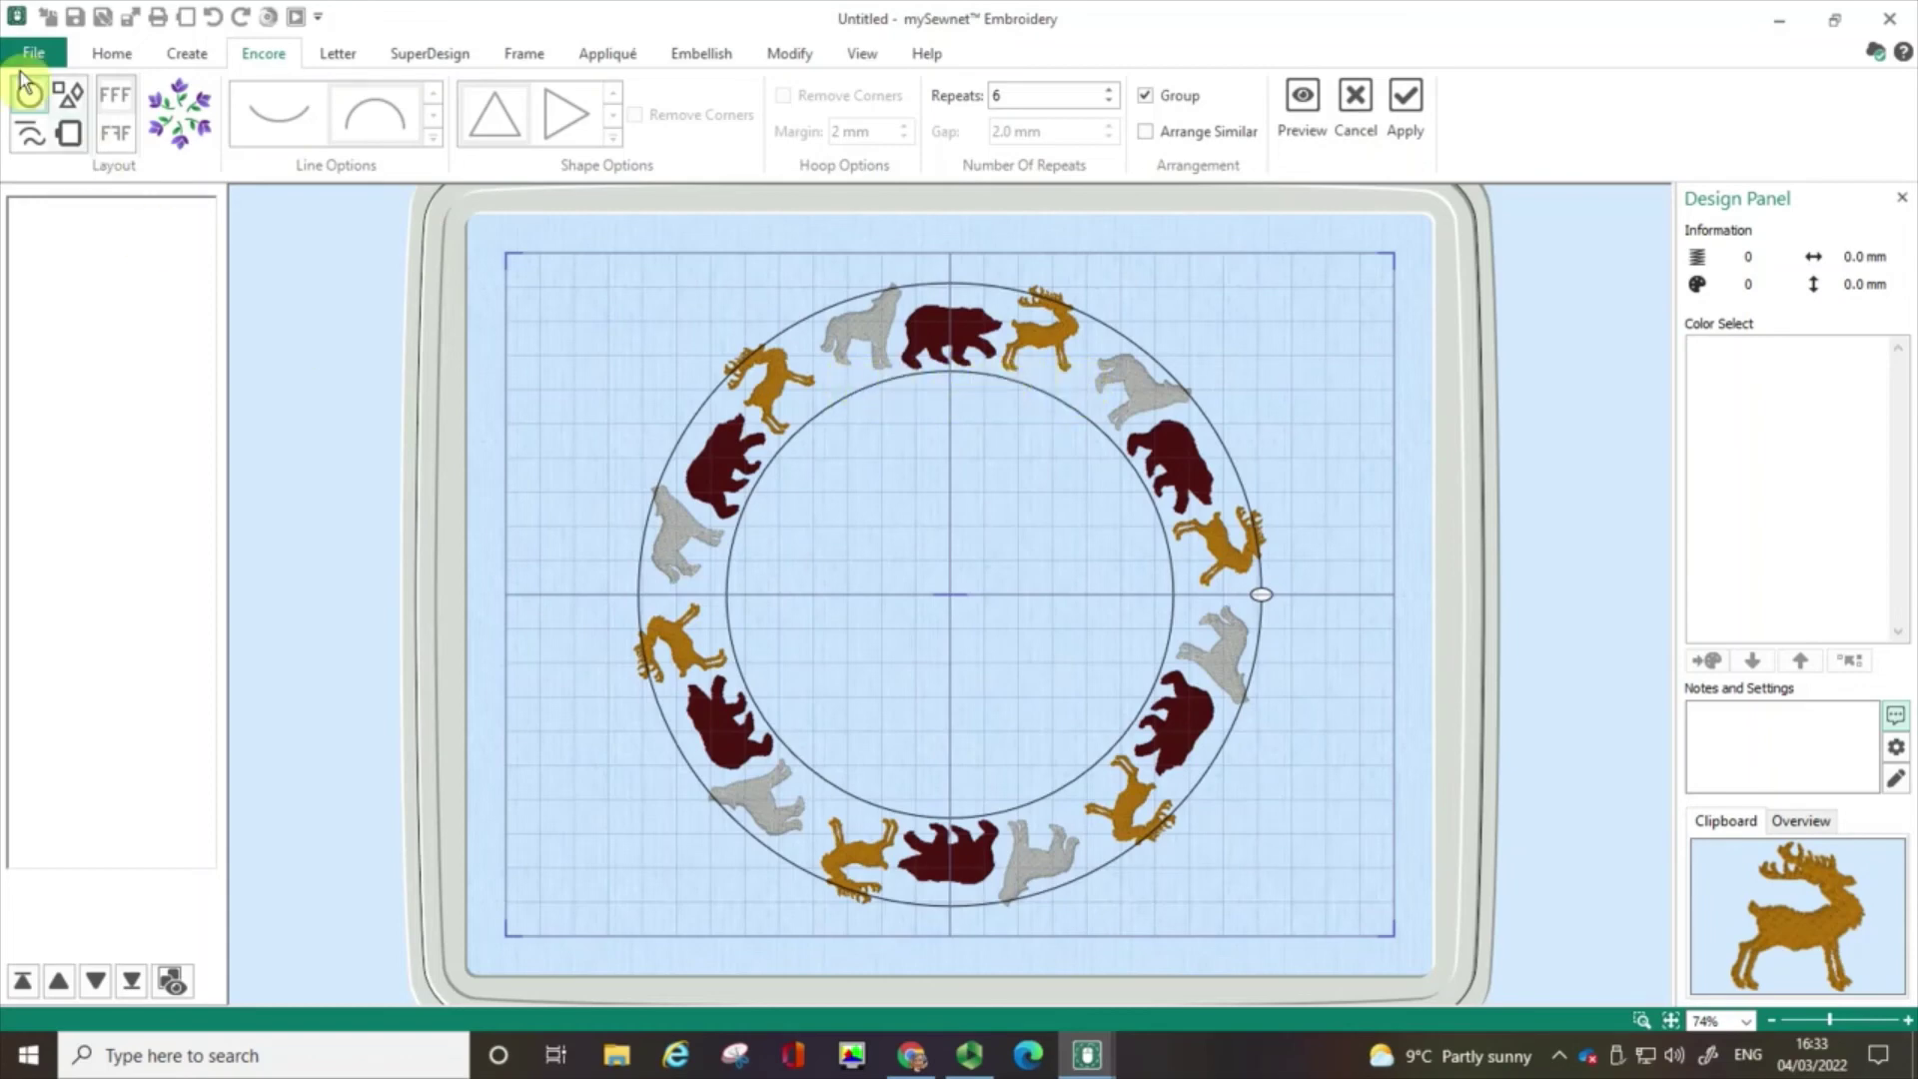
Step: Preview the group along a wavy line, then narrow and flatten the wave to fit the hoop
click(31, 138)
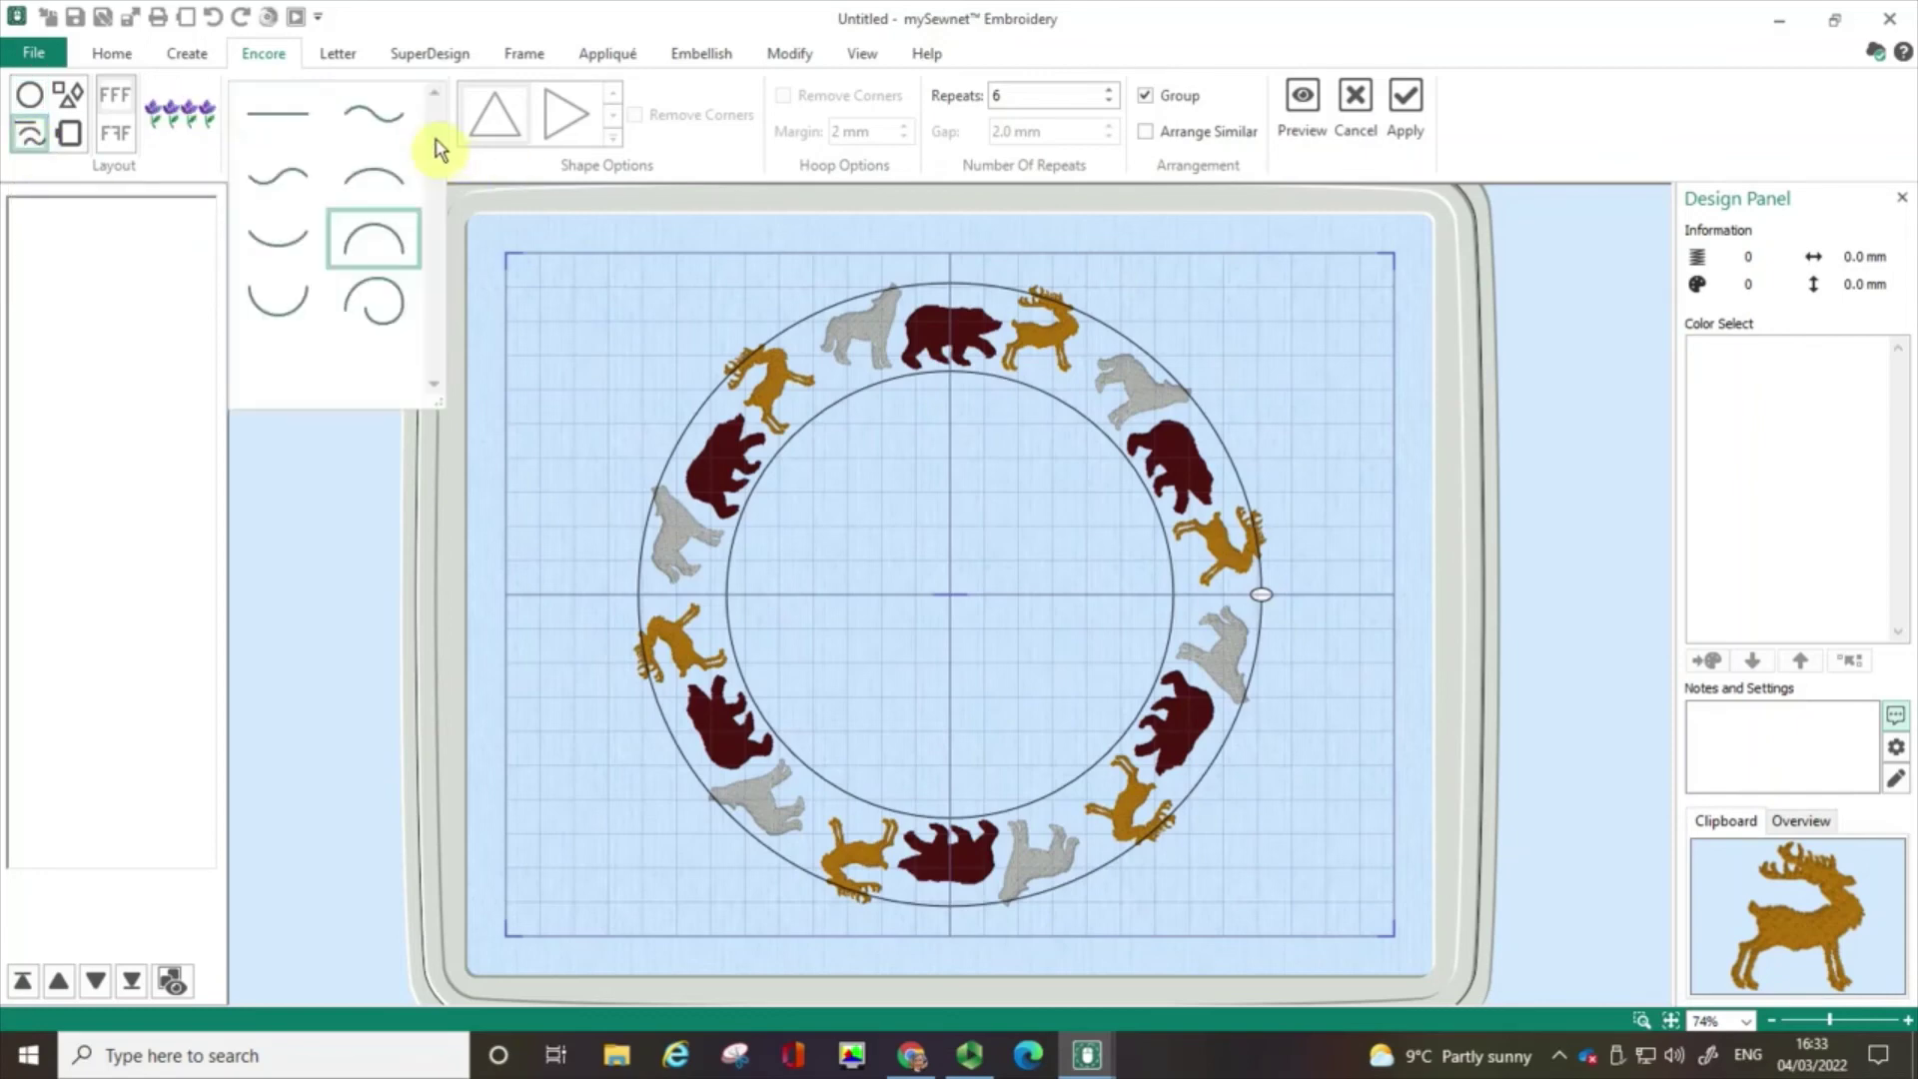
click(433, 137)
click(402, 124)
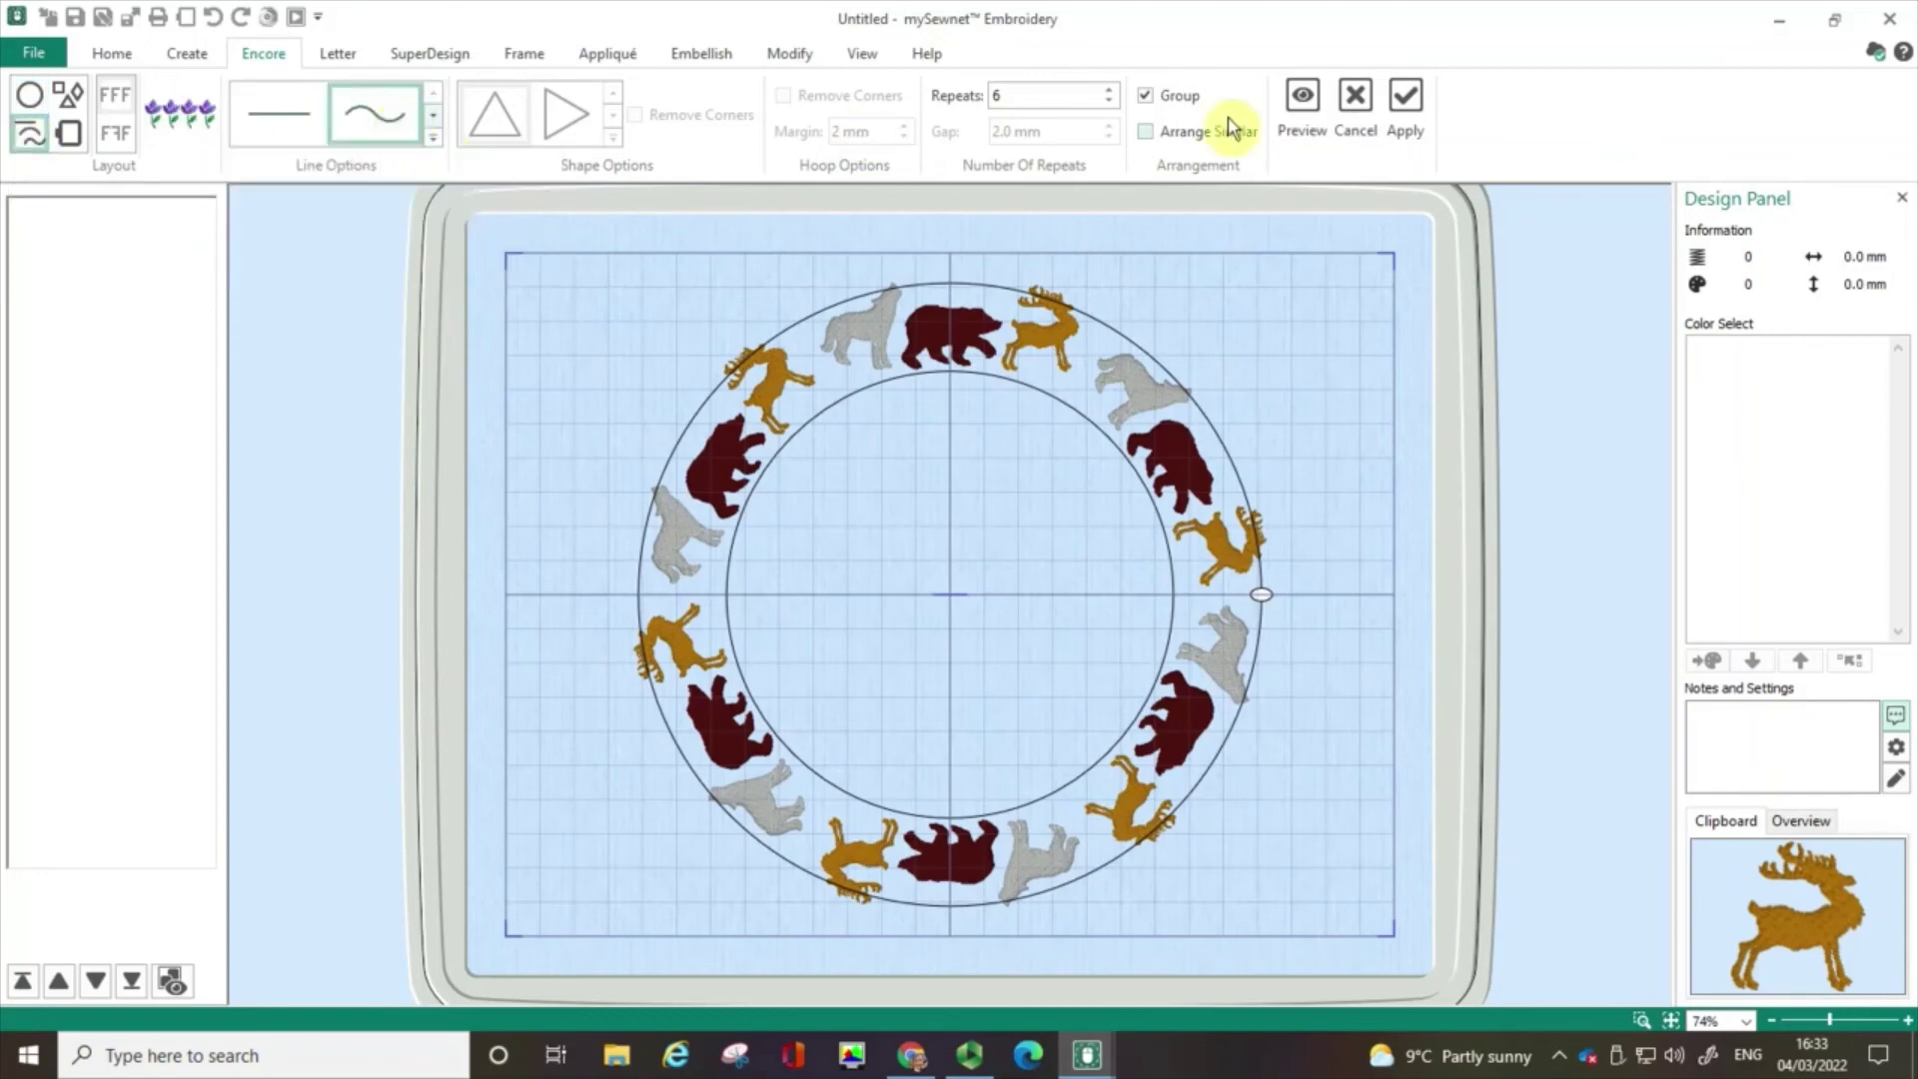
click(1325, 100)
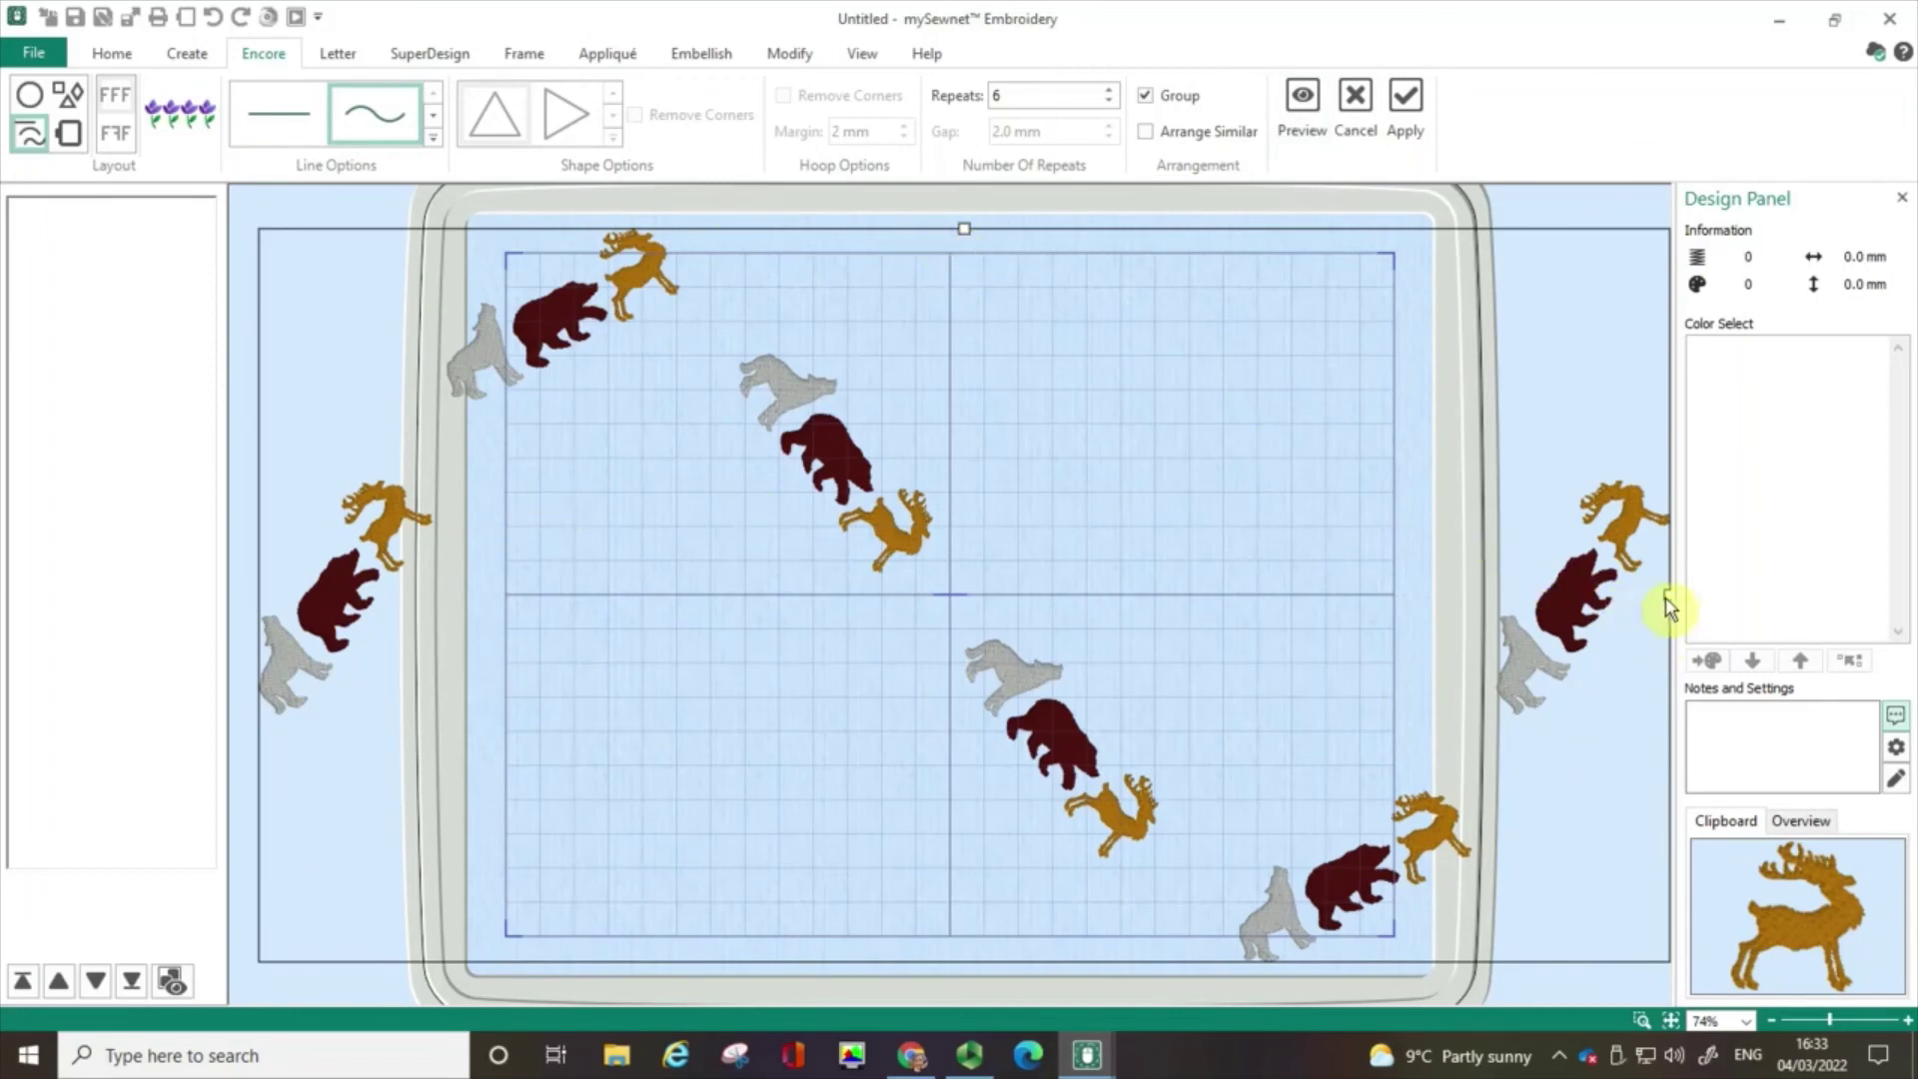
drag(1668, 605, 1564, 604)
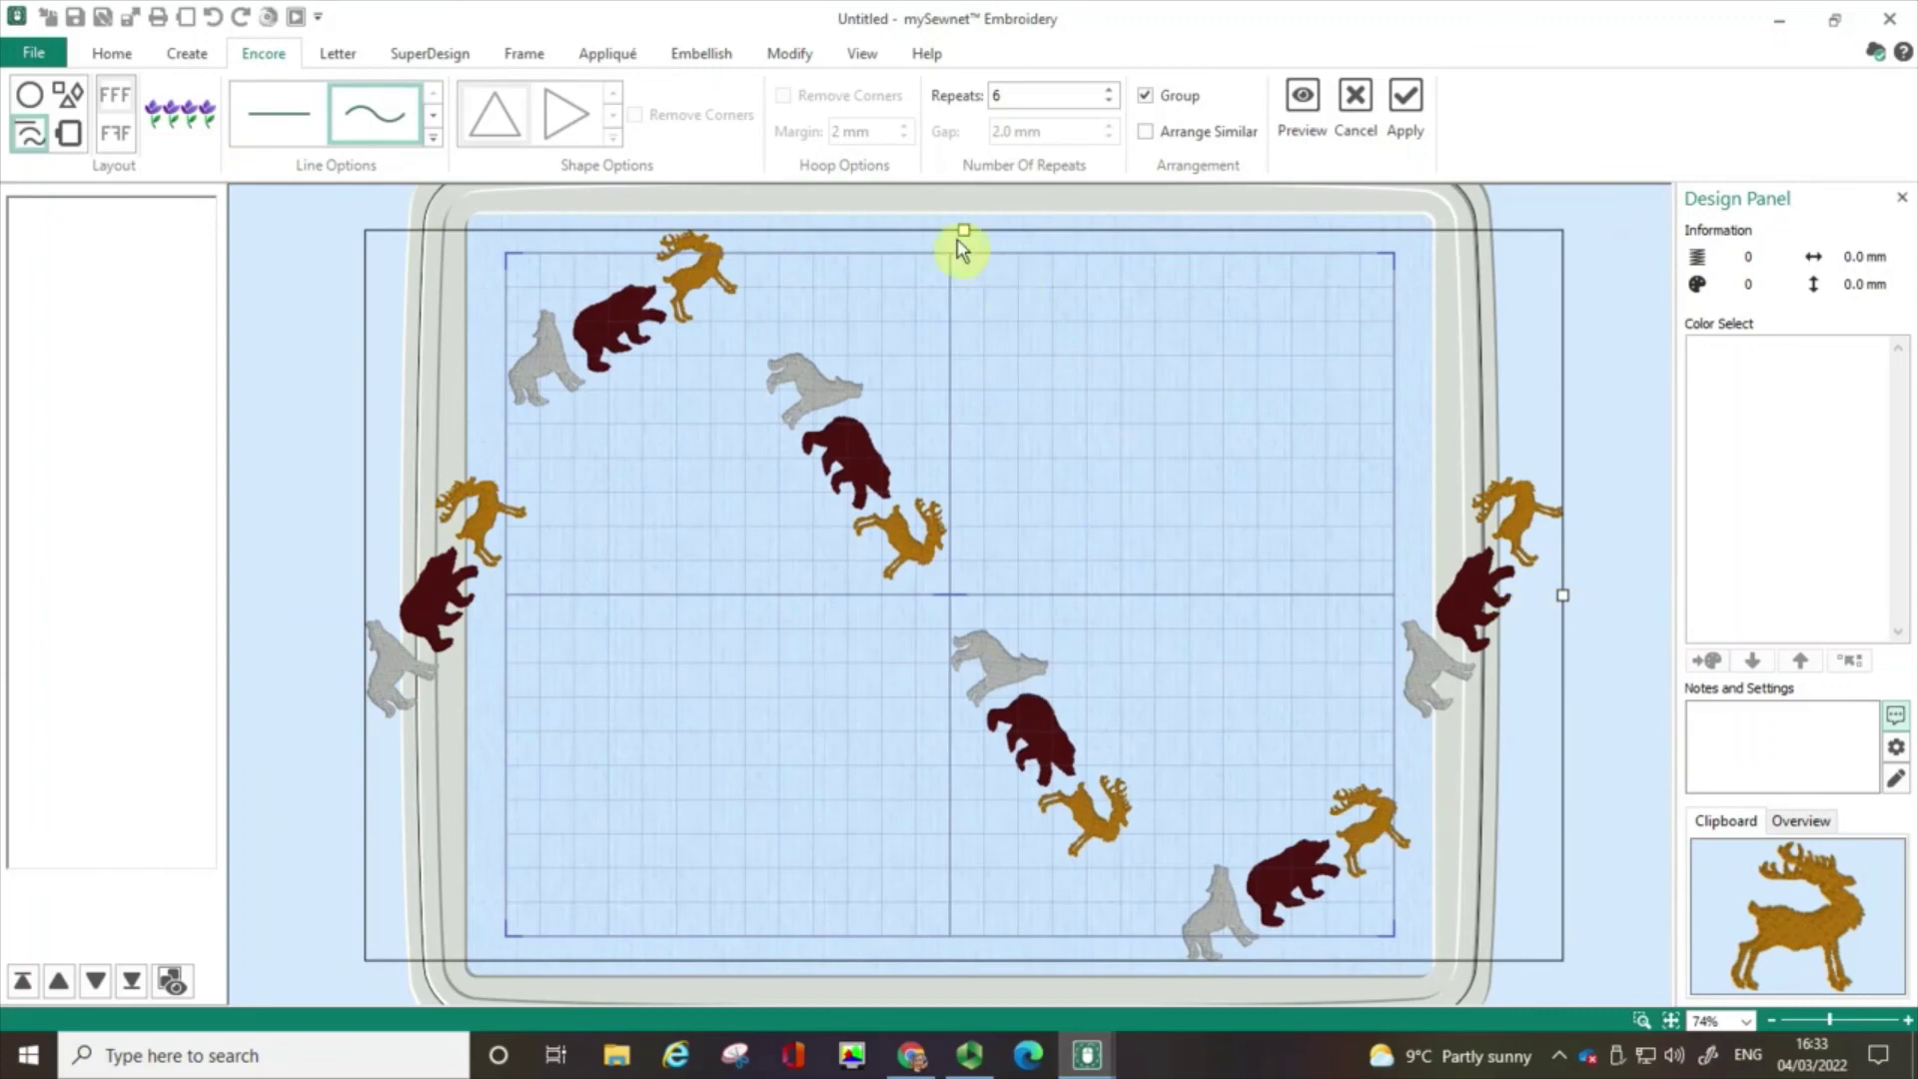
drag(963, 231, 961, 320)
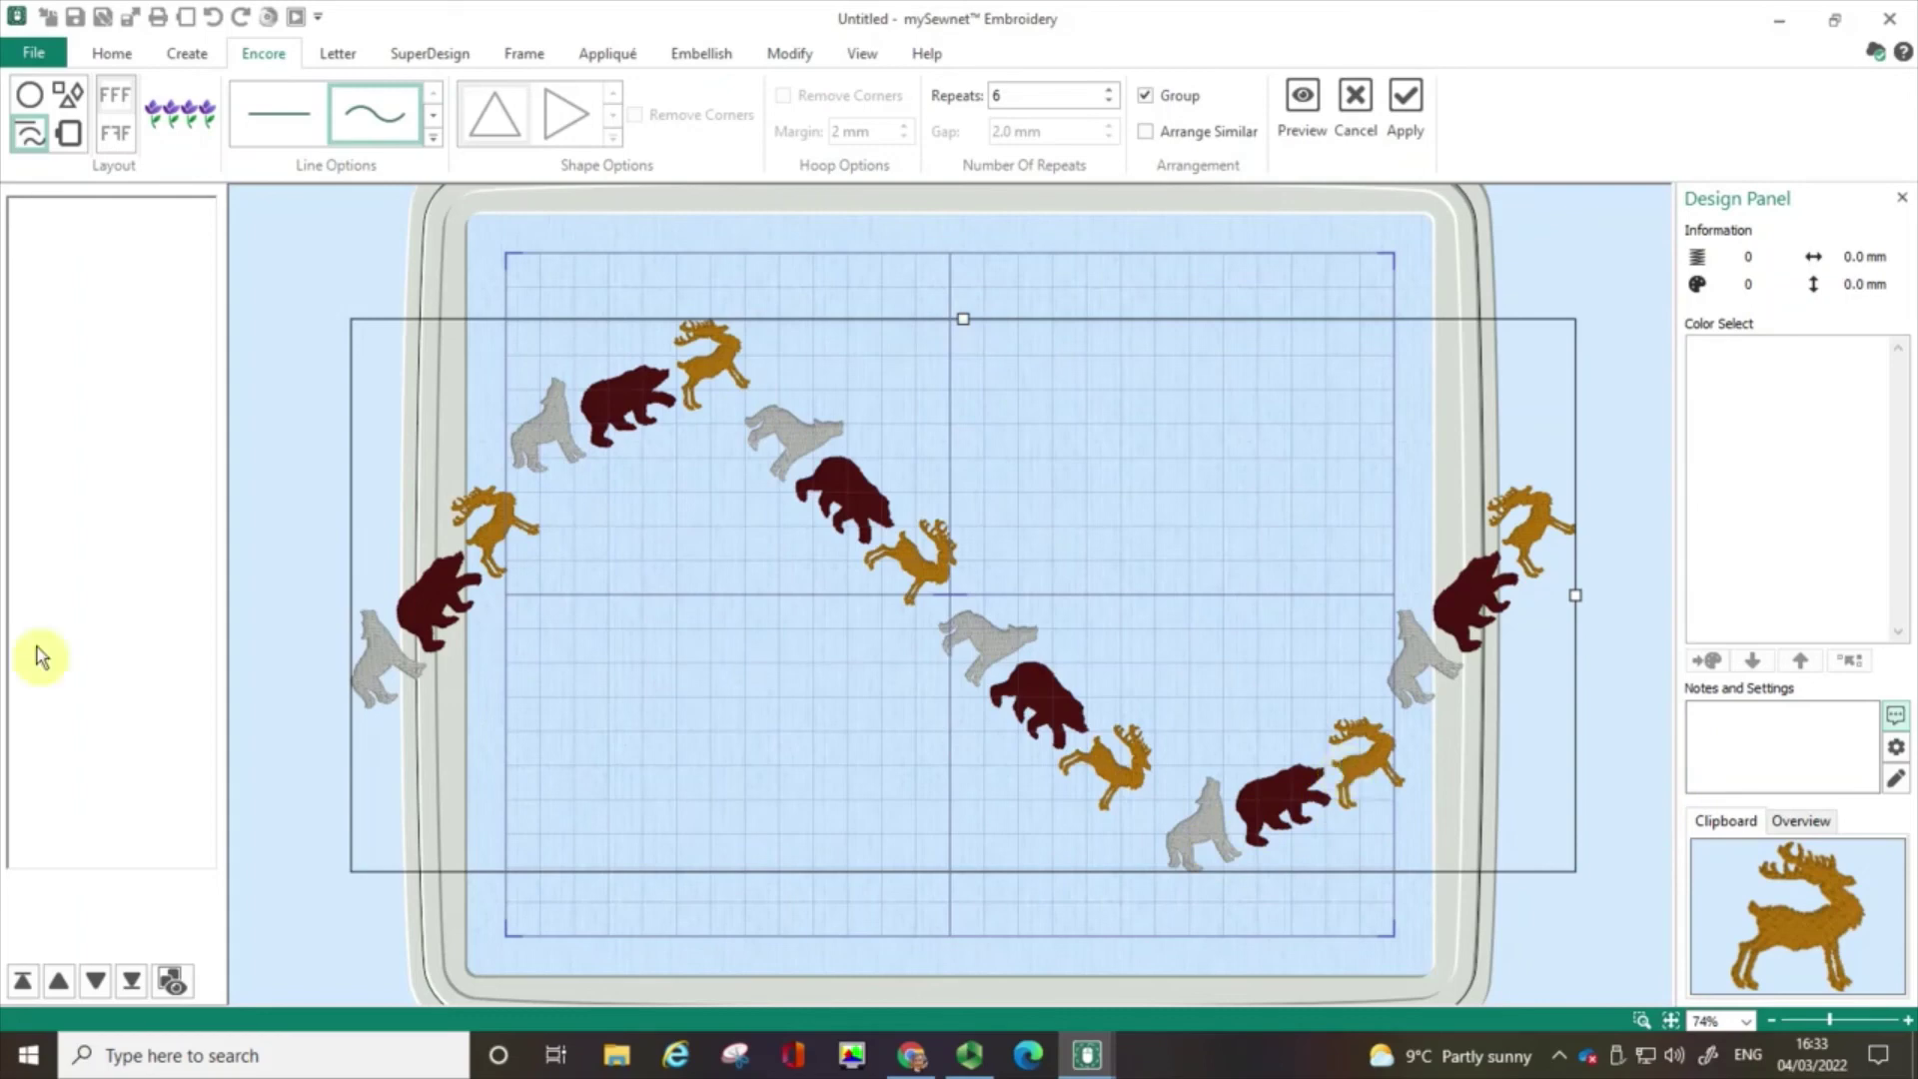
Step: Preview the group around the hoop edge, then as a triangle shape layout
click(68, 136)
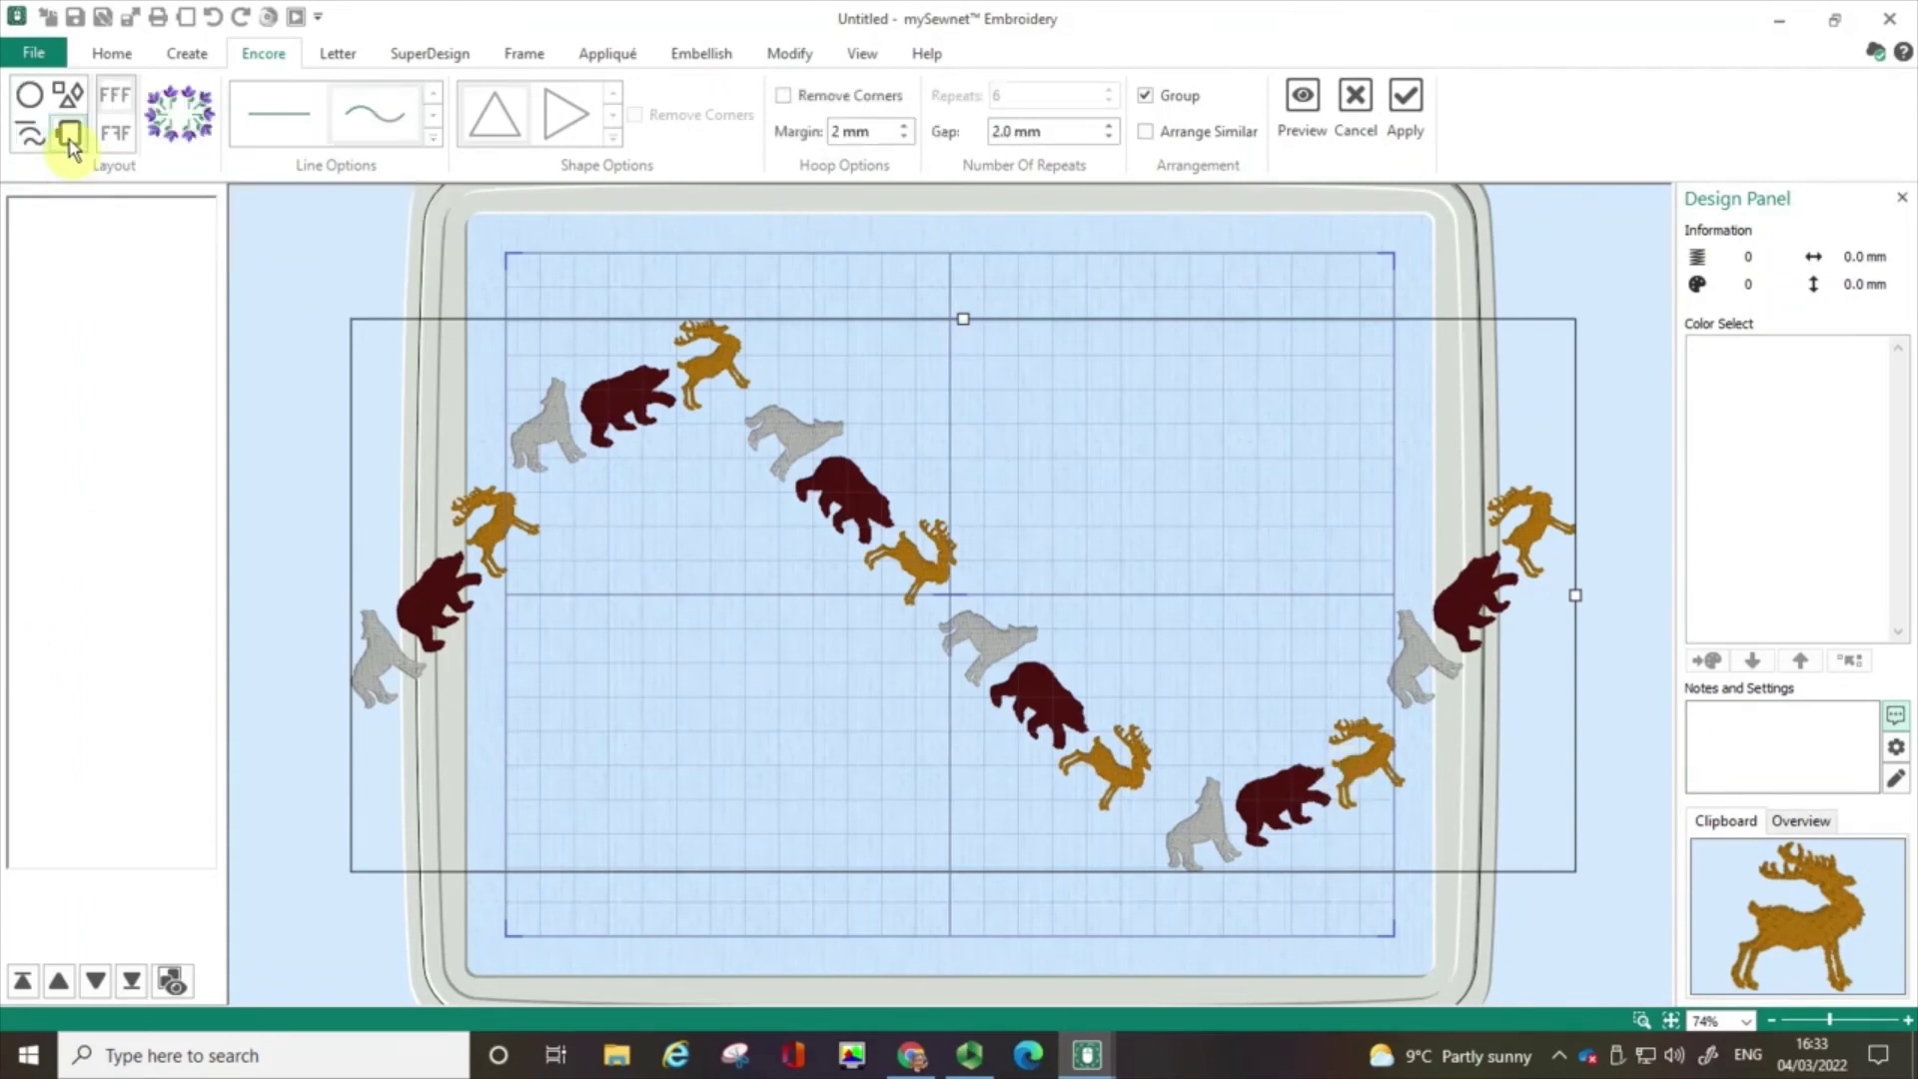
click(1314, 112)
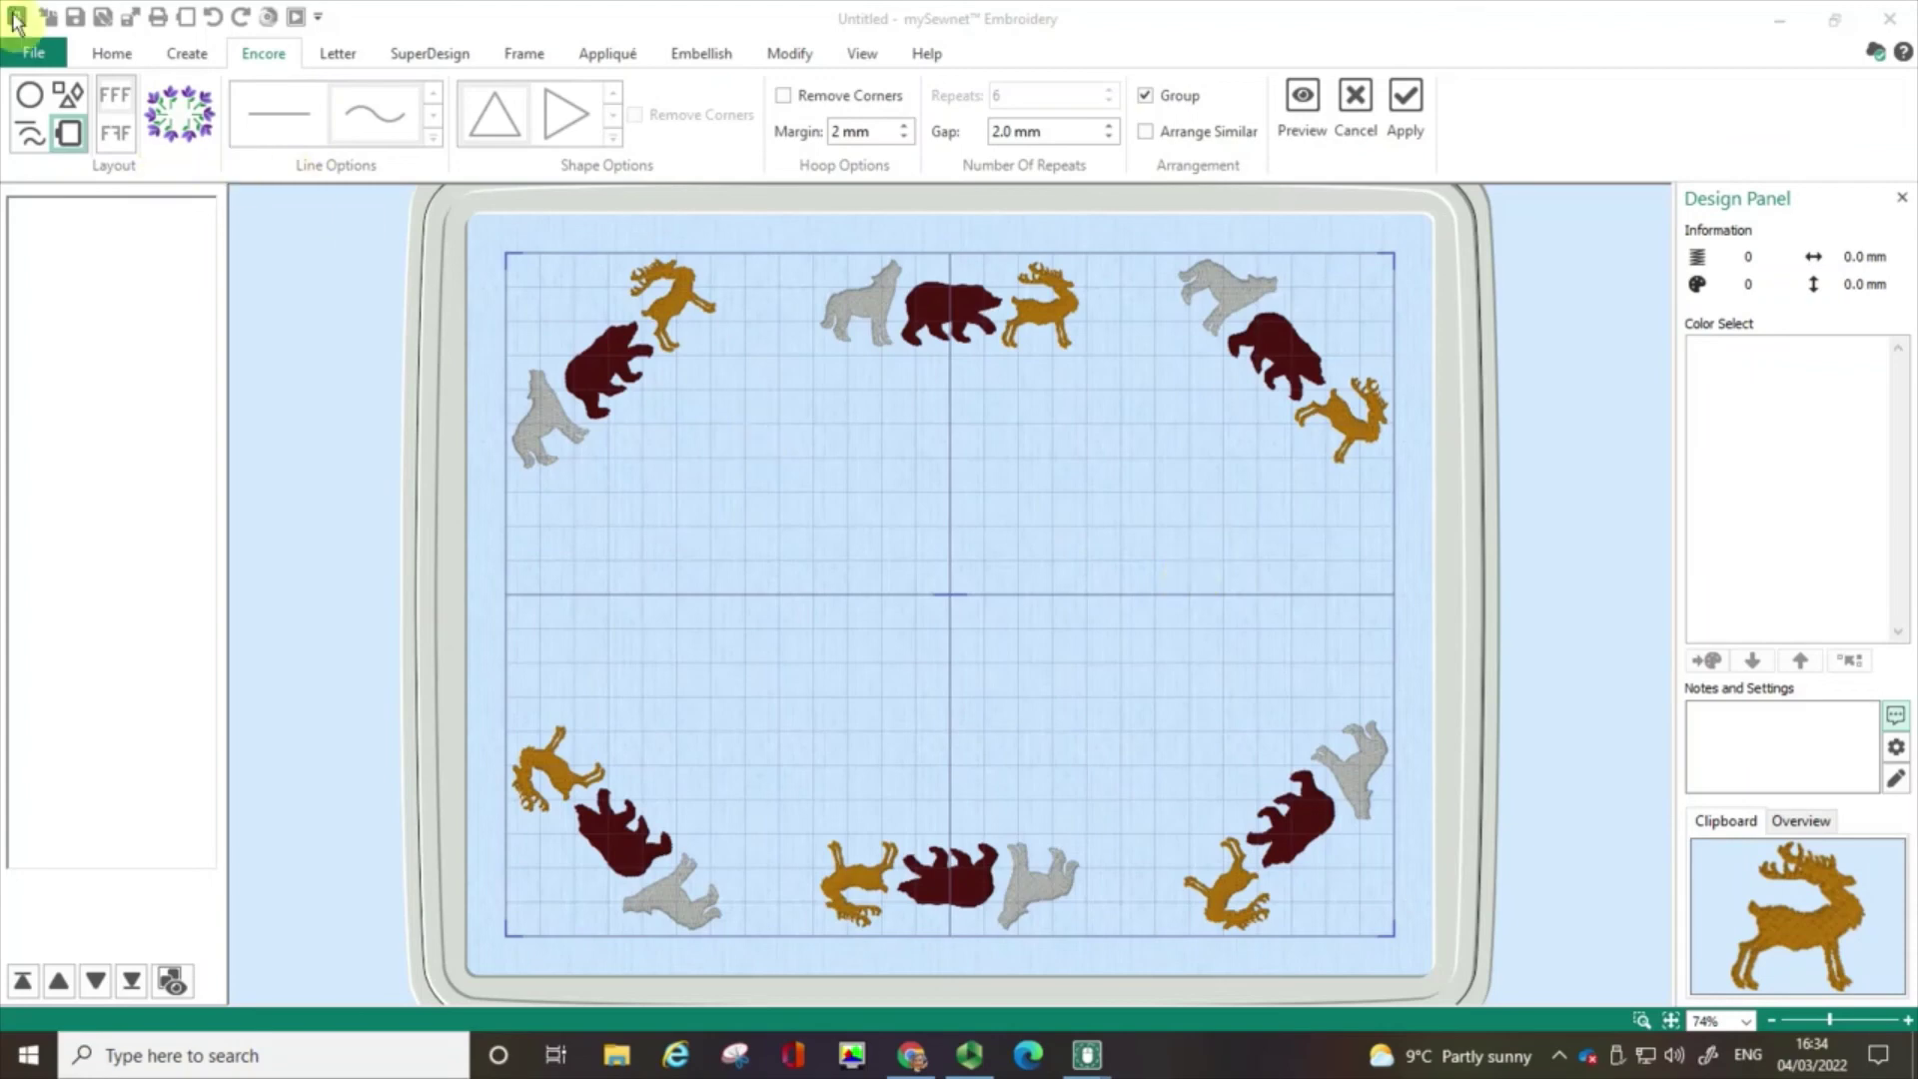
click(64, 105)
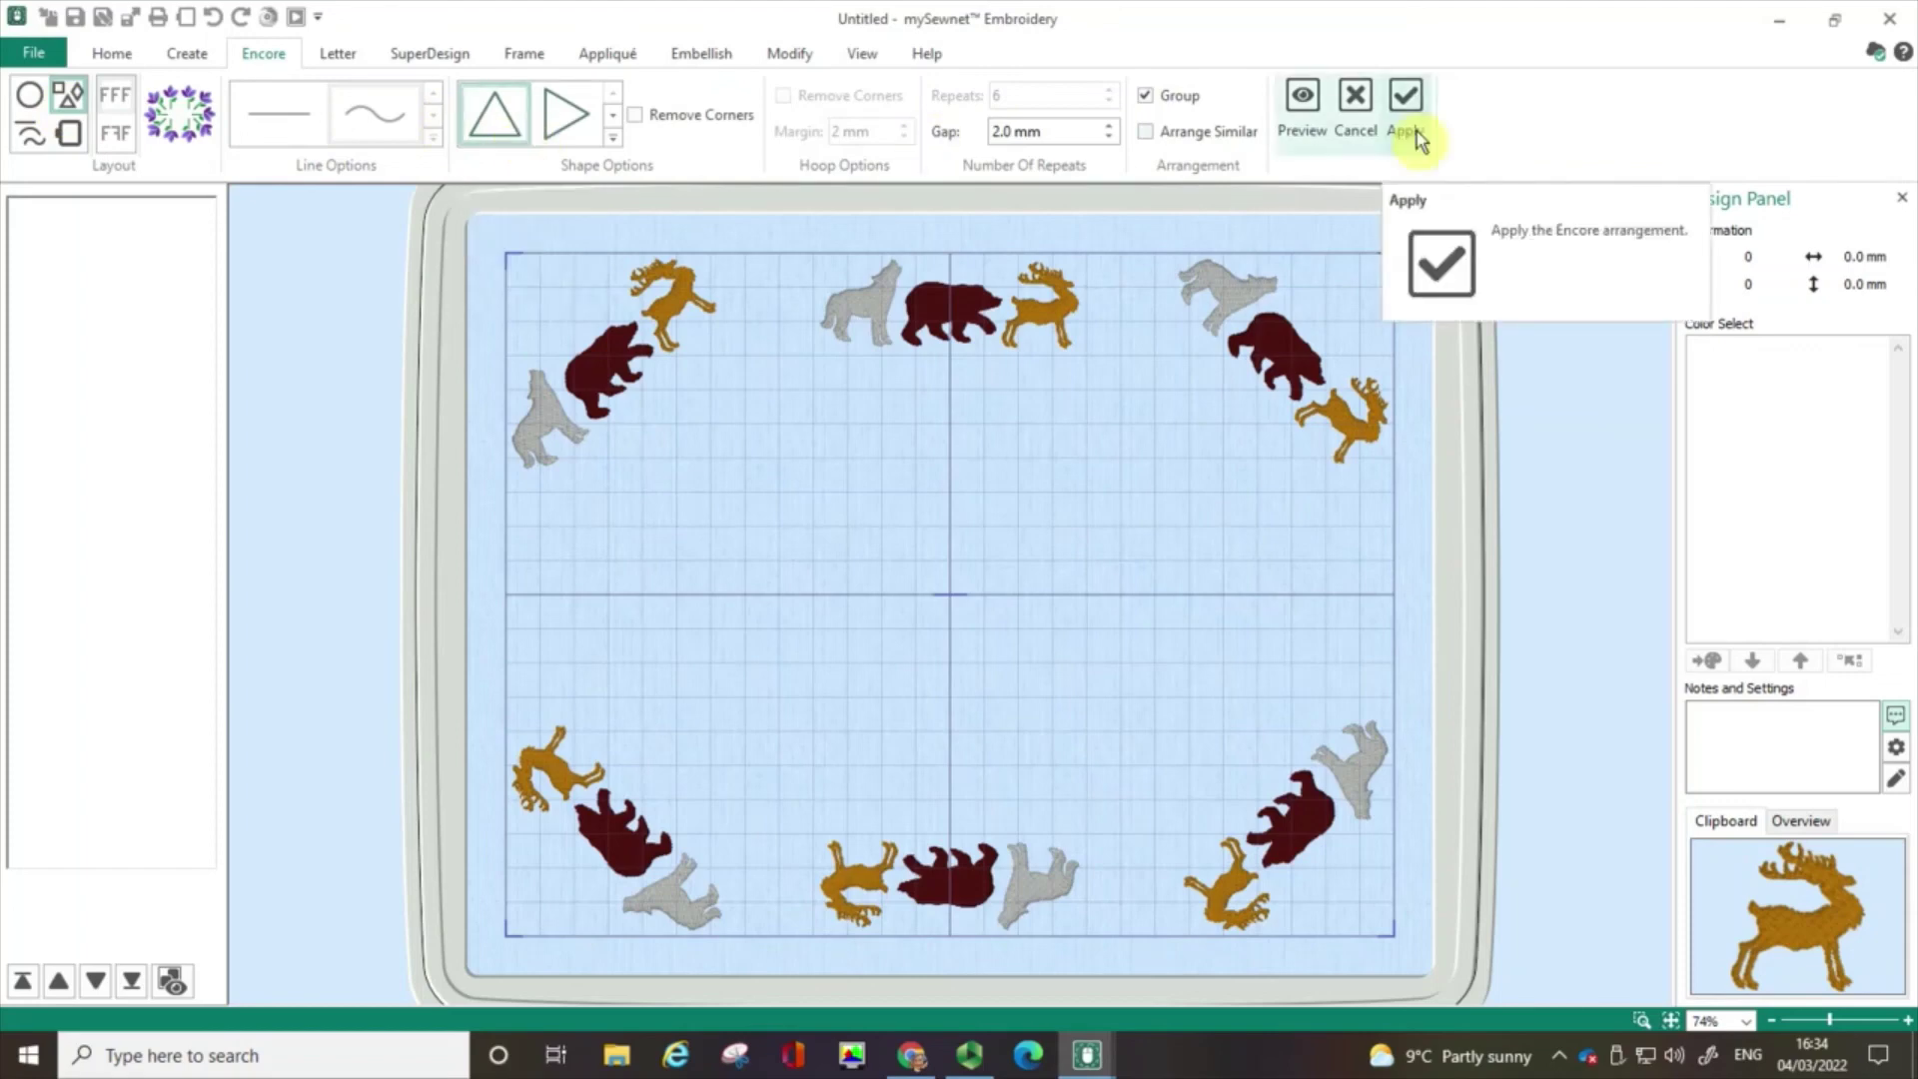
click(1325, 103)
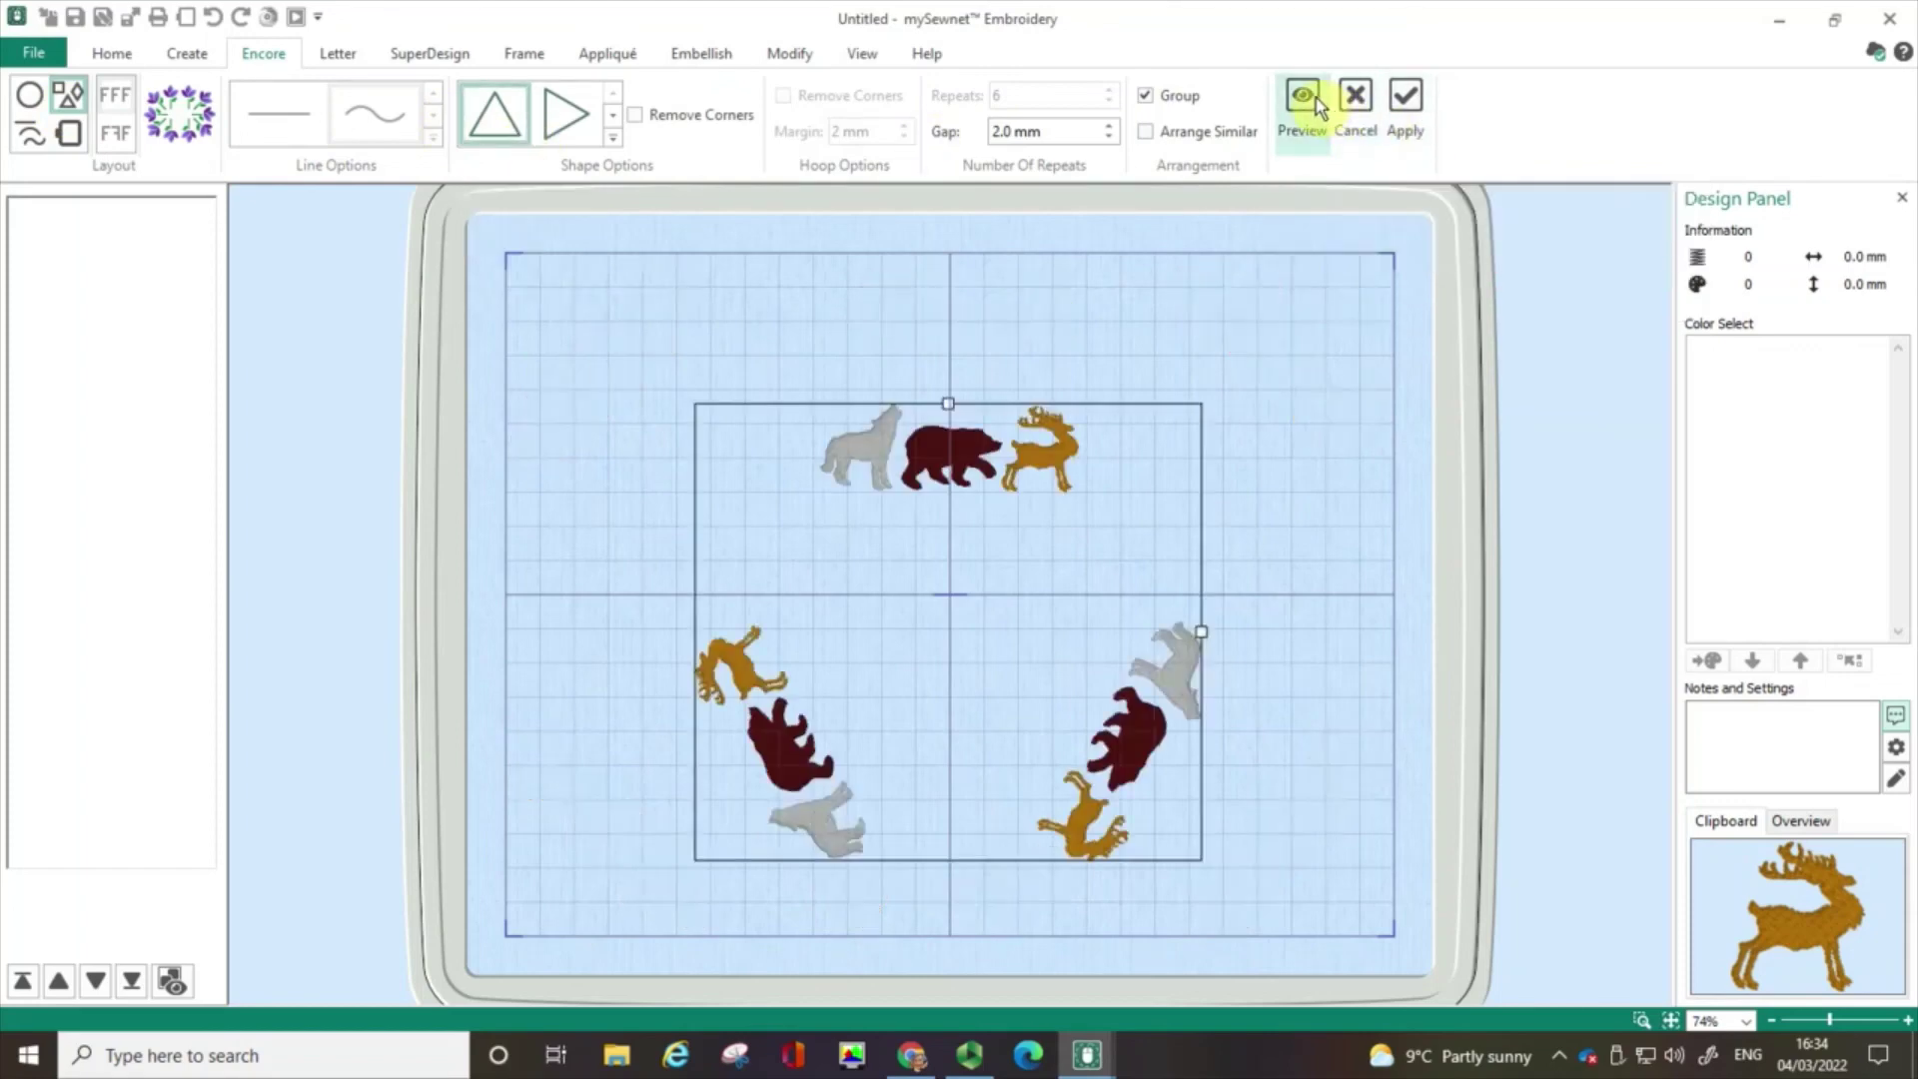
Step: Widen and heighten the triangle arrangement and move it up to fill the hoop
drag(1209, 636, 1379, 650)
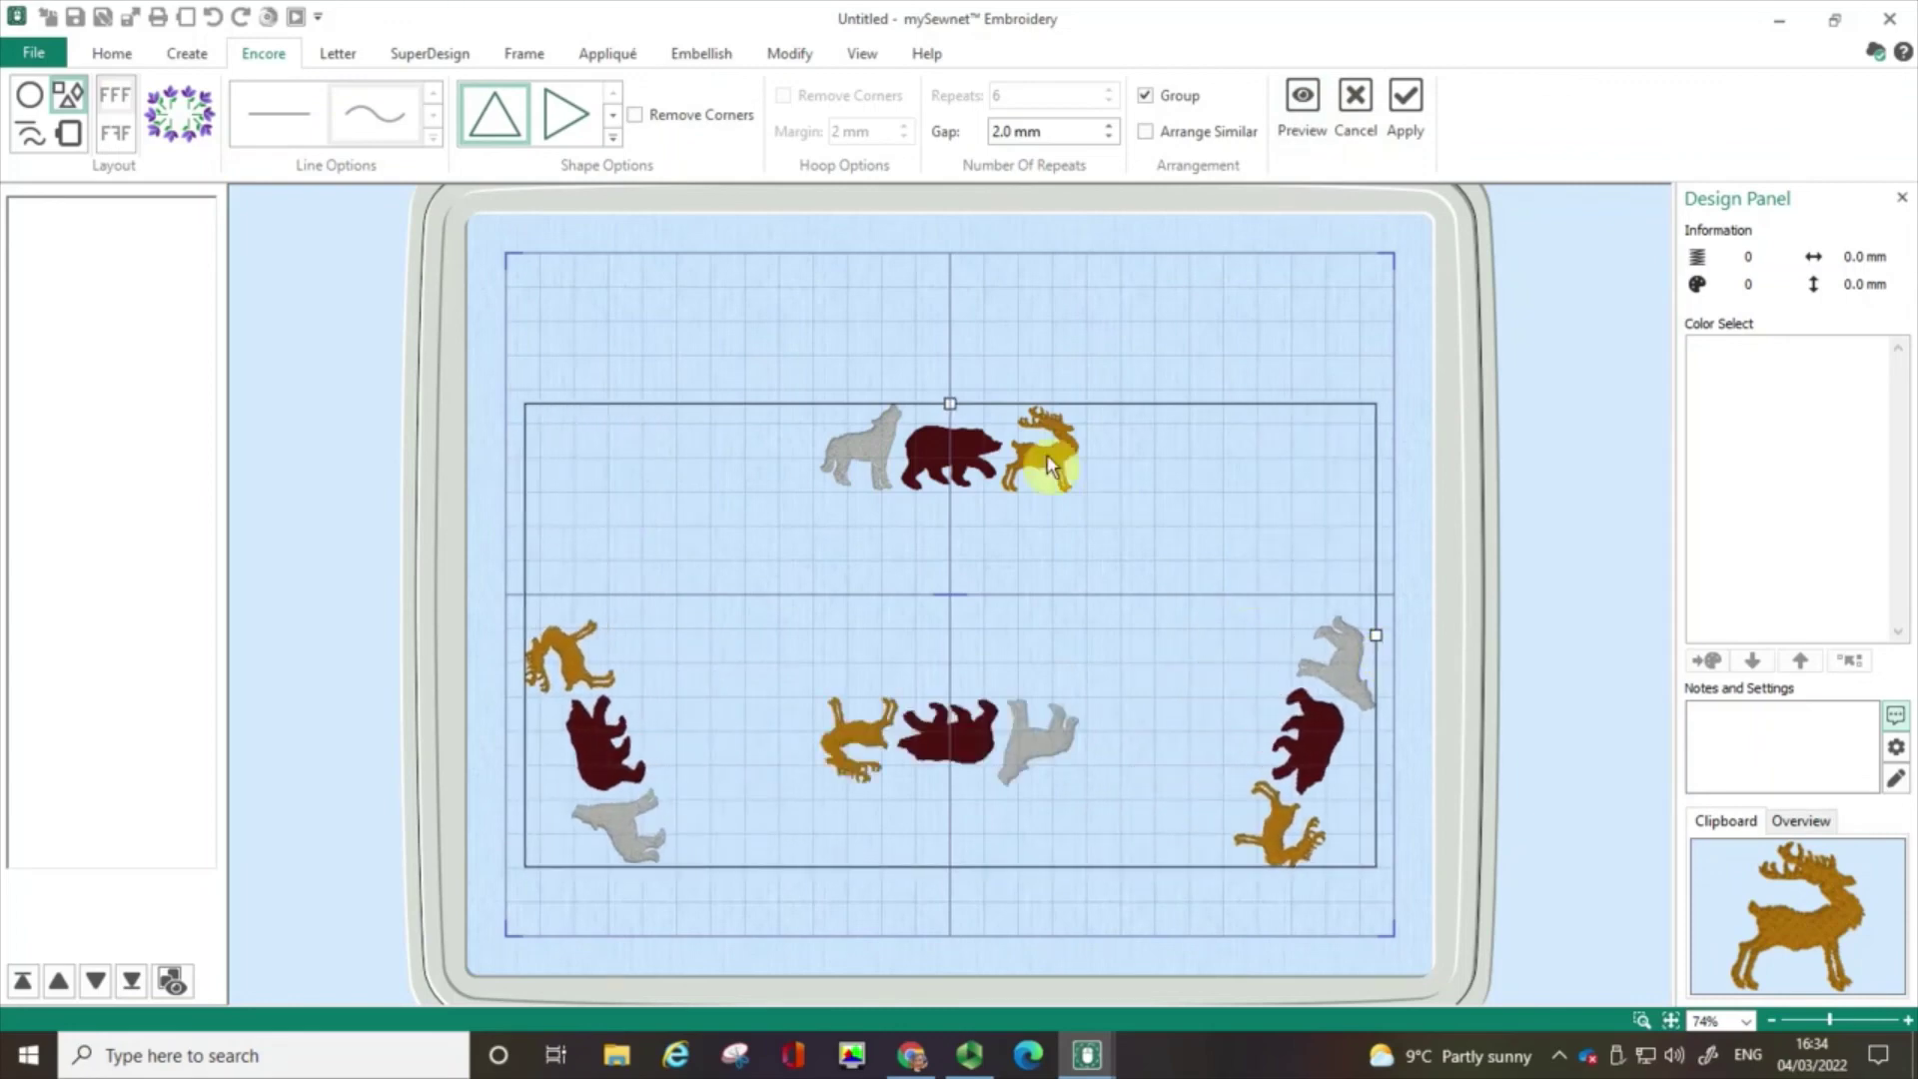
drag(954, 403, 949, 298)
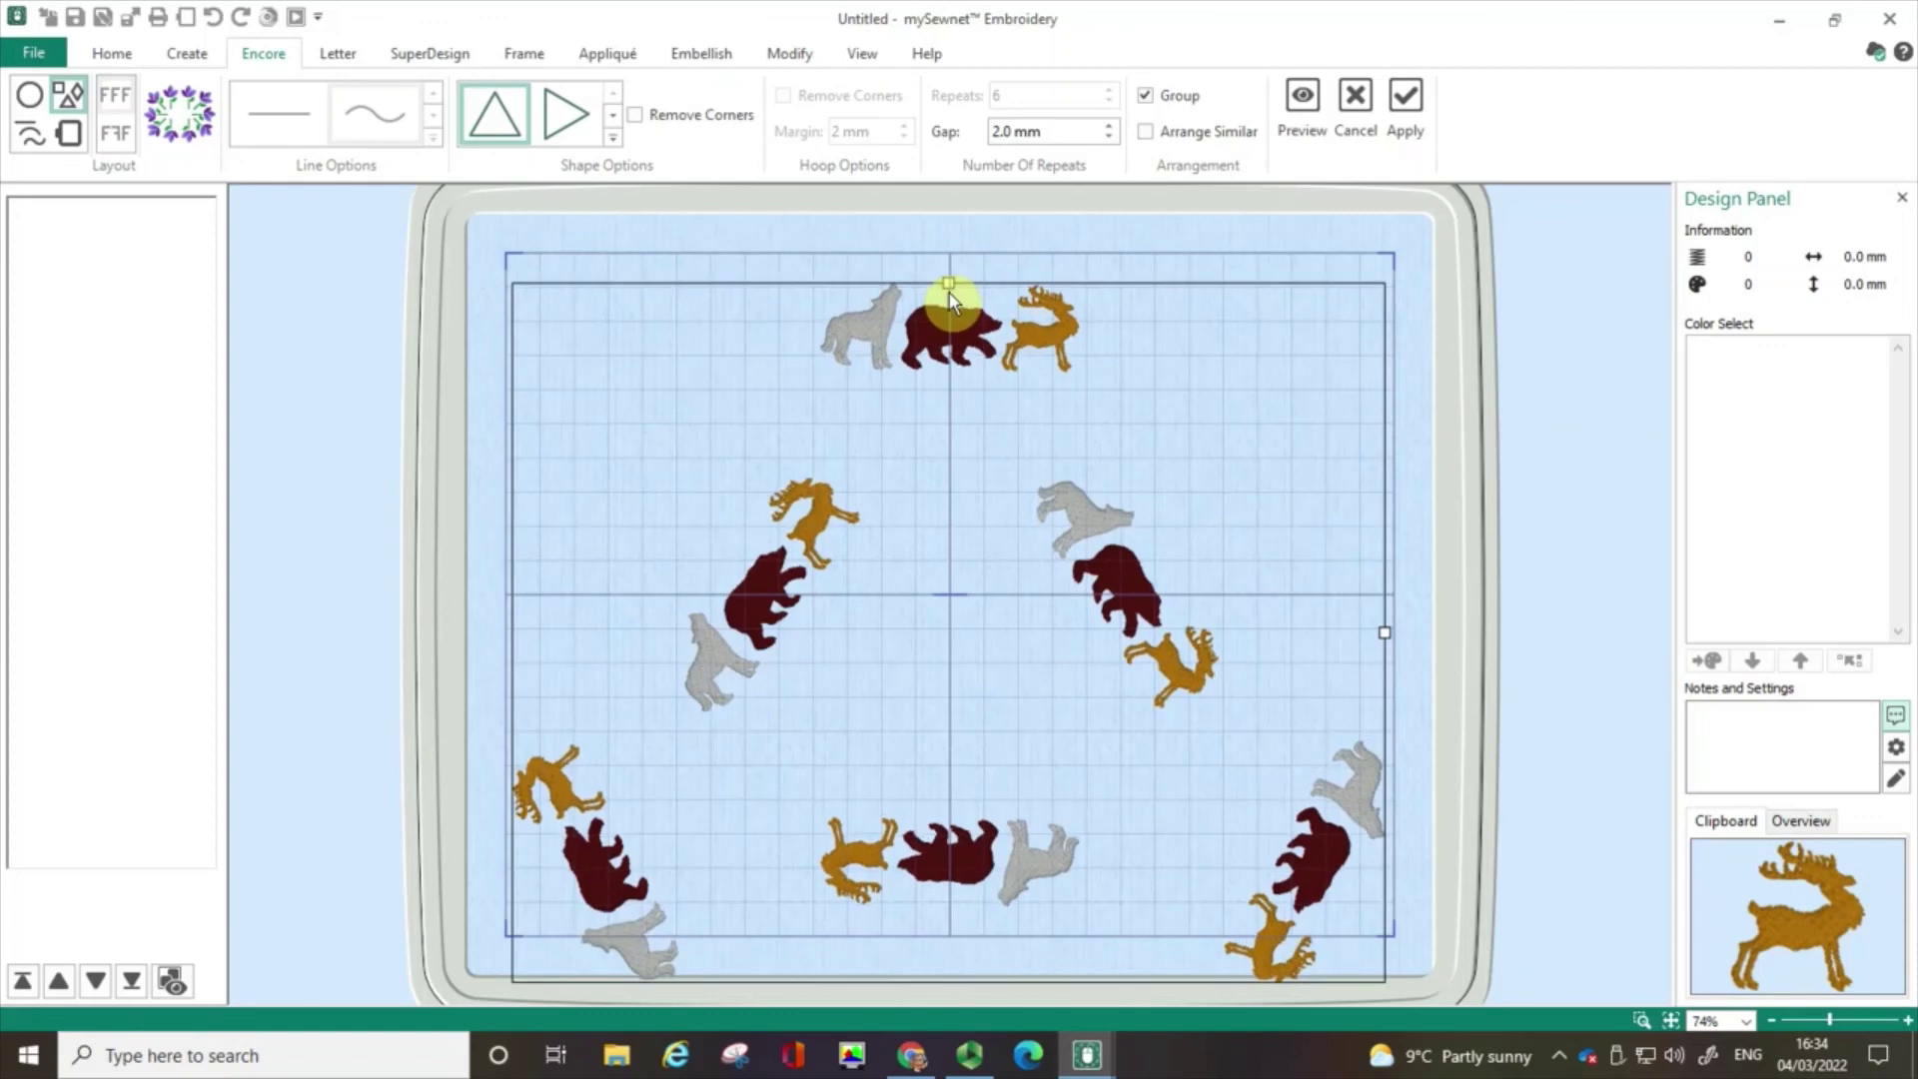
drag(950, 595, 949, 570)
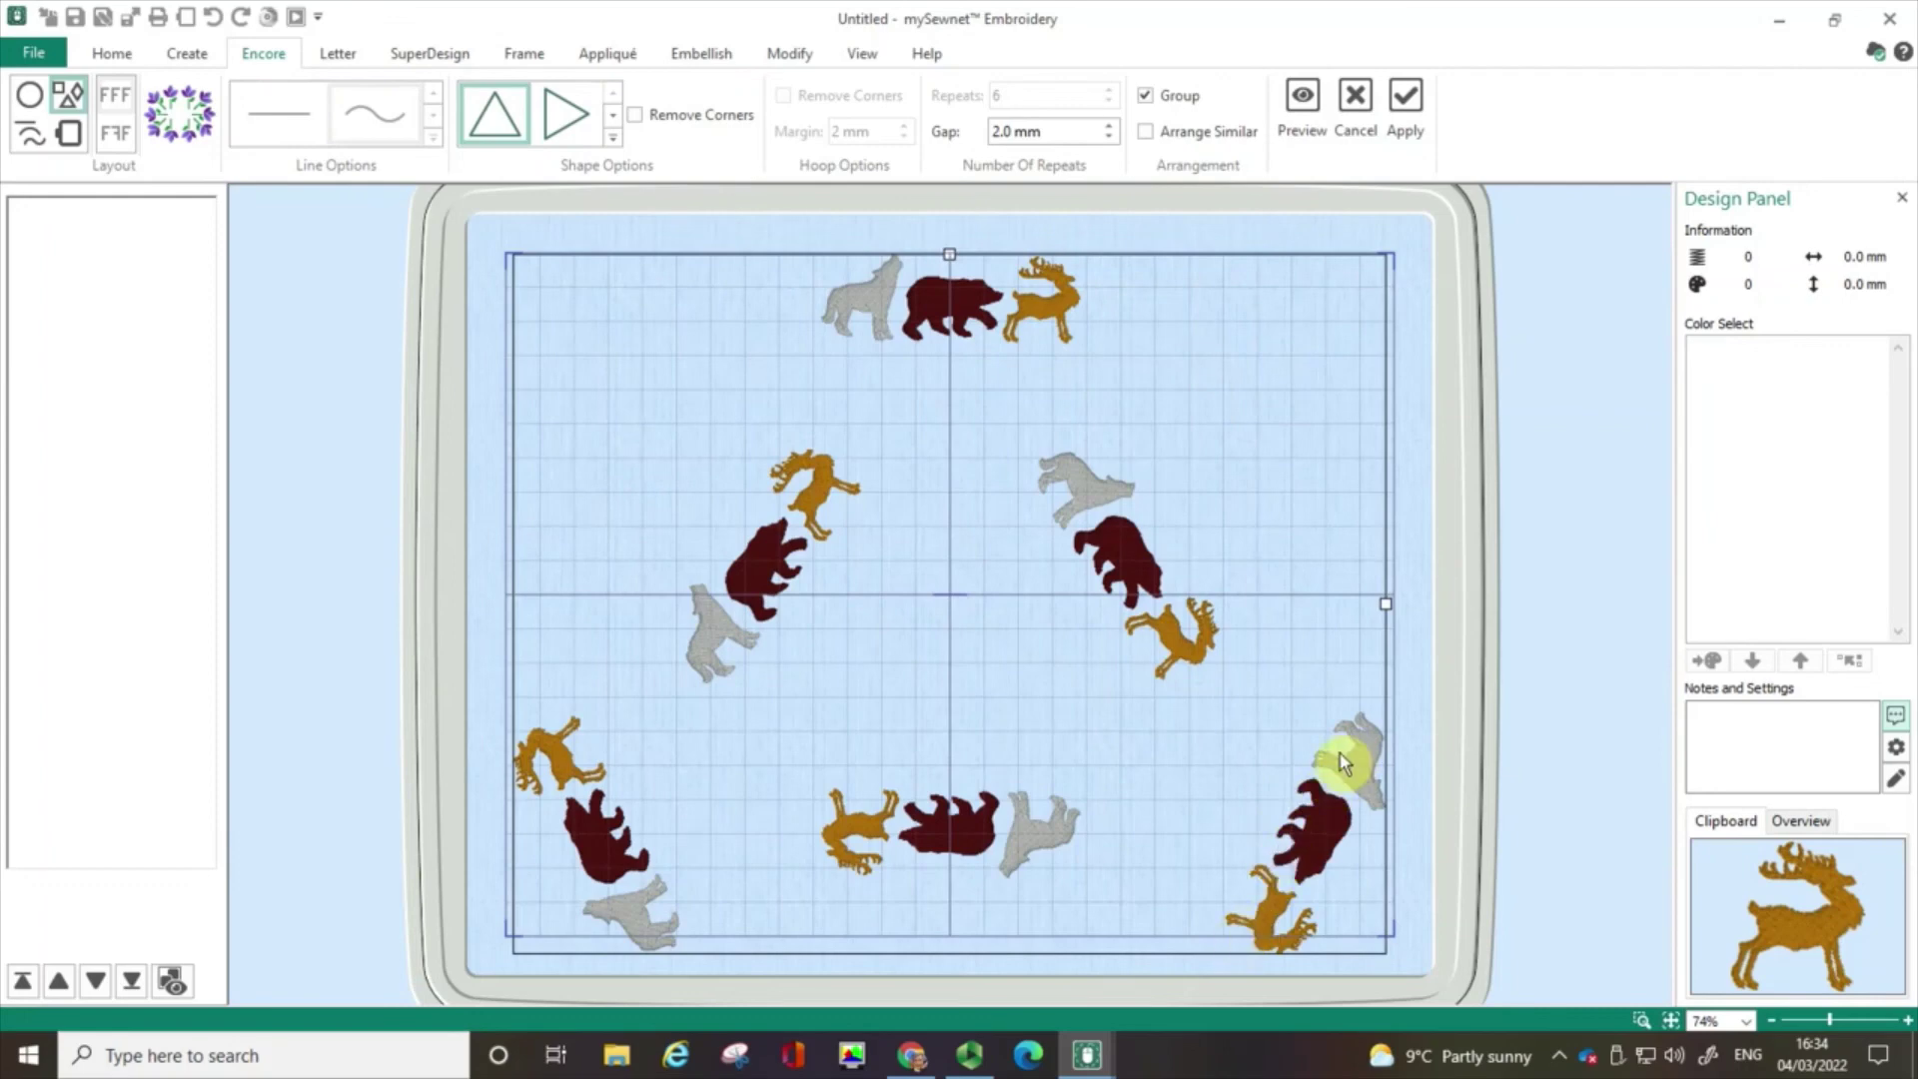
Step: Preview the animal groups around a hexagon, stretched taller and wider to nearly fill the hoop
click(612, 139)
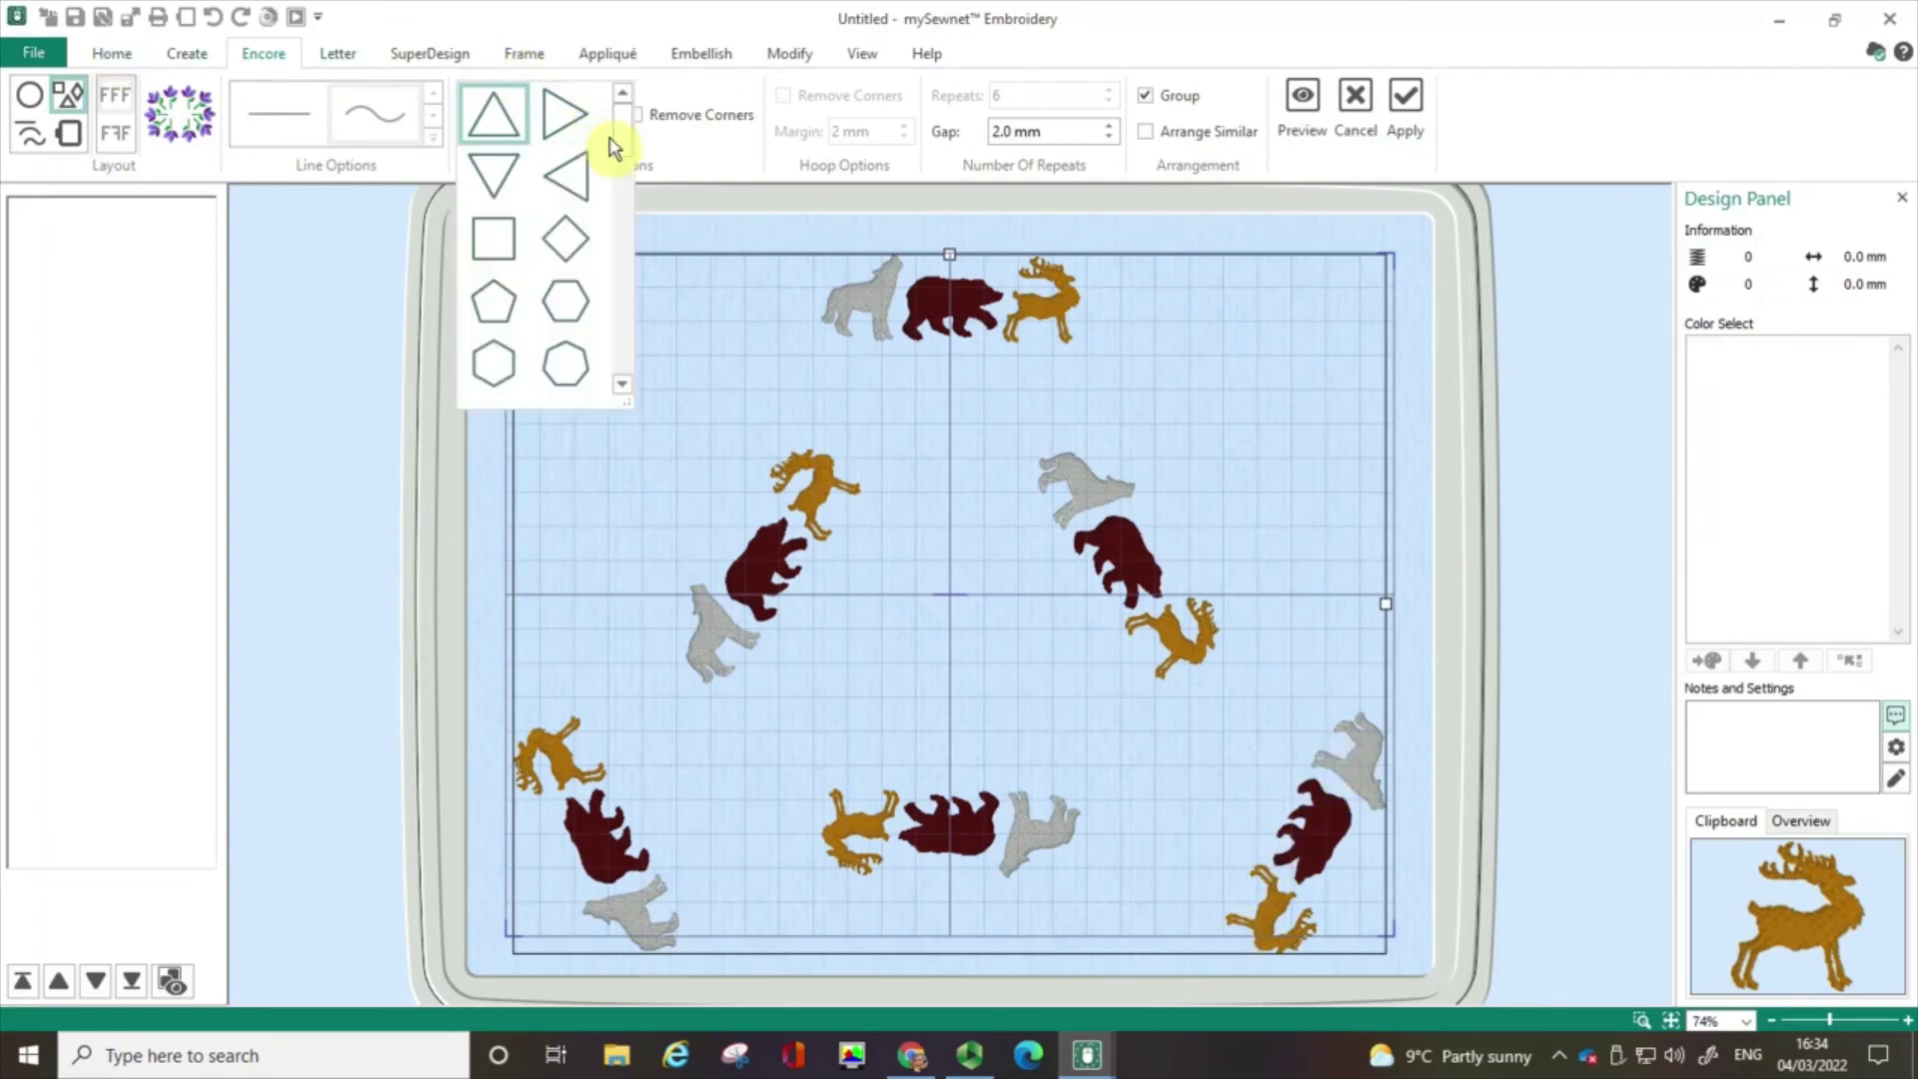
click(499, 368)
click(499, 367)
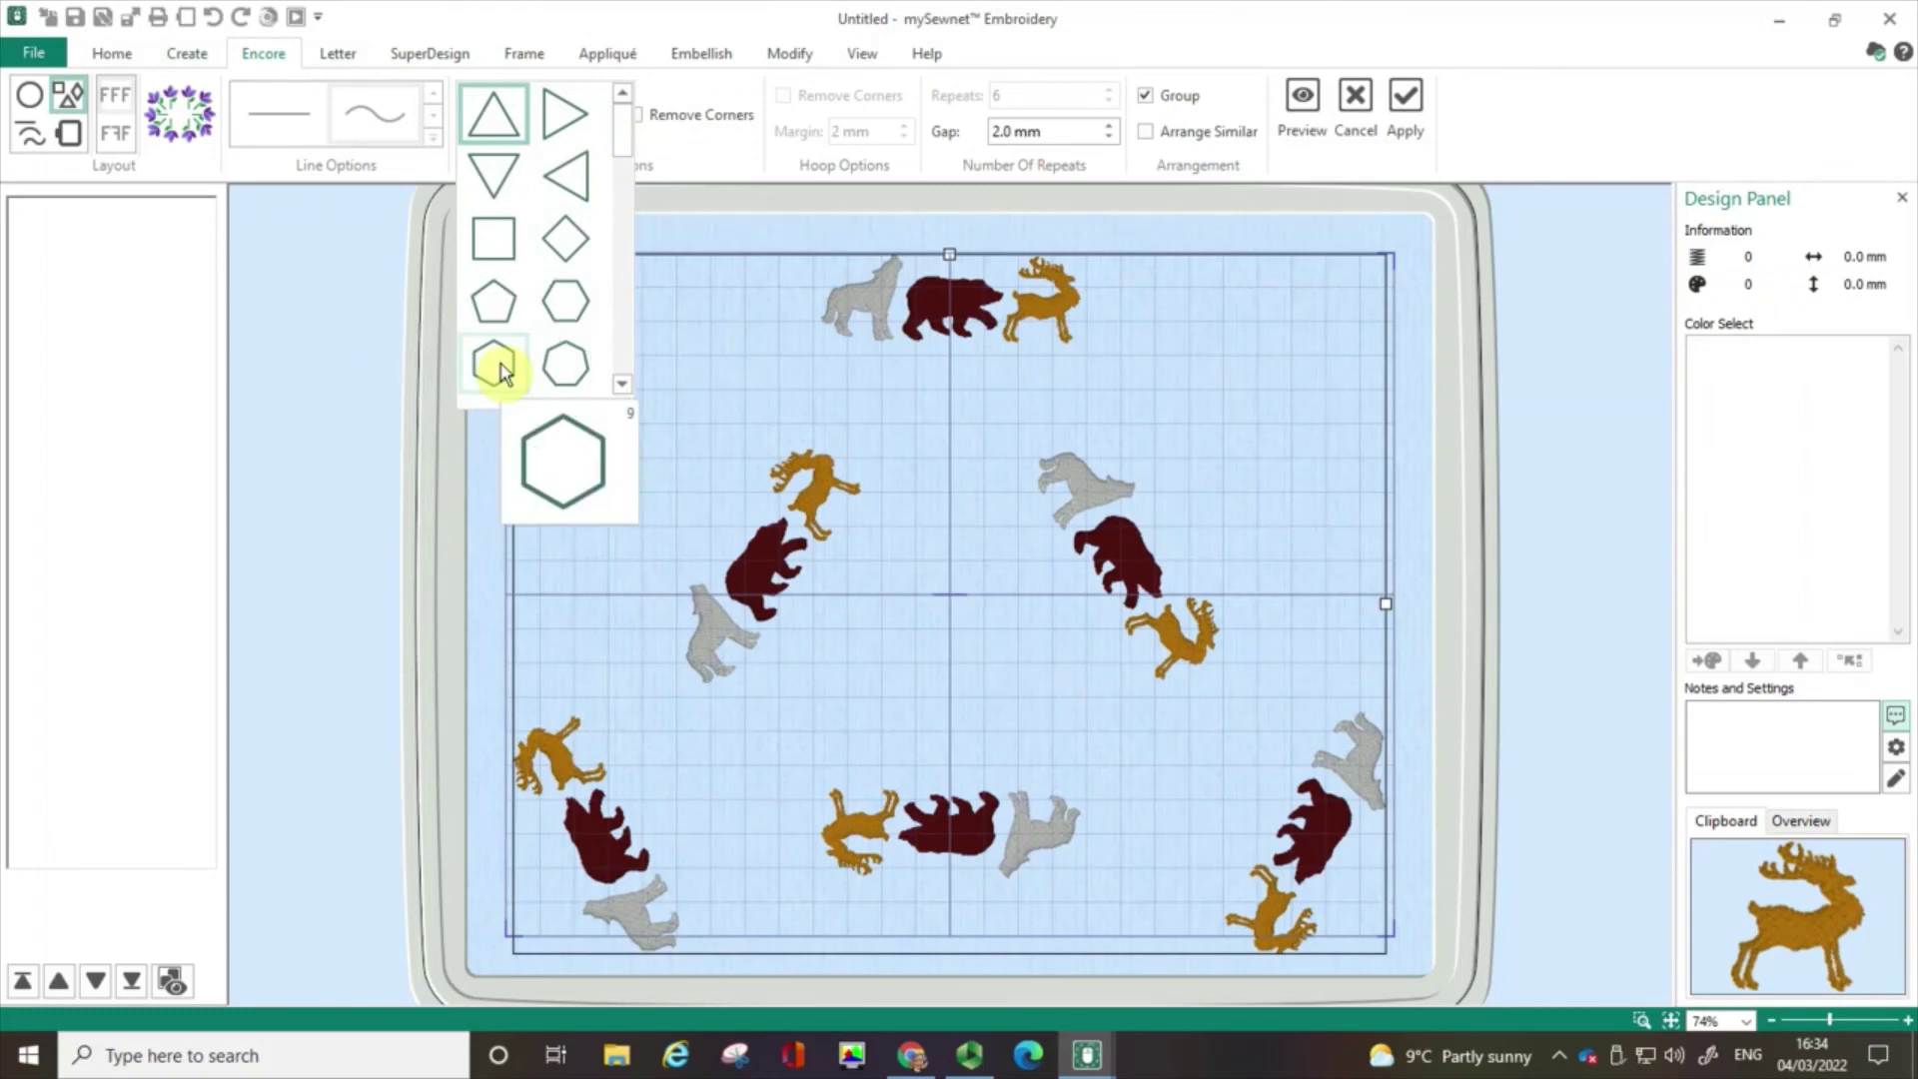
click(500, 368)
click(1296, 122)
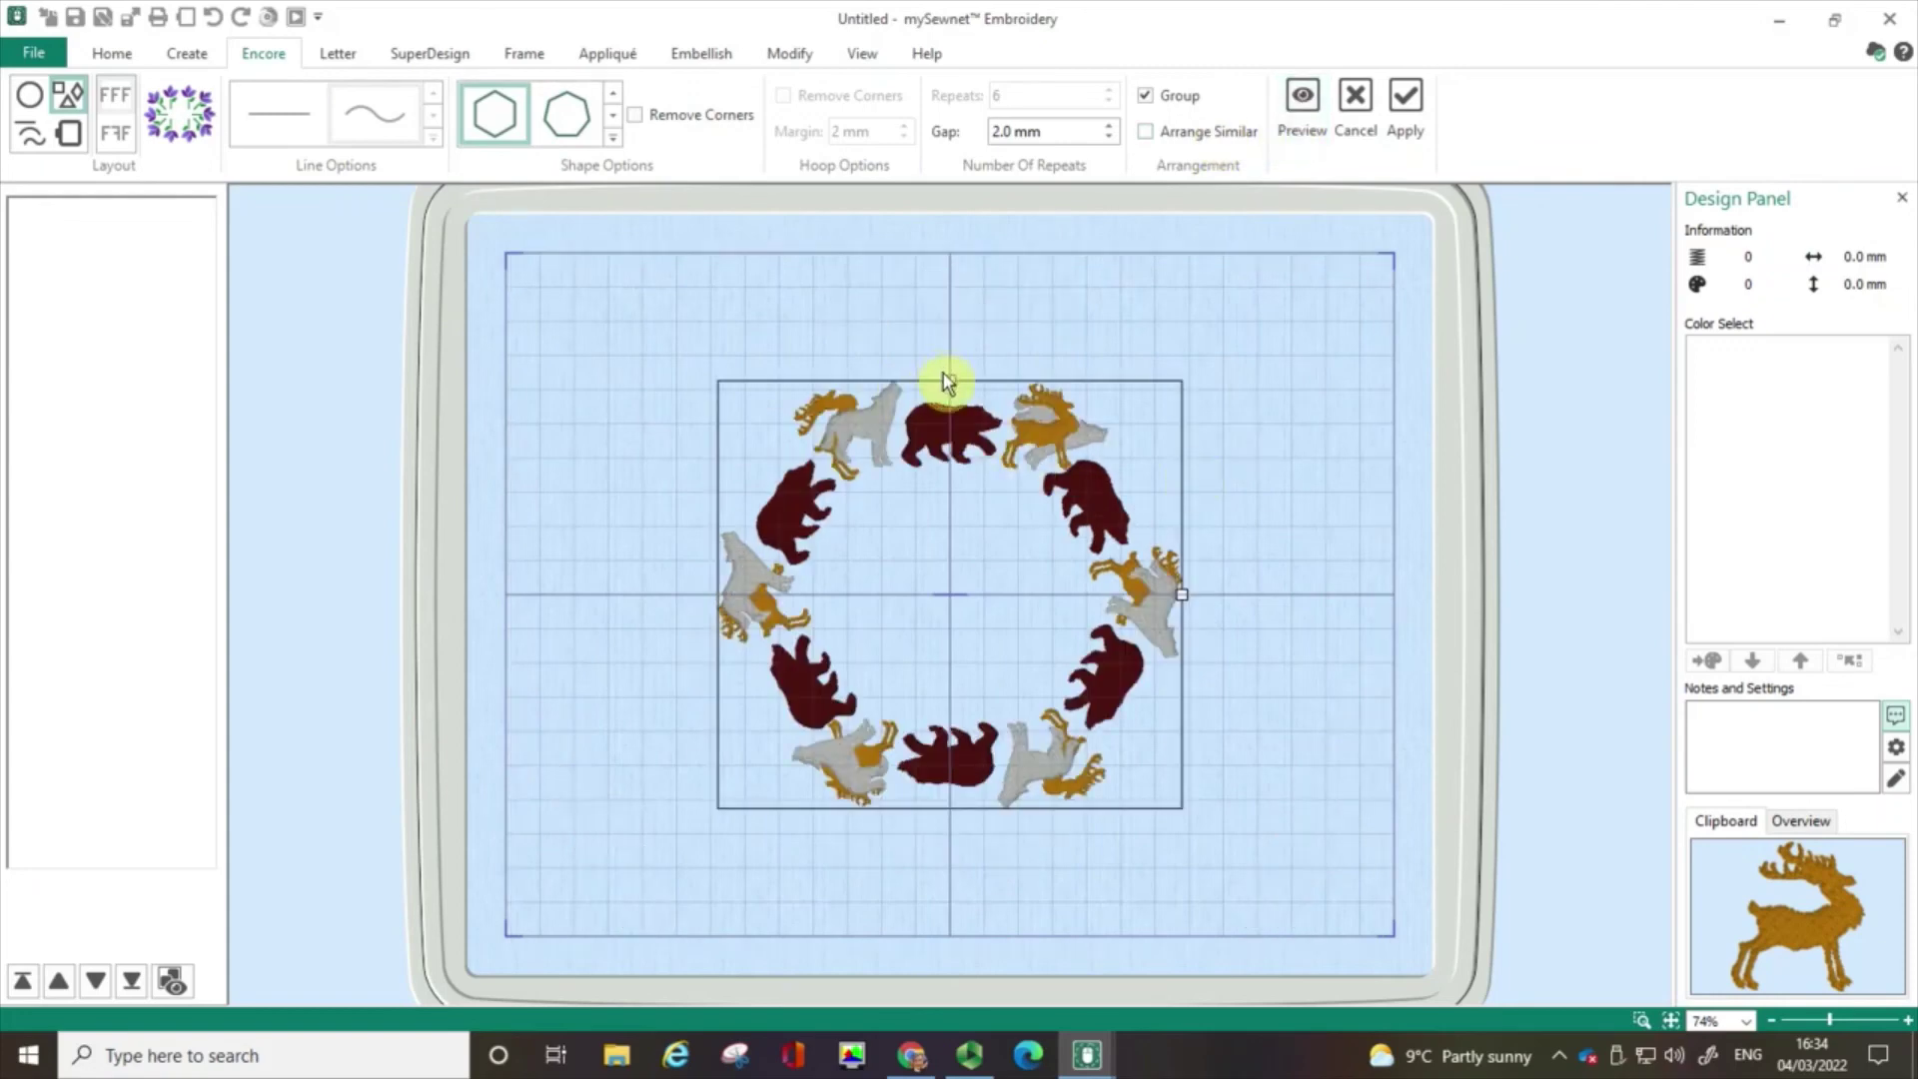
drag(947, 379, 949, 275)
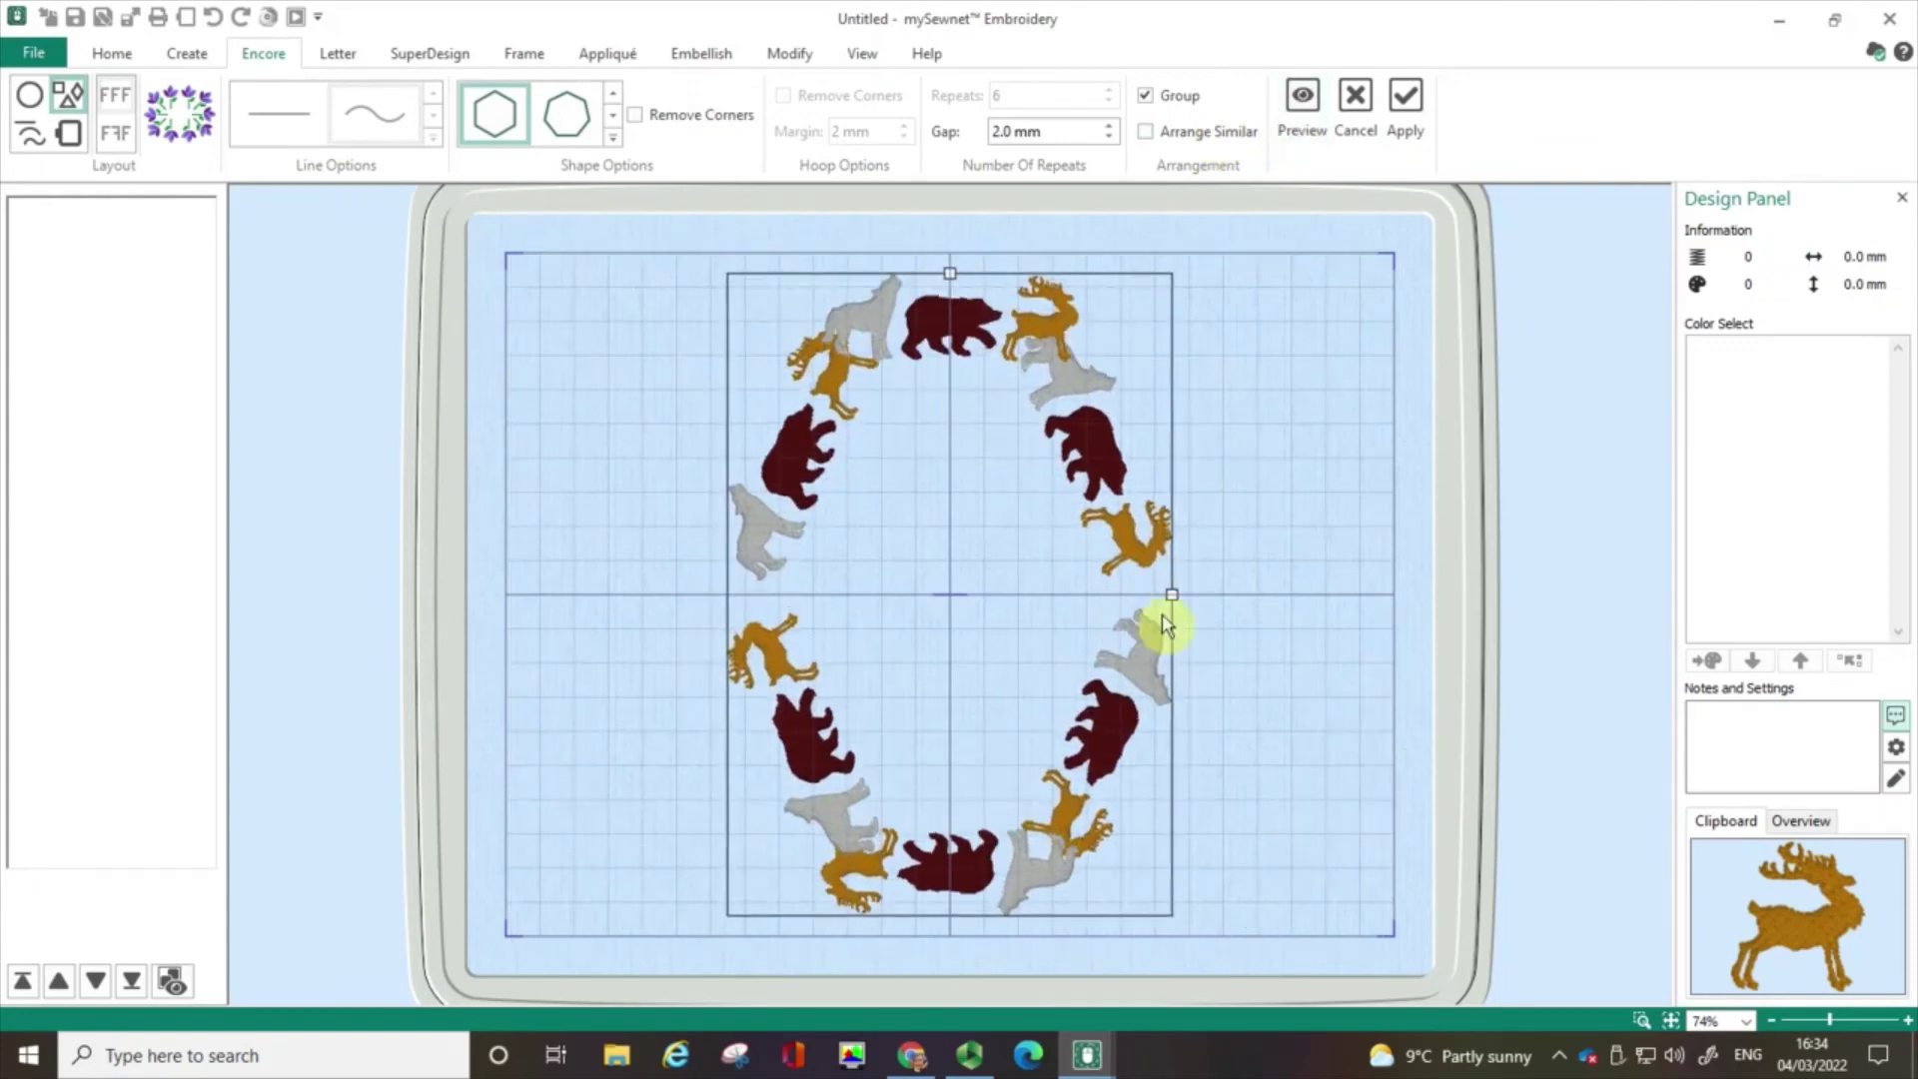
drag(1170, 597, 1259, 597)
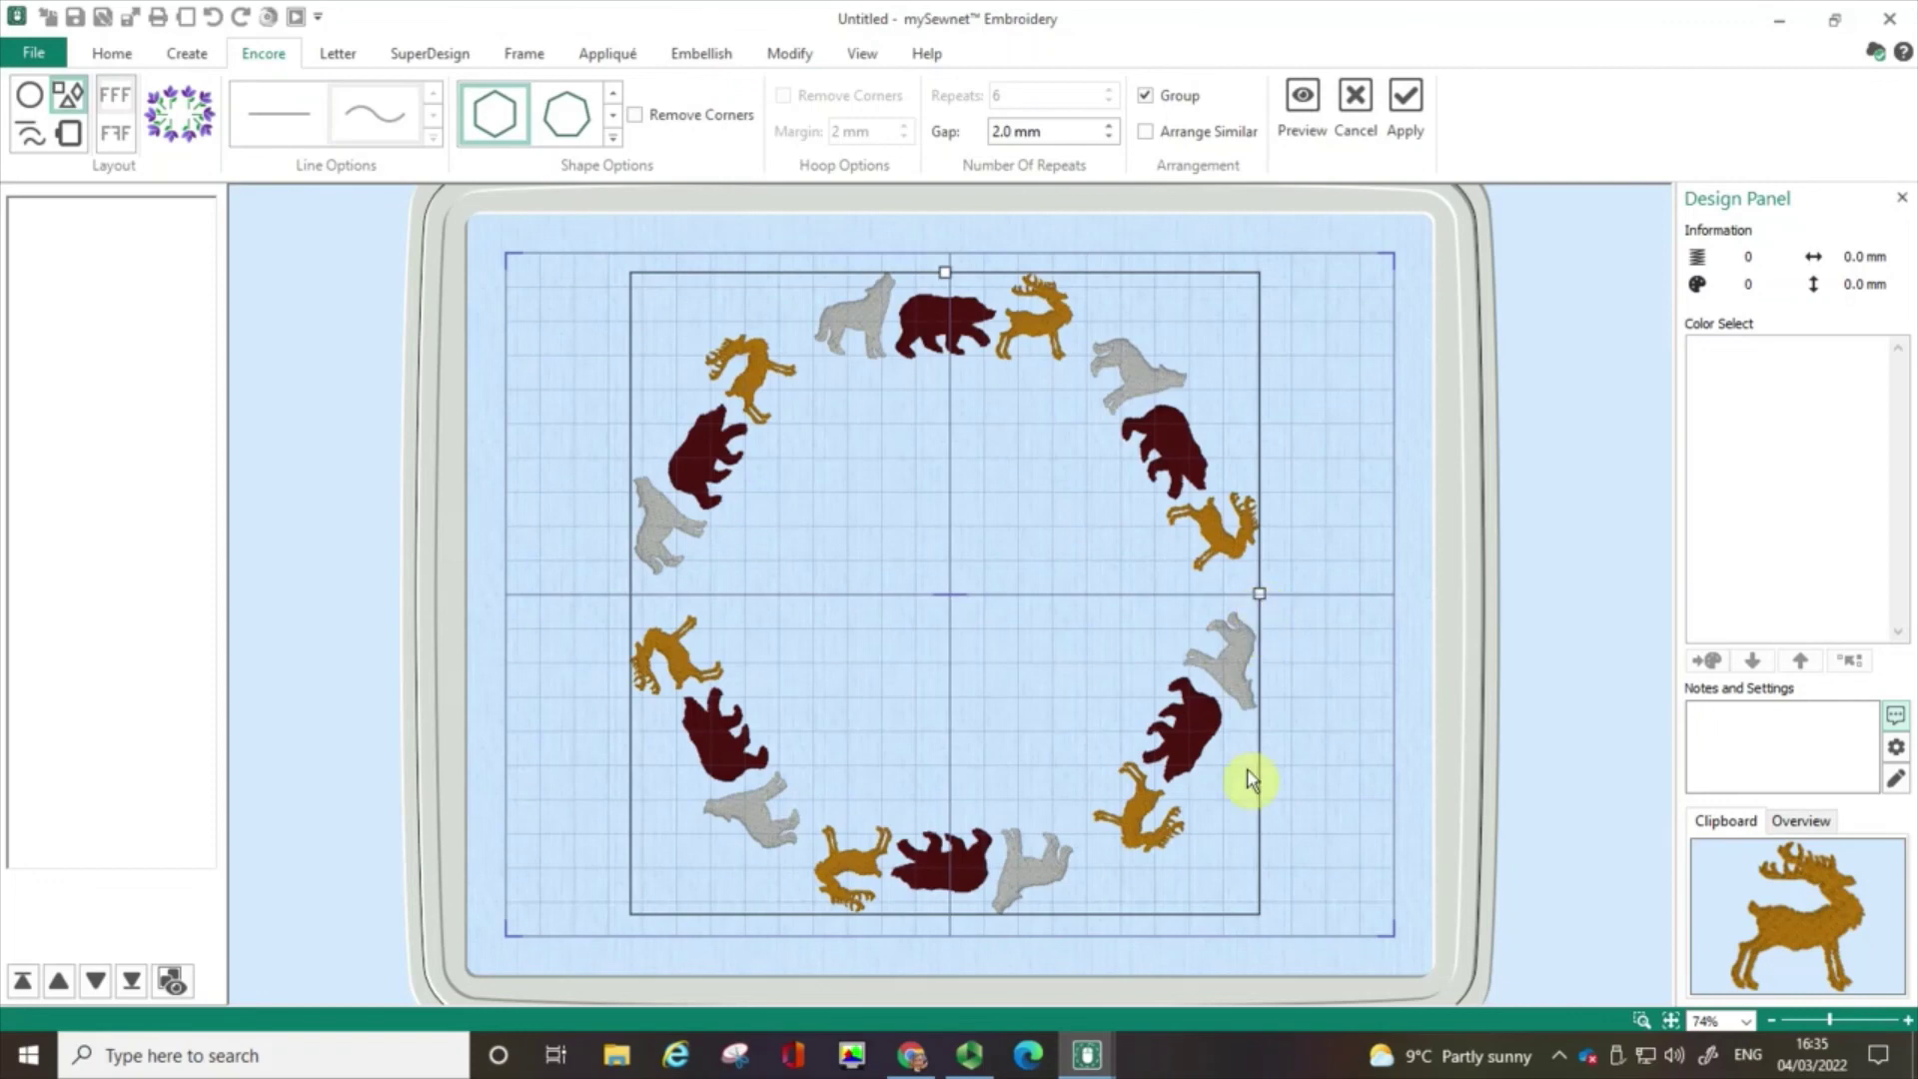
click(838, 352)
click(29, 110)
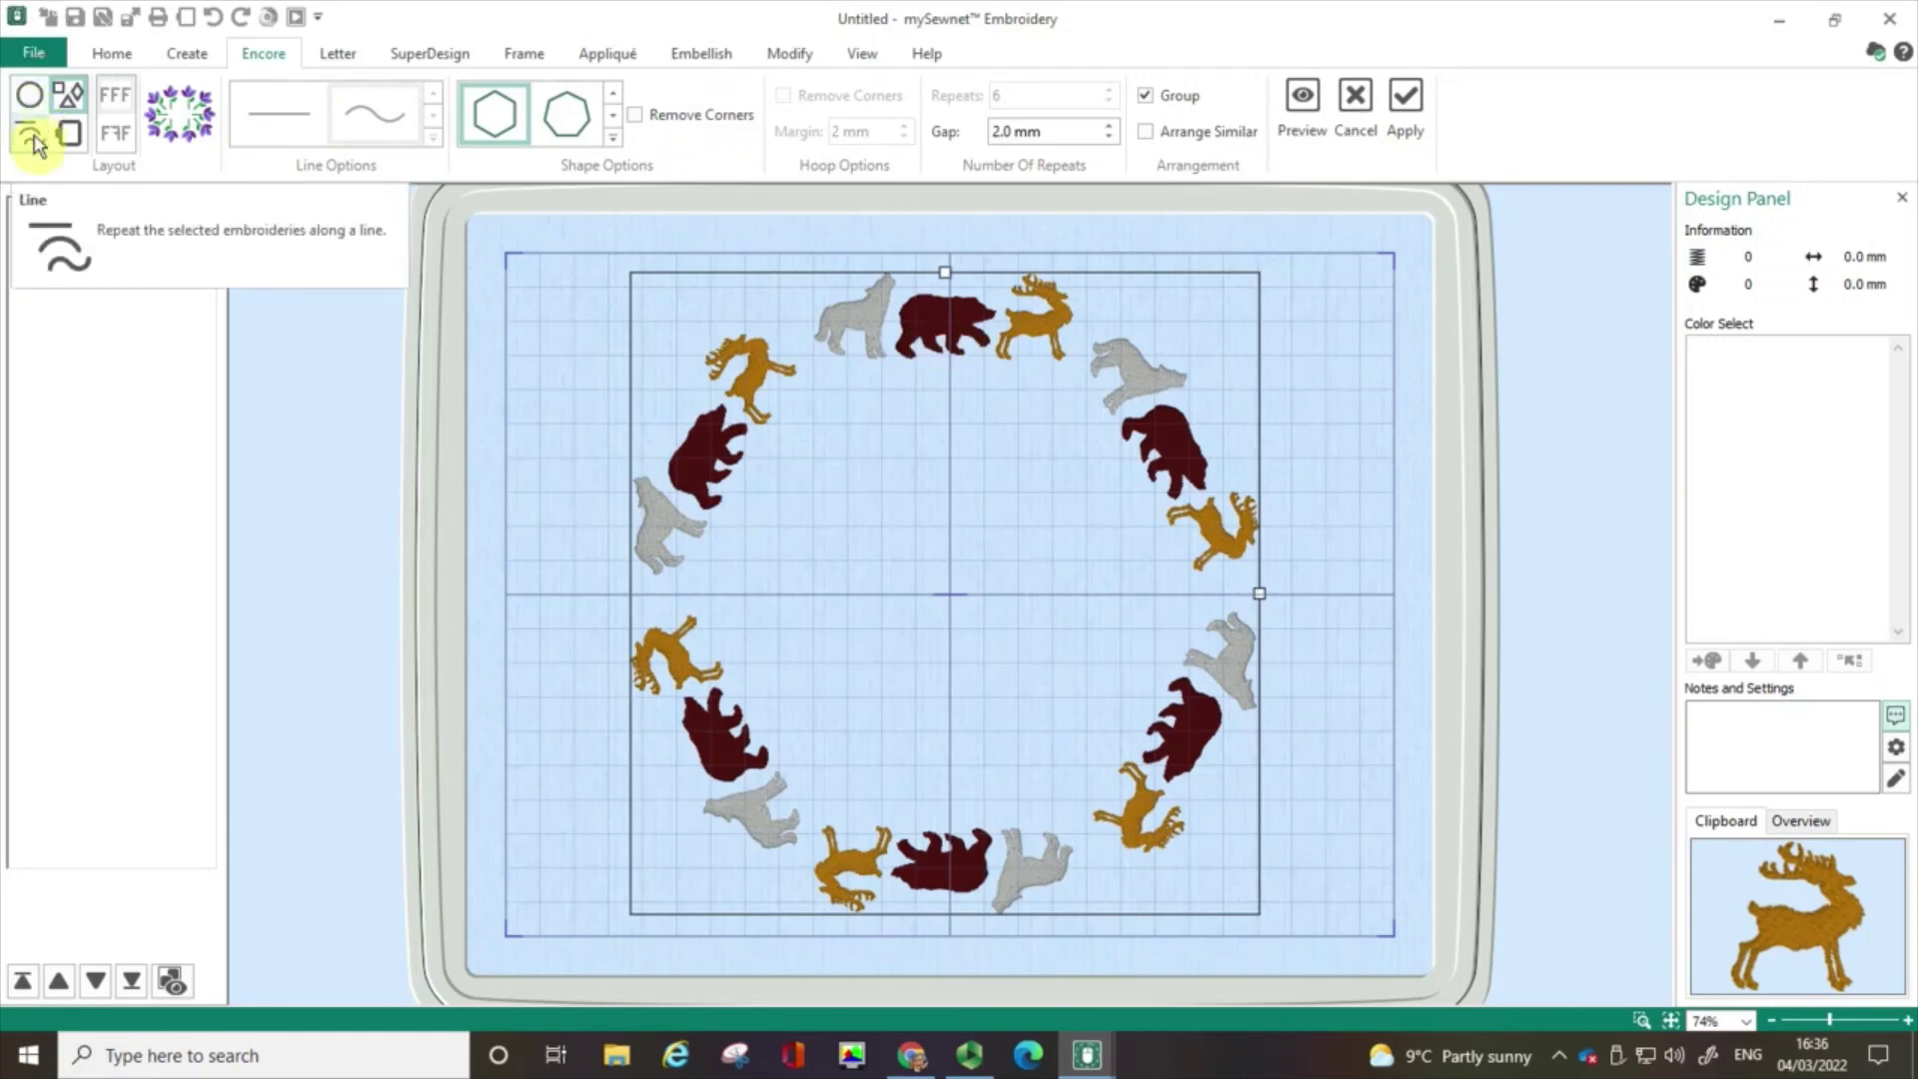
click(35, 143)
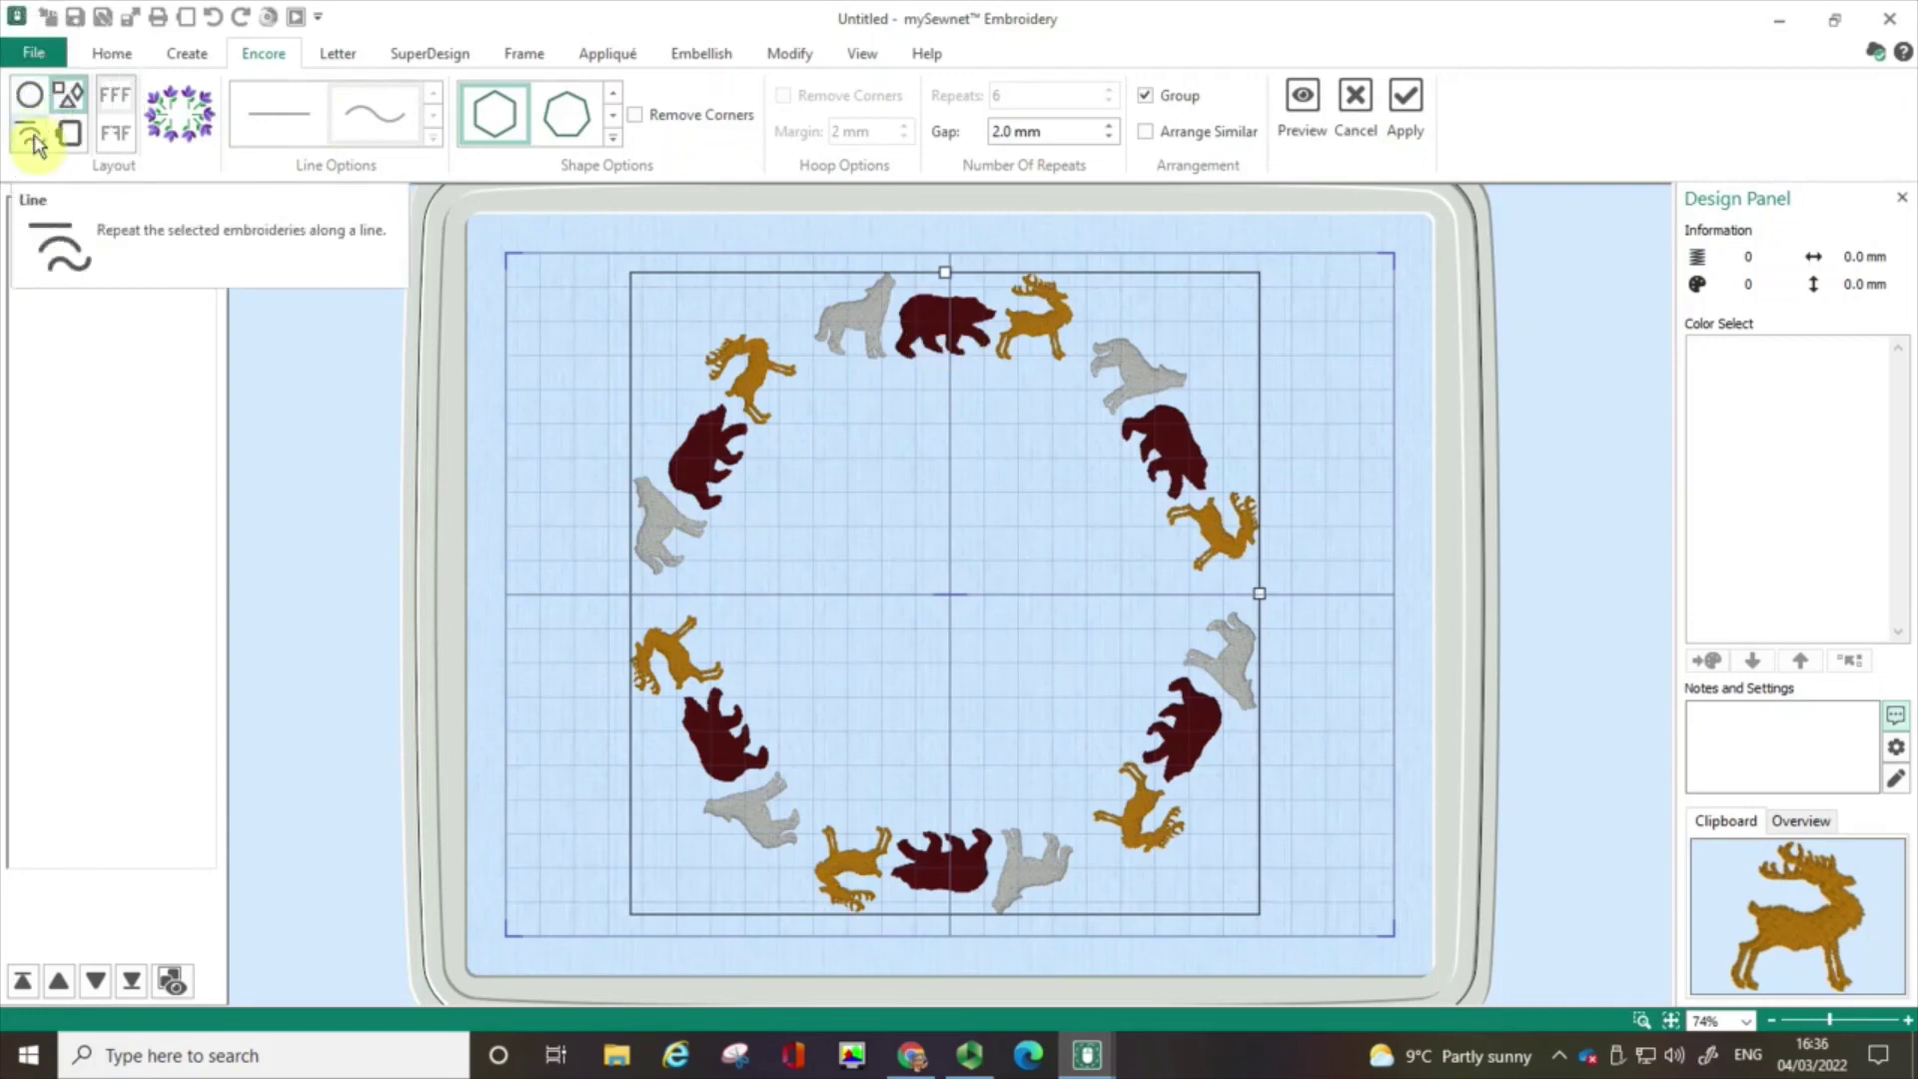